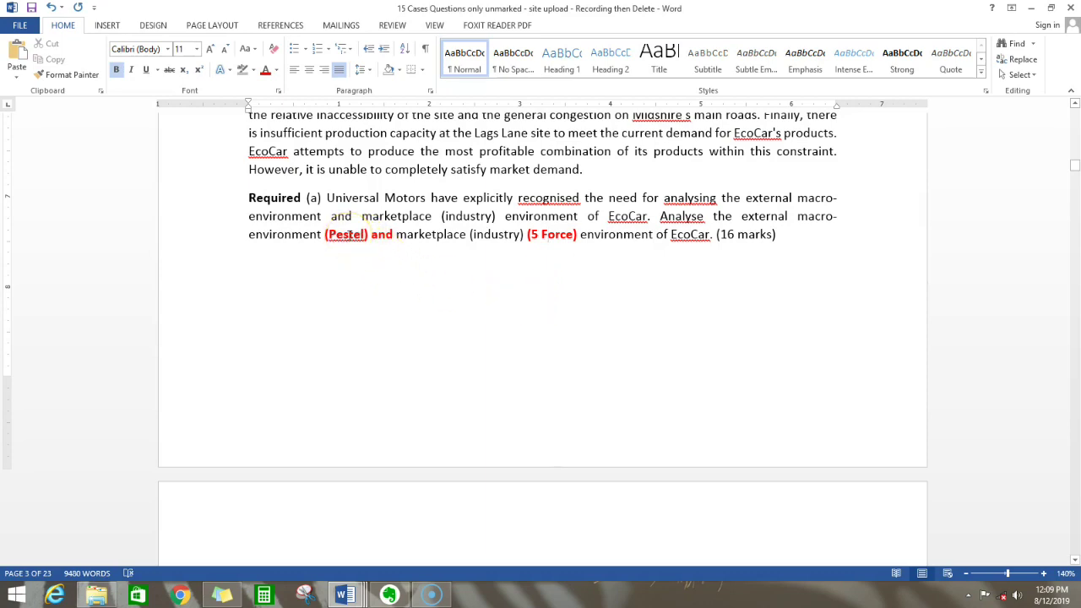
{"action": "double_click", "coordinate": [348, 234]}
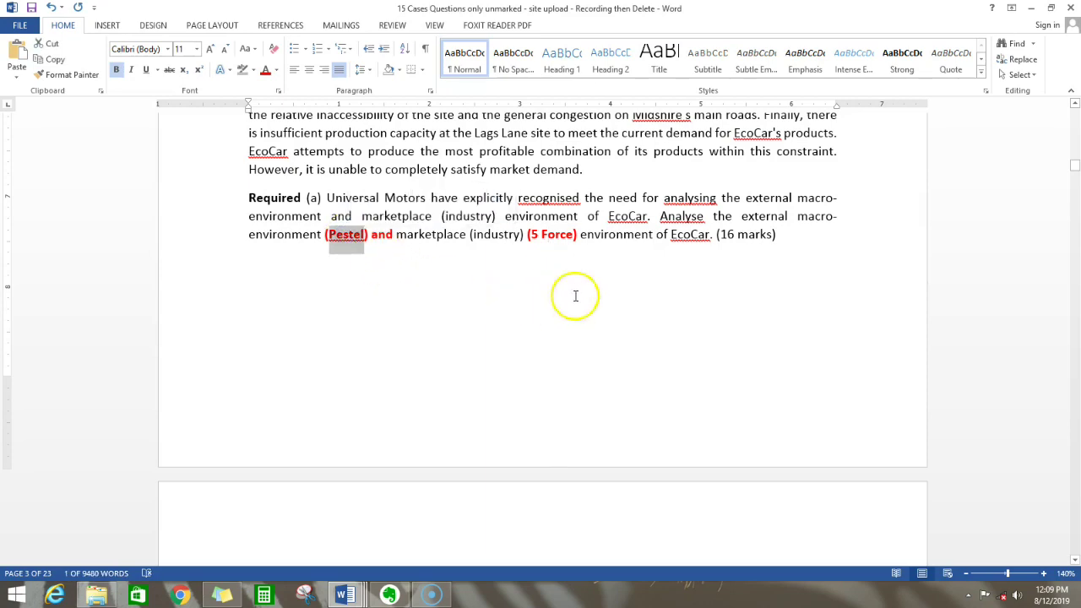
{"action": "left_click", "coordinate": [543, 240]}
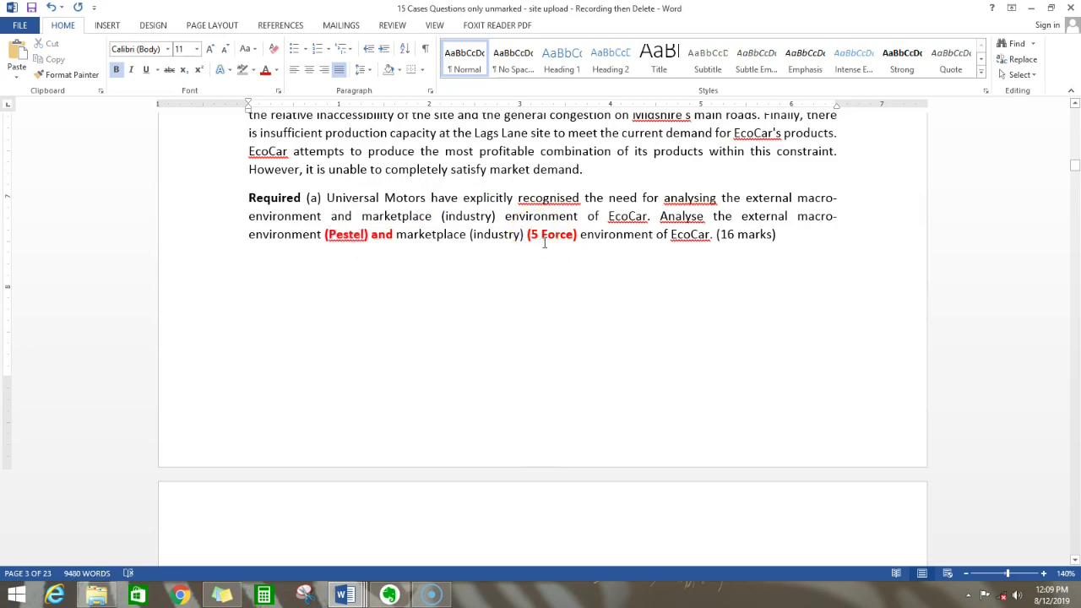
{"action": "left_click", "coordinate": [550, 237]}
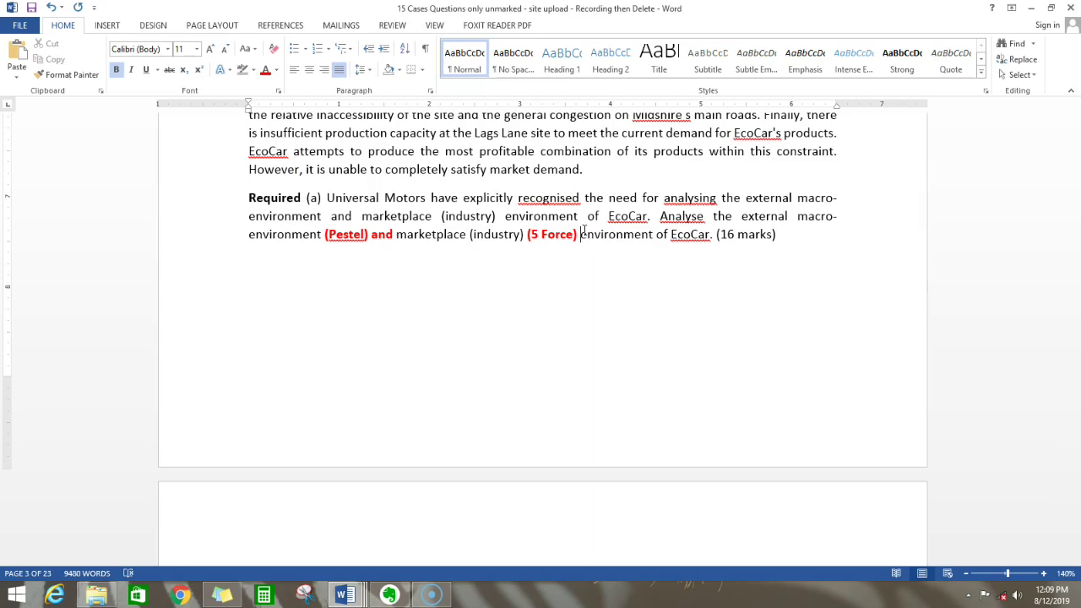
Add a new line reading "PESTEL" below the "Year & Month of Exam: June 2011" line of the Ecocar case
{"action": "scroll", "coordinate": [541, 275], "scroll_direction": "up", "scroll_amount": 12}
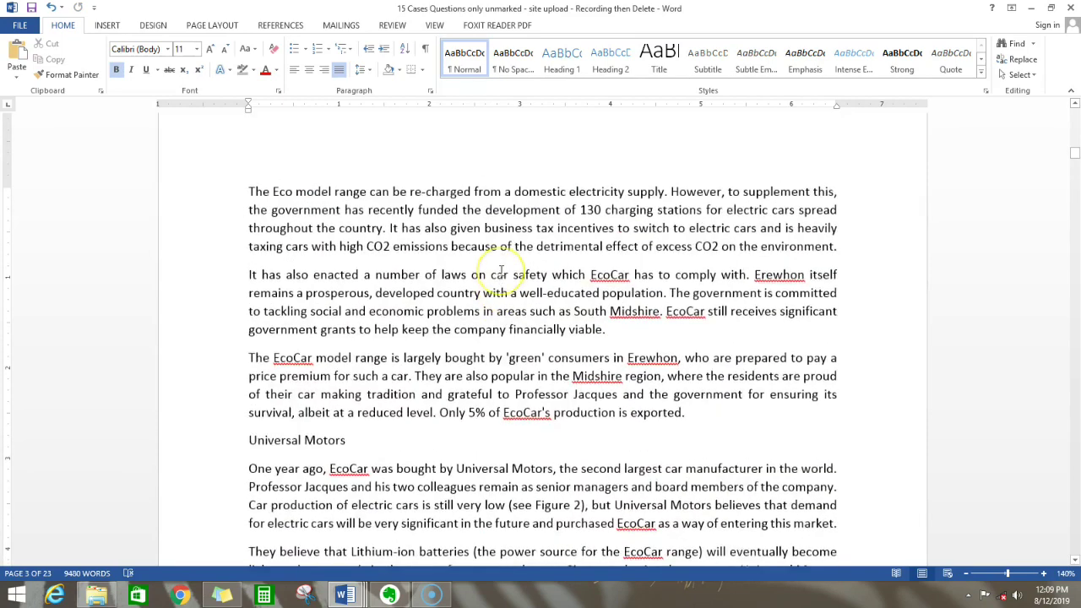
{"action": "scroll", "coordinate": [501, 270], "scroll_direction": "up", "scroll_amount": 18}
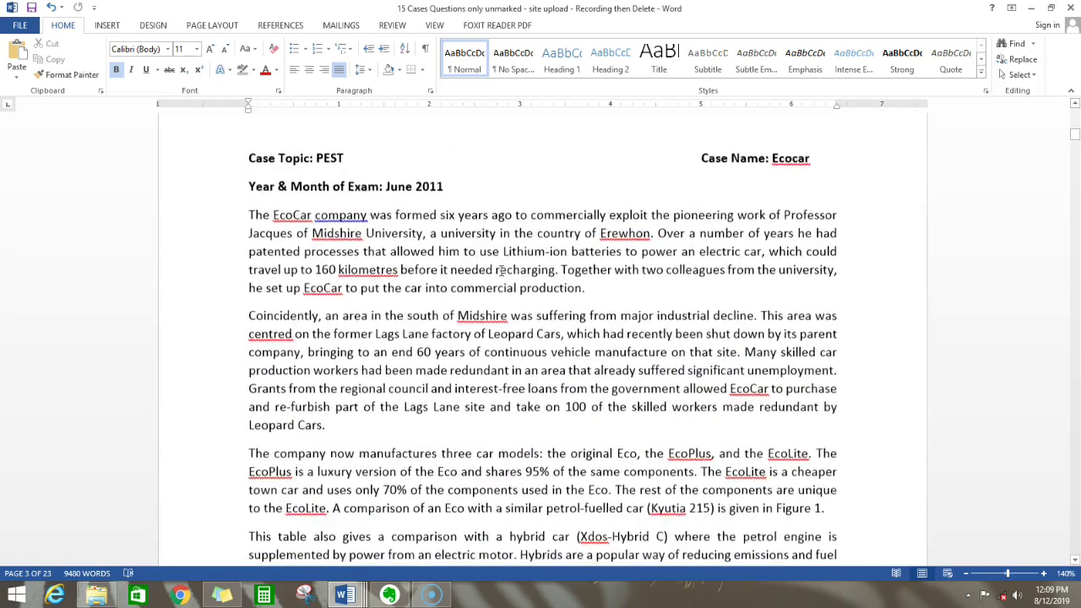
{"action": "scroll", "coordinate": [502, 270], "scroll_direction": "up", "scroll_amount": 3}
{"action": "scroll", "coordinate": [502, 270], "scroll_direction": "down", "scroll_amount": 2}
{"action": "left_click", "coordinate": [475, 248]}
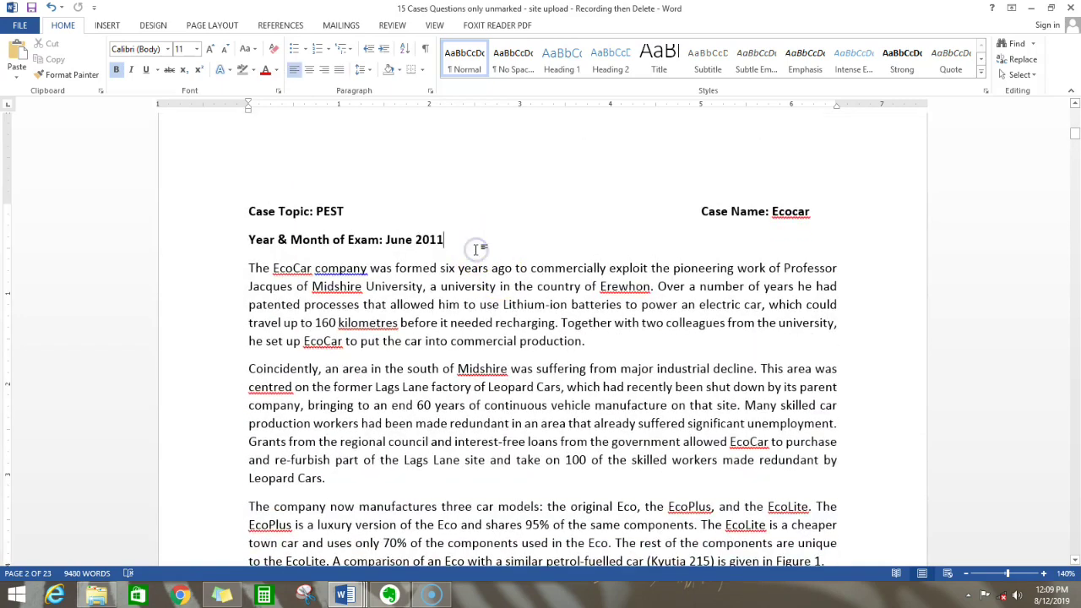
{"action": "key", "text": "Return"}
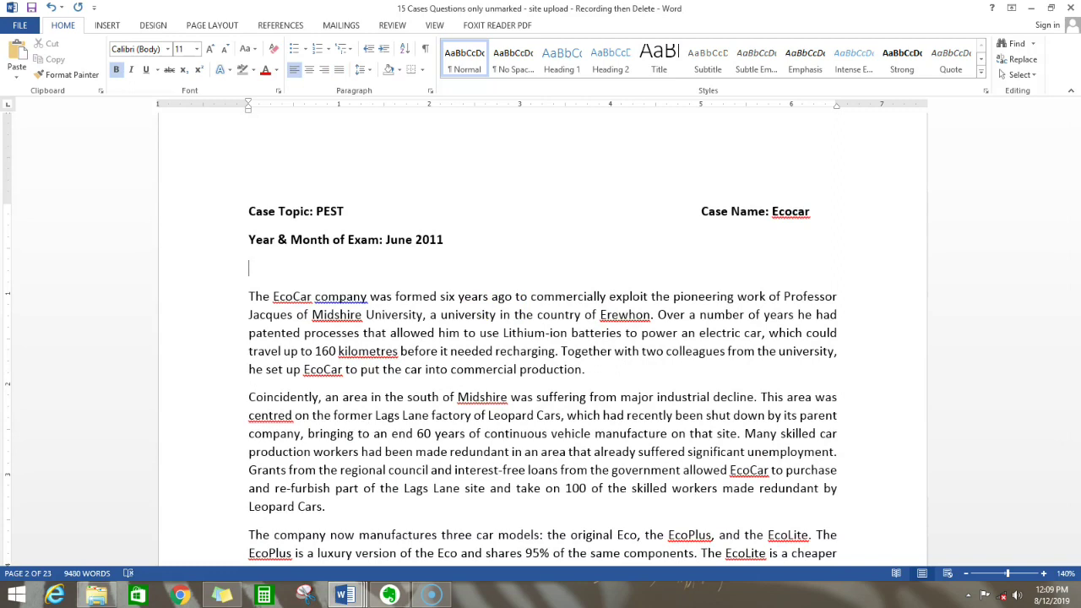
{"action": "type", "text": "PES"}
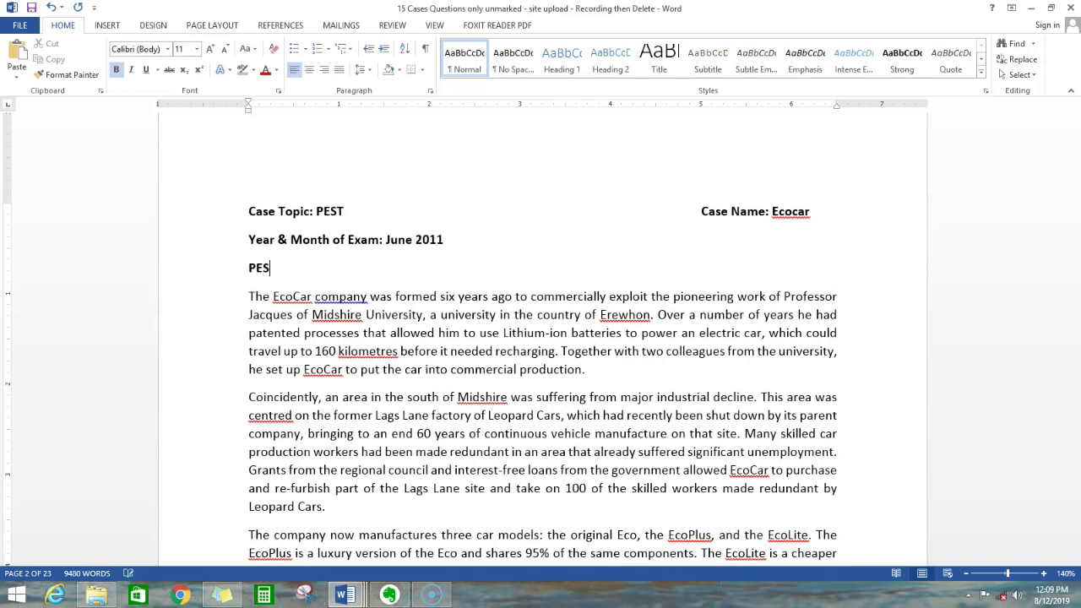
{"action": "type", "text": "TEL"}
On a new line below PESTEL, enter "P = Political" and, spaced apart from it, "E = Economical"
{"action": "key", "text": "Return"}
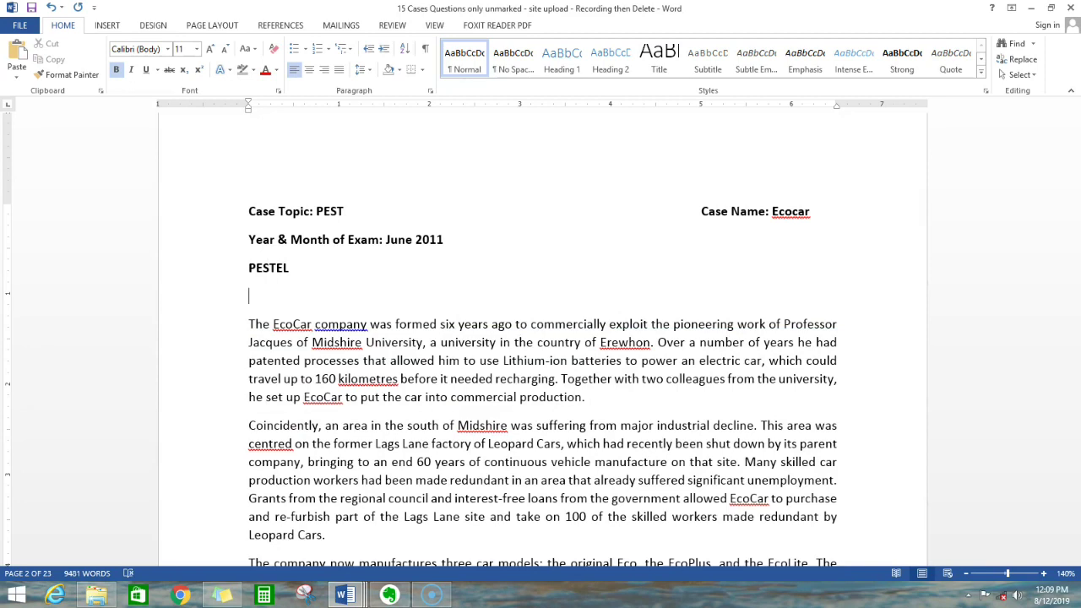
{"action": "type", "text": "Political"}
{"action": "type", "text": " P ="}
{"action": "key", "text": "Return"}
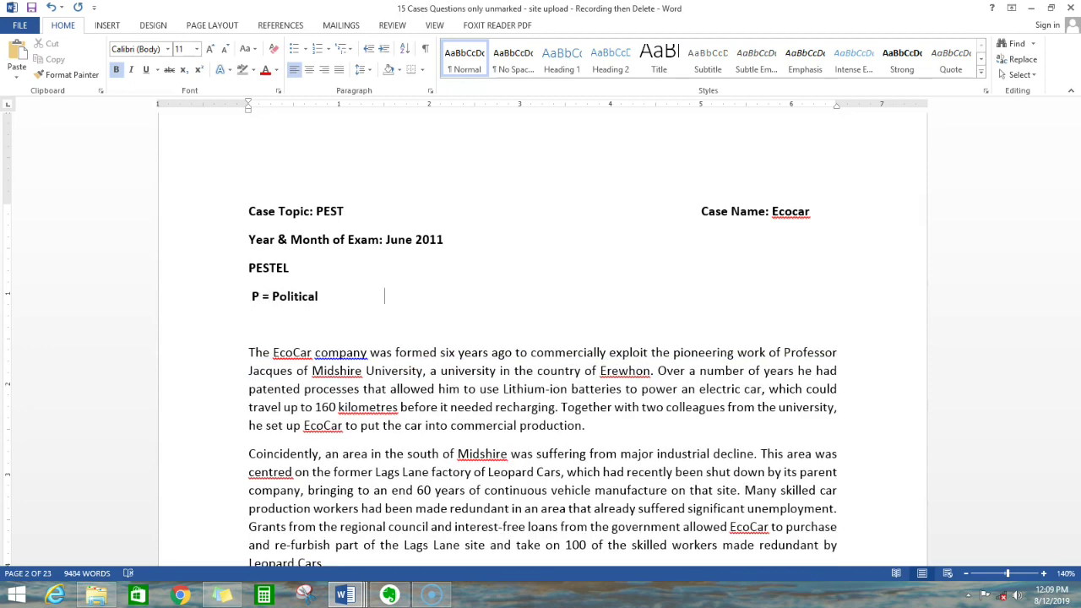
{"action": "type", "text": "Economical"}
{"action": "key", "text": "ctrl+Left"}
{"action": "type", "text": "E = "}
Continue the same line with the spaced entries "S = Social" and "T = Technological"
{"action": "type", "text": "Social"}
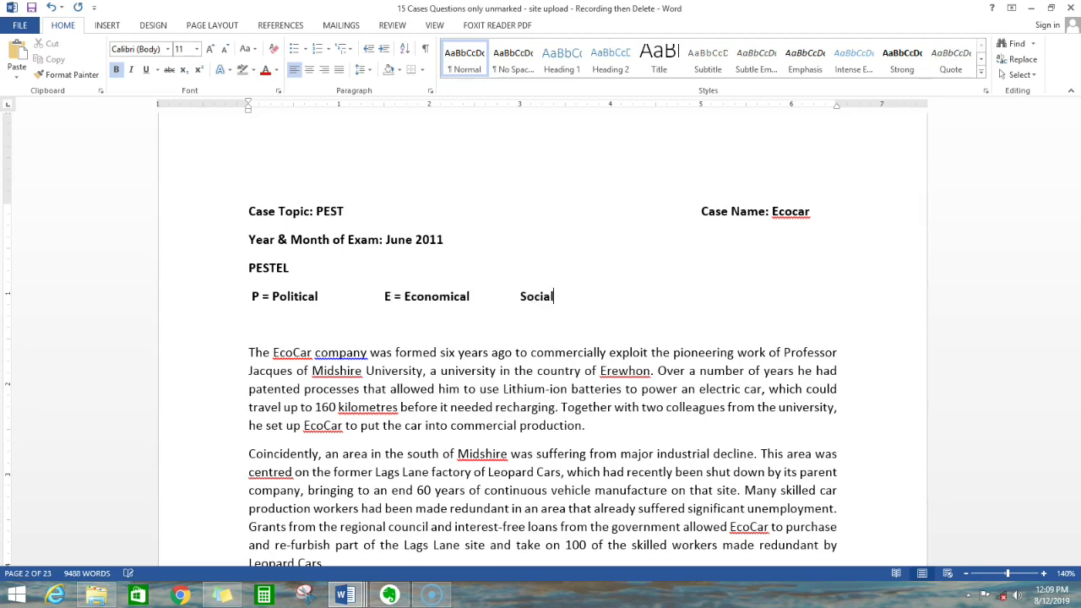
{"action": "key", "text": "ctrl+Left"}
{"action": "type", "text": "S ="}
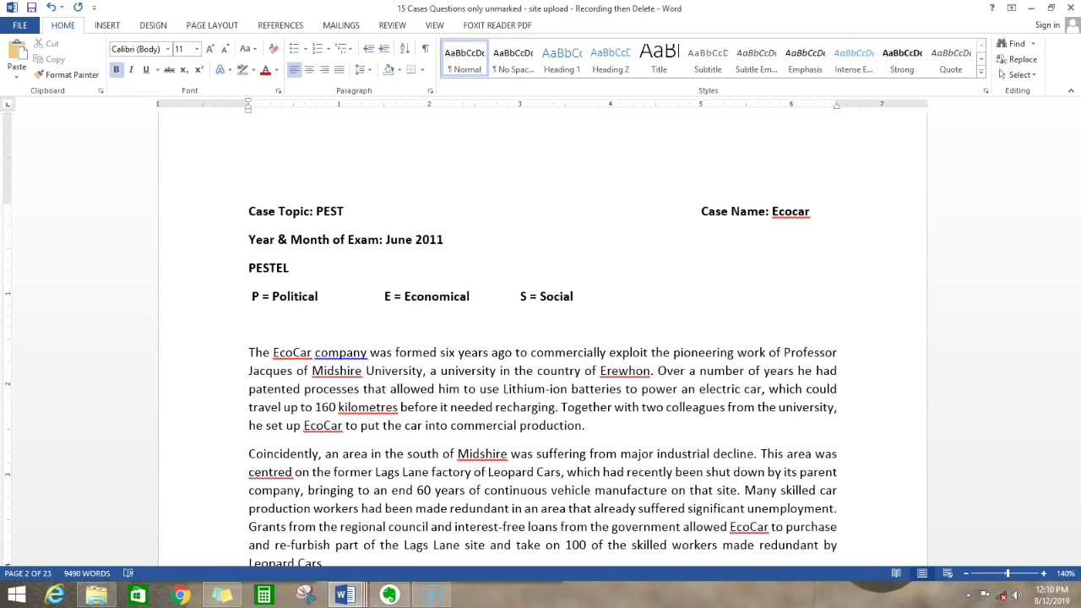
{"action": "type", "text": "Techonologo"}
{"action": "key", "text": "BackSpace"}
{"action": "type", "text": "ical"}
{"action": "key", "text": "ctrl+Left"}
{"action": "type", "text": "T ="}
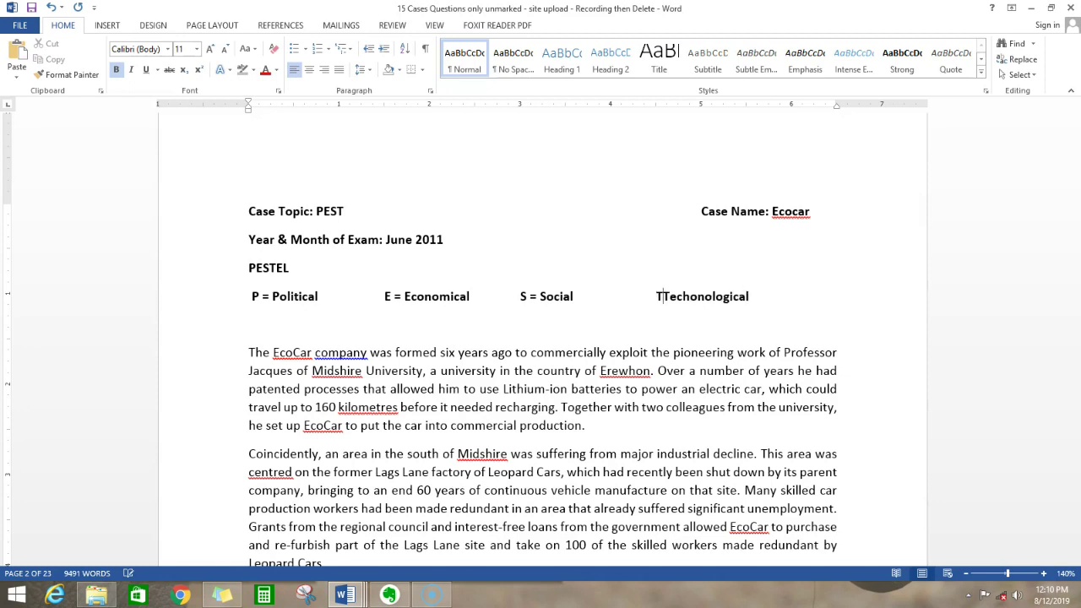
Enter "En = Environmental" and "L = Legal" on the line below the first four factors and save the document
{"action": "key", "text": "Down"}
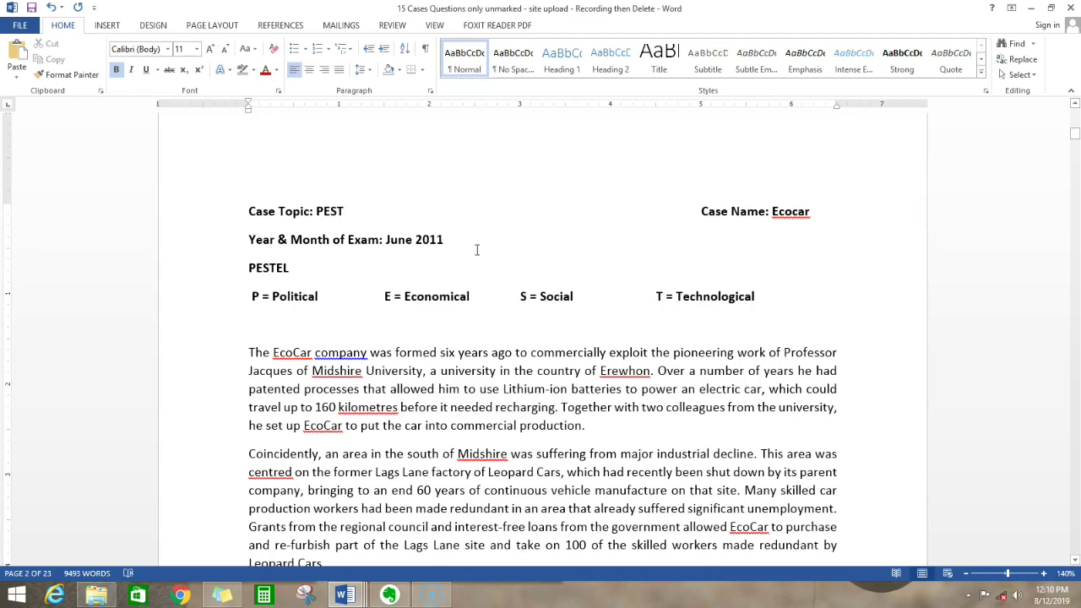
{"action": "type", "text": "Env"}
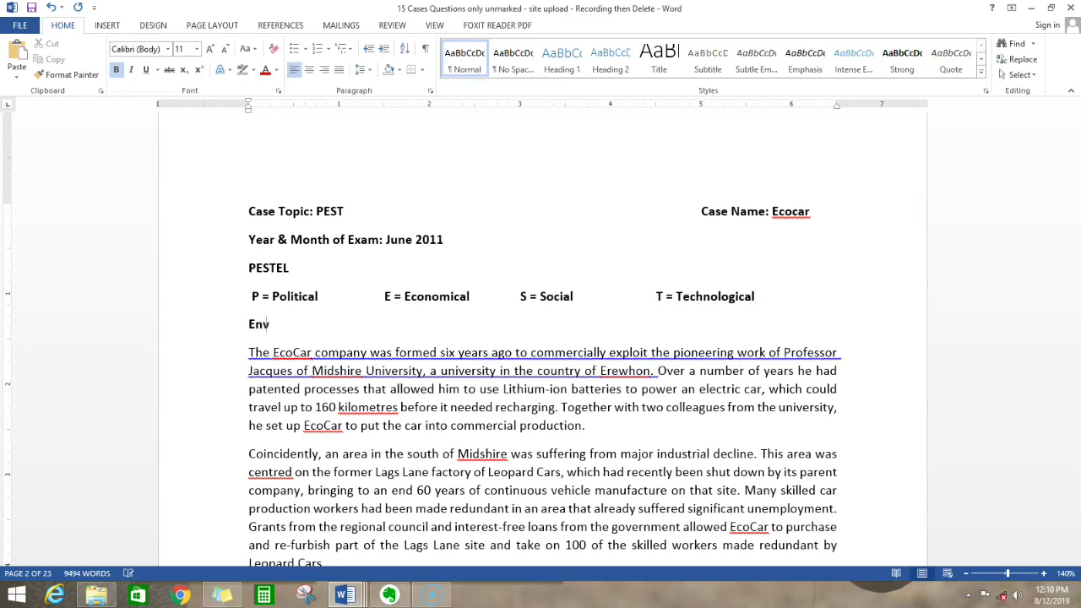
{"action": "type", "text": "ironmental"}
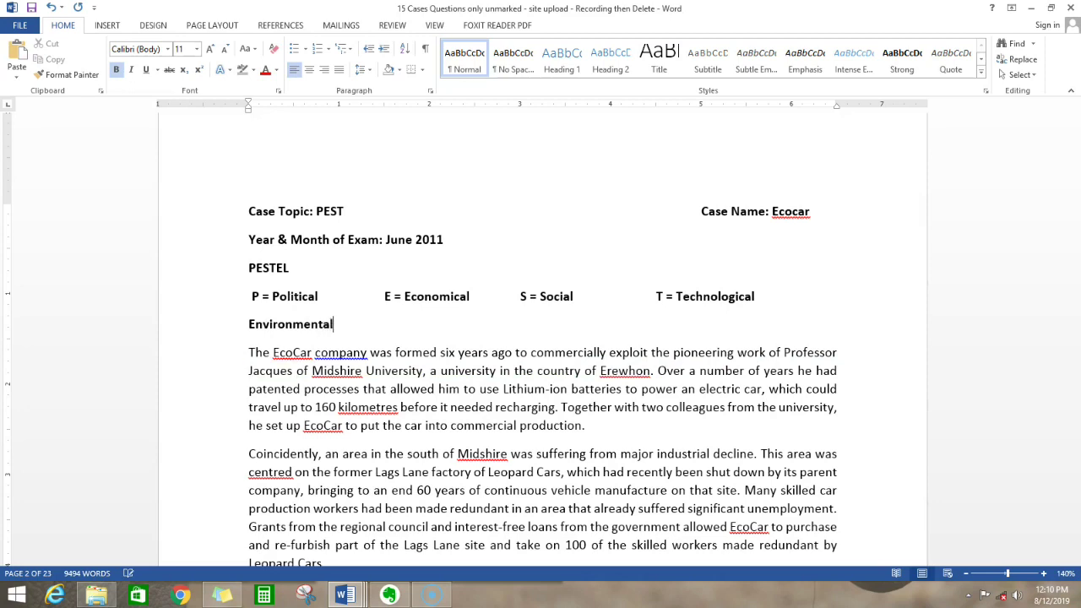
{"action": "left_click", "coordinate": [250, 325]}
{"action": "type", "text": "En"}
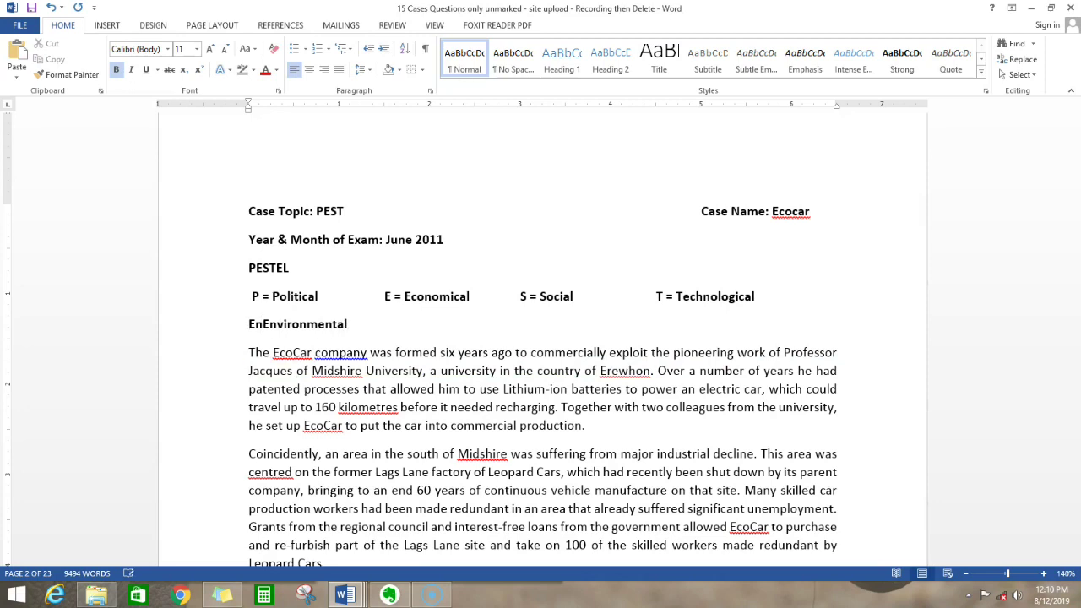
{"action": "type", "text": " = Environmental\t"}
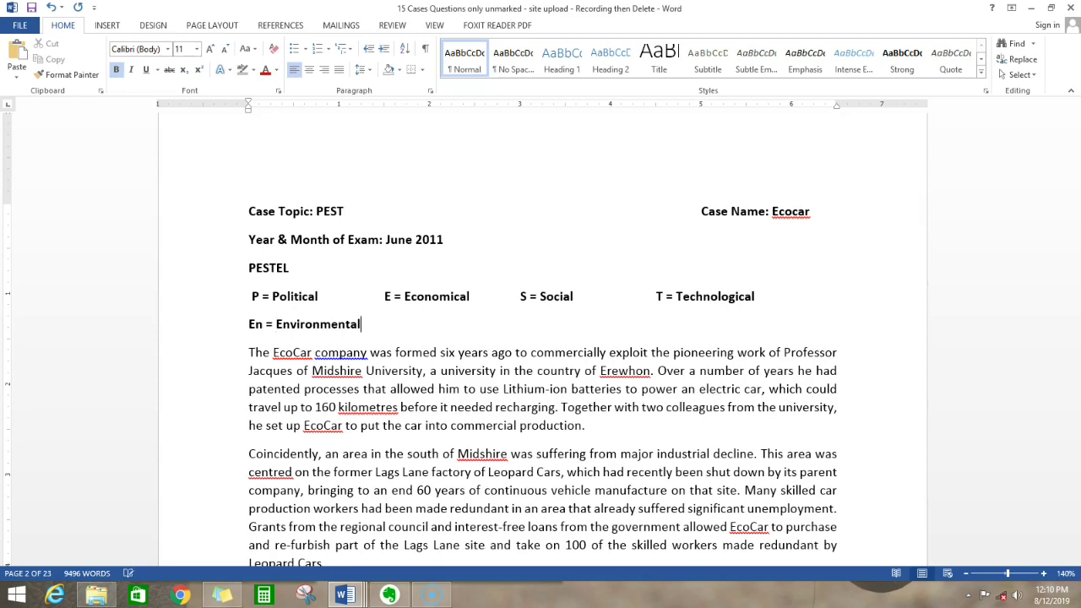
{"action": "type", "text": "L"}
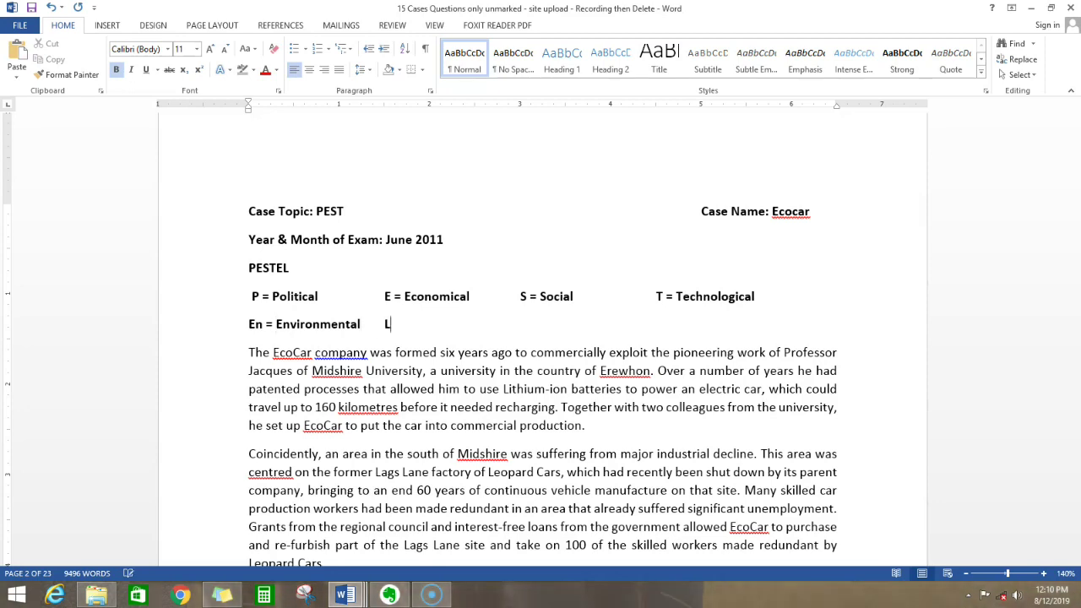
{"action": "type", "text": " = Legal"}
{"action": "key", "text": "ctrl+s"}
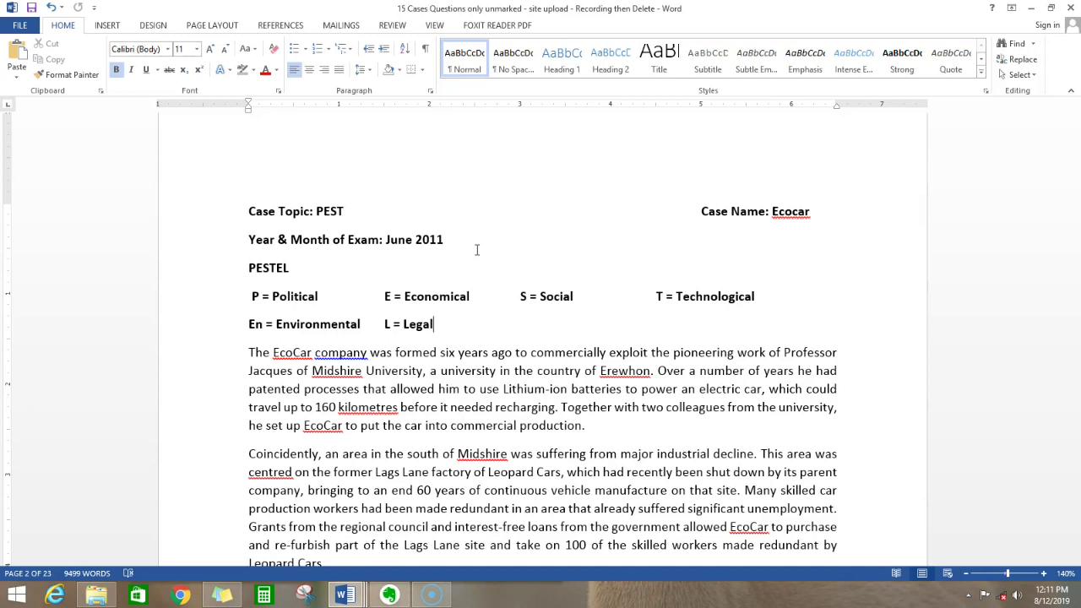
Extend the PESTEL line to read "PESTEL = Macro – Affects the business"
{"action": "left_click", "coordinate": [328, 264]}
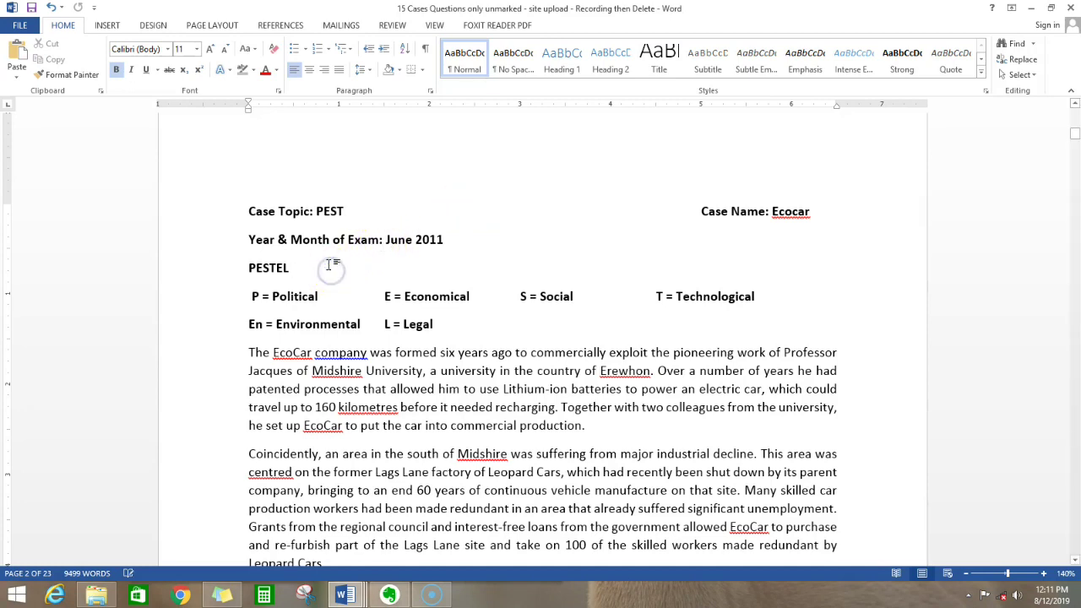
{"action": "type", "text": "= "}
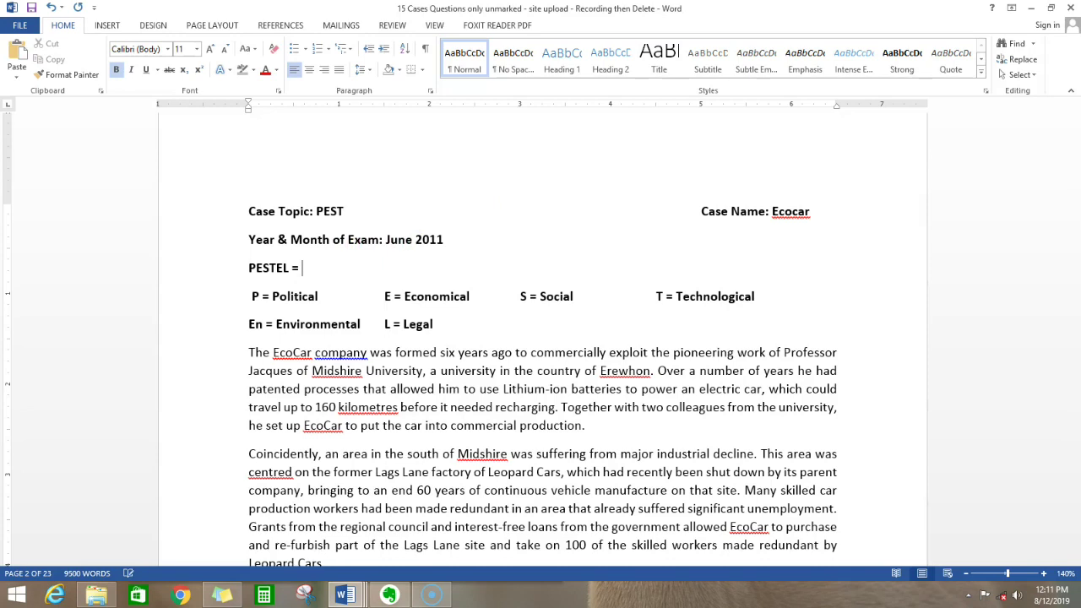
{"action": "type", "text": "Macro"}
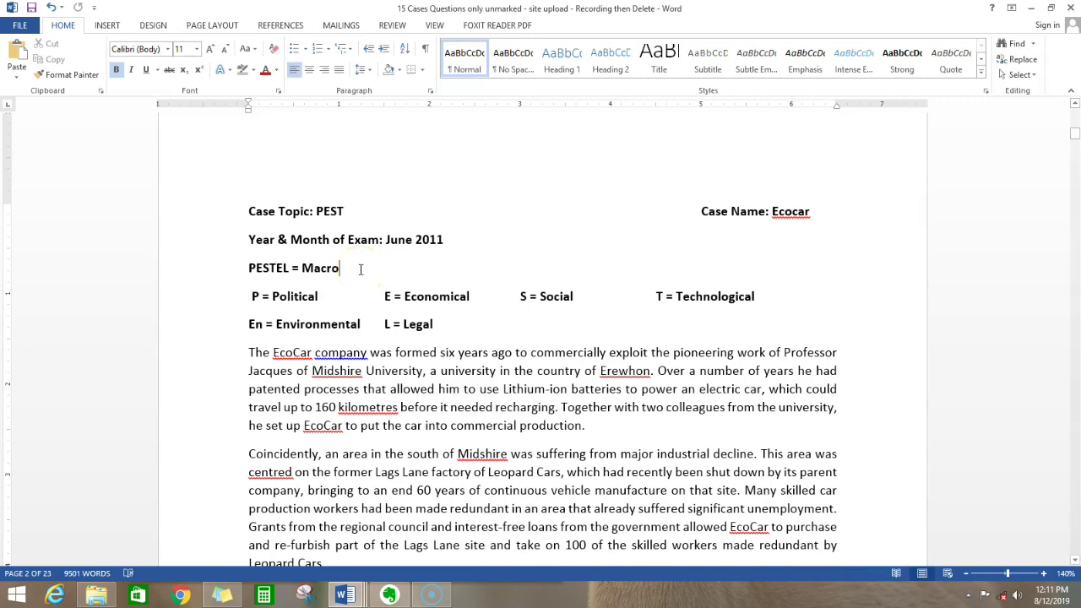
{"action": "type", "text": "- Affwe"}
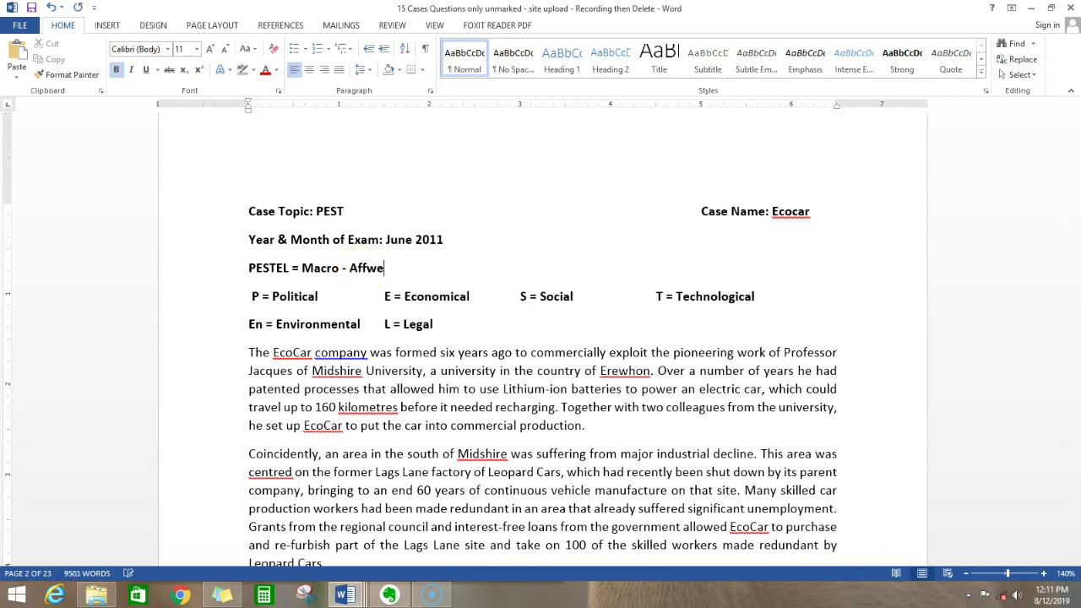
{"action": "type", "text": "cts the b"}
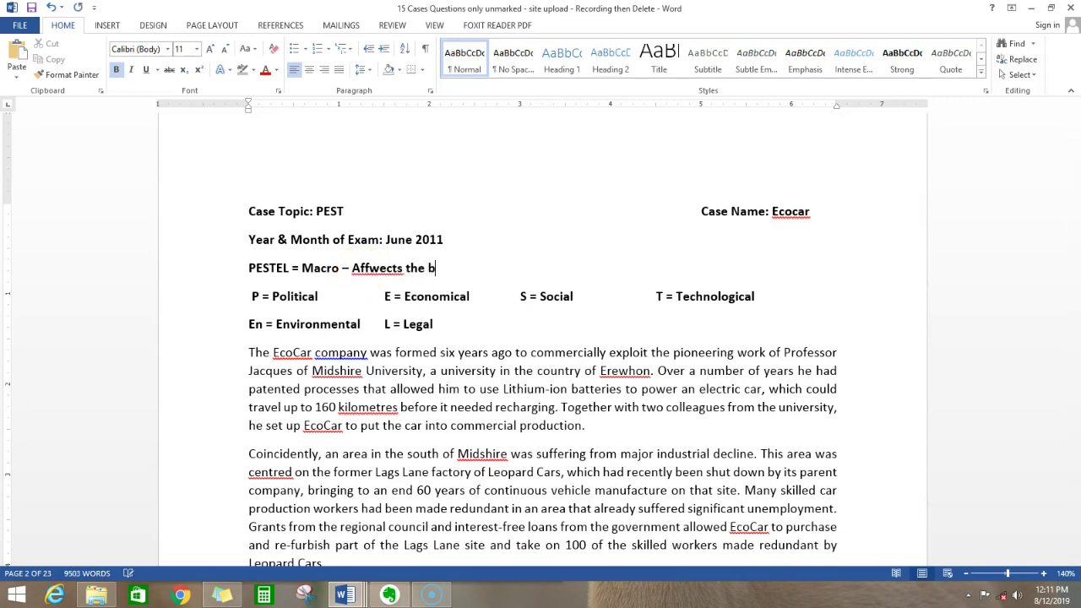
{"action": "type", "text": "usiness"}
{"action": "left_click", "coordinate": [365, 268]}
{"action": "key", "text": "Delete"}
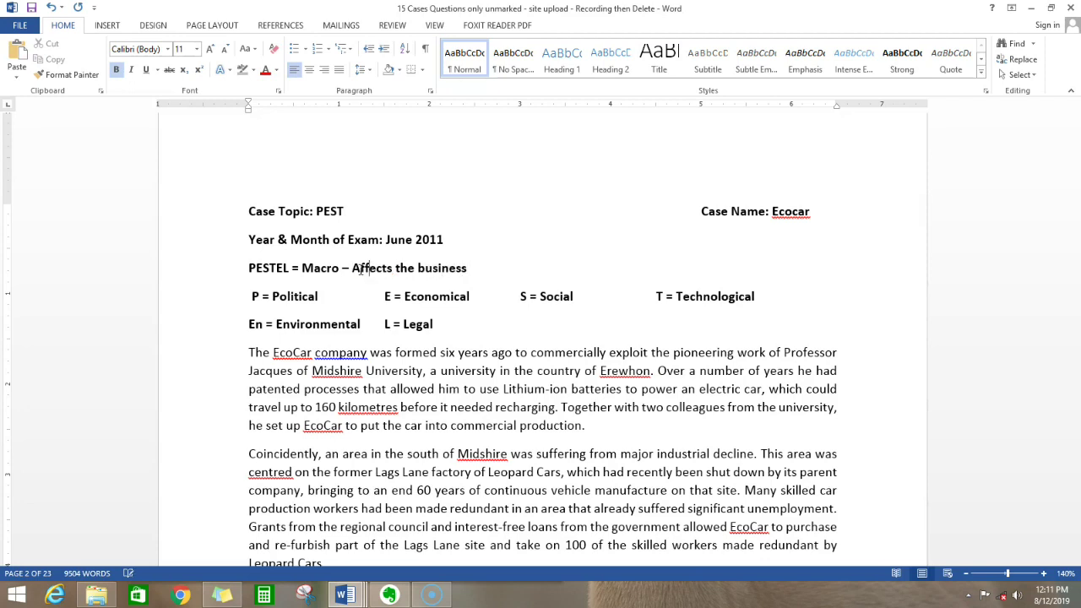
Insert the word "Factors" before "Affects the business" in the PESTEL line and save the document
{"action": "key", "text": "Home"}
{"action": "key", "text": "ctrl+Right"}
{"action": "key", "text": "ctrl+Right"}
{"action": "key", "text": "ctrl+Right"}
{"action": "key", "text": "ctrl+Right"}
{"action": "type", "text": "Facttor"}
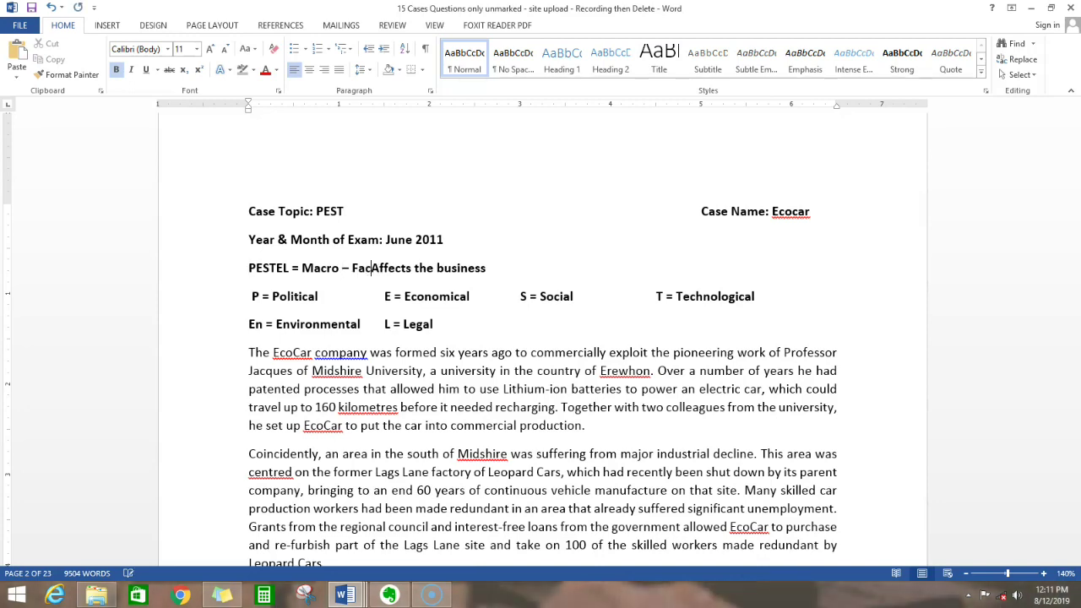
{"action": "type", "text": "s"}
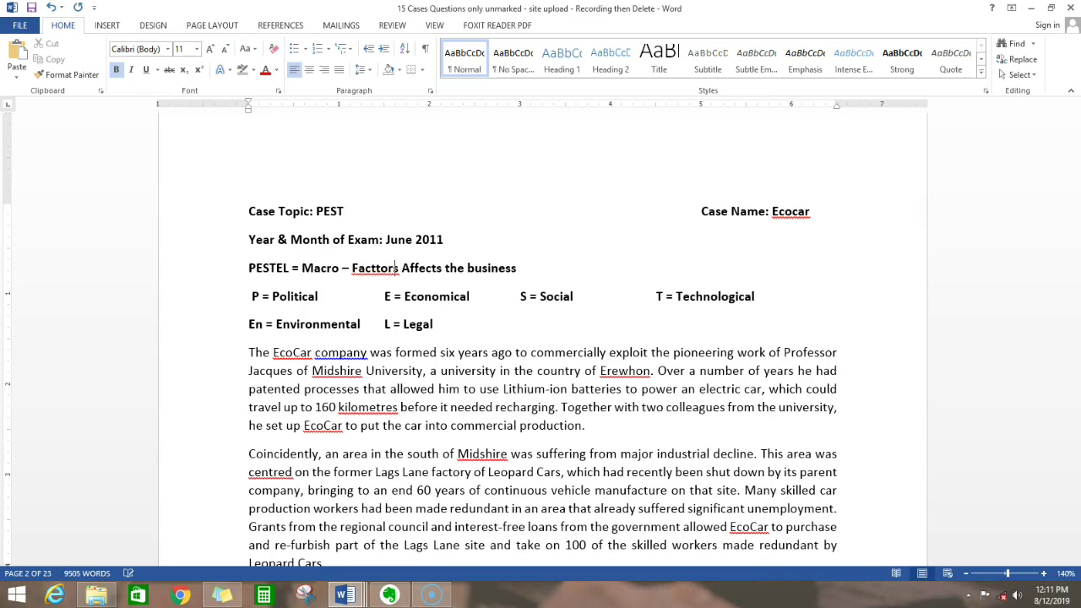
{"action": "key", "text": "BackSpace"}
{"action": "key", "text": "ctrl+s"}
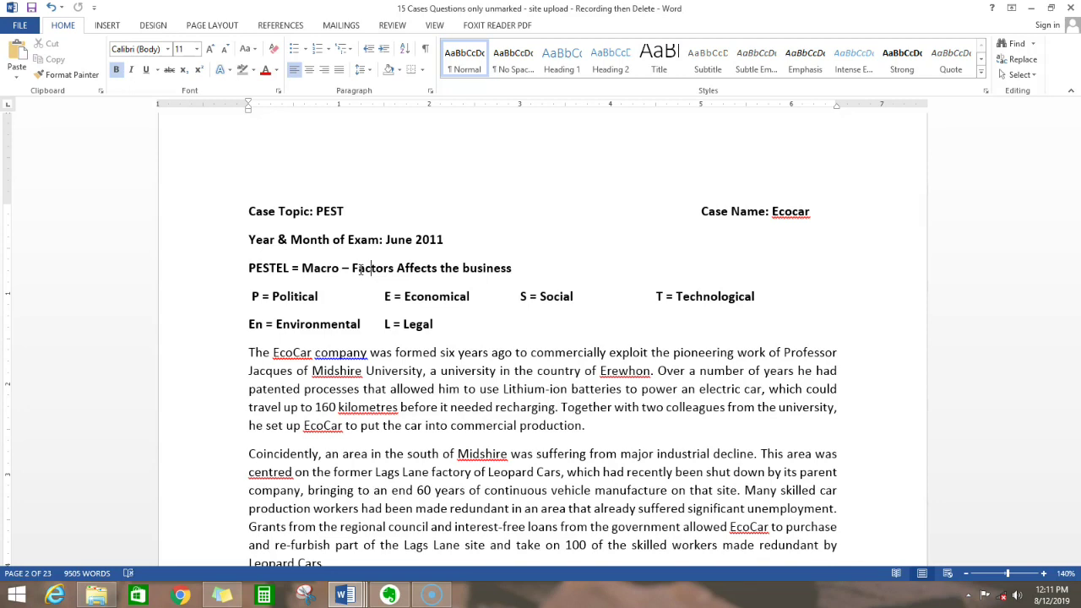
{"action": "left_click", "coordinate": [386, 296]}
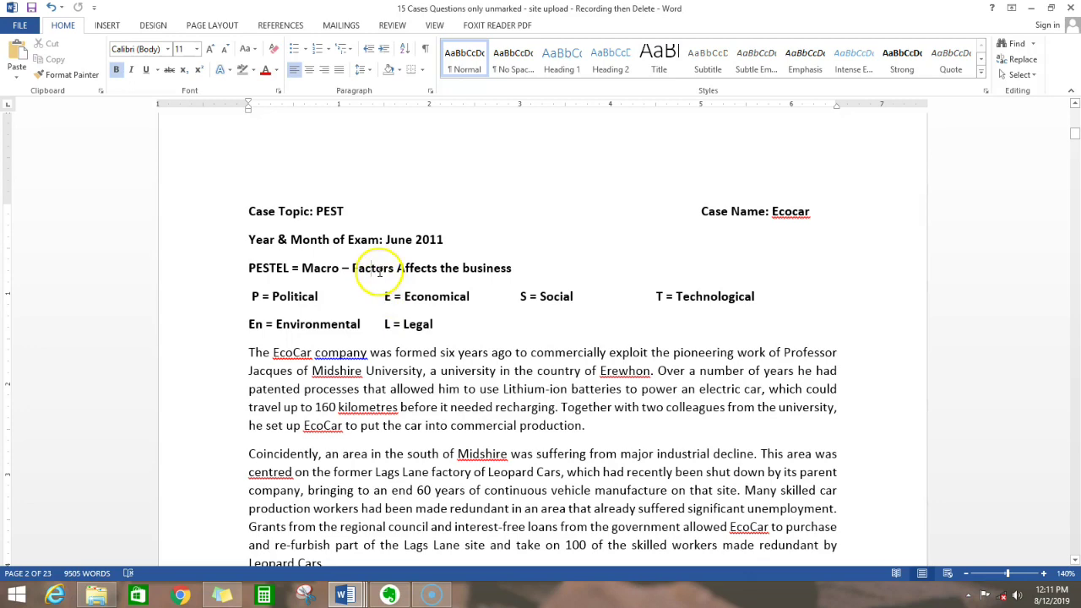
{"action": "double_click", "coordinate": [288, 352]}
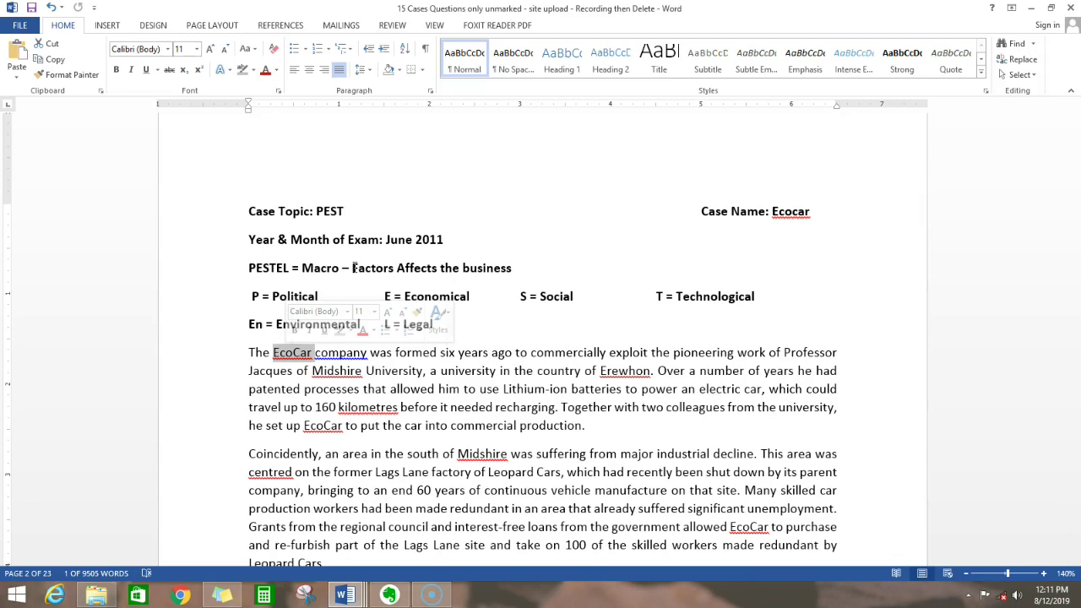
{"action": "left_click", "coordinate": [352, 267]}
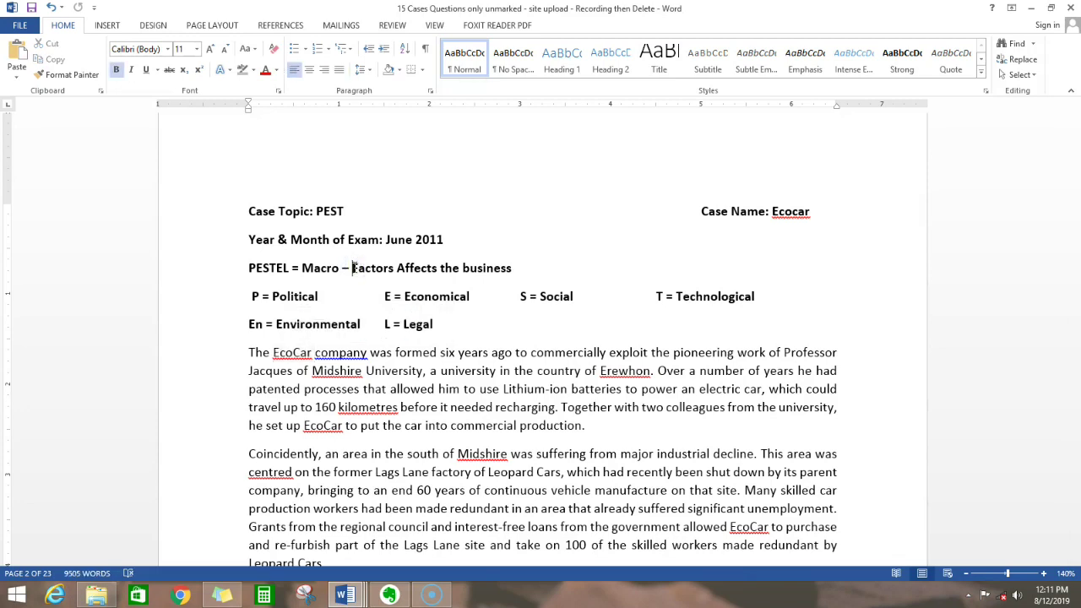
{"action": "double_click", "coordinate": [291, 353]}
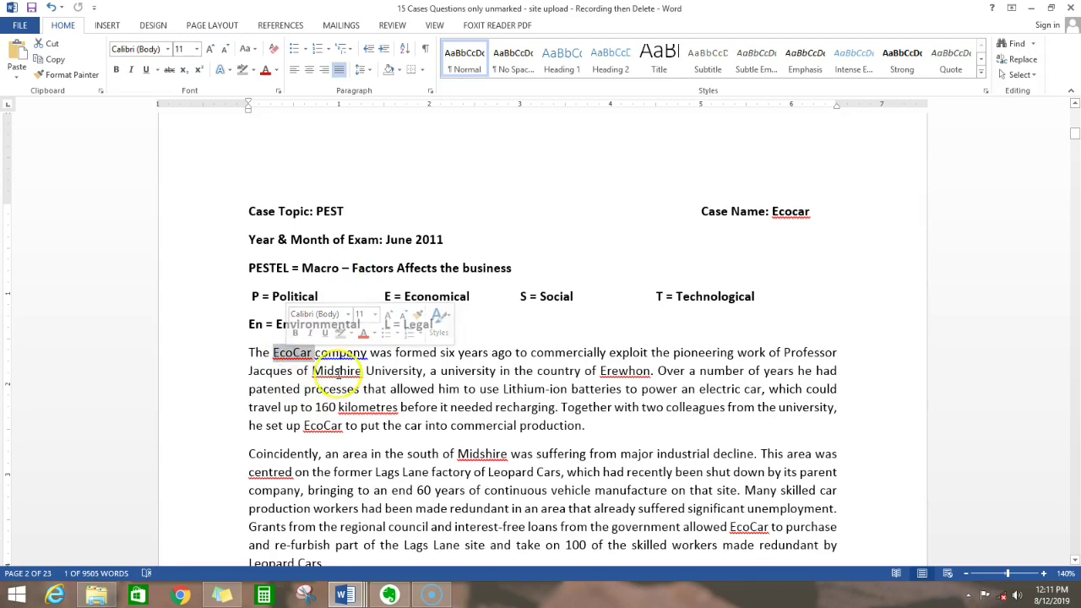
{"action": "left_click", "coordinate": [314, 353]}
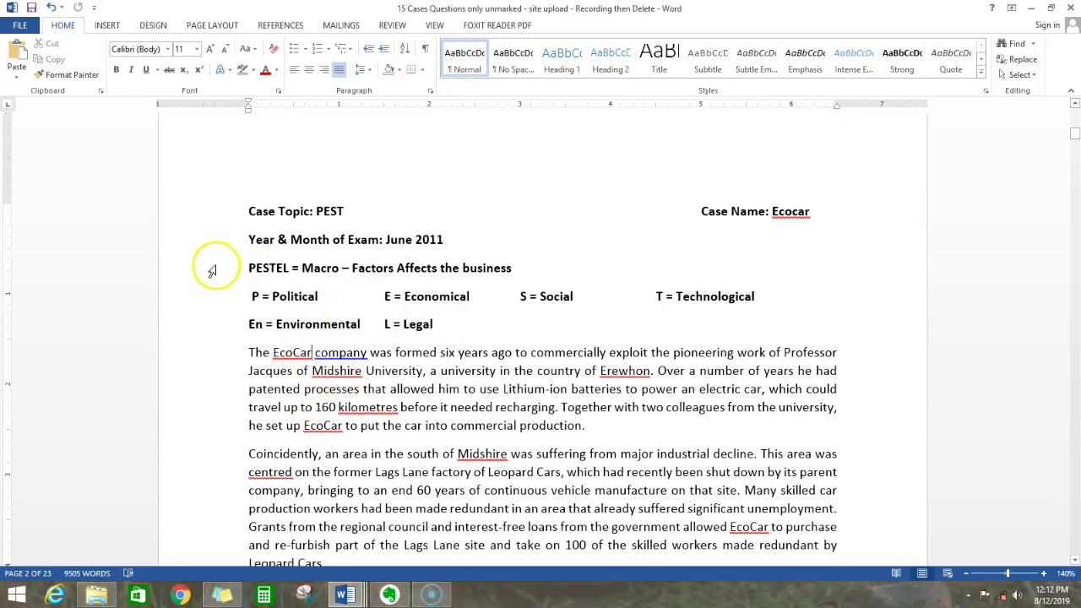
{"action": "left_click", "coordinate": [212, 271]}
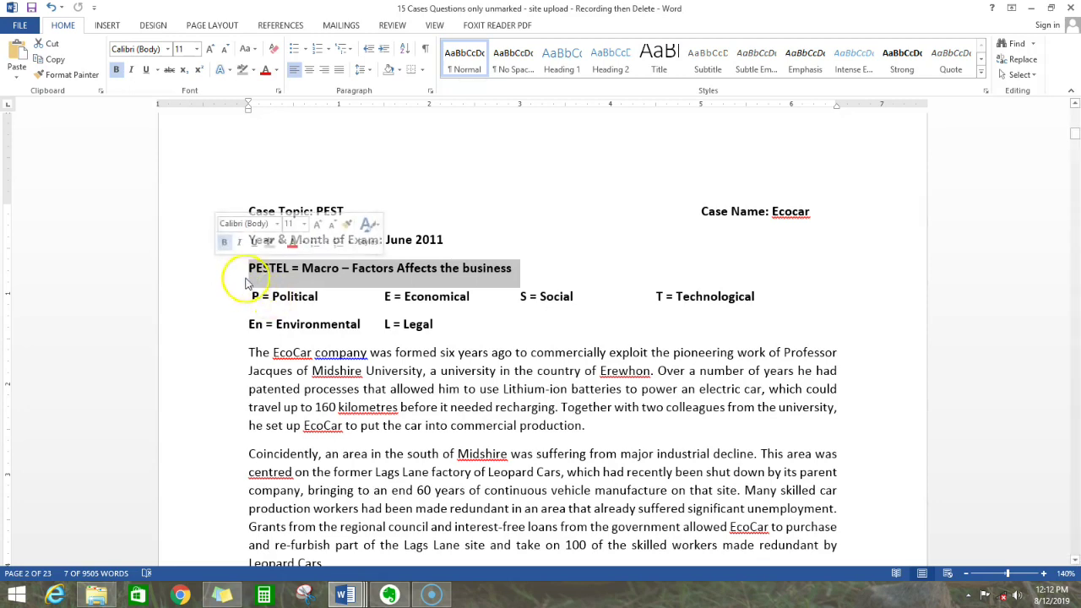
Remove the leading space before "P = Political" so the entry lines up with the PESTEL line above it
{"action": "left_click", "coordinate": [246, 268]}
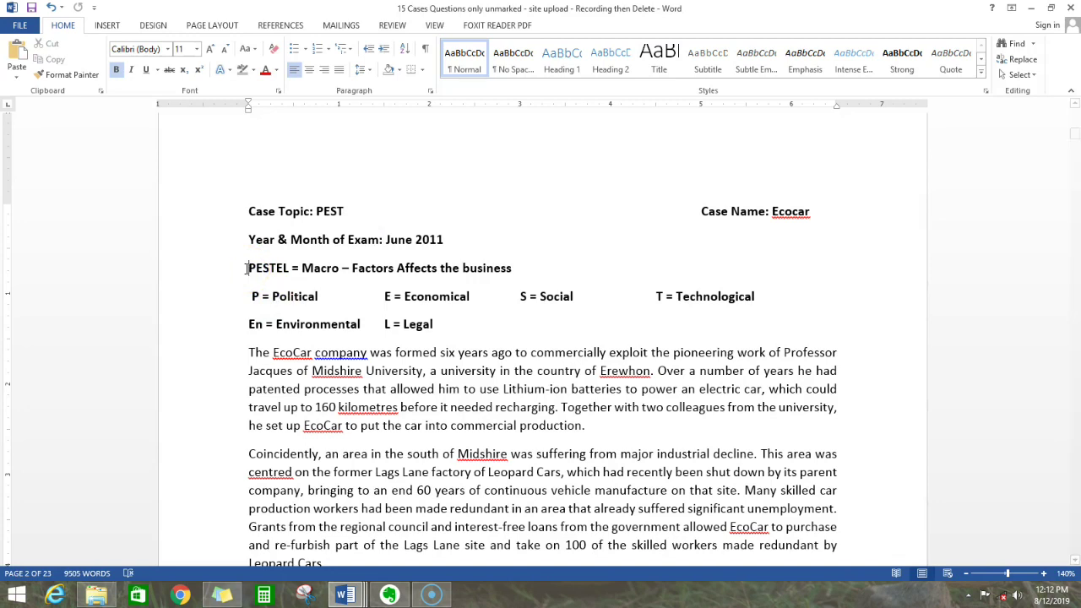
{"action": "key", "text": "Delete"}
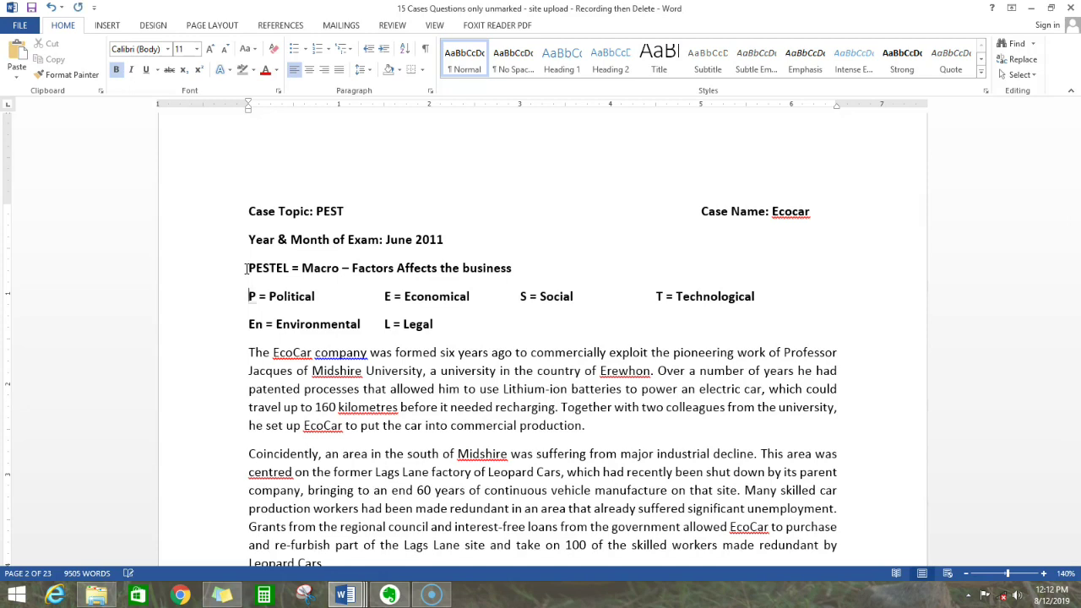
{"action": "key", "text": "Down"}
{"action": "key", "text": "Down"}
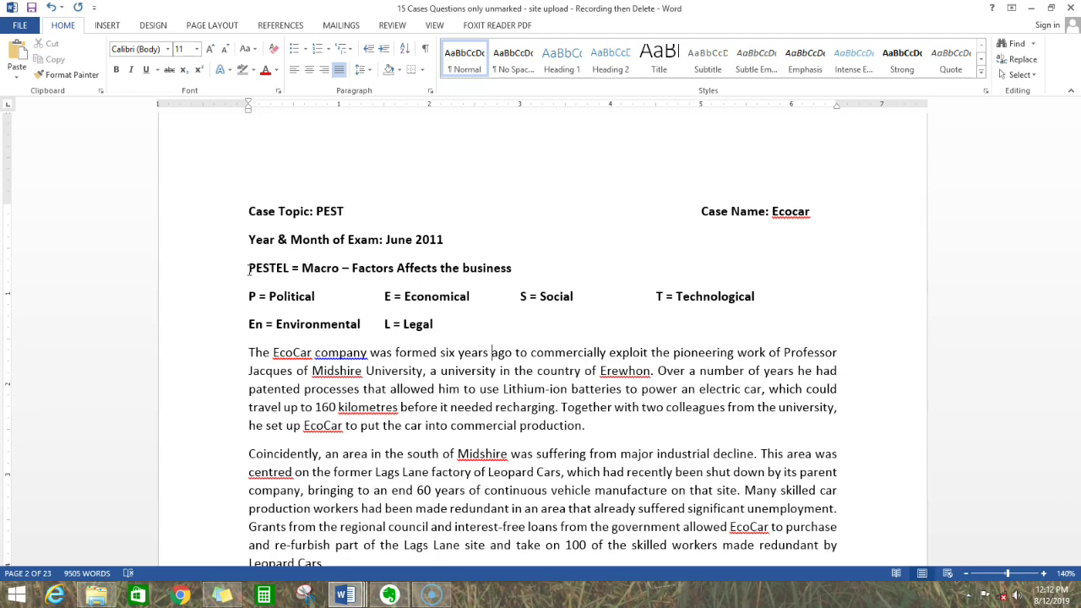
Read through the opening sentence of the first paragraph on how the EcoCar company was formed
{"action": "key", "text": "Down"}
{"action": "key", "text": "ctrl+Left"}
{"action": "key", "text": "ctrl+Left"}
{"action": "key", "text": "ctrl+Left"}
{"action": "key", "text": "ctrl+Left"}
{"action": "key", "text": "ctrl+Left"}
{"action": "key", "text": "ctrl+Right"}
{"action": "key", "text": "ctrl+shift+Right"}
{"action": "key", "text": "ctrl+shift+Right"}
{"action": "key", "text": "ctrl+shift+Right"}
{"action": "key", "text": "ctrl+shift+Right"}
{"action": "key", "text": "ctrl+shift+Right"}
{"action": "key", "text": "ctrl+shift+Right"}
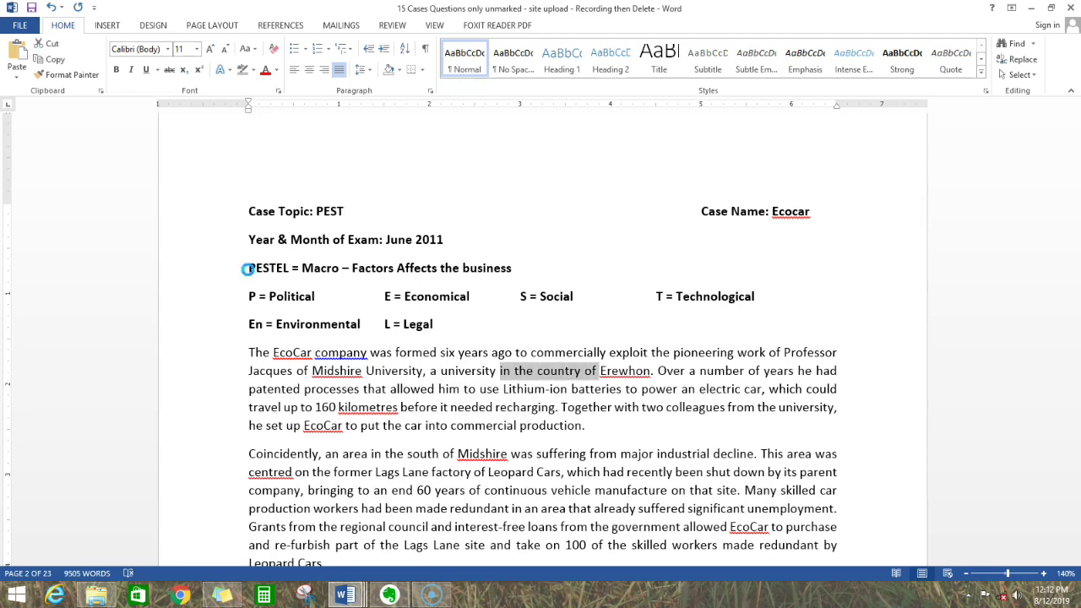
Read the first paragraph's sentence on the patented processes, Lithium-ion batteries and the electric car's range, selecting the words along the way
{"action": "key", "text": "Right"}
{"action": "key", "text": "ctrl+shift+Right"}
{"action": "key", "text": "ctrl+shift+Right"}
{"action": "key", "text": "ctrl+shift+Right"}
{"action": "key", "text": "ctrl+shift+Right"}
{"action": "key", "text": "ctrl+shift+Right"}
{"action": "key", "text": "ctrl+shift+Right"}
{"action": "key", "text": "ctrl+shift+Right"}
{"action": "key", "text": "ctrl+shift+Right"}
{"action": "key", "text": "ctrl+shift+Right"}
{"action": "key", "text": "ctrl+shift+Right"}
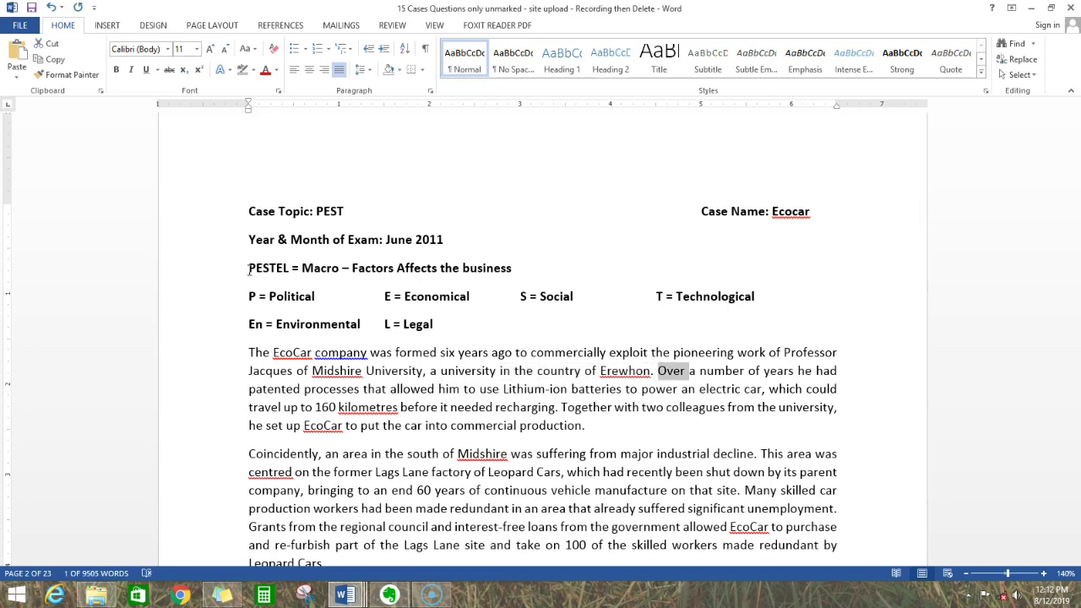
{"action": "key", "text": "ctrl+shift+Right"}
{"action": "key", "text": "ctrl+shift+Right"}
{"action": "key", "text": "ctrl+shift+Right"}
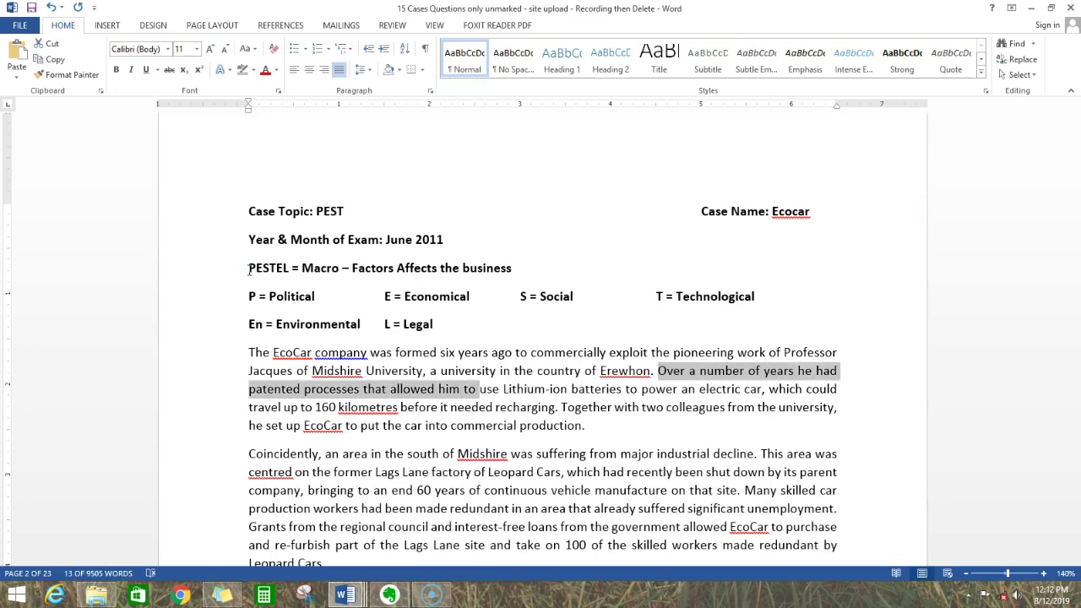
{"action": "key", "text": "ctrl+shift+Right"}
{"action": "key", "text": "ctrl+shift+Right"}
{"action": "key", "text": "ctrl+shift+Right"}
{"action": "key", "text": "ctrl+shift+Right"}
{"action": "key", "text": "ctrl+shift+Right"}
{"action": "key", "text": "ctrl+shift+Right"}
{"action": "key", "text": "ctrl+shift+Right"}
{"action": "key", "text": "ctrl+shift+Right"}
{"action": "key", "text": "ctrl+shift+Right"}
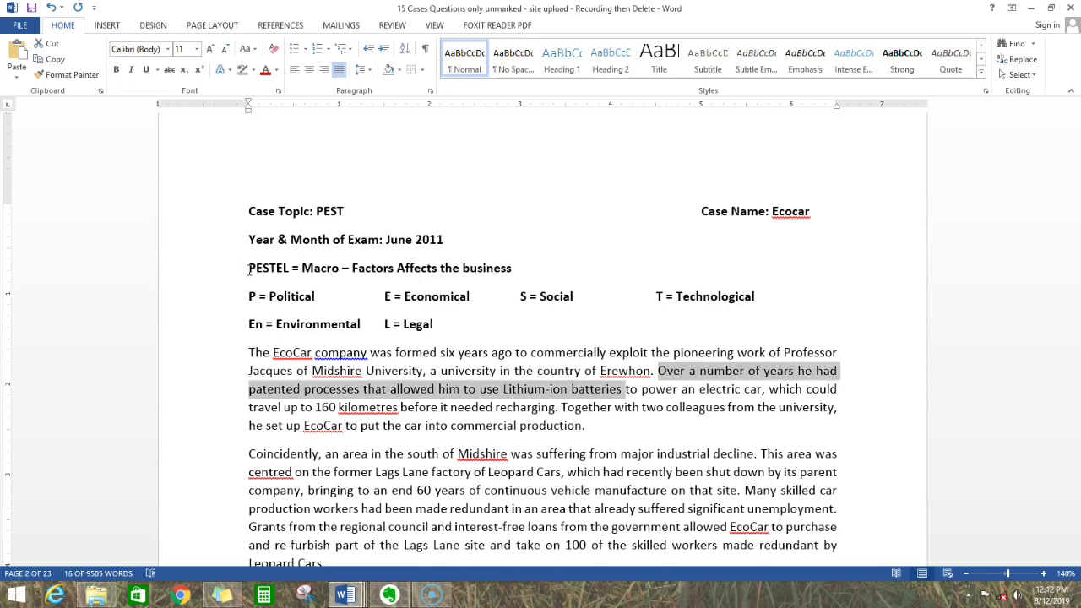
{"action": "key", "text": "ctrl+shift+Right"}
{"action": "key", "text": "ctrl+shift+Right"}
{"action": "key", "text": "ctrl+shift+Right"}
{"action": "key", "text": "ctrl+shift+Right"}
{"action": "key", "text": "ctrl+shift+Right"}
{"action": "key", "text": "ctrl+shift+Right"}
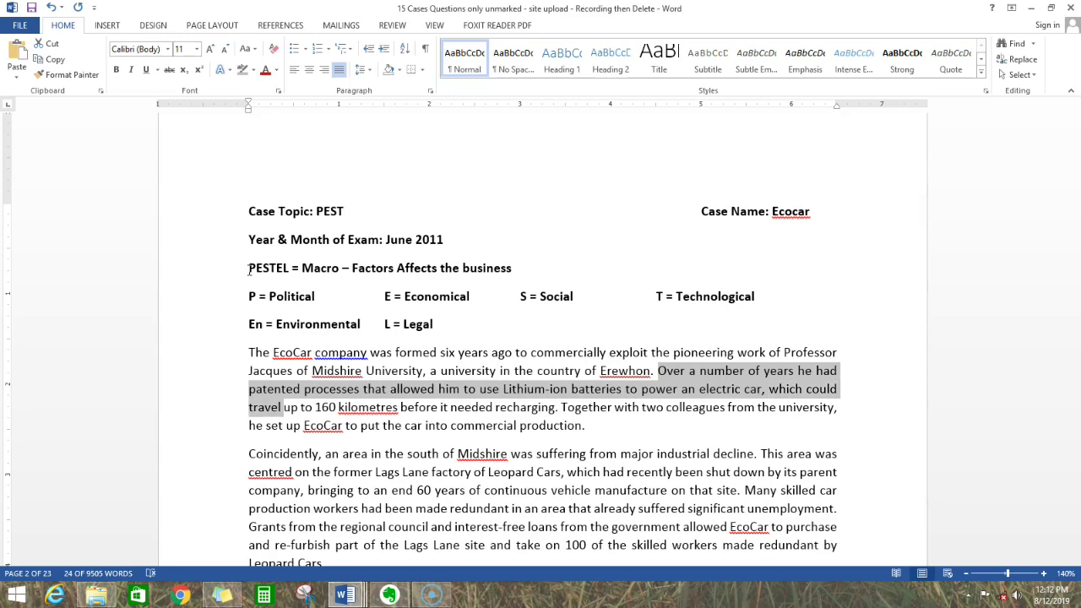
{"action": "key", "text": "ctrl+shift+Right"}
{"action": "key", "text": "ctrl+shift+Right"}
{"action": "key", "text": "ctrl+shift+Right"}
{"action": "key", "text": "ctrl+shift+Right"}
{"action": "key", "text": "ctrl+shift+Right"}
{"action": "key", "text": "ctrl+shift+Right"}
{"action": "key", "text": "ctrl+shift+Right"}
{"action": "key", "text": "ctrl+shift+Right"}
{"action": "key", "text": "ctrl+shift+Right"}
{"action": "key", "text": "ctrl+shift+Right"}
{"action": "key", "text": "ctrl+shift+Left"}
{"action": "key", "text": "ctrl+shift+Left"}
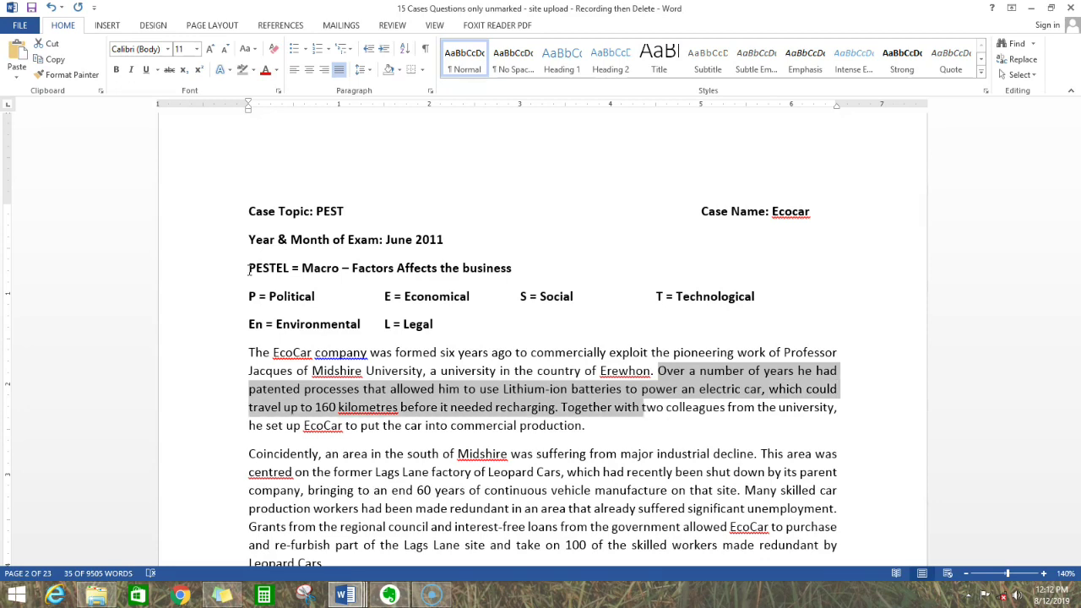
{"action": "key", "text": "ctrl+shift+Left"}
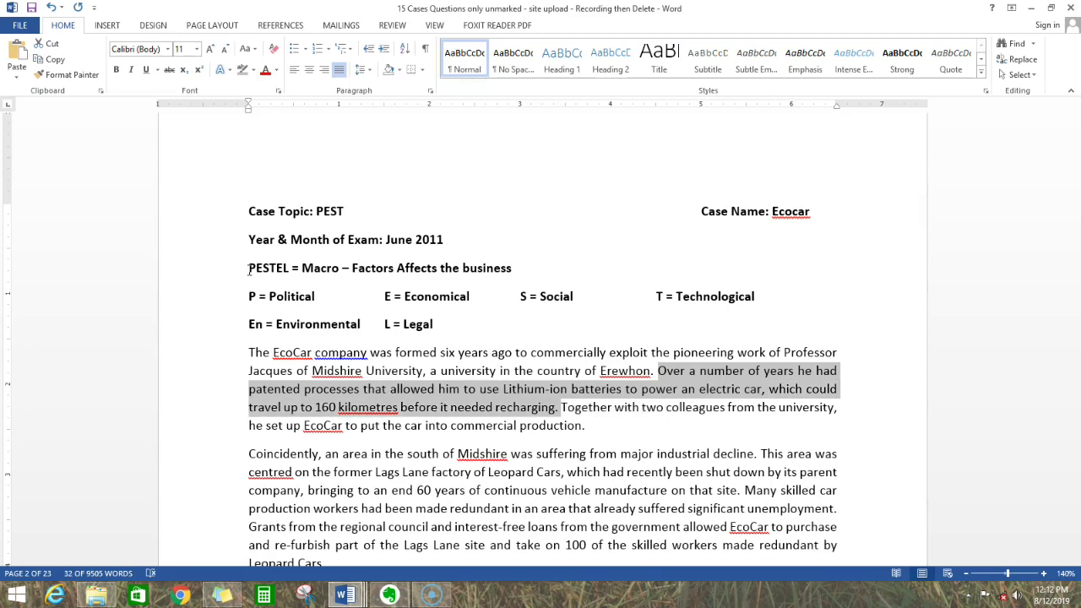
Read the first paragraph's closing sentence about setting up EcoCar with two colleagues, extending the text selection to its end
{"action": "key", "text": "ctrl+shift+Right"}
{"action": "key", "text": "ctrl+shift+Right"}
{"action": "key", "text": "ctrl+shift+Right"}
{"action": "key", "text": "ctrl+shift+Right"}
{"action": "key", "text": "ctrl+shift+Right"}
{"action": "key", "text": "ctrl+shift+Right"}
{"action": "key", "text": "ctrl+shift+Right"}
{"action": "key", "text": "ctrl+shift+Right"}
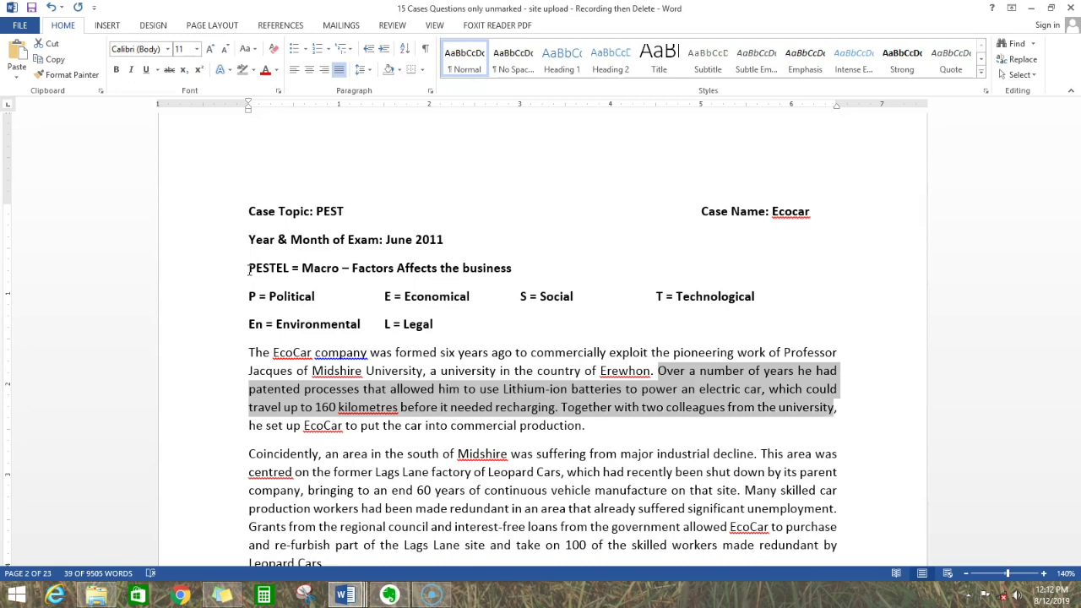
{"action": "key", "text": "ctrl+shift+Right"}
{"action": "key", "text": "ctrl+shift+Right"}
{"action": "key", "text": "ctrl+shift+Right"}
{"action": "key", "text": "ctrl+shift+Right"}
{"action": "key", "text": "ctrl+shift+Right"}
{"action": "key", "text": "ctrl+shift+Right"}
{"action": "key", "text": "ctrl+shift+Right"}
{"action": "key", "text": "ctrl+shift+Right"}
{"action": "key", "text": "ctrl+shift+Right"}
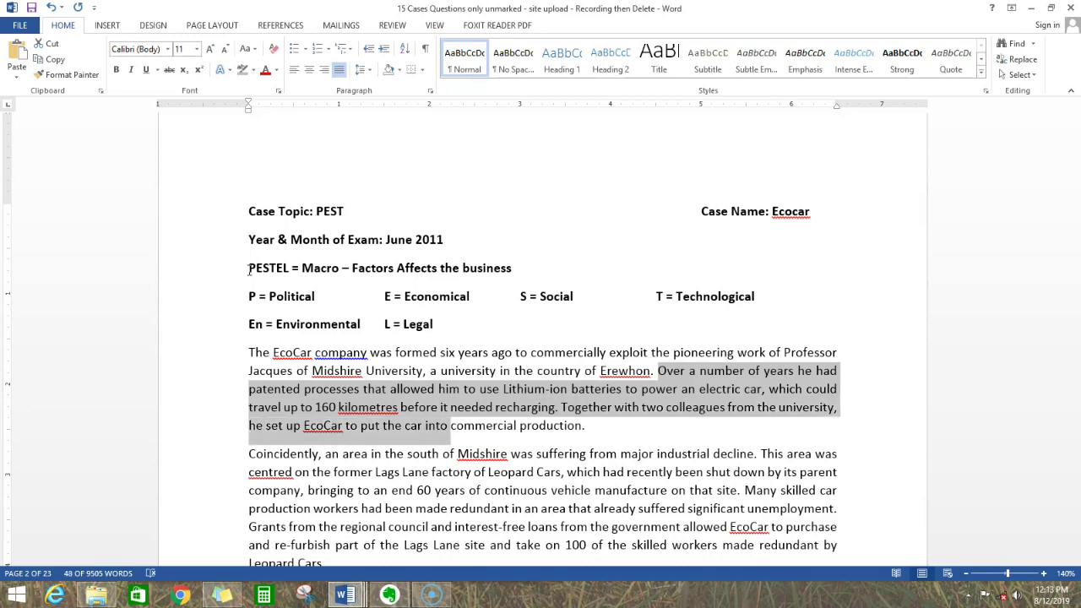
{"action": "key", "text": "ctrl+shift+Right"}
{"action": "key", "text": "ctrl+shift+Right"}
{"action": "key", "text": "ctrl+shift+Right"}
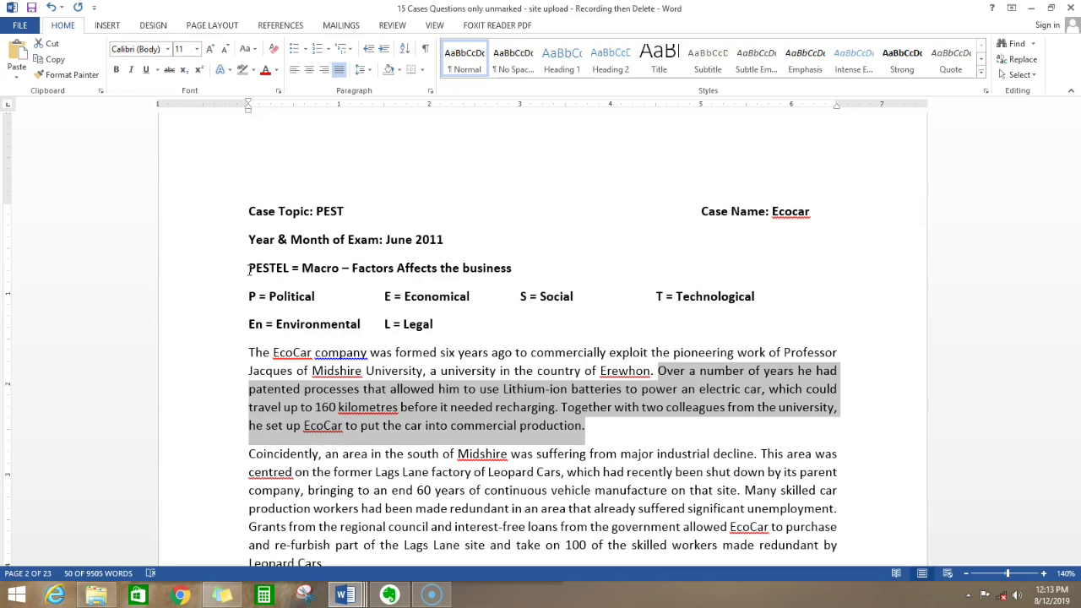
{"action": "key", "text": "Right"}
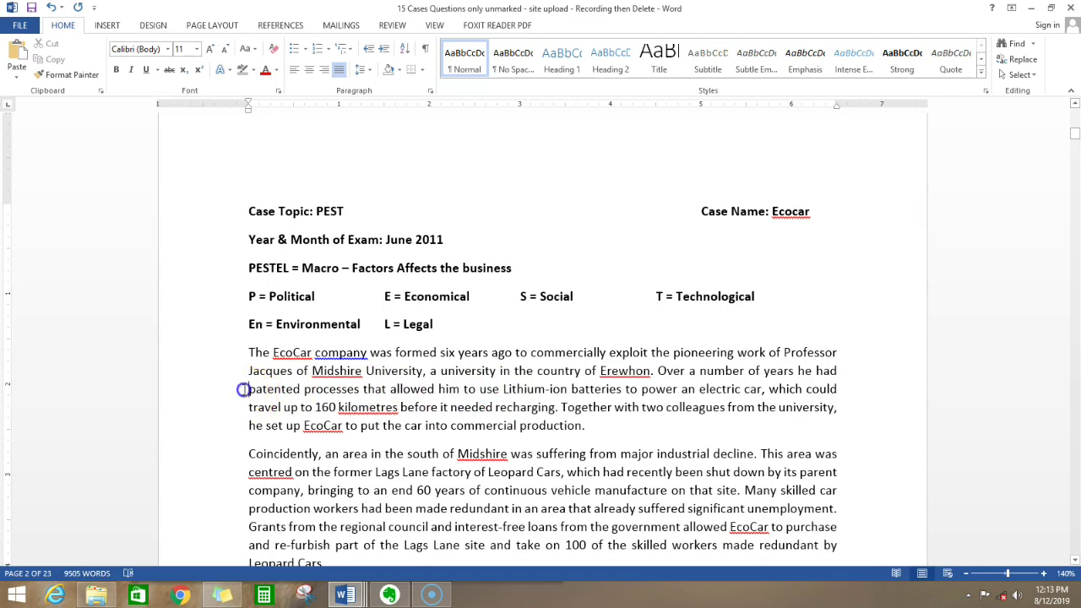
Make "patented processes" and "Lithium-ion batteries to power an electric car," bold in the first paragraph
{"action": "left_click_drag", "start_coordinate": [246, 388], "coordinate": [351, 389]}
{"action": "key", "text": "ctrl+b"}
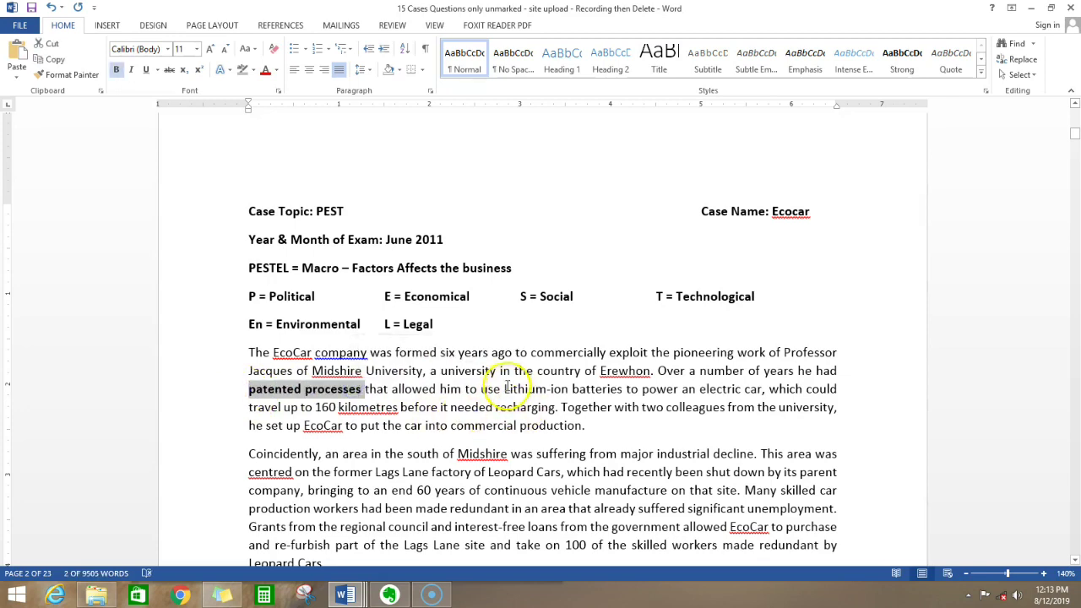
{"action": "double_click", "coordinate": [524, 389]}
{"action": "mouse_move", "coordinate": [523, 388]}
{"action": "left_mouse_down"}
{"action": "mouse_move", "coordinate": [639, 389]}
{"action": "mouse_move", "coordinate": [504, 390]}
{"action": "left_mouse_up"}
{"action": "key", "text": "shift+Right"}
{"action": "key", "text": "shift+Right"}
{"action": "key", "text": "shift+Right"}
{"action": "key", "text": "shift+Right"}
{"action": "key", "text": "shift+Right"}
{"action": "key", "text": "shift+Right"}
{"action": "key", "text": "shift+Right"}
{"action": "key", "text": "shift+Right"}
{"action": "key", "text": "shift+Right"}
{"action": "key", "text": "shift+Right"}
{"action": "key", "text": "shift+Right"}
{"action": "key", "text": "shift+Right"}
{"action": "key", "text": "shift+Right"}
{"action": "key", "text": "shift+Right"}
{"action": "key", "text": "shift+Right"}
{"action": "key", "text": "shift+Right"}
{"action": "key", "text": "shift+Right"}
{"action": "key", "text": "shift+Right"}
{"action": "key", "text": "shift+Right"}
{"action": "key", "text": "shift+Right"}
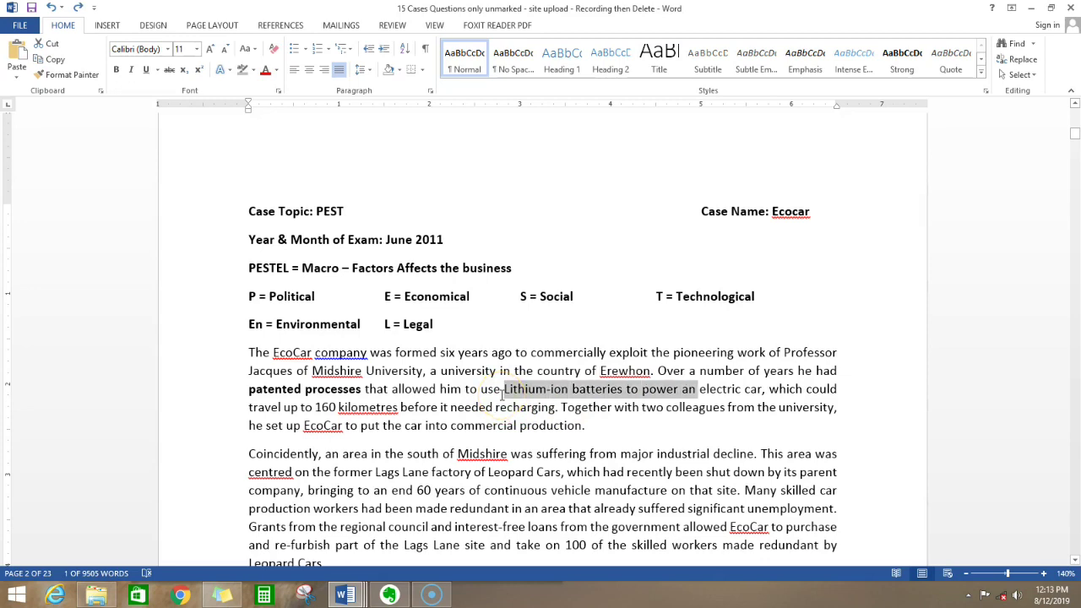
{"action": "key", "text": "ctrl+b"}
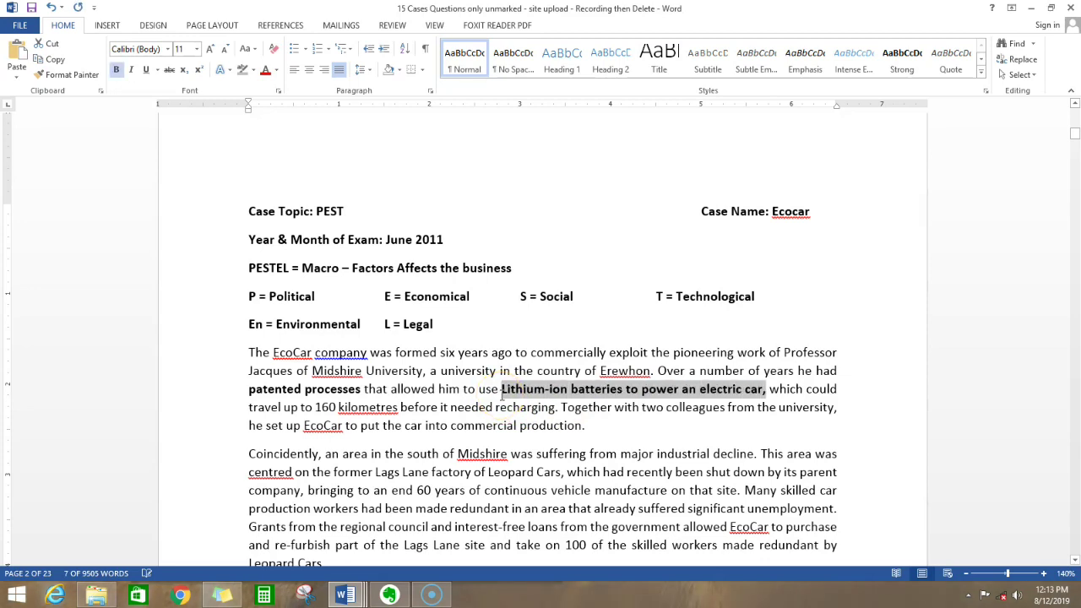
{"action": "left_click", "coordinate": [504, 394]}
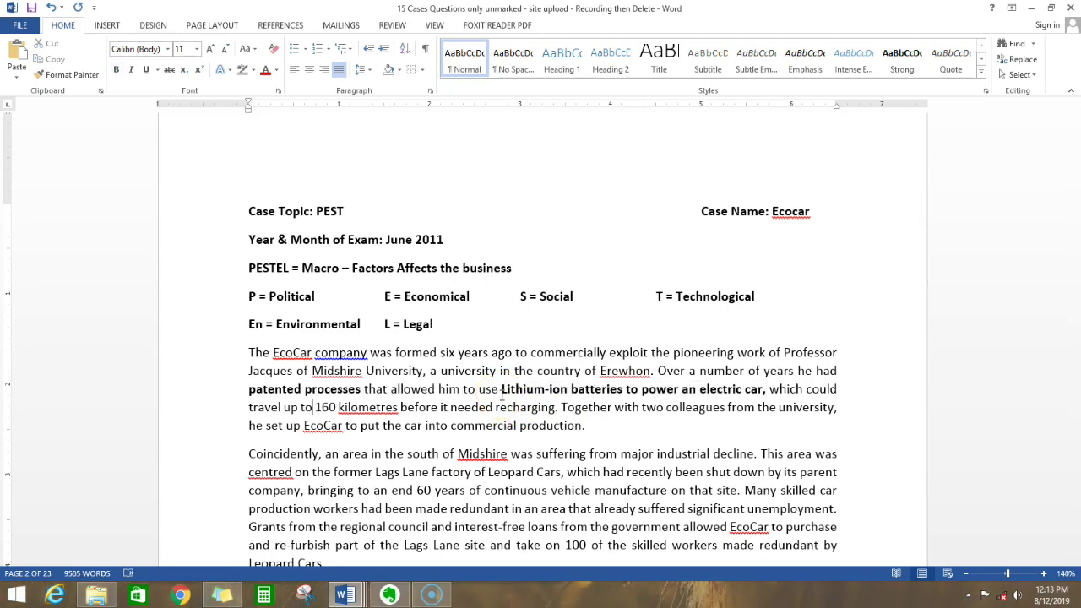
Make the phrase "160 kilometres before it needed recharging." bold in the first paragraph
{"action": "key", "text": "ctrl+Right"}
{"action": "key", "text": "ctrl+shift+Right"}
{"action": "key", "text": "ctrl+shift+Right"}
{"action": "key", "text": "ctrl+shift+Right"}
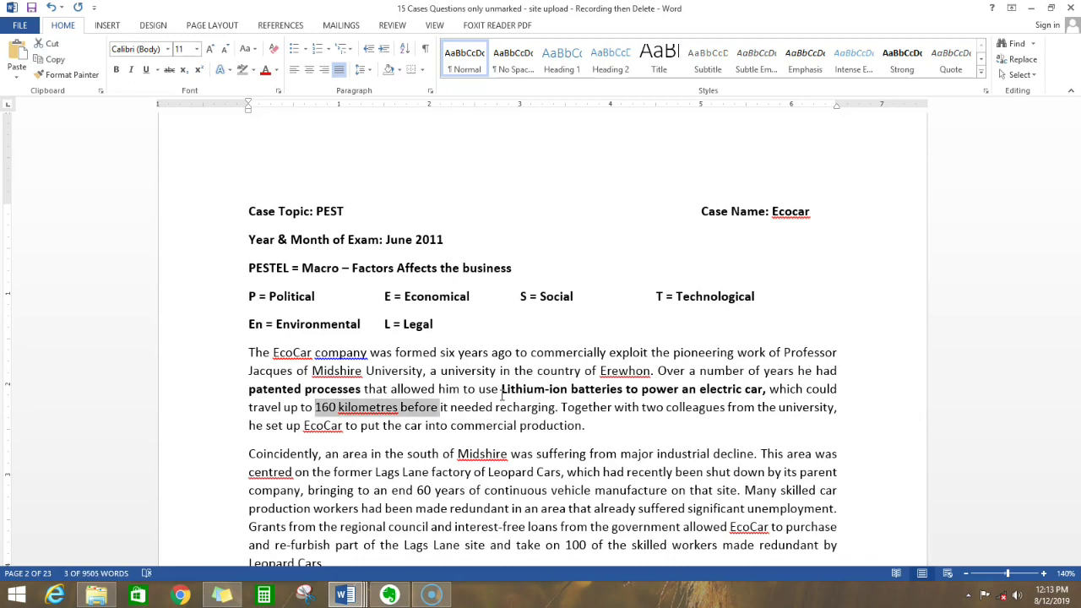
{"action": "key", "text": "ctrl+shift+Left"}
{"action": "key", "text": "ctrl+shift+Right"}
{"action": "key", "text": "ctrl+shift+Right"}
{"action": "key", "text": "ctrl+shift+Right"}
{"action": "key", "text": "ctrl+shift+Right"}
{"action": "key", "text": "shift+Right"}
{"action": "key", "text": "shift+Right"}
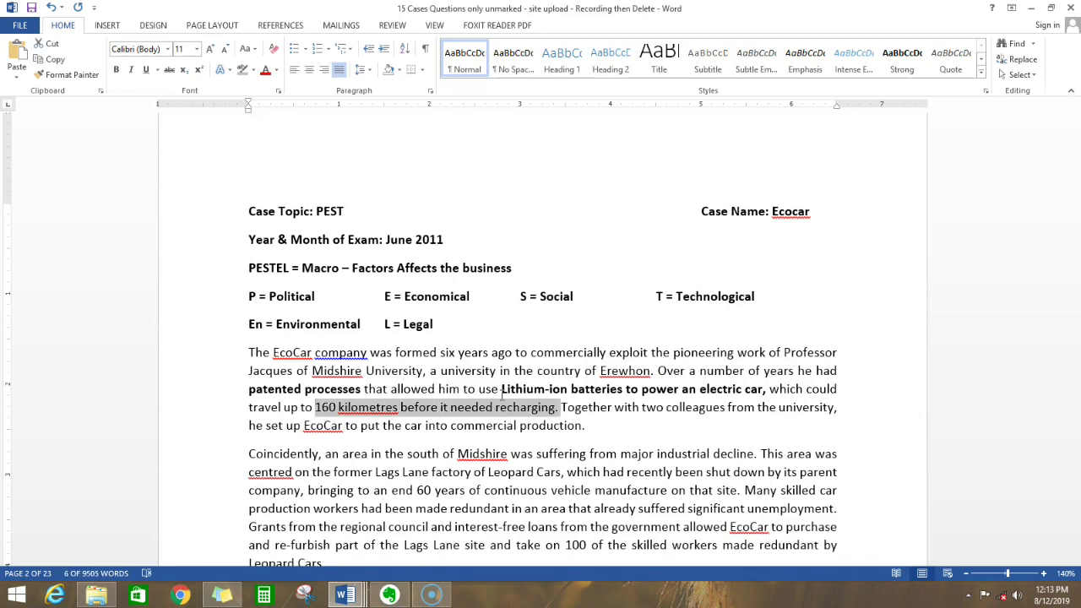
{"action": "key", "text": "ctrl+b"}
{"action": "key", "text": "Right"}
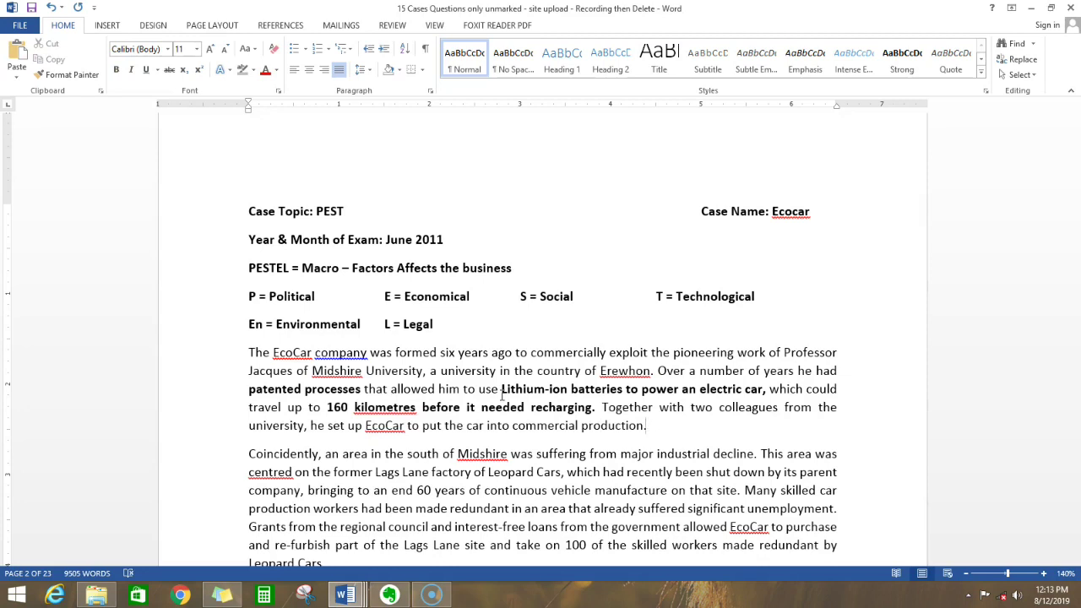
Make the phrase "EcoCar to put the car into commercial production." bold at the end of the first paragraph
{"action": "key", "text": "ctrl+shift+Left"}
{"action": "key", "text": "ctrl+shift+Left"}
{"action": "key", "text": "ctrl+shift+Left"}
{"action": "key", "text": "ctrl+shift+Left"}
{"action": "key", "text": "ctrl+shift+Left"}
{"action": "key", "text": "ctrl+shift+Left"}
{"action": "key", "text": "ctrl+shift+Left"}
{"action": "key", "text": "ctrl+shift+Left"}
{"action": "key", "text": "ctrl+shift+Left"}
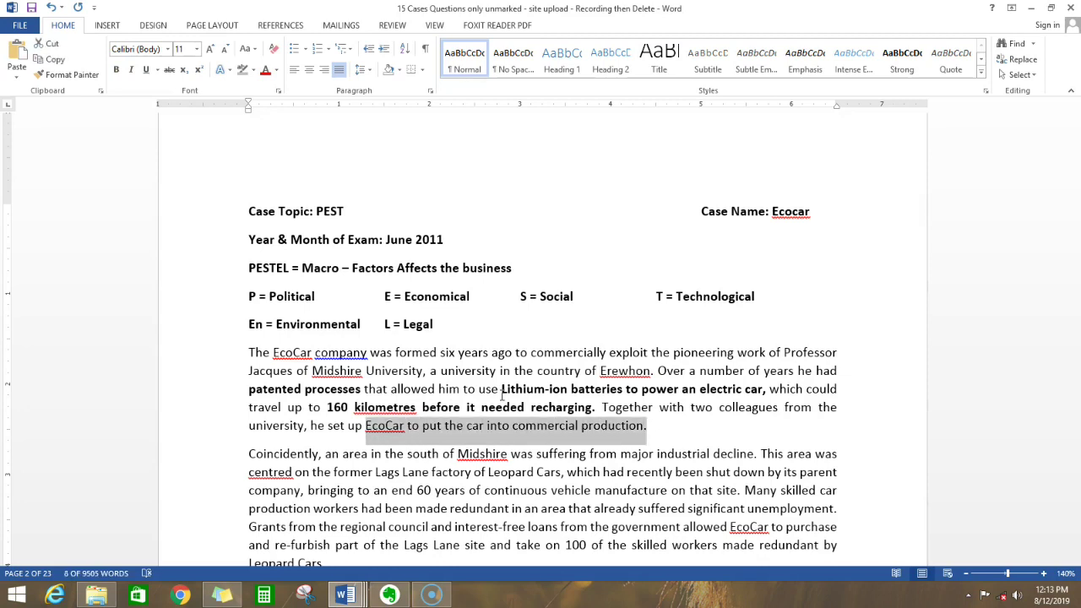
{"action": "key", "text": "ctrl+b"}
{"action": "key", "text": "Right"}
{"action": "key", "text": "Right"}
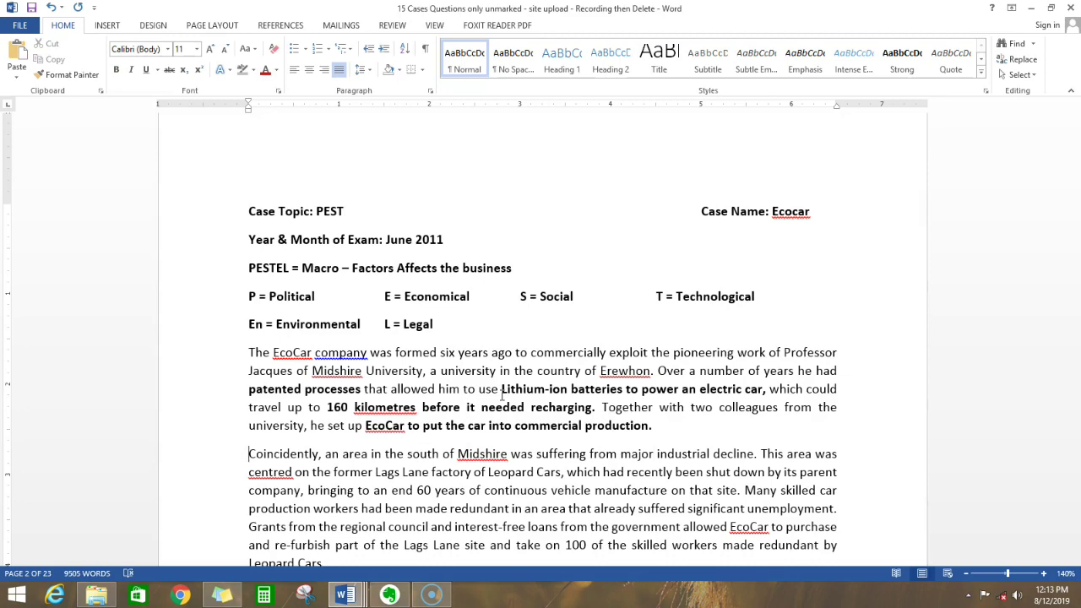
Read the second paragraph's opening sentence about industrial decline in the south of Midshire, selecting the words along the way
{"action": "scroll", "coordinate": [502, 395], "scroll_direction": "down", "scroll_amount": 1}
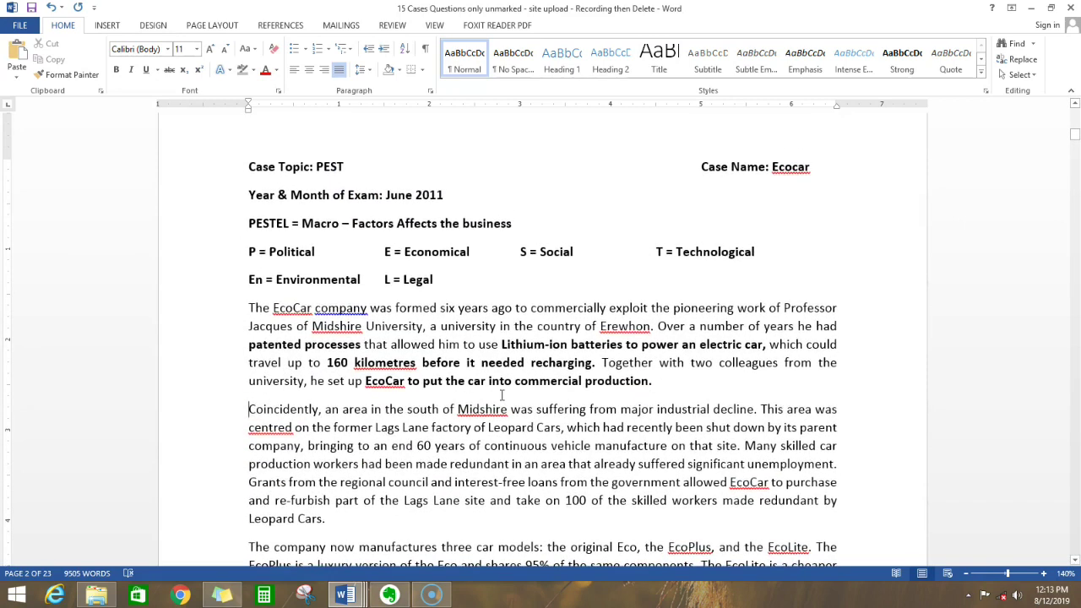
{"action": "key", "text": "ctrl+shift+Right"}
{"action": "key", "text": "ctrl+shift+Right"}
{"action": "key", "text": "ctrl+shift+Right"}
{"action": "key", "text": "ctrl+shift+Right"}
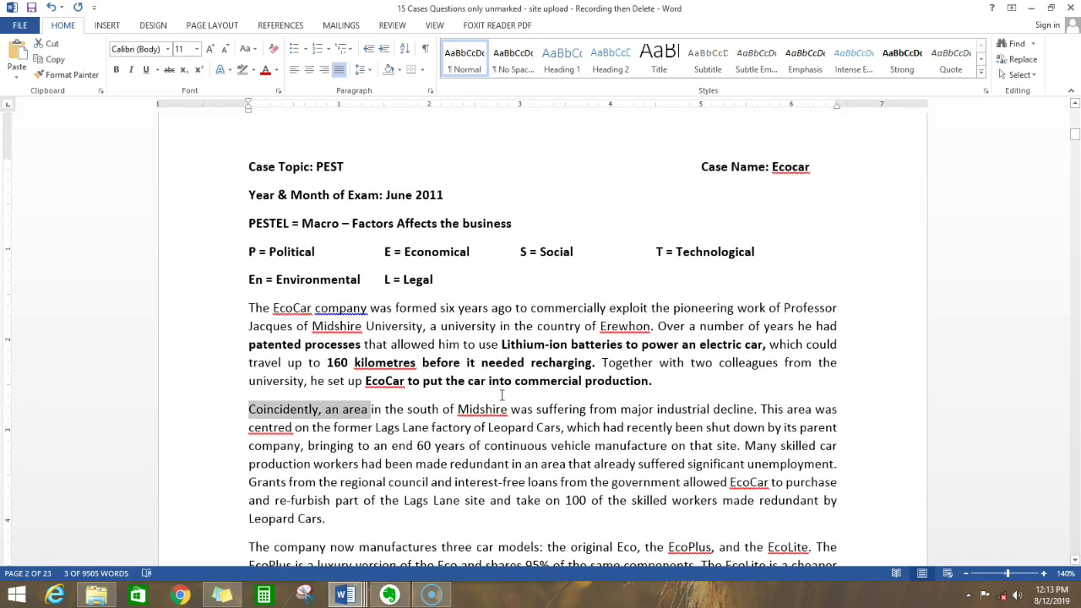
{"action": "key", "text": "ctrl+shift+Right"}
{"action": "key", "text": "ctrl+shift+Right"}
{"action": "key", "text": "ctrl+shift+Right"}
{"action": "key", "text": "ctrl+shift+Right"}
{"action": "key", "text": "ctrl+shift+Right"}
{"action": "key", "text": "ctrl+shift+Right"}
{"action": "key", "text": "ctrl+shift+Right"}
{"action": "key", "text": "ctrl+shift+Right"}
{"action": "key", "text": "ctrl+shift+Right"}
{"action": "key", "text": "ctrl+shift+Right"}
{"action": "key", "text": "ctrl+shift+Right"}
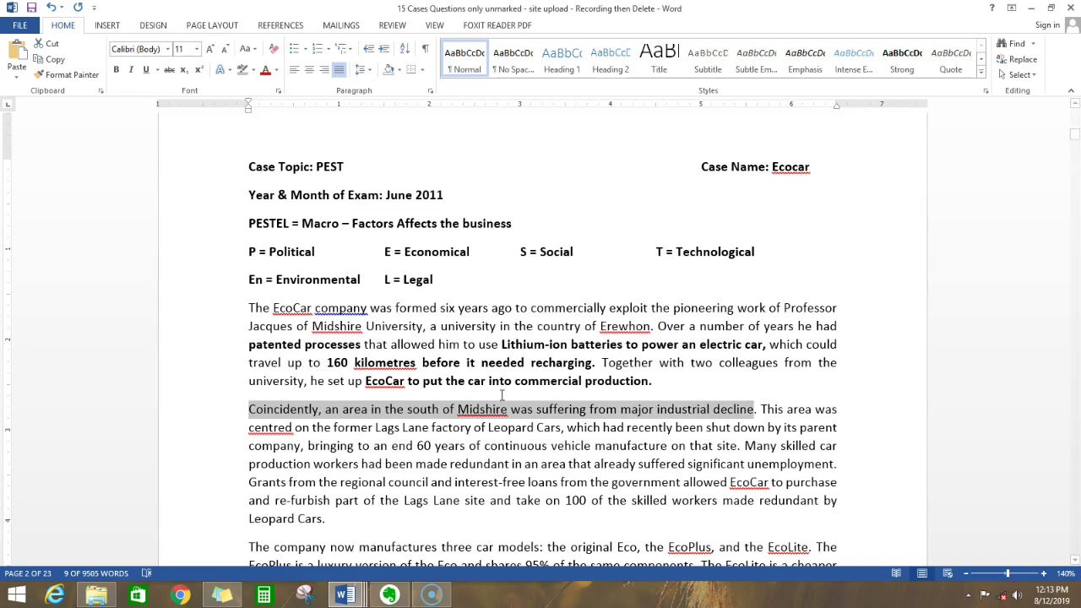
{"action": "key", "text": "Right"}
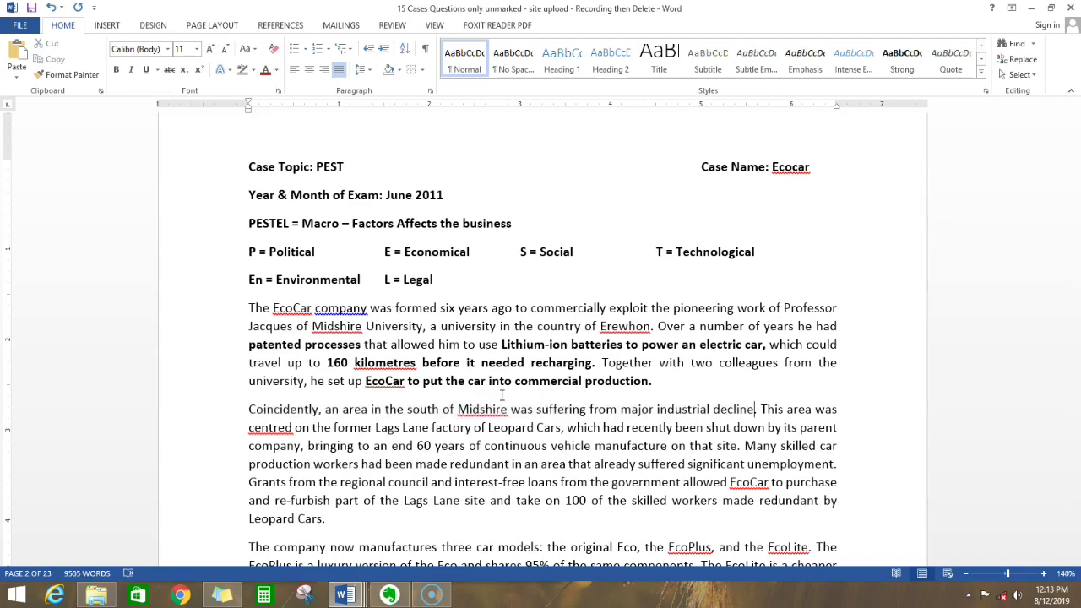
Read the sentence placing the declining area around the former Lags Lane factory, selecting the words along the way, then select "Leopard Cars,"
{"action": "key", "text": "ctrl+shift+Right"}
{"action": "key", "text": "ctrl+shift+Right"}
{"action": "key", "text": "ctrl+shift+Right"}
{"action": "key", "text": "ctrl+shift+Right"}
{"action": "key", "text": "ctrl+shift+Right"}
{"action": "key", "text": "ctrl+shift+Right"}
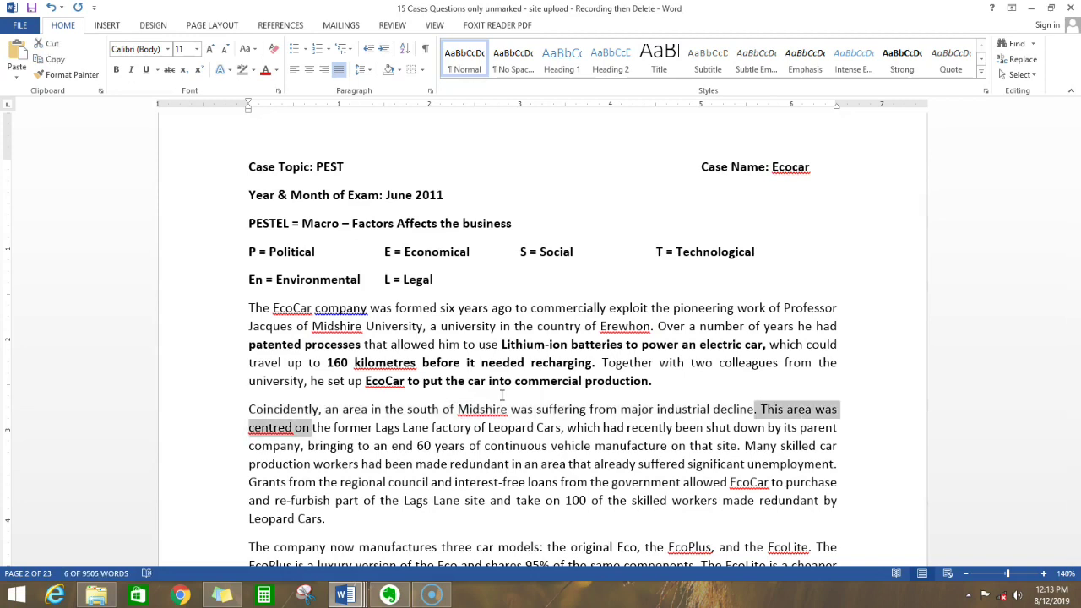
{"action": "key", "text": "ctrl+shift+Right"}
{"action": "key", "text": "ctrl+shift+Right"}
{"action": "key", "text": "ctrl+shift+Right"}
{"action": "key", "text": "ctrl+shift+Right"}
{"action": "key", "text": "ctrl+shift+Right"}
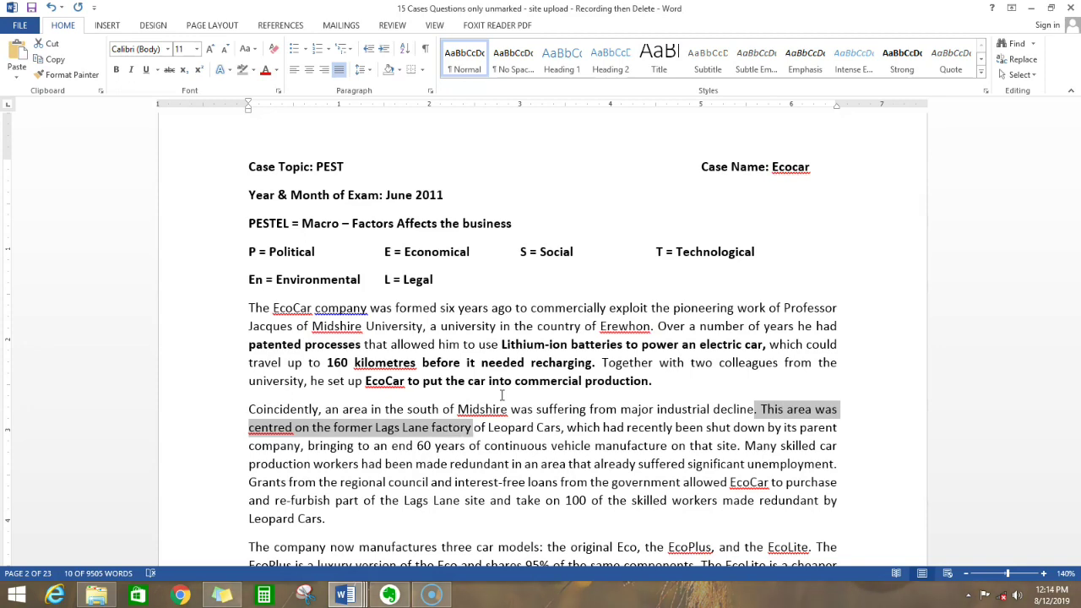
{"action": "key", "text": "ctrl+shift+Right"}
{"action": "key", "text": "ctrl+shift+Right"}
{"action": "key", "text": "ctrl+shift+Right"}
{"action": "key", "text": "ctrl+shift+Right"}
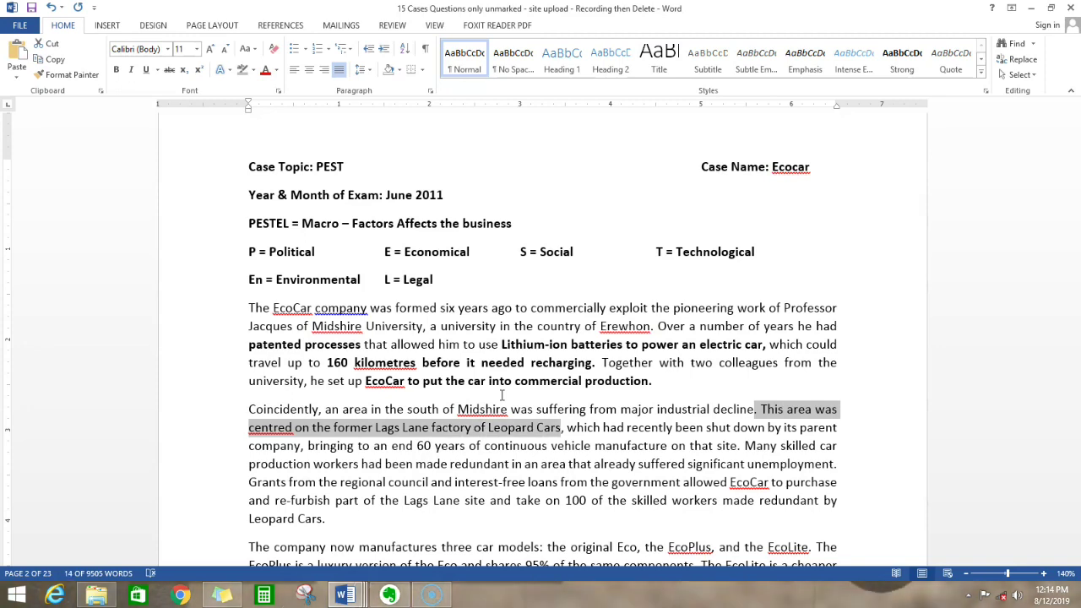
{"action": "key", "text": "shift+Right"}
{"action": "key", "text": "Right"}
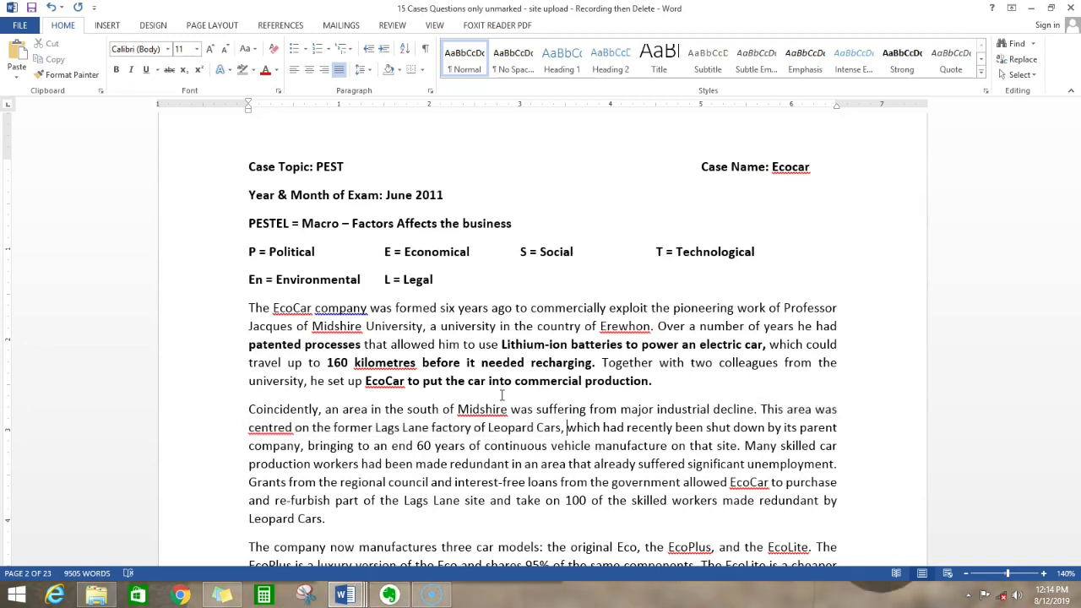
{"action": "key", "text": "shift+Left"}
{"action": "key", "text": "ctrl+shift+Left"}
{"action": "key", "text": "ctrl+shift+Left"}
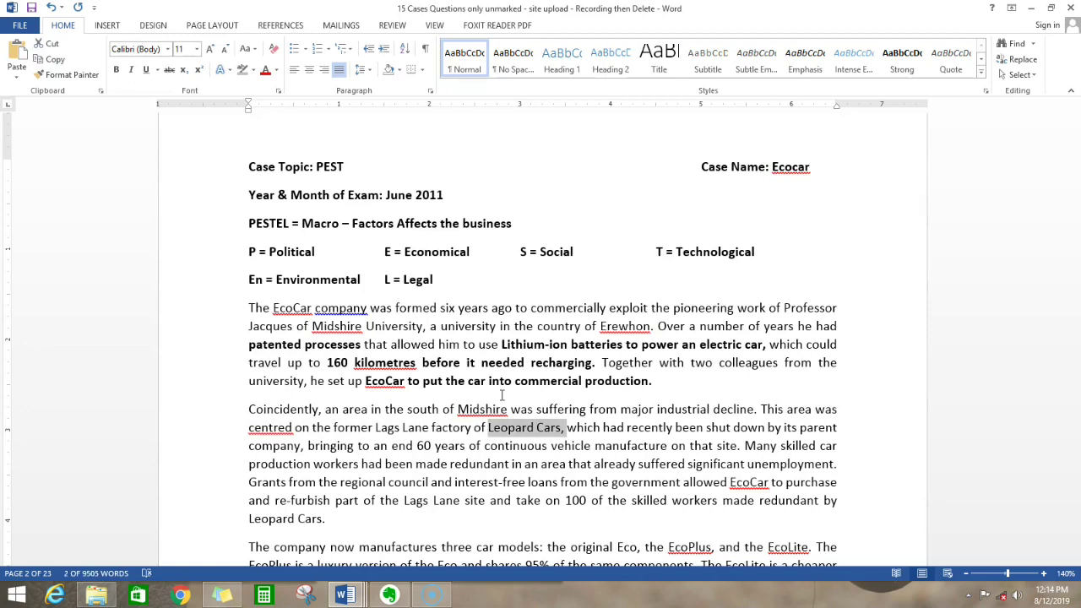
{"action": "key", "text": "Up"}
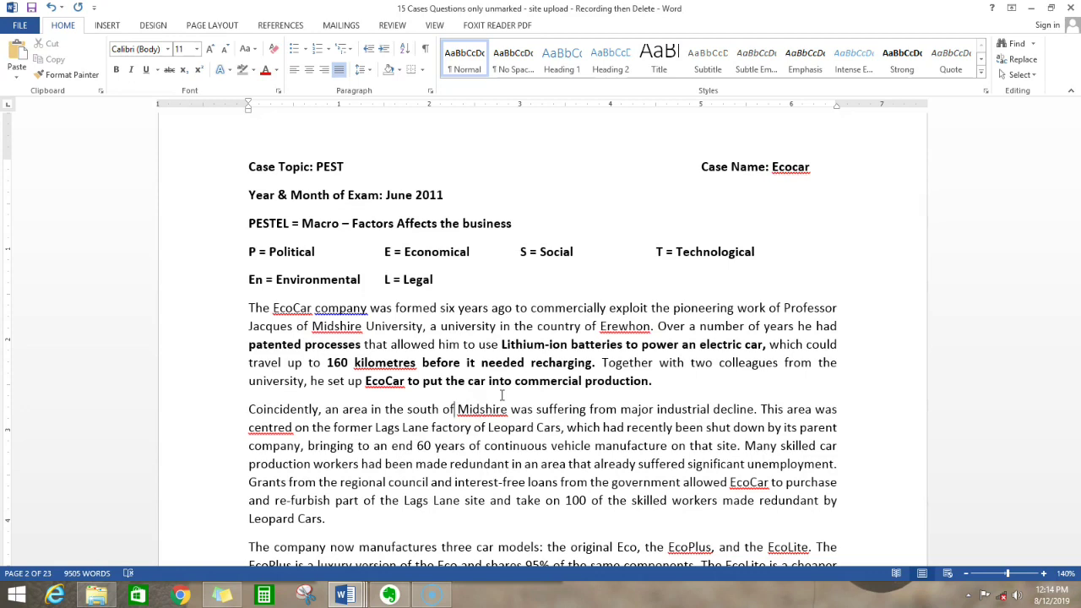
Read the clause from "which had recently been shut down" about ending 60 years of vehicle manufacture, selecting its words along the way
{"action": "key", "text": "Right"}
{"action": "key", "text": "Right"}
{"action": "key", "text": "Right"}
{"action": "key", "text": "Right"}
{"action": "key", "text": "Down"}
{"action": "key", "text": "ctrl+Left"}
{"action": "key", "text": "ctrl+Left"}
{"action": "key", "text": "ctrl+shift+Right"}
{"action": "key", "text": "ctrl+shift+Right"}
{"action": "key", "text": "ctrl+shift+Right"}
{"action": "key", "text": "ctrl+shift+Right"}
{"action": "key", "text": "ctrl+shift+Right"}
{"action": "key", "text": "ctrl+shift+Right"}
{"action": "key", "text": "ctrl+shift+Right"}
{"action": "key", "text": "ctrl+shift+Right"}
{"action": "key", "text": "ctrl+shift+Right"}
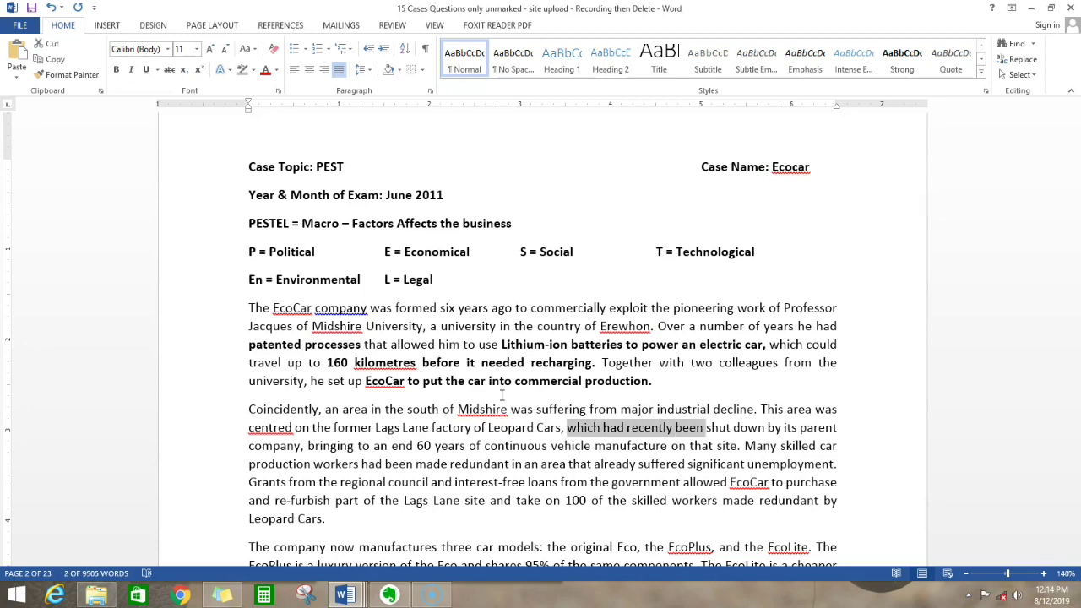
{"action": "key", "text": "ctrl+shift+Right"}
{"action": "key", "text": "ctrl+shift+Right"}
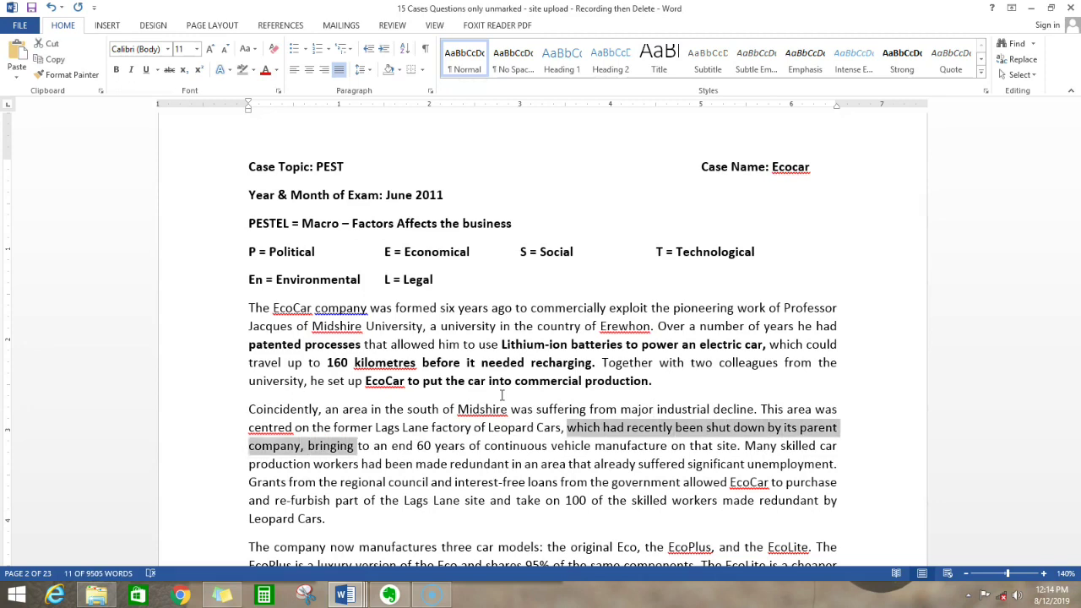
{"action": "key", "text": "ctrl+shift+Right"}
{"action": "key", "text": "ctrl+shift+Right"}
{"action": "key", "text": "ctrl+shift+Right"}
{"action": "key", "text": "ctrl+shift+Right"}
{"action": "key", "text": "ctrl+shift+Right"}
{"action": "key", "text": "ctrl+shift+Right"}
{"action": "key", "text": "ctrl+shift+Right"}
{"action": "key", "text": "ctrl+shift+Right"}
{"action": "key", "text": "ctrl+shift+Right"}
{"action": "key", "text": "ctrl+shift+Right"}
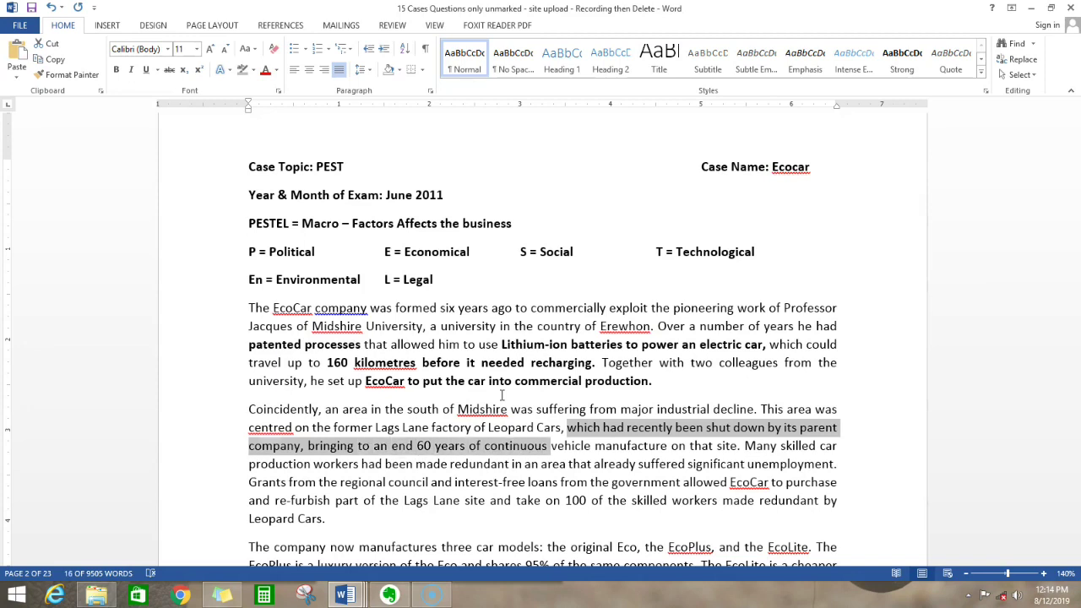
{"action": "key", "text": "ctrl+shift+Right"}
{"action": "key", "text": "ctrl+shift+Right"}
{"action": "key", "text": "Right"}
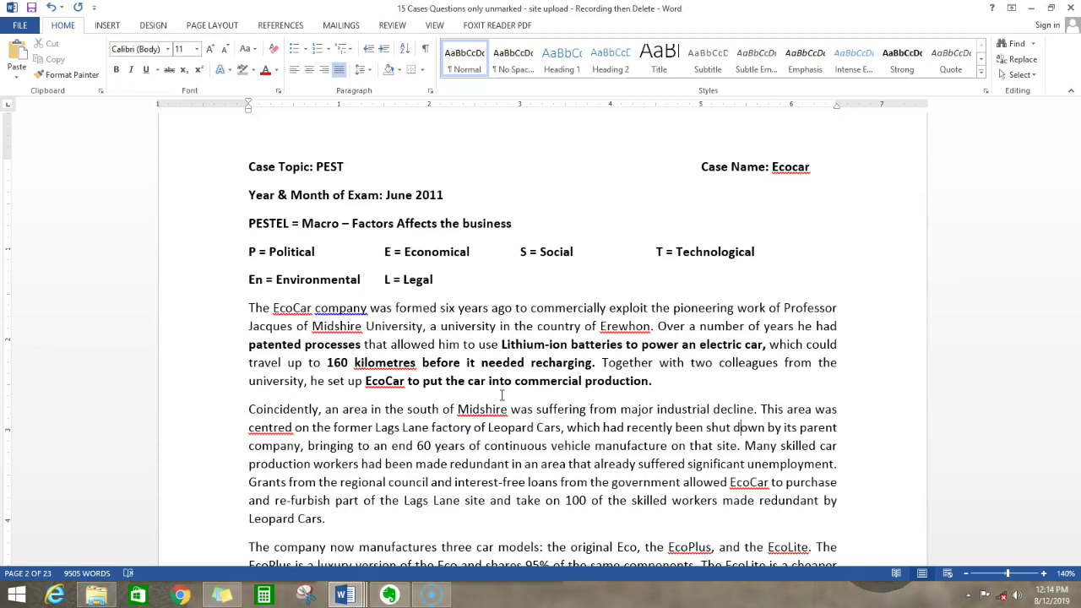
Select "Leopard Cars," again in the second paragraph to review which company's factory was shut down
{"action": "key", "text": "ctrl+Left"}
{"action": "key", "text": "ctrl+Left"}
{"action": "key", "text": "ctrl+Left"}
{"action": "key", "text": "ctrl+Left"}
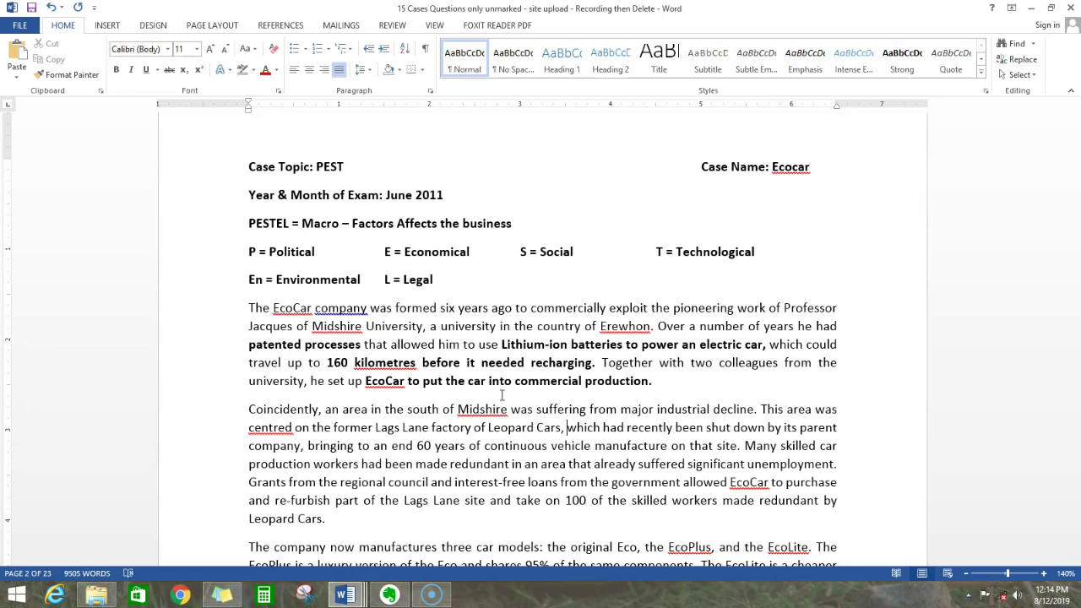
{"action": "key", "text": "ctrl+shift+Left"}
{"action": "key", "text": "ctrl+shift+Left"}
{"action": "key", "text": "ctrl+shift+Left"}
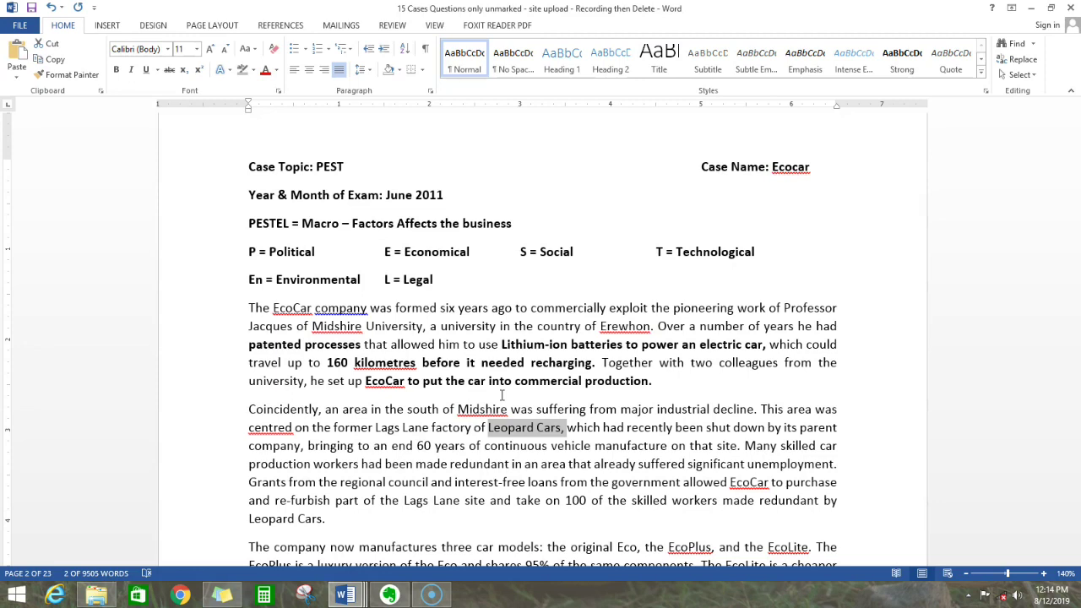
{"action": "key", "text": "Down"}
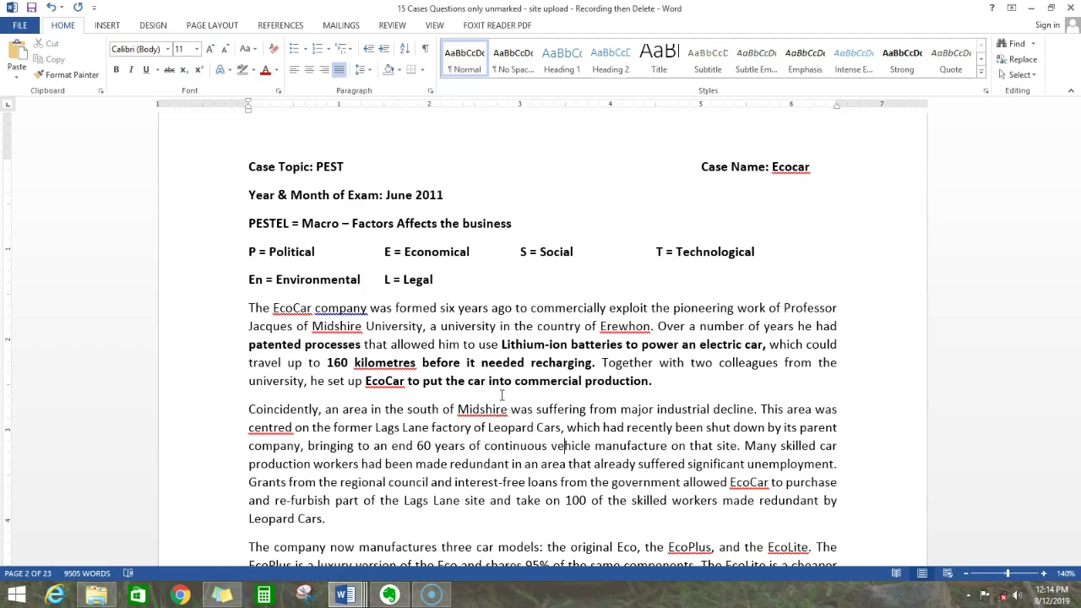
Read the sentence beginning "Many skilled car production workers" in the second paragraph, selecting the words along the way
{"action": "key", "text": "ctrl+Right"}
{"action": "key", "text": "ctrl+Right"}
{"action": "key", "text": "ctrl+Right"}
{"action": "key", "text": "ctrl+Right"}
{"action": "key", "text": "ctrl+shift+Right"}
{"action": "key", "text": "ctrl+shift+Right"}
{"action": "key", "text": "ctrl+shift+Right"}
{"action": "key", "text": "ctrl+shift+Right"}
{"action": "key", "text": "ctrl+shift+Right"}
{"action": "key", "text": "ctrl+shift+Right"}
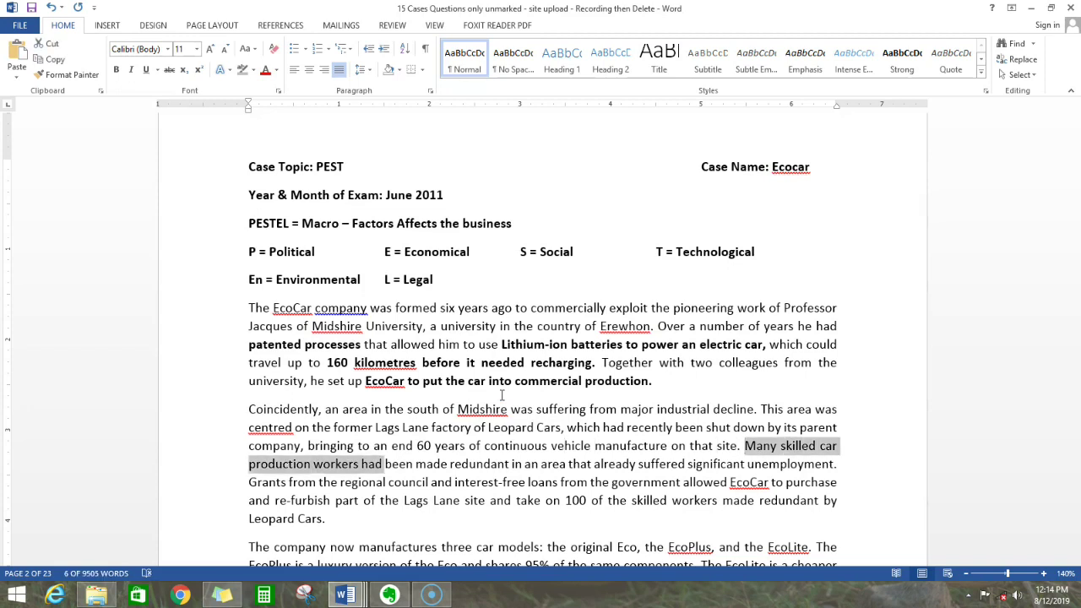
{"action": "key", "text": "ctrl+shift+Right"}
{"action": "key", "text": "ctrl+shift+Right"}
{"action": "key", "text": "ctrl+shift+Right"}
{"action": "key", "text": "ctrl+shift+Right"}
{"action": "key", "text": "ctrl+shift+Right"}
{"action": "key", "text": "ctrl+shift+Right"}
{"action": "key", "text": "ctrl+shift+Right"}
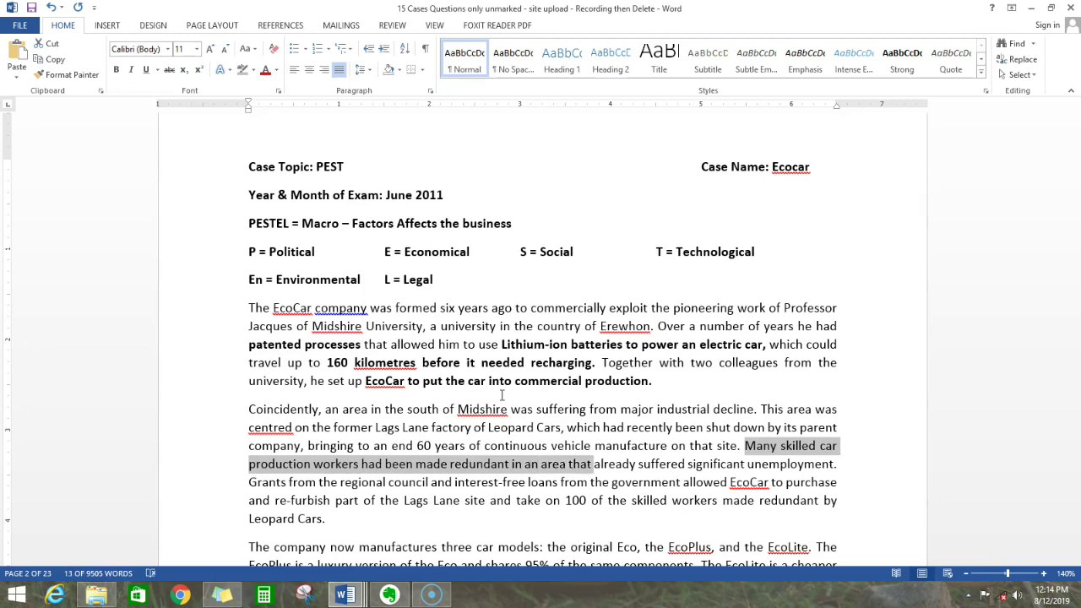
{"action": "key", "text": "ctrl+shift+Right"}
{"action": "key", "text": "ctrl+shift+Right"}
{"action": "key", "text": "ctrl+shift+Right"}
{"action": "key", "text": "ctrl+shift+Right"}
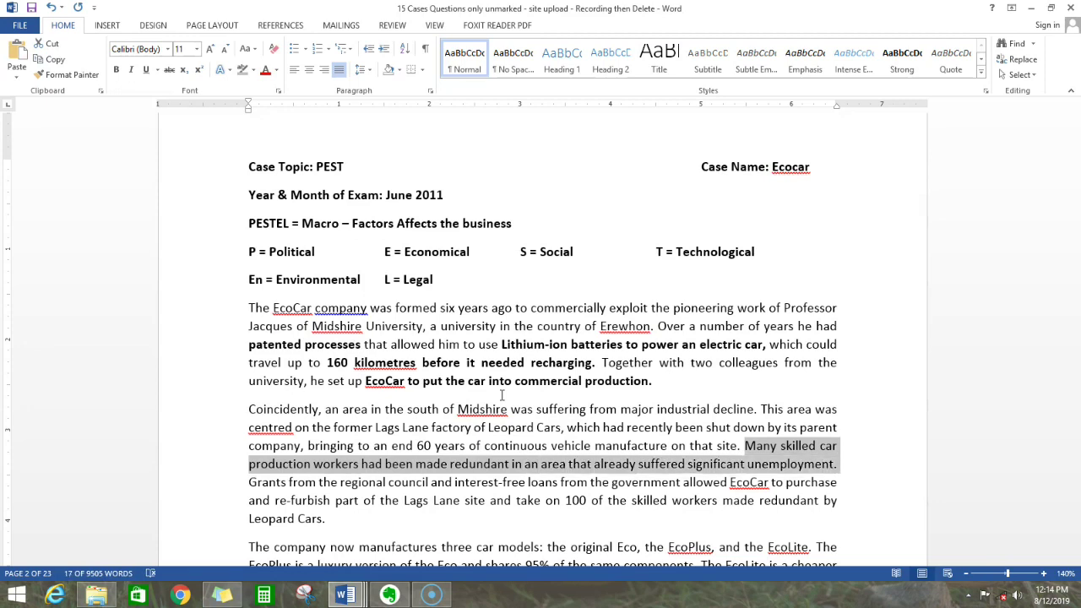
{"action": "key", "text": "Right"}
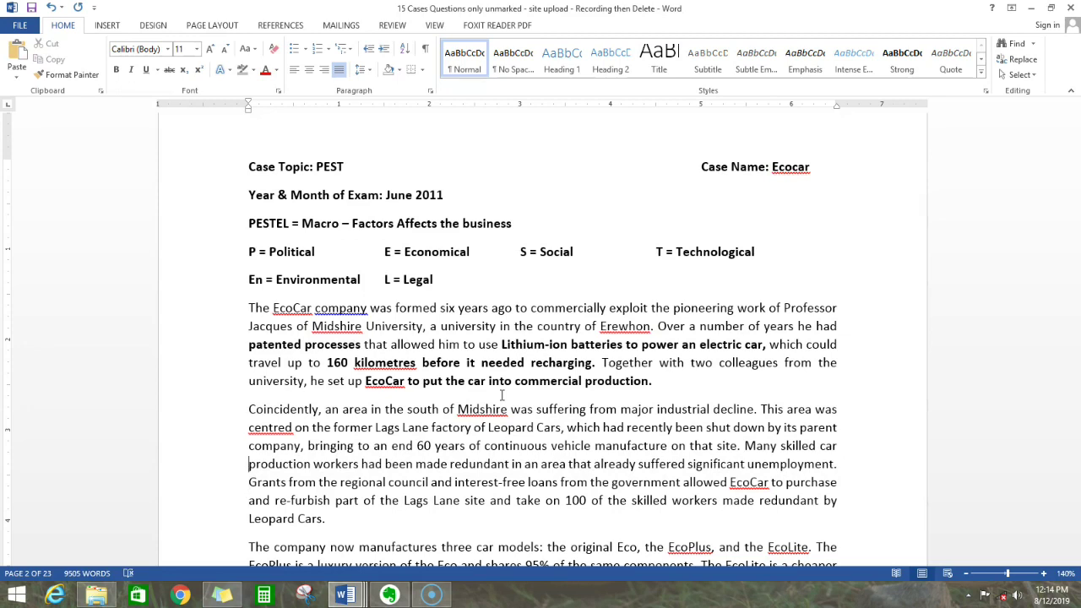
Make "skilled car production workers had been made redundant in an area that already suffered significant unemployment." bold in the second paragraph
{"action": "key", "text": "shift+Left"}
{"action": "key", "text": "ctrl+shift+Left"}
{"action": "key", "text": "ctrl+shift+Left"}
{"action": "key", "text": "ctrl+shift+Left"}
{"action": "key", "text": "ctrl+shift+Left"}
{"action": "key", "text": "ctrl+shift+Left"}
{"action": "key", "text": "ctrl+shift+Left"}
{"action": "key", "text": "ctrl+shift+Left"}
{"action": "key", "text": "ctrl+shift+Left"}
{"action": "key", "text": "ctrl+shift+Left"}
{"action": "key", "text": "ctrl+shift+Left"}
{"action": "key", "text": "ctrl+shift+Left"}
{"action": "key", "text": "ctrl+shift+Left"}
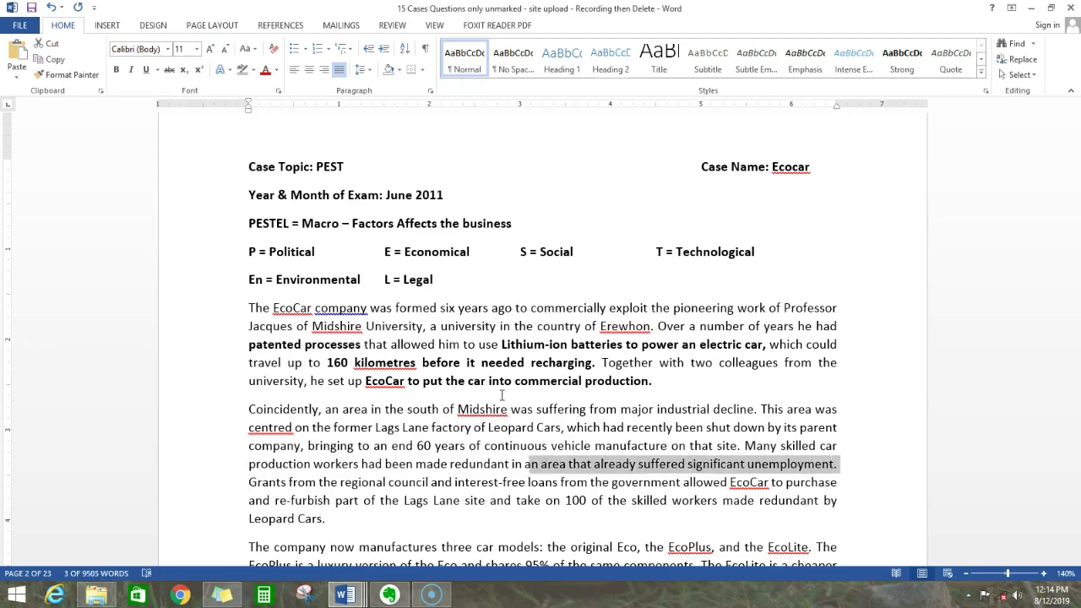
{"action": "key", "text": "ctrl+shift+Left"}
{"action": "key", "text": "ctrl+shift+Left"}
{"action": "key", "text": "ctrl+shift+Left"}
{"action": "key", "text": "ctrl+shift+Left"}
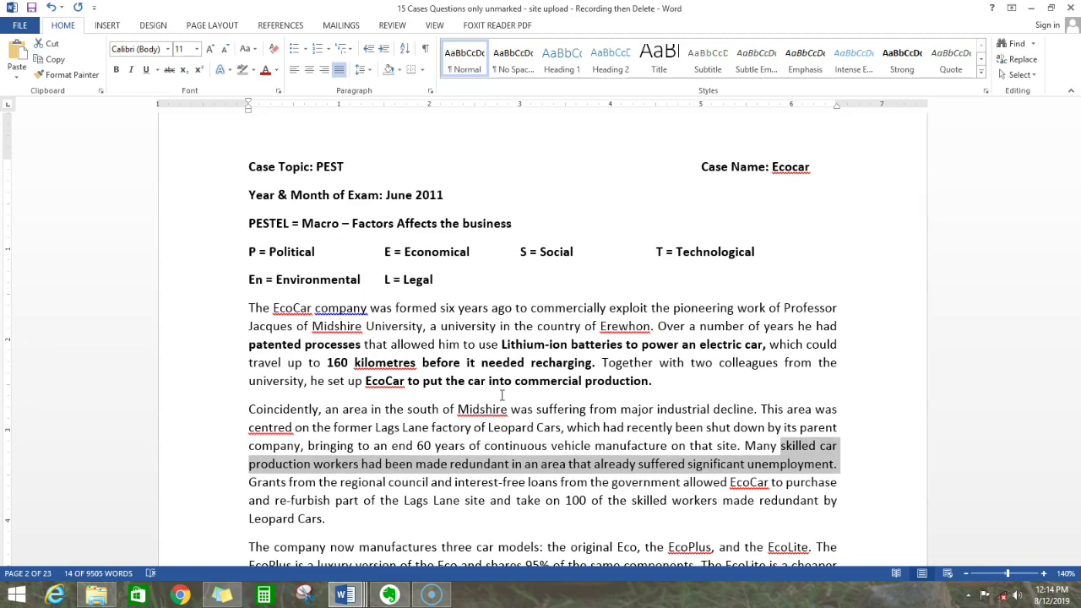
{"action": "key", "text": "ctrl+b"}
{"action": "key", "text": "Left"}
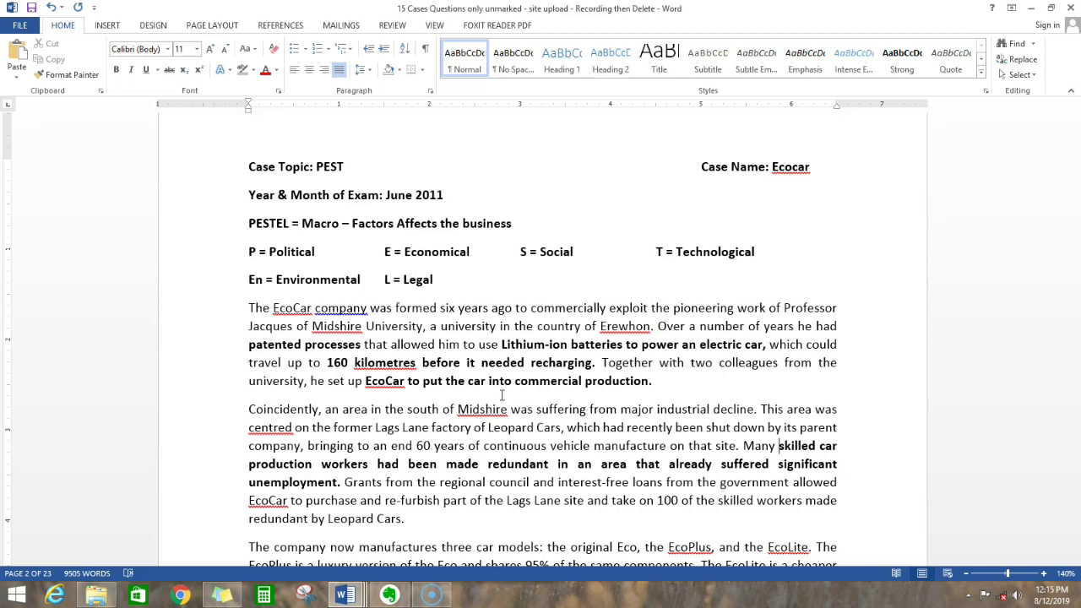
Insert the tag "[E]" before "skilled car production workers", checking the Political, Economical and Social factors in the PESTEL list
{"action": "type", "text": "[]"}
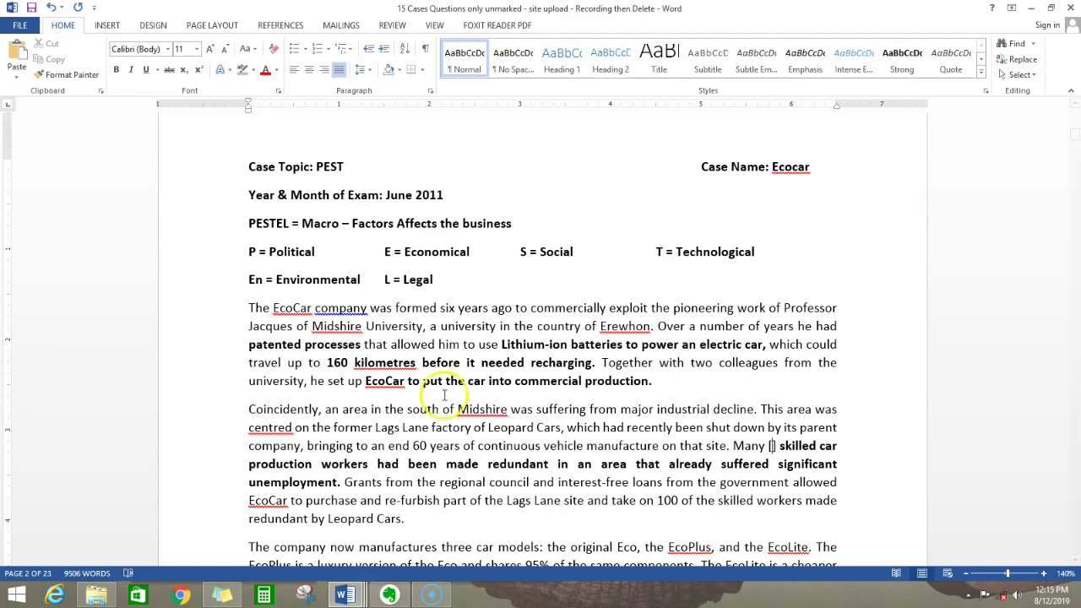
{"action": "double_click", "coordinate": [295, 250]}
{"action": "double_click", "coordinate": [429, 251]}
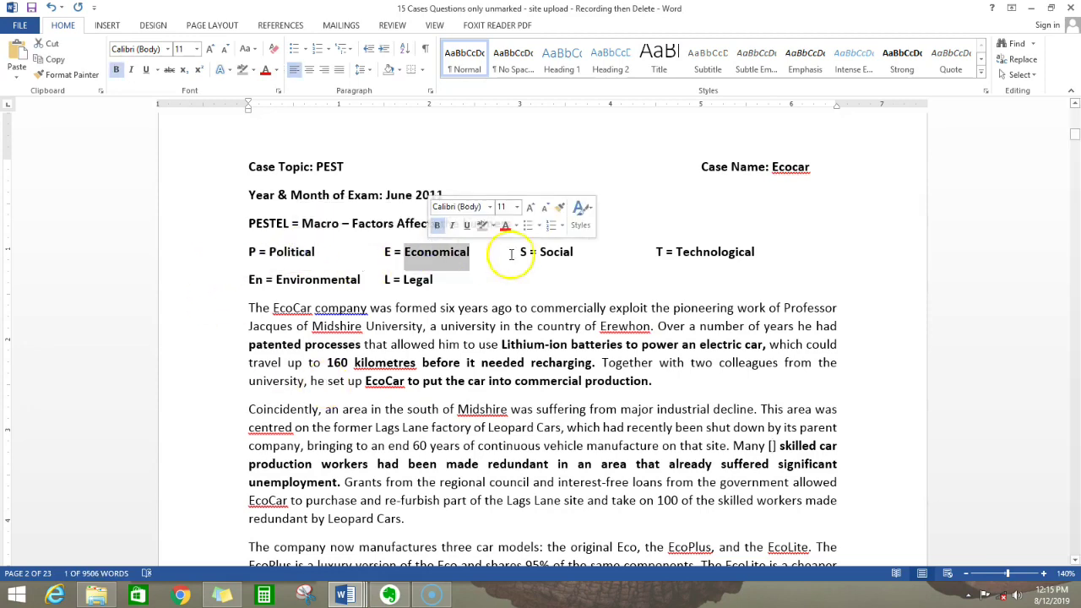
{"action": "double_click", "coordinate": [545, 252]}
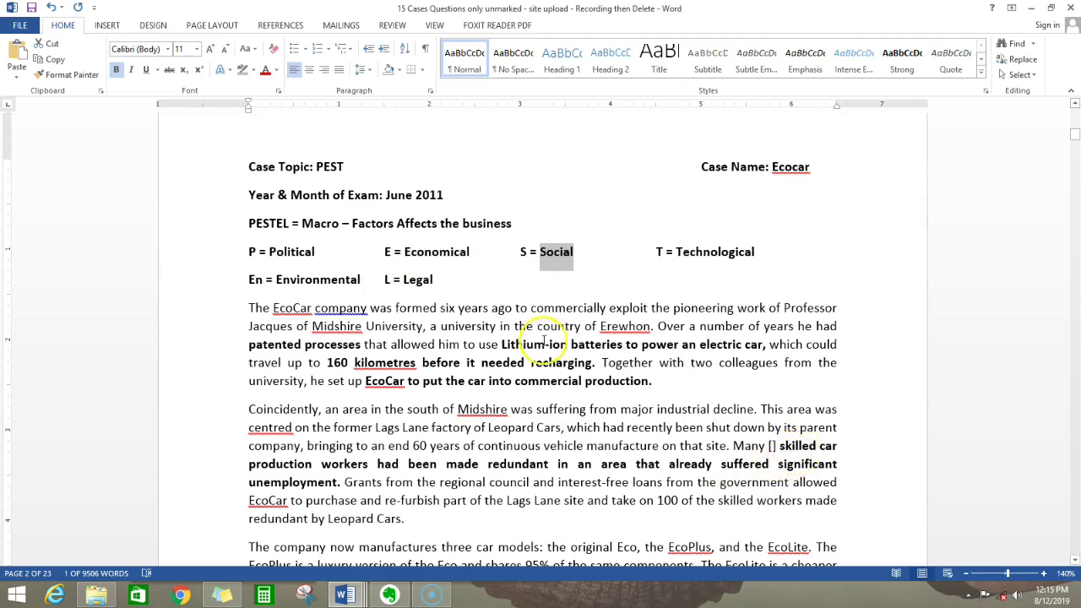
{"action": "double_click", "coordinate": [458, 252]}
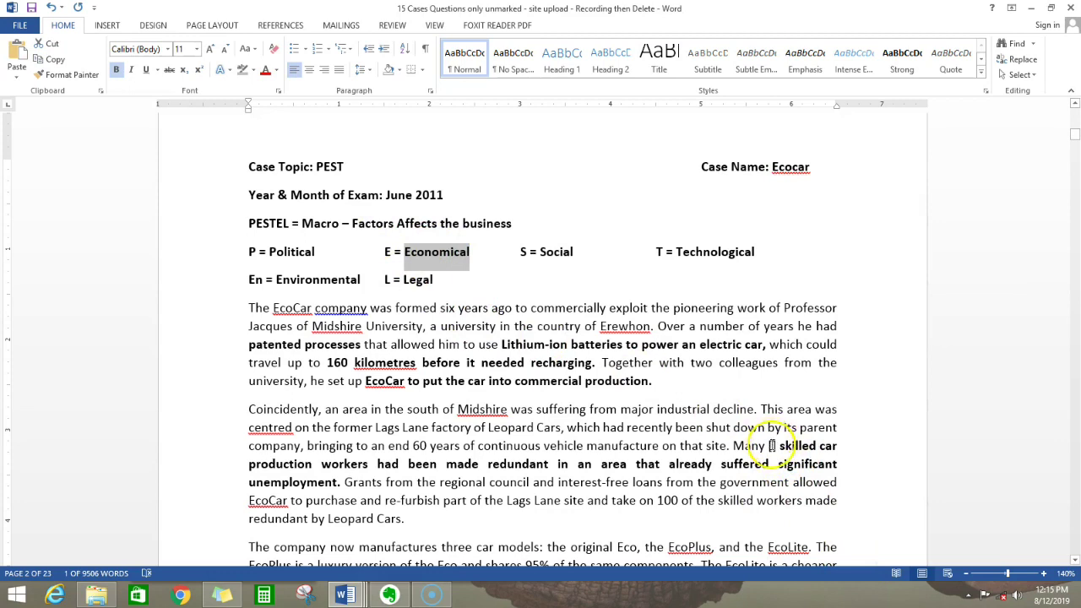
{"action": "left_click", "coordinate": [771, 445]}
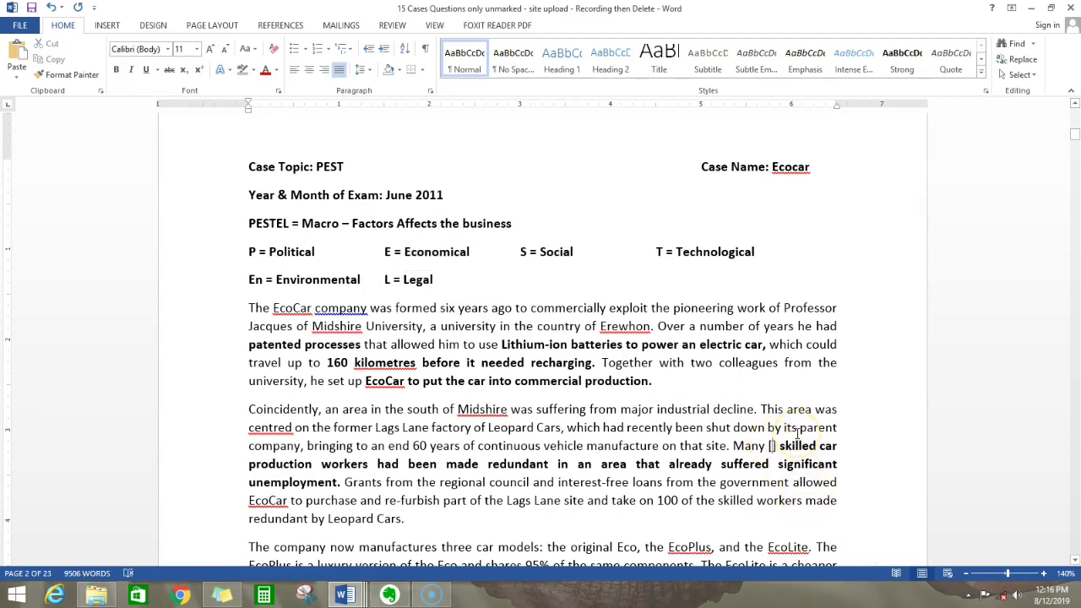
{"action": "double_click", "coordinate": [293, 482]}
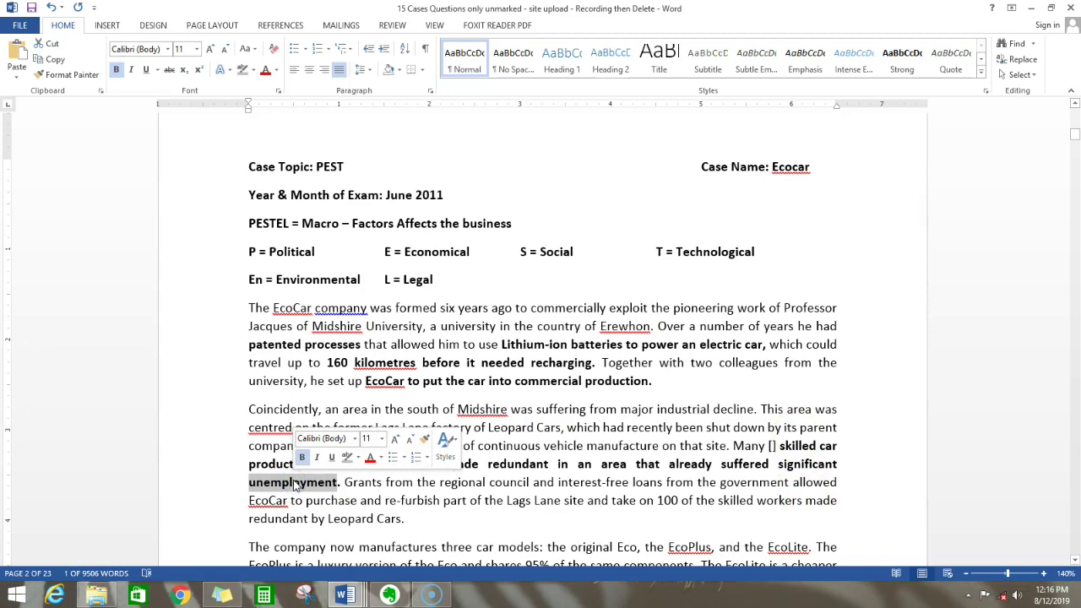
{"action": "left_click", "coordinate": [771, 445]}
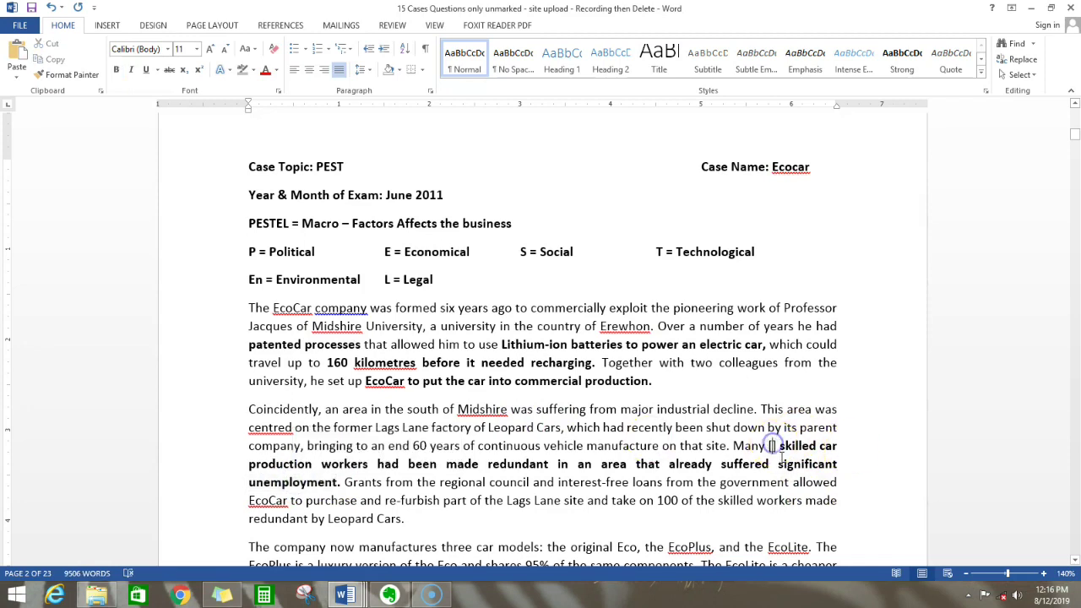
{"action": "type", "text": "E"}
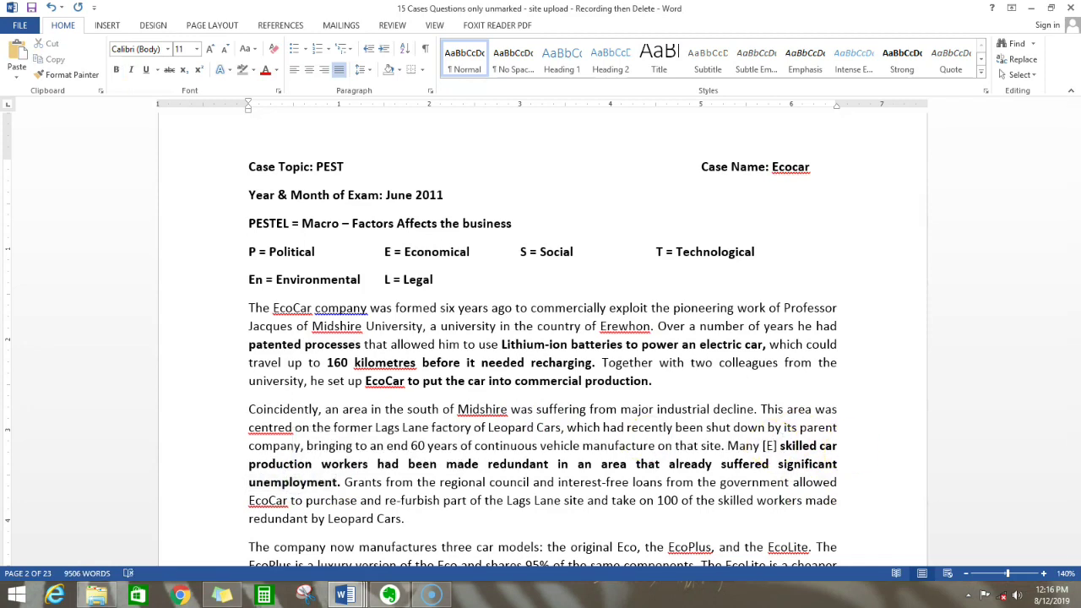
Make the "[E]" tag bold and place the cursor before "Grants from the regional council"
{"action": "left_click_drag", "start_coordinate": [761, 446], "coordinate": [778, 447]}
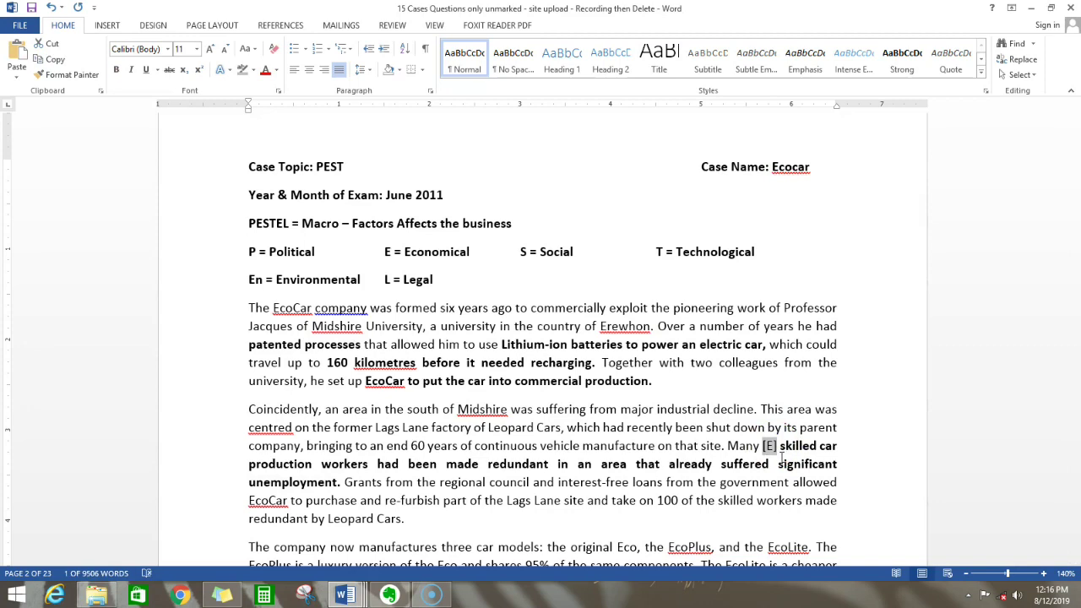
{"action": "key", "text": "ctrl+b"}
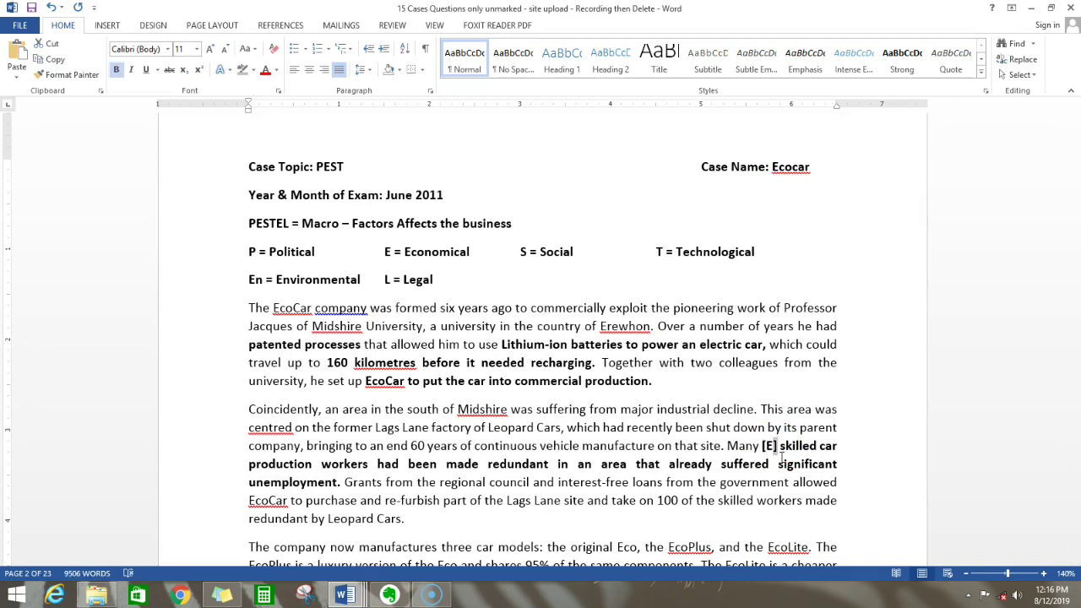
{"action": "left_click", "coordinate": [781, 456]}
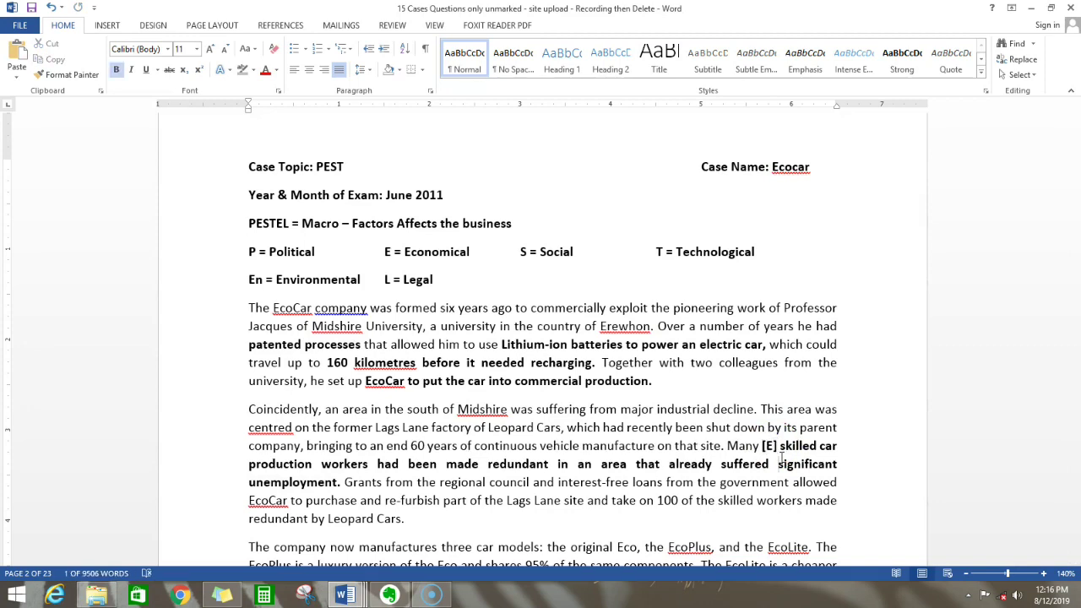
{"action": "type", "text": "."}
{"action": "key", "text": "Right"}
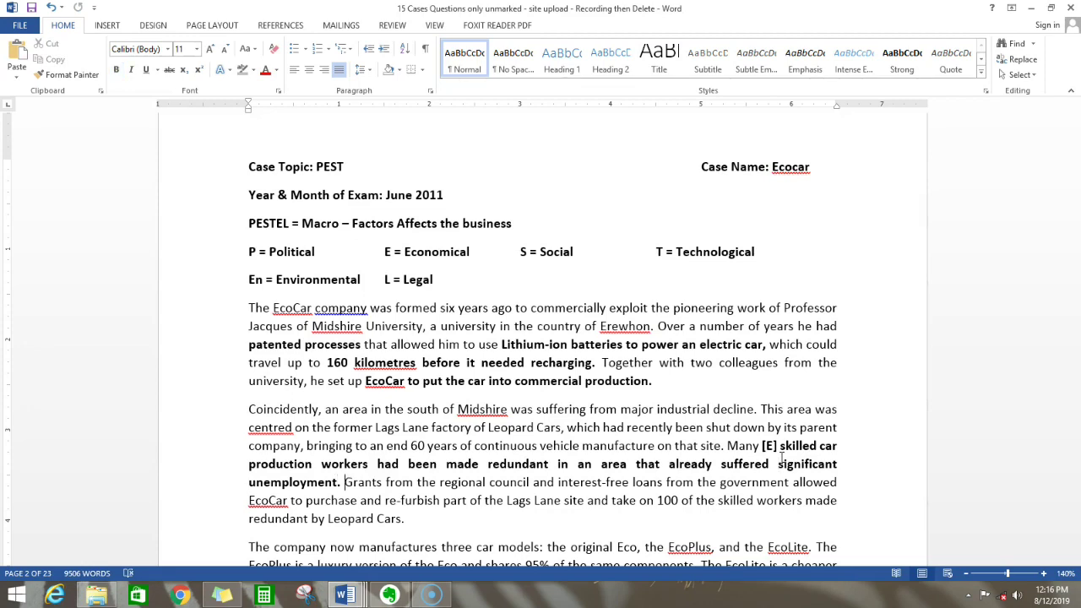
Read the sentence about regional council grants and interest-free government loans word by word, then return the cursor to its start
{"action": "key", "text": "ctrl+Right"}
{"action": "key", "text": "ctrl+Right"}
{"action": "key", "text": "ctrl+Right"}
{"action": "key", "text": "ctrl+Right"}
{"action": "key", "text": "ctrl+Right"}
{"action": "key", "text": "ctrl+Right"}
{"action": "key", "text": "ctrl+Right"}
{"action": "key", "text": "ctrl+Right"}
{"action": "key", "text": "ctrl+Right"}
{"action": "key", "text": "ctrl+Right"}
{"action": "key", "text": "ctrl+Right"}
{"action": "key", "text": "ctrl+Right"}
{"action": "key", "text": "ctrl+Right"}
{"action": "key", "text": "ctrl+Right"}
{"action": "key", "text": "ctrl+Right"}
{"action": "key", "text": "ctrl+Right"}
{"action": "key", "text": "ctrl+Right"}
{"action": "key", "text": "ctrl+Right"}
{"action": "key", "text": "ctrl+Right"}
{"action": "key", "text": "ctrl+Right"}
{"action": "key", "text": "Up"}
{"action": "key", "text": "ctrl+Left"}
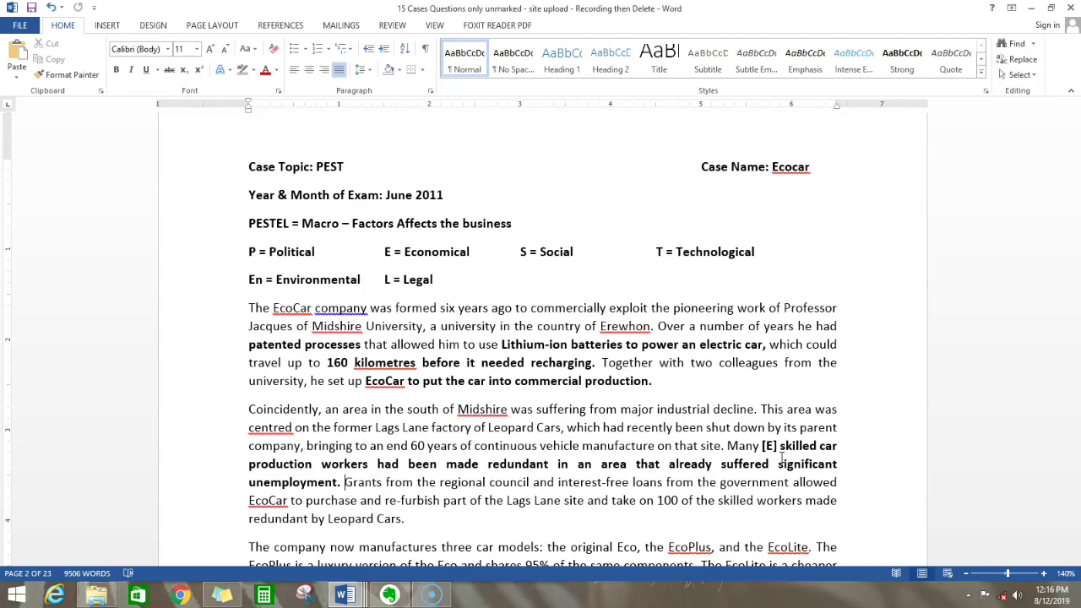
Make "Grants from the regional council and interest-free loans" bold in the second paragraph
{"action": "key", "text": "shift+Right"}
{"action": "key", "text": "shift+Right"}
{"action": "key", "text": "shift+Right"}
{"action": "key", "text": "shift+Right"}
{"action": "key", "text": "shift+Right"}
{"action": "key", "text": "shift+Right"}
{"action": "key", "text": "shift+Right"}
{"action": "key", "text": "shift+Right"}
{"action": "key", "text": "shift+Right"}
{"action": "key", "text": "shift+Right"}
{"action": "key", "text": "shift+Right"}
{"action": "key", "text": "shift+Right"}
{"action": "key", "text": "shift+Right"}
{"action": "key", "text": "shift+Right"}
{"action": "key", "text": "shift+Right"}
{"action": "key", "text": "shift+Right"}
{"action": "key", "text": "shift+Right"}
{"action": "key", "text": "shift+Right"}
{"action": "key", "text": "shift+Right"}
{"action": "key", "text": "shift+Right"}
{"action": "key", "text": "shift+Right"}
{"action": "key", "text": "shift+Right"}
{"action": "key", "text": "shift+Right"}
{"action": "key", "text": "shift+Right"}
{"action": "key", "text": "shift+Right"}
{"action": "key", "text": "shift+Right"}
{"action": "key", "text": "shift+Right"}
{"action": "key", "text": "shift+Right"}
{"action": "key", "text": "shift+Right"}
{"action": "key", "text": "shift+Right"}
{"action": "key", "text": "shift+Right"}
{"action": "key", "text": "shift+Right"}
{"action": "key", "text": "shift+Right"}
{"action": "key", "text": "shift+Right"}
{"action": "key", "text": "shift+Right"}
{"action": "key", "text": "shift+Right"}
{"action": "key", "text": "shift+Right"}
{"action": "key", "text": "shift+Right"}
{"action": "key", "text": "shift+Right"}
{"action": "key", "text": "shift+Right"}
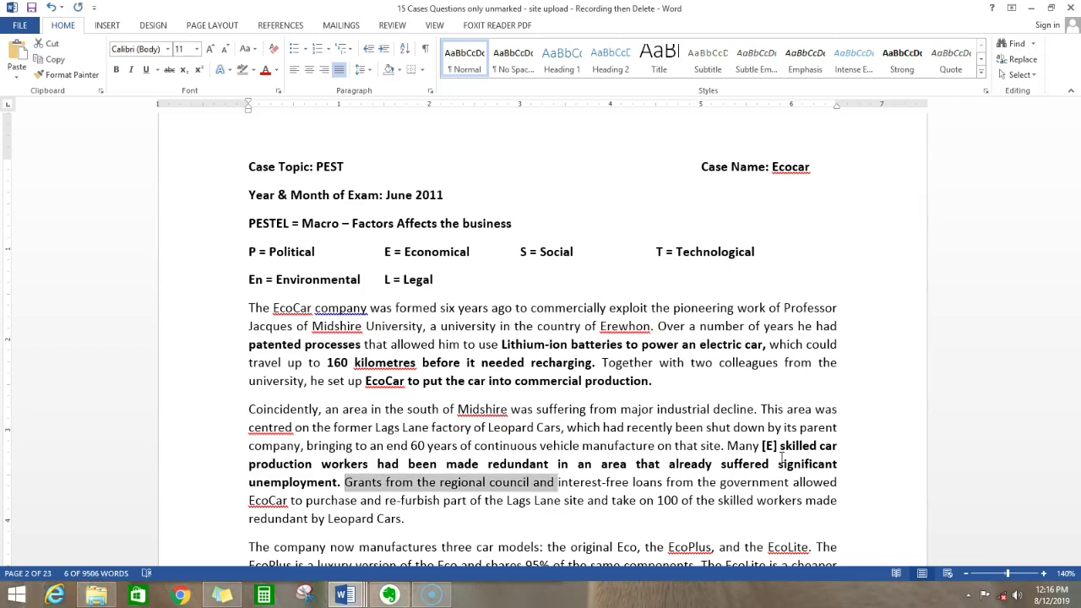
{"action": "key", "text": "shift+Right"}
{"action": "key", "text": "shift+Right"}
{"action": "key", "text": "shift+Right"}
{"action": "key", "text": "shift+Right"}
{"action": "key", "text": "shift+Right"}
{"action": "key", "text": "shift+Left"}
{"action": "key", "text": "shift+Left"}
{"action": "key", "text": "shift+Left"}
{"action": "key", "text": "shift+Left"}
{"action": "key", "text": "shift+Left"}
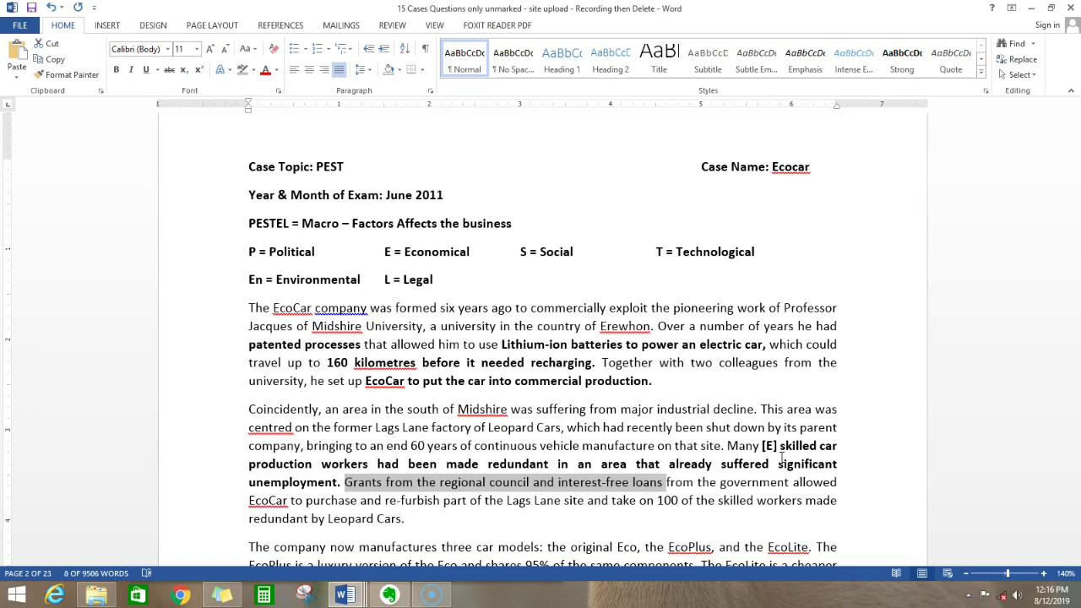
{"action": "key", "text": "ctrl+b"}
Read the rest of the sentence about EcoCar purchasing and re-furbishing part of the Lags Lane site and taking on skilled workers
{"action": "key", "text": "Down"}
{"action": "key", "text": "Home"}
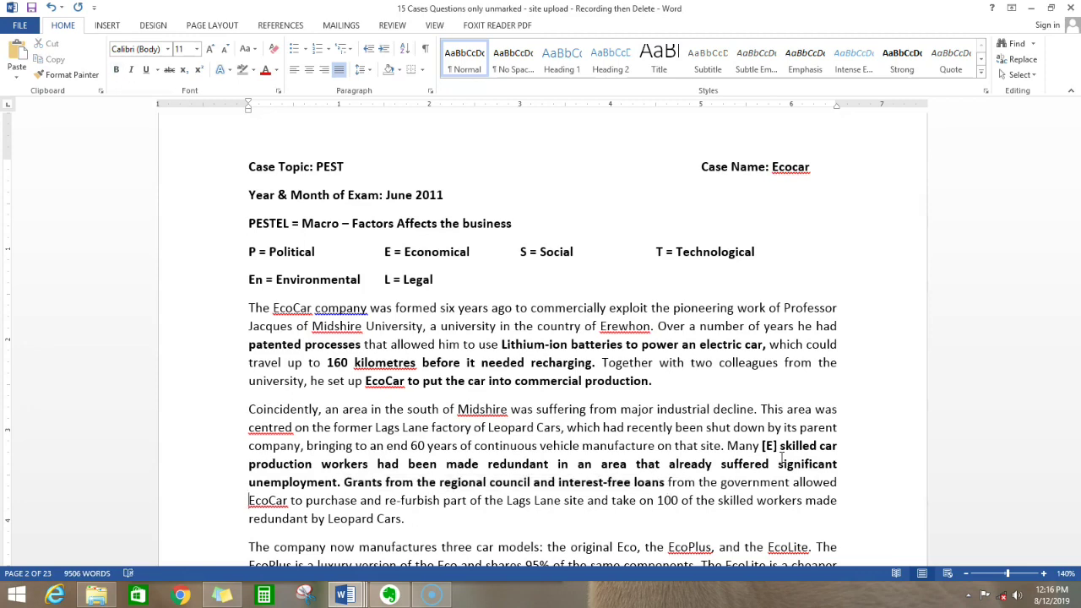
{"action": "key", "text": "ctrl+shift+Right"}
{"action": "key", "text": "ctrl+shift+Right"}
{"action": "key", "text": "ctrl+shift+Right"}
{"action": "key", "text": "ctrl+shift+Right"}
{"action": "key", "text": "ctrl+shift+Right"}
{"action": "key", "text": "ctrl+shift+Right"}
{"action": "key", "text": "ctrl+shift+Right"}
{"action": "key", "text": "ctrl+shift+Right"}
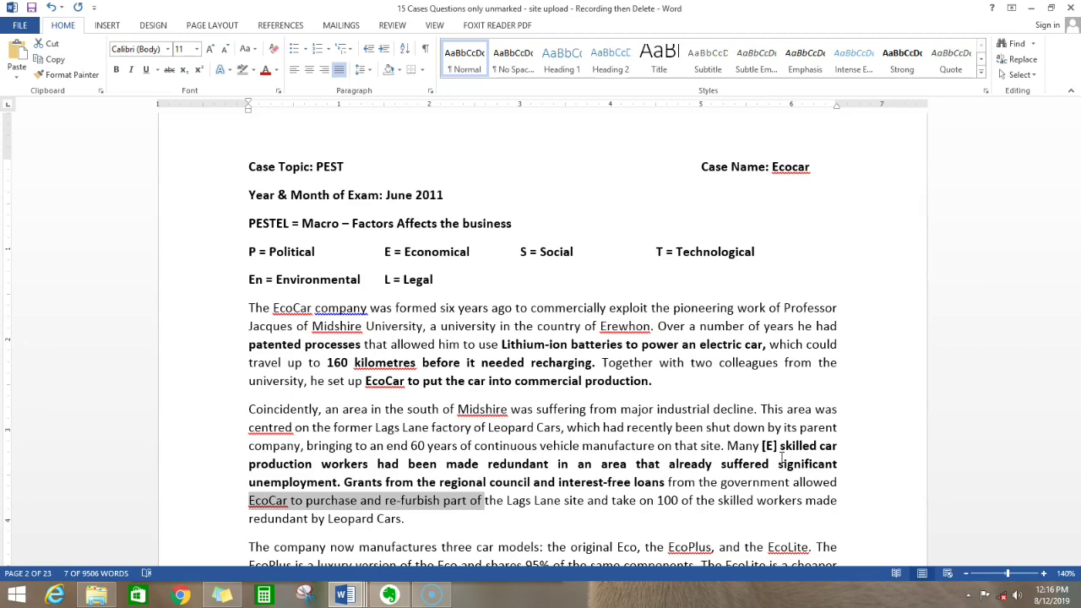
{"action": "key", "text": "Right"}
{"action": "key", "text": "ctrl+Right"}
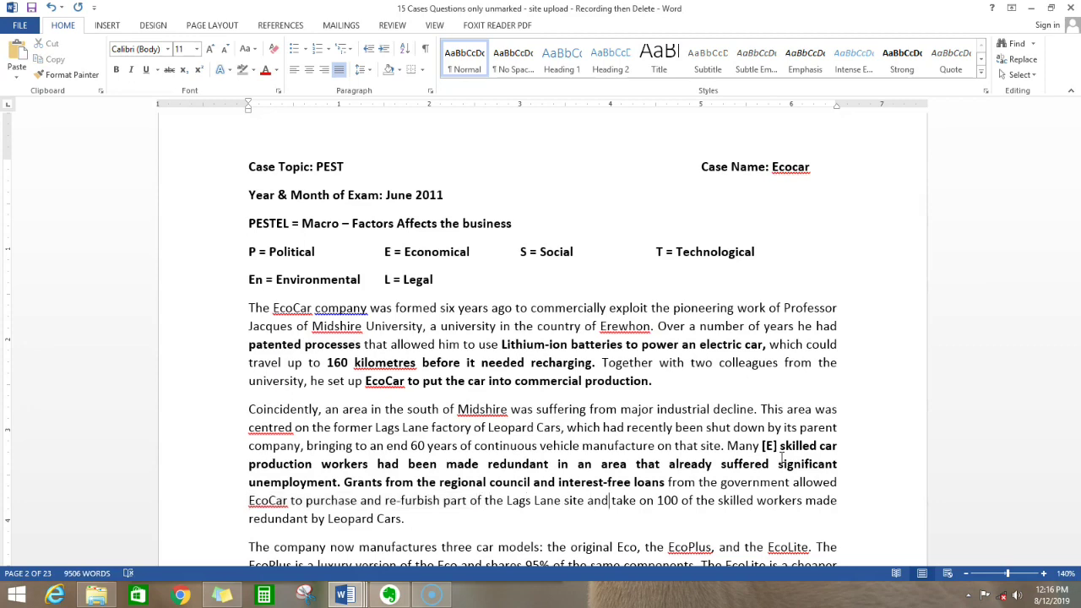
{"action": "key", "text": "ctrl+Right"}
{"action": "key", "text": "ctrl+Right"}
Insert an "[E]" tag before "Grants from the regional council" and correct its letter so the tag is "[P]"
{"action": "key", "text": "Up"}
{"action": "key", "text": "ctrl+Left"}
{"action": "key", "text": "ctrl+Left"}
{"action": "key", "text": "ctrl+Left"}
{"action": "key", "text": "ctrl+Left"}
{"action": "key", "text": "ctrl+Left"}
{"action": "key", "text": "ctrl+Left"}
{"action": "key", "text": "ctrl+Left"}
{"action": "key", "text": "ctrl+Left"}
{"action": "type", "text": "[E]"}
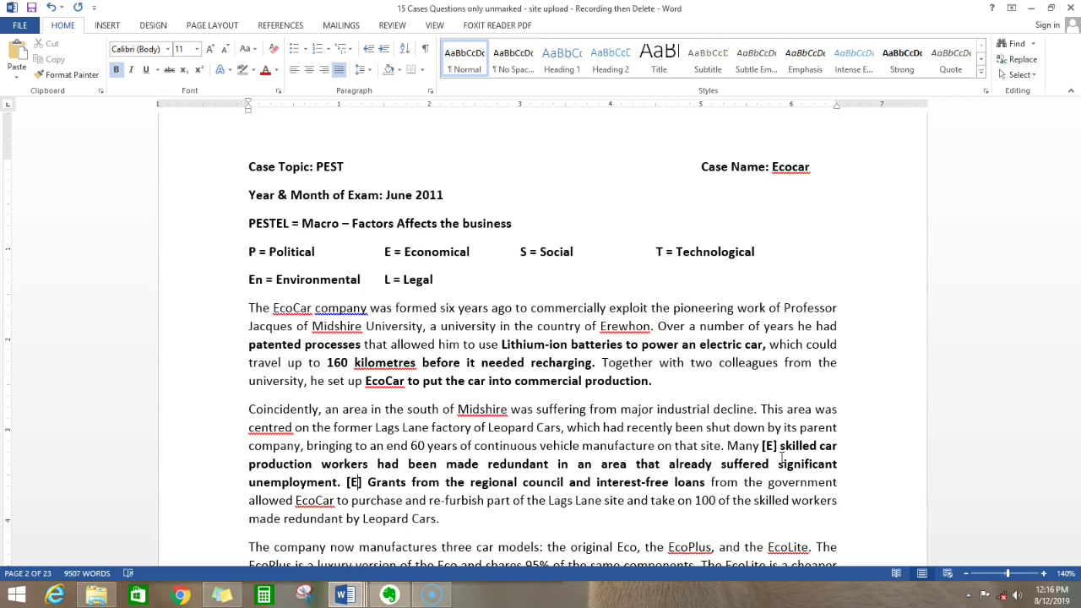
{"action": "key", "text": "BackSpace"}
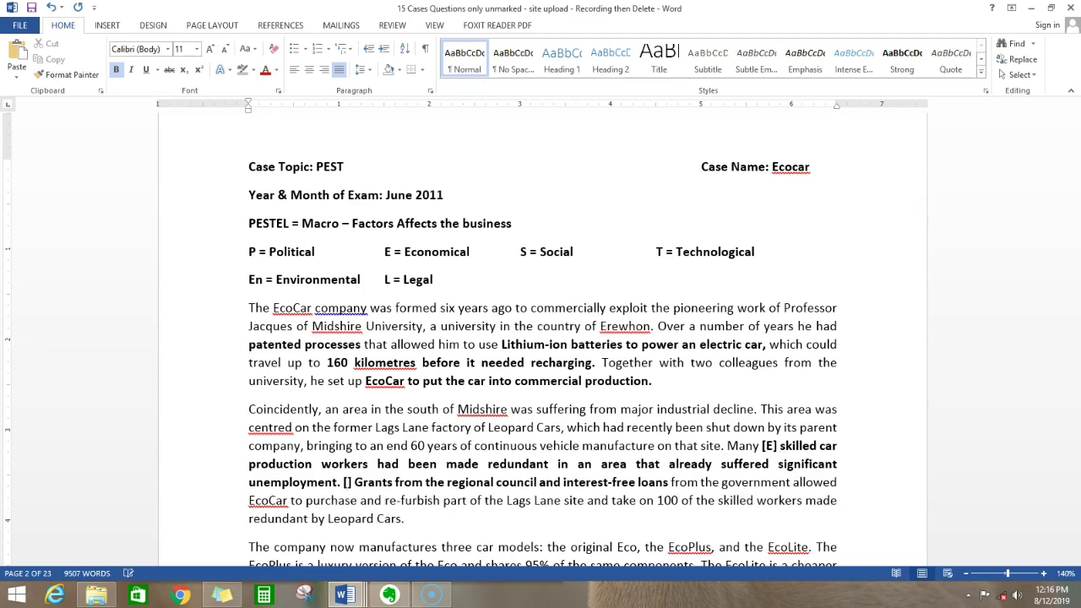
{"action": "type", "text": "P"}
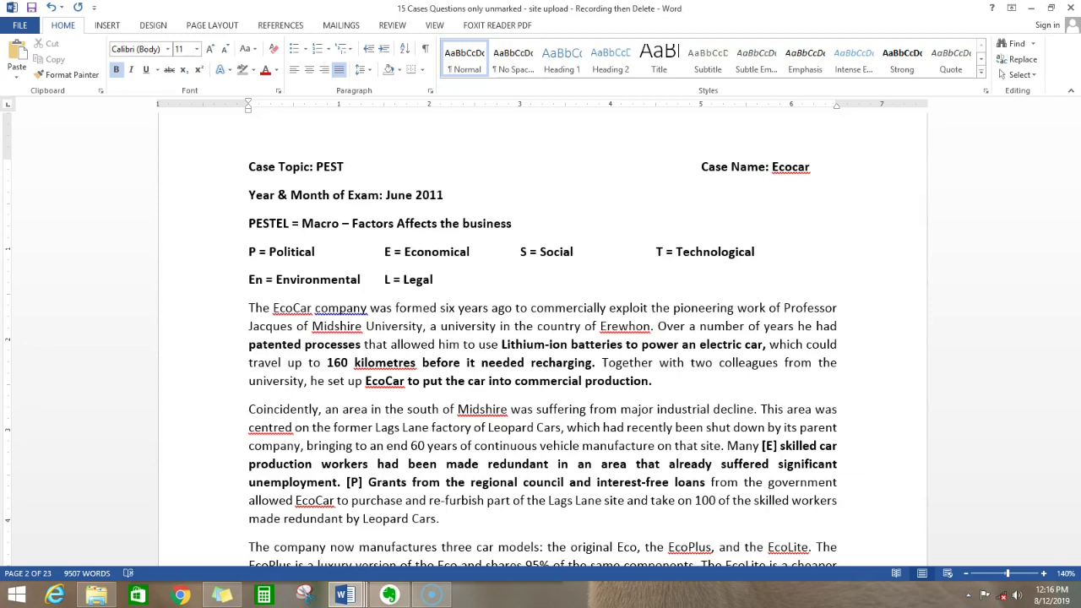
Review the "[P]" tag and the word "Grants" in the second paragraph
{"action": "left_click", "coordinate": [346, 482]}
{"action": "scroll", "coordinate": [541, 338], "scroll_direction": "down", "scroll_amount": 3}
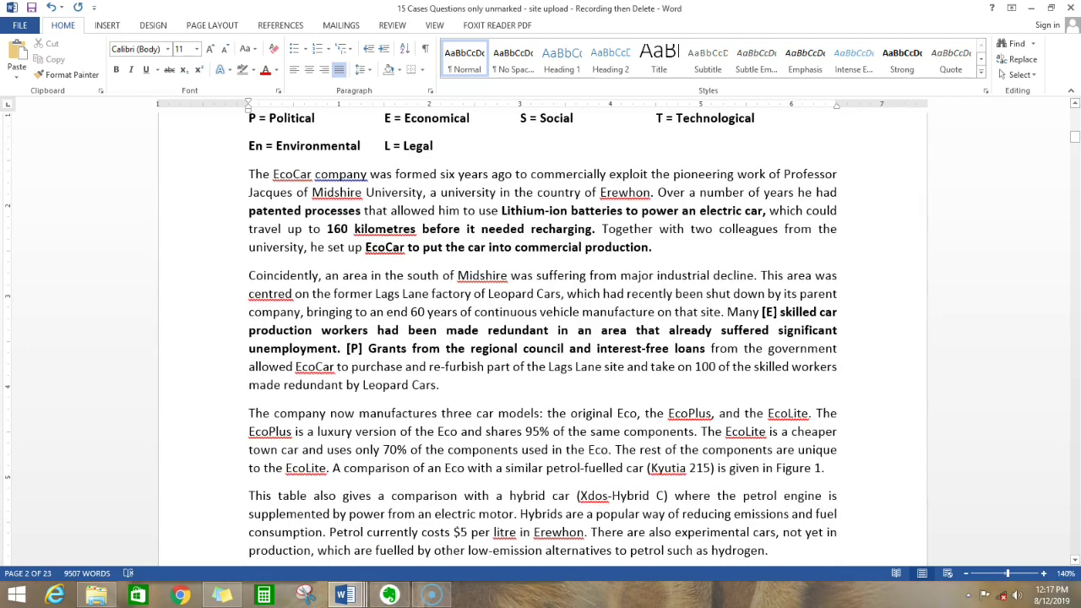
{"action": "left_click", "coordinate": [350, 347]}
{"action": "left_click", "coordinate": [367, 348]}
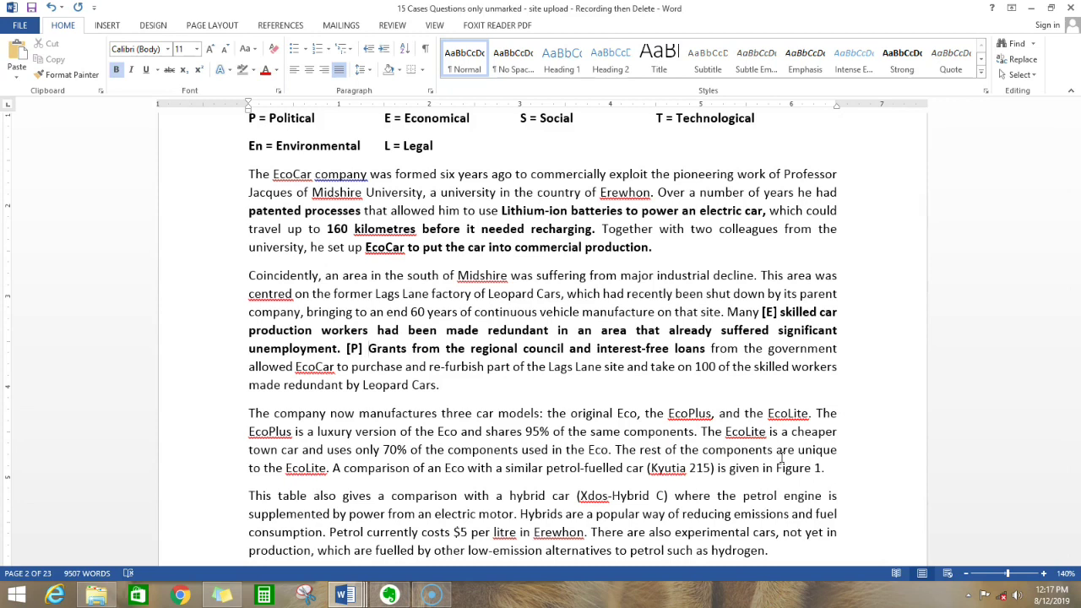
{"action": "key", "text": "ctrl+shift+Right"}
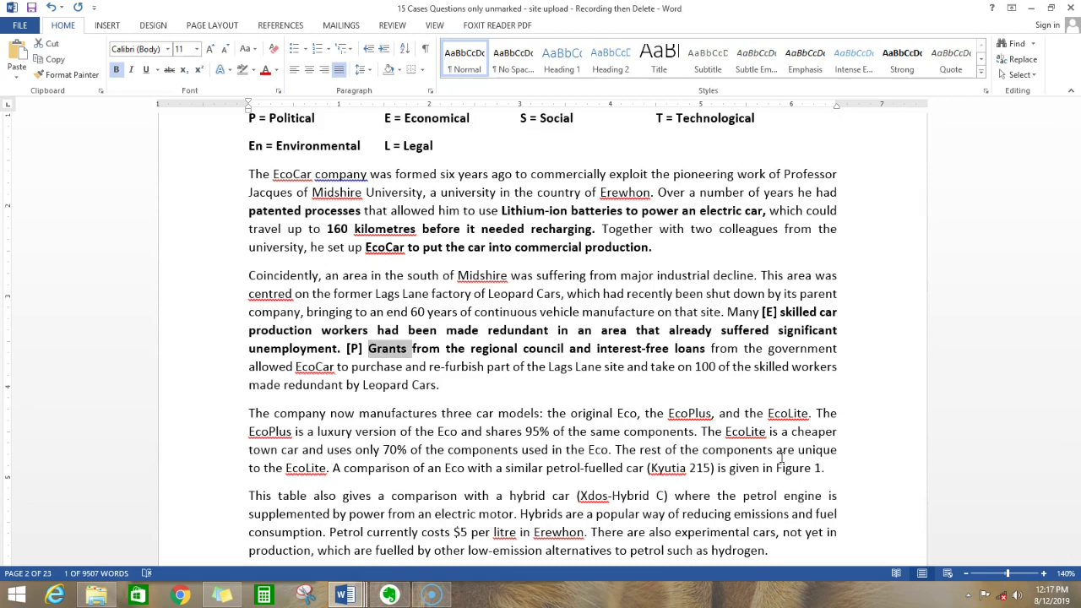
{"action": "left_click", "coordinate": [781, 458]}
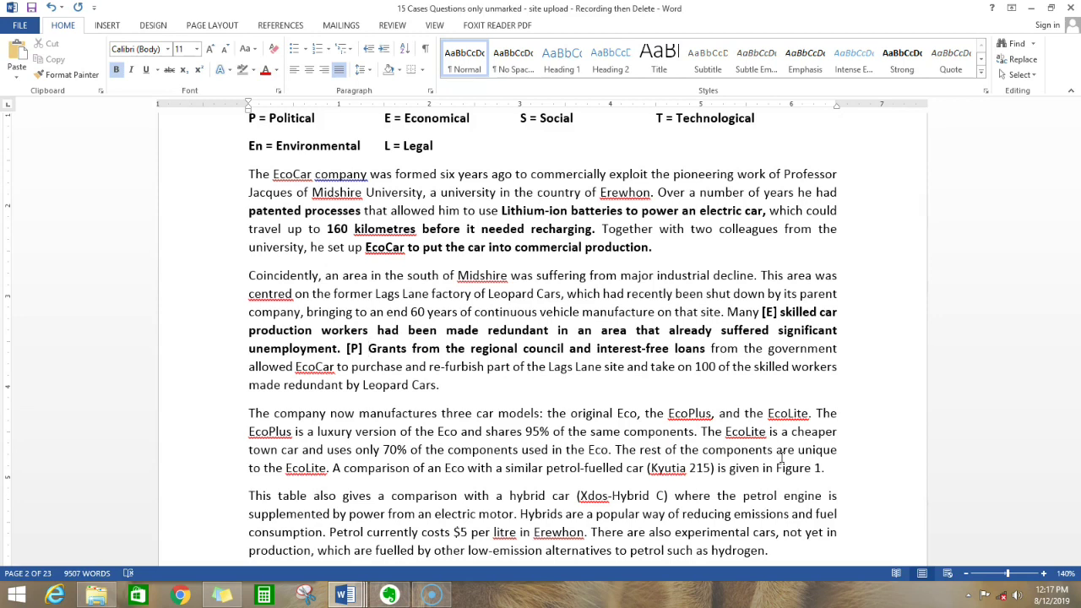
Read the third paragraph's opening sentence about the three car models: the original Eco, the EcoPlus and the EcoLite
{"action": "key", "text": "Down"}
{"action": "key", "text": "Down"}
{"action": "key", "text": "ctrl+shift+Right"}
{"action": "key", "text": "ctrl+shift+Right"}
{"action": "key", "text": "ctrl+shift+Right"}
{"action": "key", "text": "ctrl+shift+Right"}
{"action": "key", "text": "ctrl+shift+Right"}
{"action": "key", "text": "ctrl+shift+Right"}
{"action": "key", "text": "ctrl+shift+Right"}
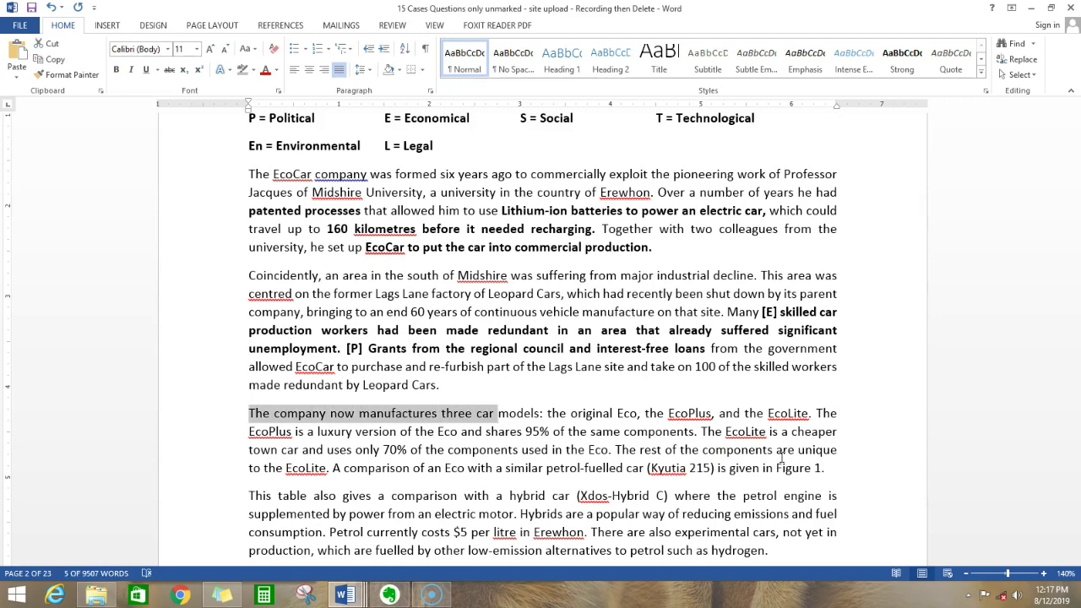
{"action": "key", "text": "ctrl+shift+Right"}
{"action": "key", "text": "ctrl+shift+Right"}
{"action": "key", "text": "ctrl+shift+Right"}
{"action": "key", "text": "ctrl+shift+Right"}
{"action": "key", "text": "ctrl+shift+Right"}
{"action": "key", "text": "ctrl+shift+Right"}
{"action": "key", "text": "ctrl+shift+Right"}
{"action": "key", "text": "ctrl+shift+Right"}
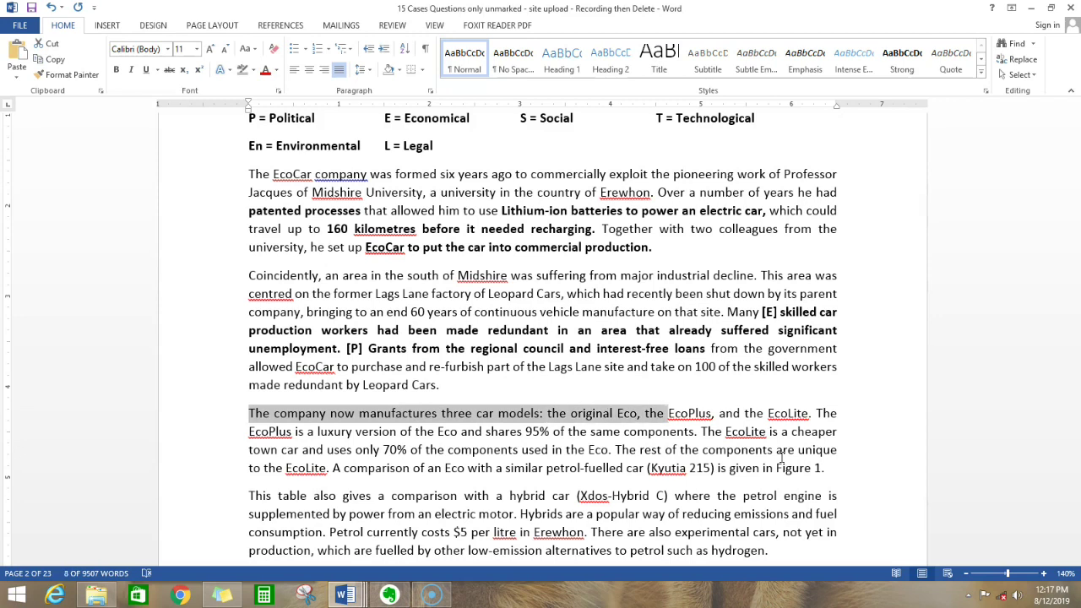
{"action": "key", "text": "ctrl+shift+Right"}
{"action": "key", "text": "ctrl+shift+Right"}
{"action": "key", "text": "ctrl+shift+Right"}
{"action": "key", "text": "ctrl+shift+Right"}
{"action": "key", "text": "ctrl+shift+Right"}
{"action": "key", "text": "ctrl+shift+Right"}
{"action": "key", "text": "ctrl+shift+Right"}
Read the sentence describing the luxury EcoPlus version and the share of components it has in common with the Eco
{"action": "key", "text": "ctrl+shift+Right"}
{"action": "key", "text": "ctrl+shift+Right"}
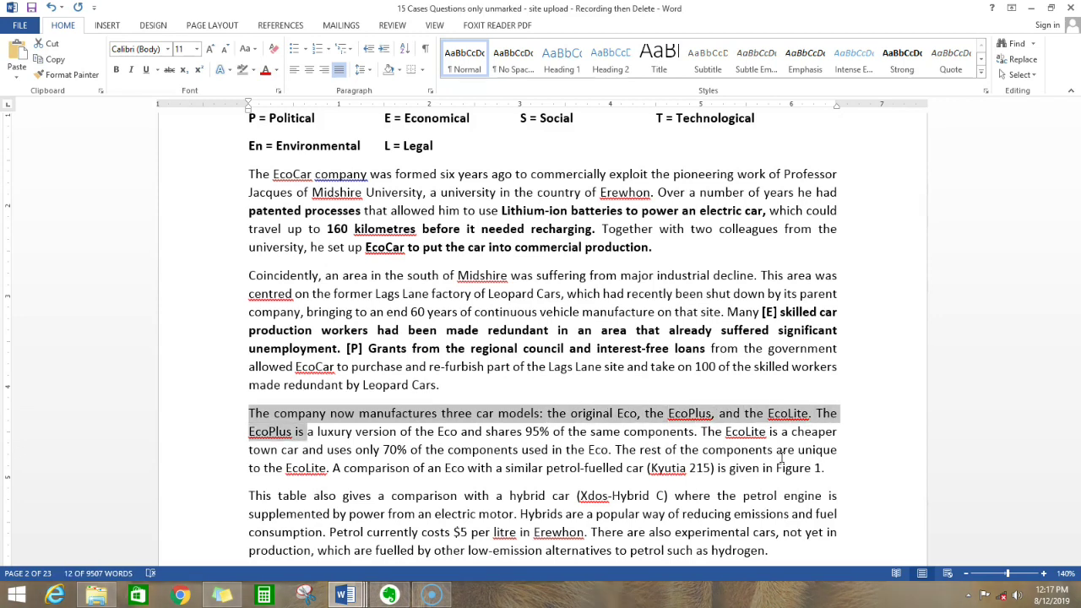
{"action": "key", "text": "ctrl+shift+Right"}
{"action": "key", "text": "ctrl+shift+Right"}
{"action": "key", "text": "ctrl+shift+Right"}
{"action": "key", "text": "ctrl+shift+Right"}
{"action": "key", "text": "ctrl+shift+Right"}
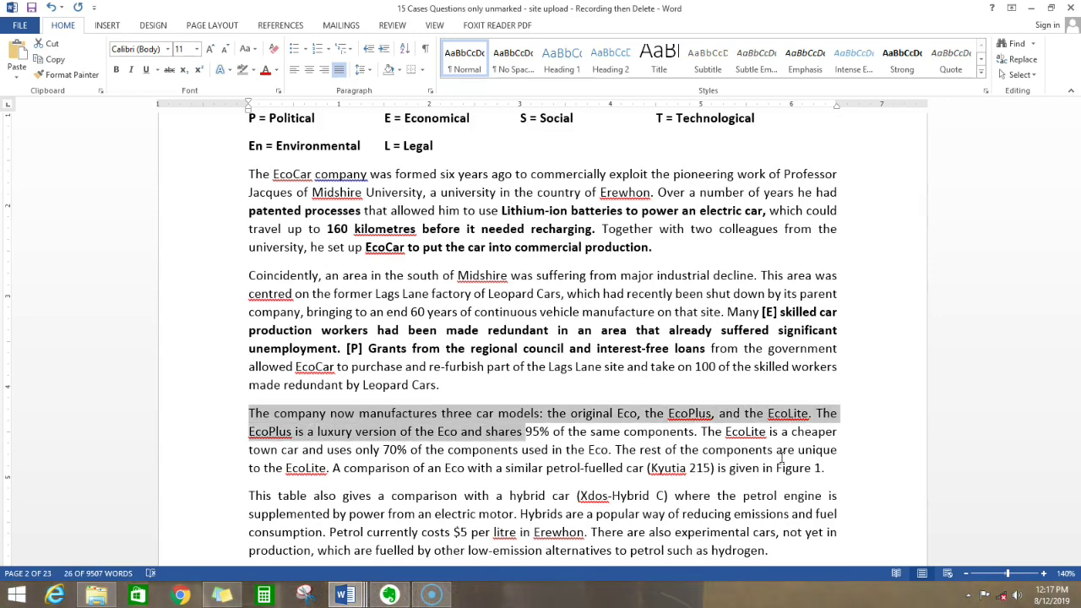
{"action": "key", "text": "ctrl+shift+Right"}
{"action": "key", "text": "ctrl+shift+Right"}
{"action": "key", "text": "ctrl+shift+Right"}
{"action": "key", "text": "ctrl+shift+Right"}
{"action": "key", "text": "ctrl+shift+Right"}
{"action": "key", "text": "ctrl+shift+Right"}
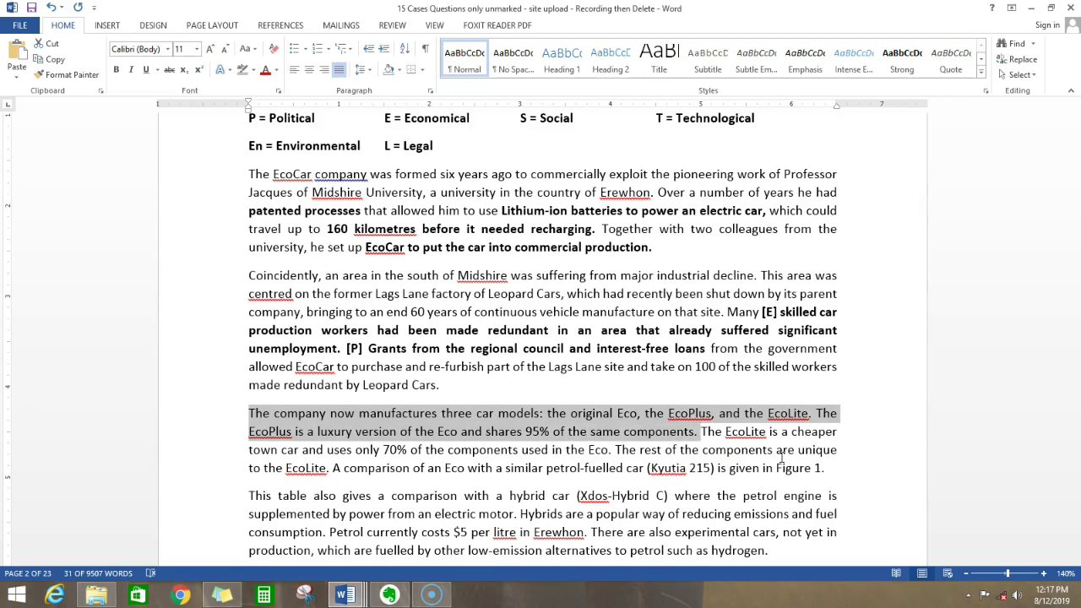
Read the sentence describing the EcoLite town car and its use of Eco components
{"action": "key", "text": "ctrl+shift+Right"}
{"action": "key", "text": "ctrl+shift+Right"}
{"action": "key", "text": "ctrl+shift+Right"}
{"action": "key", "text": "ctrl+shift+Right"}
{"action": "key", "text": "ctrl+shift+Right"}
{"action": "key", "text": "ctrl+shift+Right"}
{"action": "key", "text": "ctrl+shift+Right"}
{"action": "key", "text": "ctrl+shift+Right"}
{"action": "key", "text": "ctrl+shift+Right"}
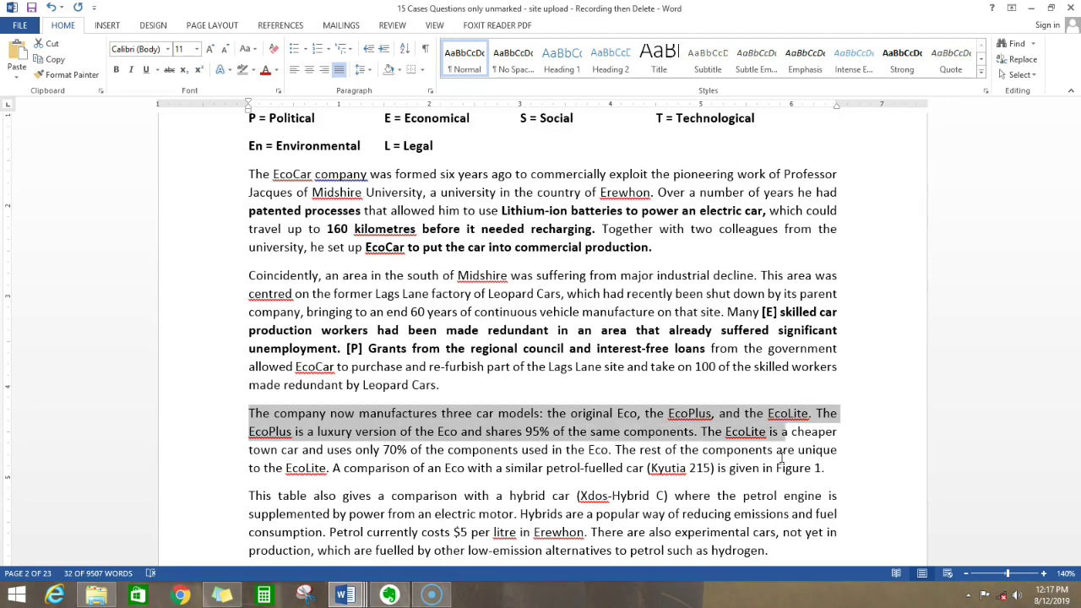
{"action": "key", "text": "ctrl+shift+Right"}
{"action": "key", "text": "ctrl+shift+Right"}
{"action": "key", "text": "ctrl+shift+Right"}
{"action": "key", "text": "ctrl+shift+Right"}
{"action": "key", "text": "ctrl+shift+Right"}
{"action": "key", "text": "ctrl+shift+Right"}
{"action": "key", "text": "ctrl+shift+Right"}
{"action": "key", "text": "ctrl+shift+Right"}
{"action": "key", "text": "ctrl+shift+Right"}
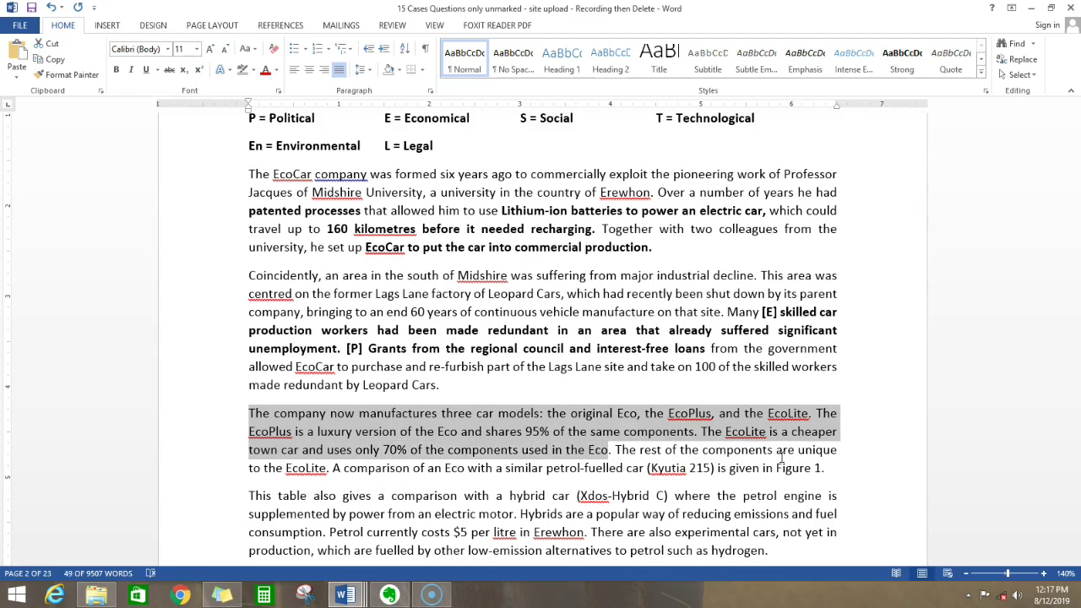
Read the rest of the third paragraph on the EcoLite's unique components and the Figure 1 comparison with the petrol-fuelled Kyutia 215
{"action": "key", "text": "ctrl+shift+Right"}
{"action": "key", "text": "ctrl+shift+Right"}
{"action": "key", "text": "ctrl+shift+Right"}
{"action": "key", "text": "ctrl+shift+Right"}
{"action": "key", "text": "ctrl+shift+Right"}
{"action": "key", "text": "ctrl+shift+Right"}
{"action": "key", "text": "ctrl+shift+Right"}
{"action": "key", "text": "ctrl+shift+Right"}
{"action": "key", "text": "ctrl+shift+Right"}
{"action": "key", "text": "ctrl+shift+Right"}
{"action": "key", "text": "ctrl+shift+Right"}
{"action": "key", "text": "ctrl+shift+Right"}
{"action": "key", "text": "ctrl+shift+Right"}
{"action": "key", "text": "ctrl+shift+Right"}
{"action": "key", "text": "ctrl+shift+Right"}
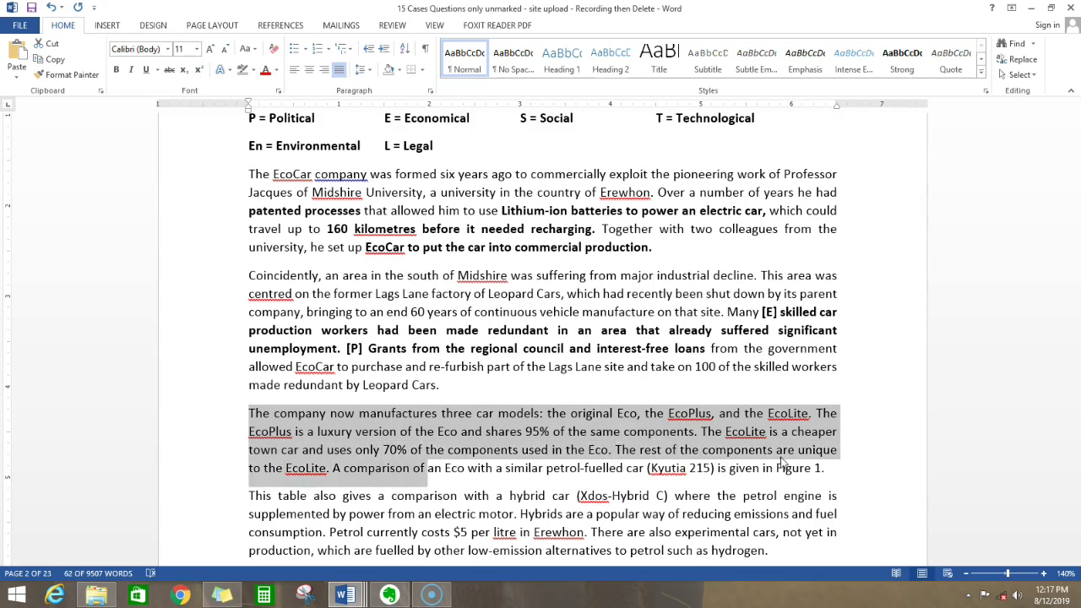
{"action": "key", "text": "ctrl+shift+Right"}
{"action": "key", "text": "ctrl+shift+Right"}
{"action": "key", "text": "ctrl+shift+Right"}
{"action": "key", "text": "ctrl+shift+Right"}
{"action": "key", "text": "ctrl+shift+Right"}
{"action": "key", "text": "ctrl+shift+Right"}
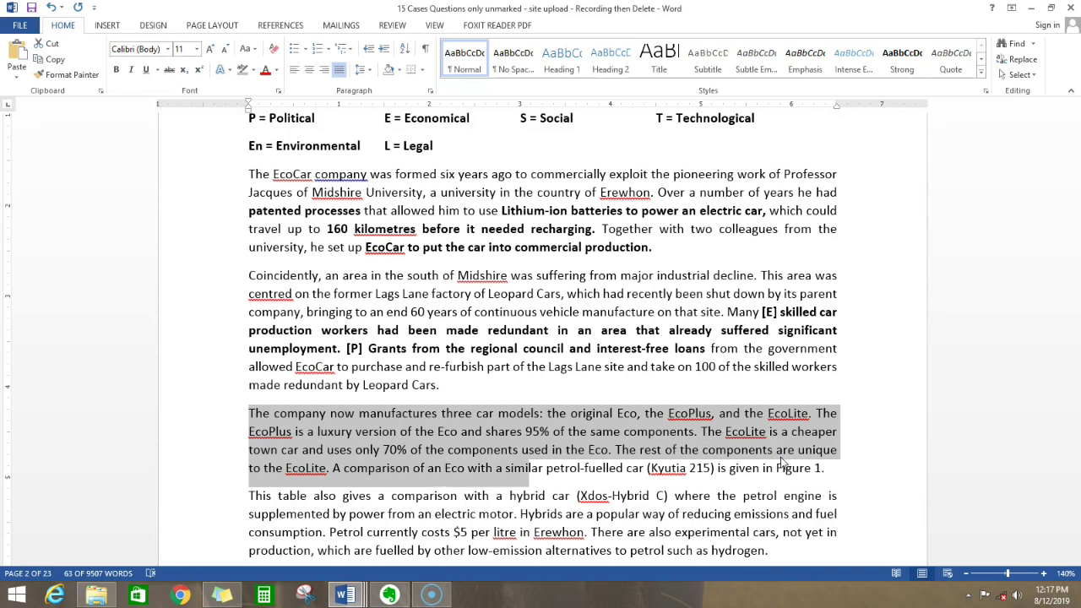
{"action": "key", "text": "ctrl+shift+Right"}
{"action": "key", "text": "ctrl+shift+Right"}
{"action": "key", "text": "ctrl+shift+Right"}
{"action": "key", "text": "ctrl+shift+Right"}
{"action": "key", "text": "ctrl+shift+Right"}
{"action": "key", "text": "ctrl+shift+Right"}
{"action": "key", "text": "ctrl+shift+Right"}
{"action": "key", "text": "ctrl+shift+Right"}
{"action": "key", "text": "ctrl+shift+Right"}
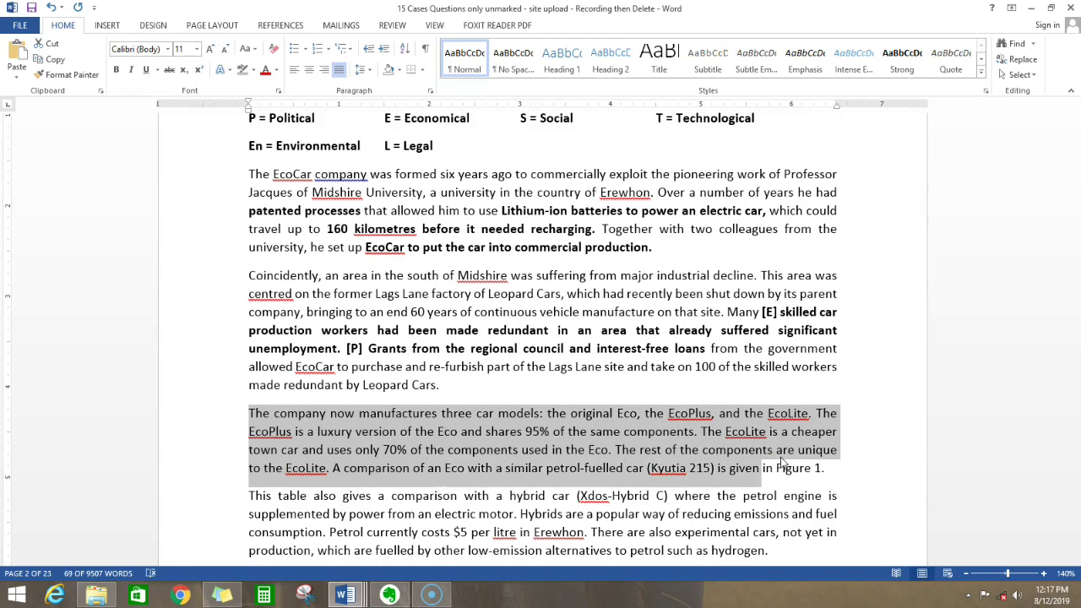
{"action": "key", "text": "ctrl+shift+Right"}
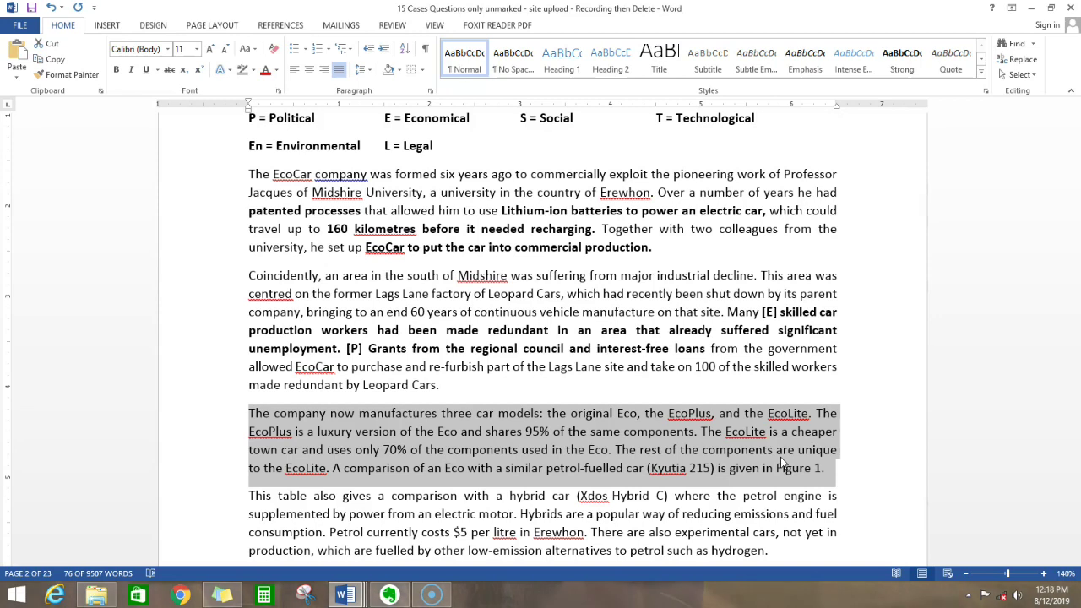
Read the fourth paragraph's opening sentence about the comparison with the Xdos-Hybrid C hybrid car
{"action": "key", "text": "Down"}
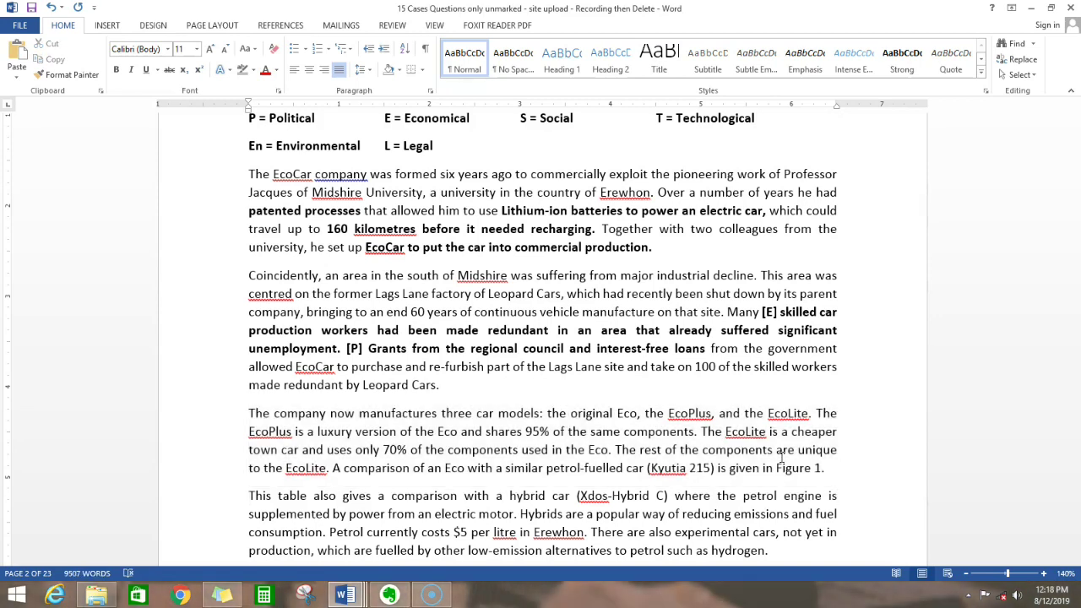
{"action": "key", "text": "ctrl+shift+Right"}
{"action": "key", "text": "ctrl+shift+Right"}
{"action": "key", "text": "ctrl+shift+Right"}
{"action": "key", "text": "ctrl+shift+Right"}
{"action": "key", "text": "ctrl+shift+Right"}
{"action": "key", "text": "ctrl+shift+Right"}
{"action": "key", "text": "ctrl+shift+Right"}
{"action": "key", "text": "ctrl+shift+Right"}
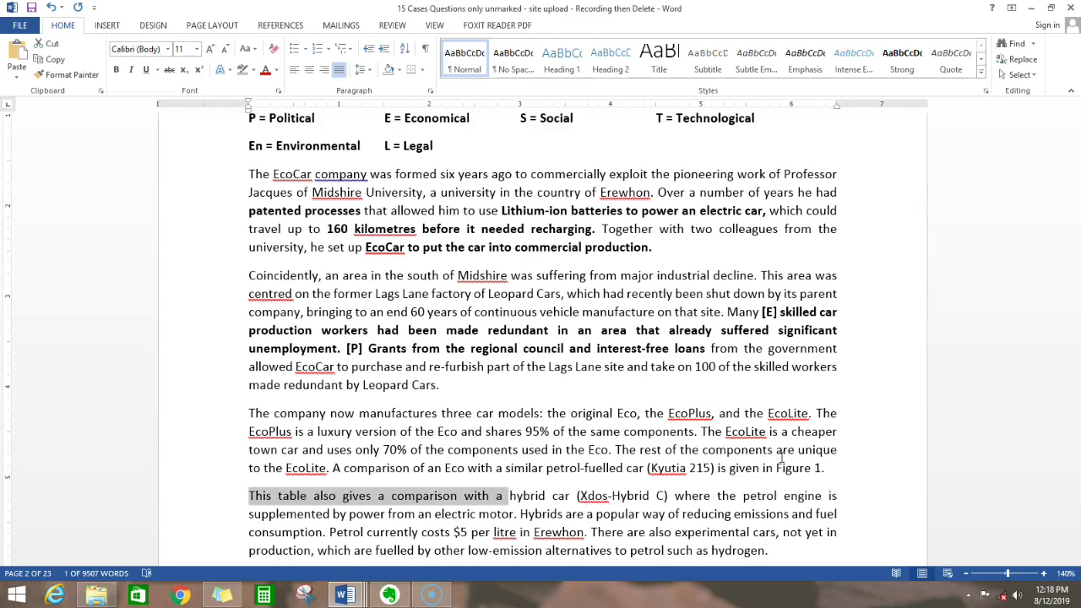
{"action": "key", "text": "ctrl+shift+Right"}
{"action": "key", "text": "ctrl+shift+Right"}
{"action": "key", "text": "ctrl+shift+Right"}
{"action": "key", "text": "ctrl+shift+Right"}
{"action": "key", "text": "ctrl+shift+Right"}
{"action": "key", "text": "ctrl+shift+Right"}
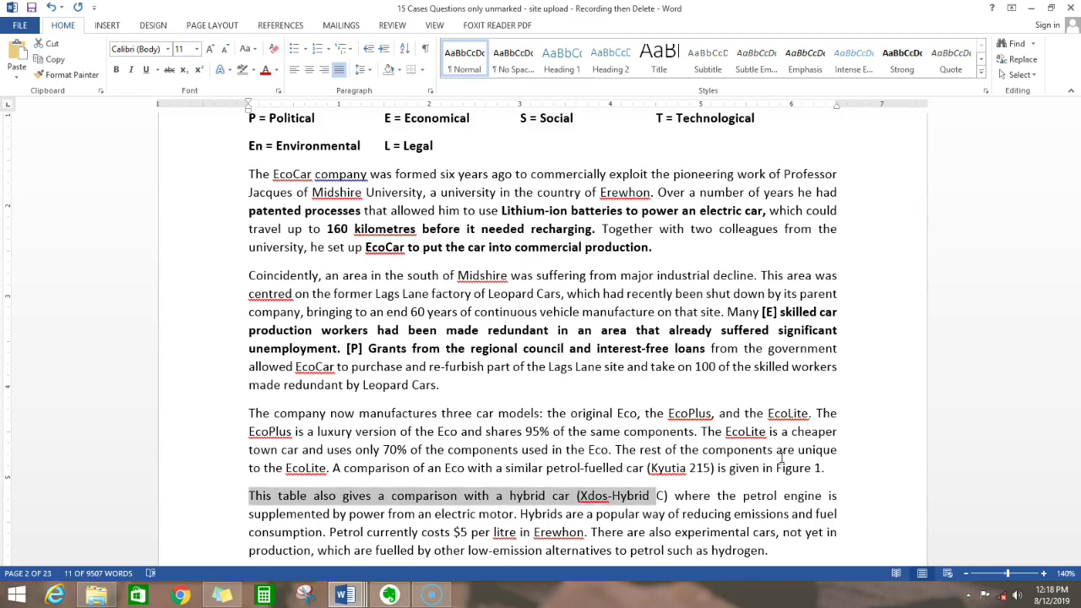
{"action": "key", "text": "ctrl+shift+Right"}
{"action": "key", "text": "ctrl+shift+Right"}
{"action": "key", "text": "ctrl+shift+Right"}
{"action": "key", "text": "ctrl+shift+Right"}
{"action": "key", "text": "ctrl+shift+Right"}
{"action": "key", "text": "ctrl+shift+Right"}
{"action": "key", "text": "ctrl+shift+Right"}
{"action": "key", "text": "ctrl+shift+Right"}
{"action": "key", "text": "ctrl+shift+Right"}
{"action": "key", "text": "ctrl+shift+Right"}
{"action": "key", "text": "ctrl+shift+Right"}
{"action": "key", "text": "ctrl+shift+Right"}
{"action": "key", "text": "ctrl+shift+Right"}
{"action": "key", "text": "ctrl+shift+Right"}
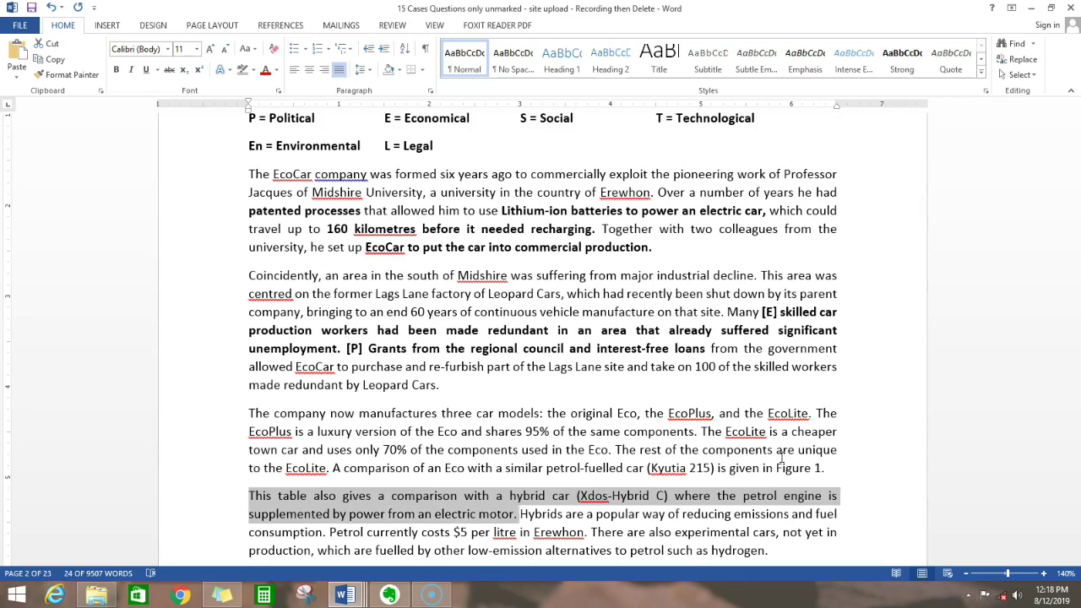
Read the sentence about hybrids as a way of reducing emissions and fuel consumption
{"action": "key", "text": "ctrl+shift+Right"}
{"action": "key", "text": "ctrl+shift+Right"}
{"action": "key", "text": "ctrl+shift+Right"}
{"action": "key", "text": "ctrl+shift+Right"}
{"action": "key", "text": "ctrl+shift+Right"}
{"action": "key", "text": "ctrl+shift+Right"}
{"action": "key", "text": "ctrl+shift+Right"}
{"action": "key", "text": "ctrl+shift+Right"}
{"action": "key", "text": "ctrl+shift+Right"}
{"action": "key", "text": "ctrl+shift+Right"}
{"action": "key", "text": "ctrl+shift+Right"}
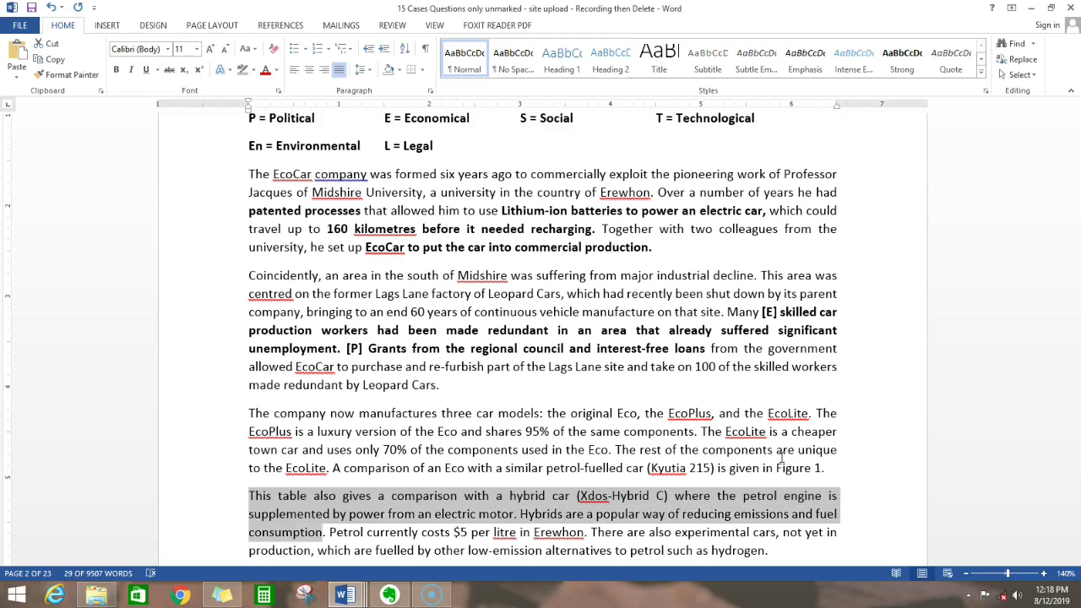
Read the sentence about the current cost of petrol per litre in Erewhon
{"action": "key", "text": "ctrl+shift+Right"}
{"action": "key", "text": "ctrl+shift+Right"}
{"action": "key", "text": "ctrl+shift+Right"}
{"action": "key", "text": "ctrl+shift+Right"}
{"action": "key", "text": "ctrl+shift+Right"}
{"action": "key", "text": "ctrl+shift+Right"}
{"action": "key", "text": "ctrl+shift+Right"}
{"action": "key", "text": "ctrl+shift+Right"}
{"action": "key", "text": "ctrl+shift+Right"}
{"action": "key", "text": "ctrl+shift+Right"}
{"action": "key", "text": "ctrl+shift+Right"}
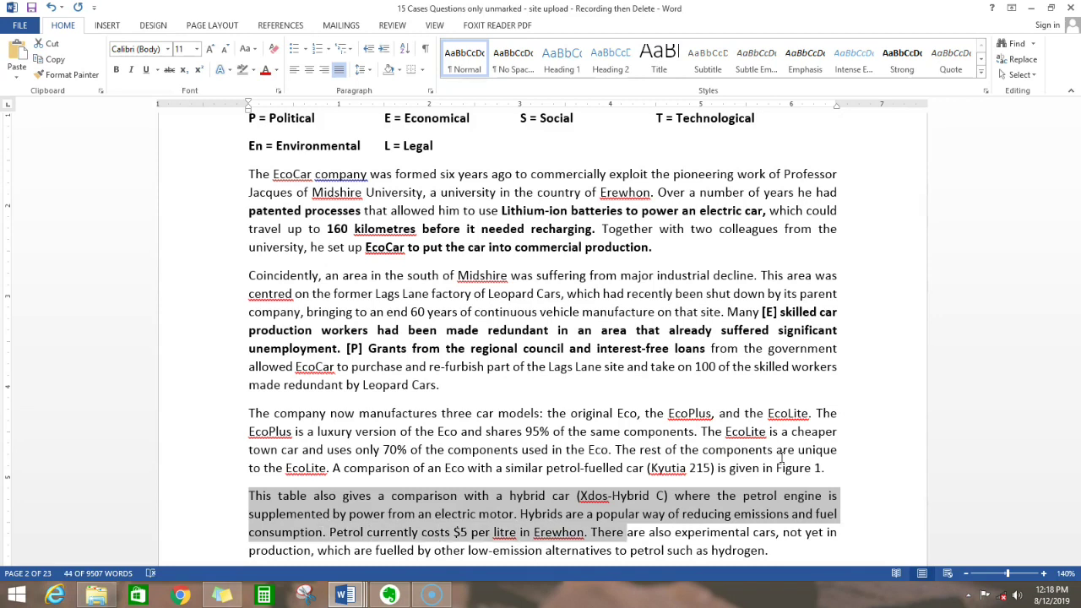
Read the closing sentence about experimental cars fuelled by low-emission alternatives, and place the text cursor before "Hybrids" in the same paragraph
{"action": "key", "text": "ctrl+shift+Right"}
{"action": "key", "text": "ctrl+shift+Right"}
{"action": "key", "text": "ctrl+shift+Right"}
{"action": "key", "text": "ctrl+shift+Right"}
{"action": "key", "text": "ctrl+shift+Right"}
{"action": "key", "text": "ctrl+shift+Right"}
{"action": "key", "text": "ctrl+shift+Right"}
{"action": "key", "text": "ctrl+shift+Right"}
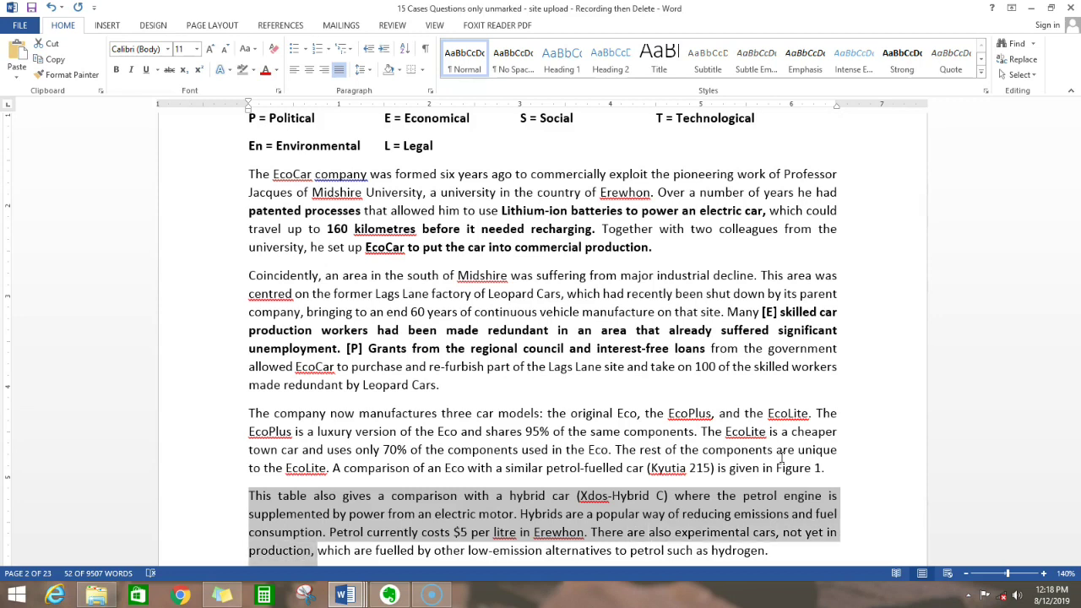
{"action": "key", "text": "ctrl+shift+Right"}
{"action": "key", "text": "ctrl+shift+Right"}
{"action": "key", "text": "ctrl+shift+Right"}
{"action": "key", "text": "ctrl+shift+Right"}
{"action": "key", "text": "ctrl+shift+Right"}
{"action": "key", "text": "ctrl+shift+Right"}
{"action": "key", "text": "ctrl+shift+Right"}
{"action": "key", "text": "ctrl+shift+Right"}
{"action": "key", "text": "ctrl+shift+Right"}
{"action": "key", "text": "ctrl+shift+Right"}
{"action": "key", "text": "ctrl+shift+Right"}
{"action": "key", "text": "ctrl+shift+Right"}
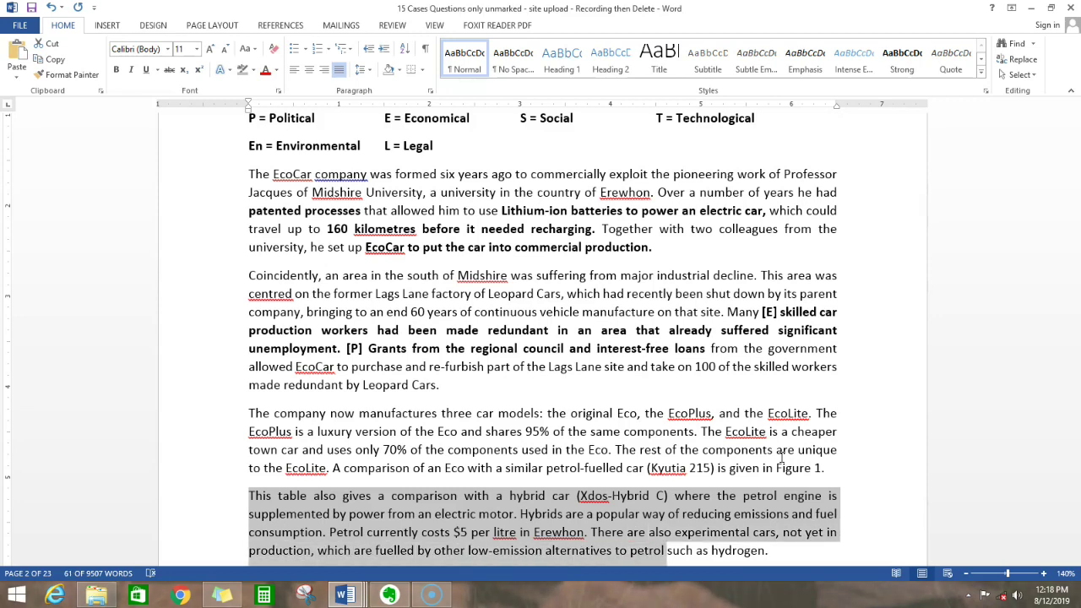
{"action": "scroll", "coordinate": [793, 458], "scroll_direction": "down", "scroll_amount": 3}
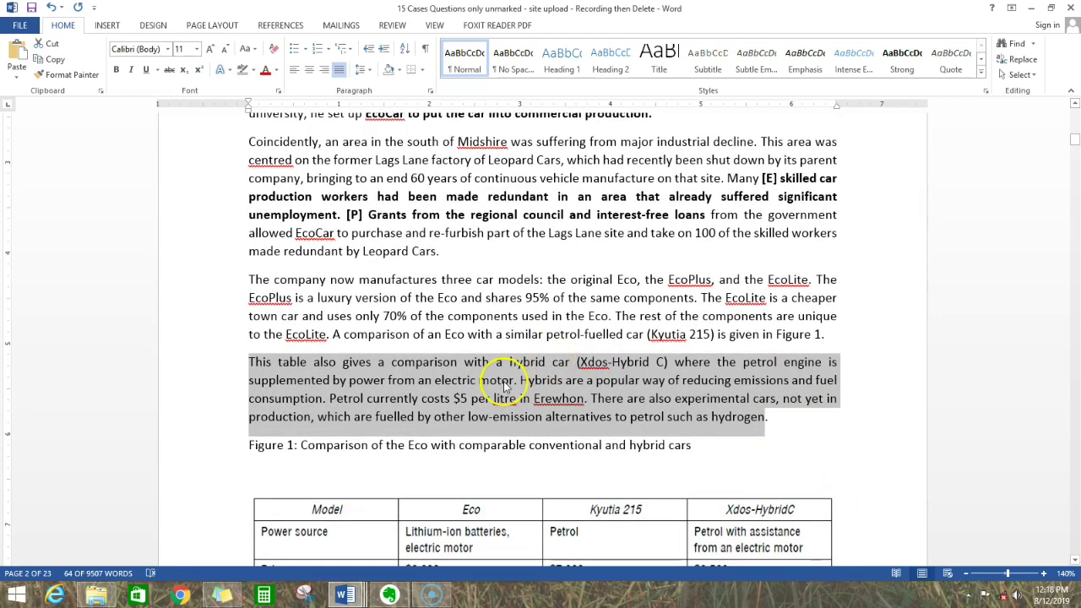
{"action": "left_click", "coordinate": [493, 361]}
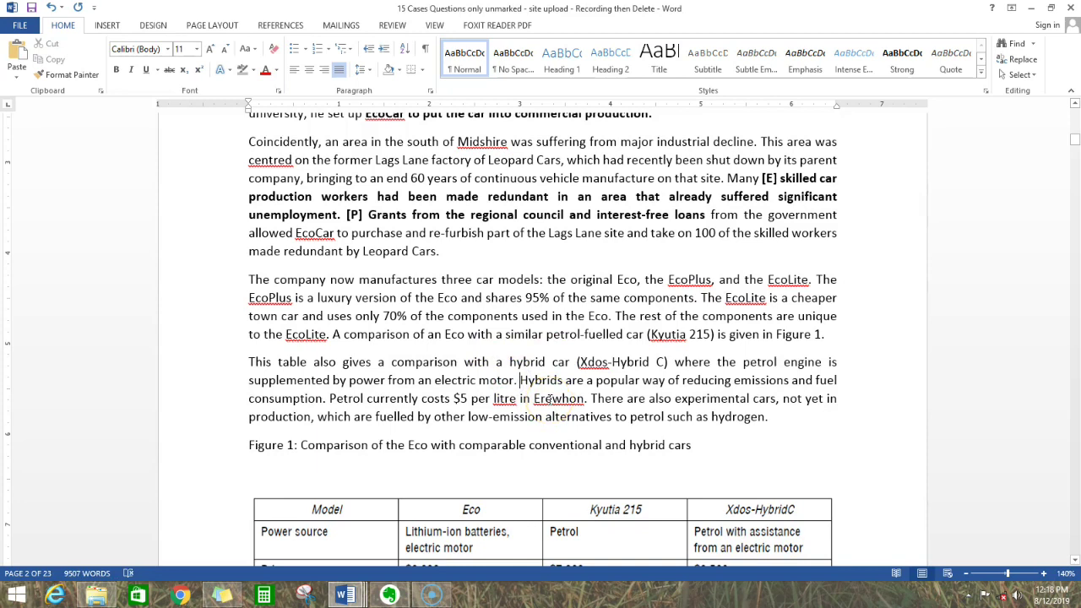
Bold the sentence "Hybrids are a popular way of reducing emissions and fuel consumption." in the fourth paragraph
{"action": "key", "text": "ctrl+shift+Right"}
{"action": "key", "text": "ctrl+shift+Right"}
{"action": "key", "text": "ctrl+shift+Right"}
{"action": "key", "text": "ctrl+shift+Right"}
{"action": "key", "text": "ctrl+shift+Right"}
{"action": "key", "text": "ctrl+shift+Right"}
{"action": "key", "text": "ctrl+shift+Right"}
{"action": "key", "text": "ctrl+shift+Right"}
{"action": "key", "text": "ctrl+shift+Right"}
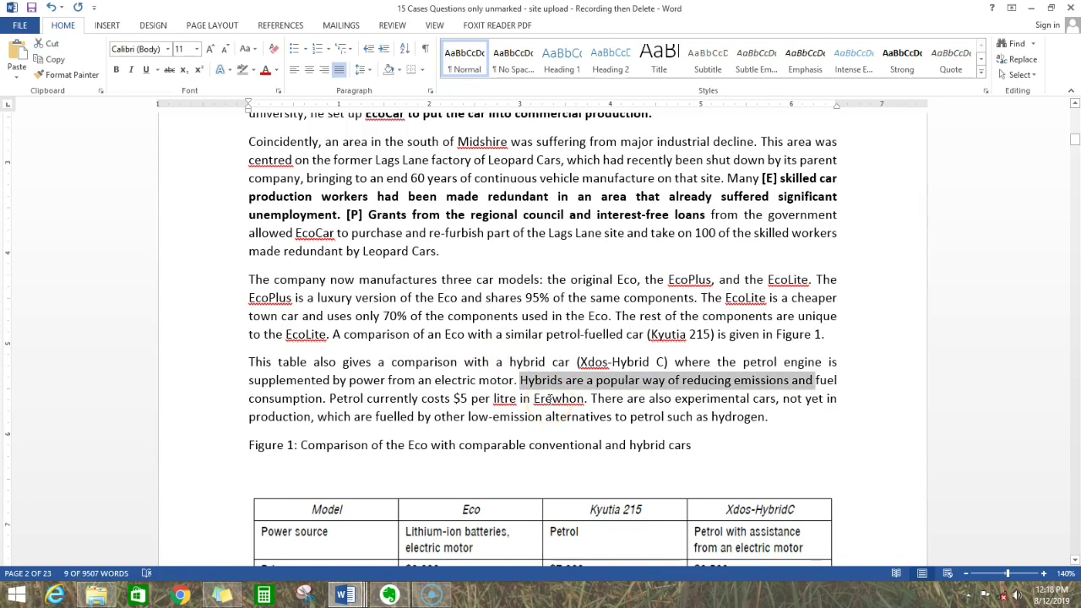
{"action": "key", "text": "ctrl+shift+Right"}
{"action": "key", "text": "ctrl+shift+Right"}
{"action": "key", "text": "ctrl+shift+Right"}
{"action": "key", "text": "ctrl+shift+Left"}
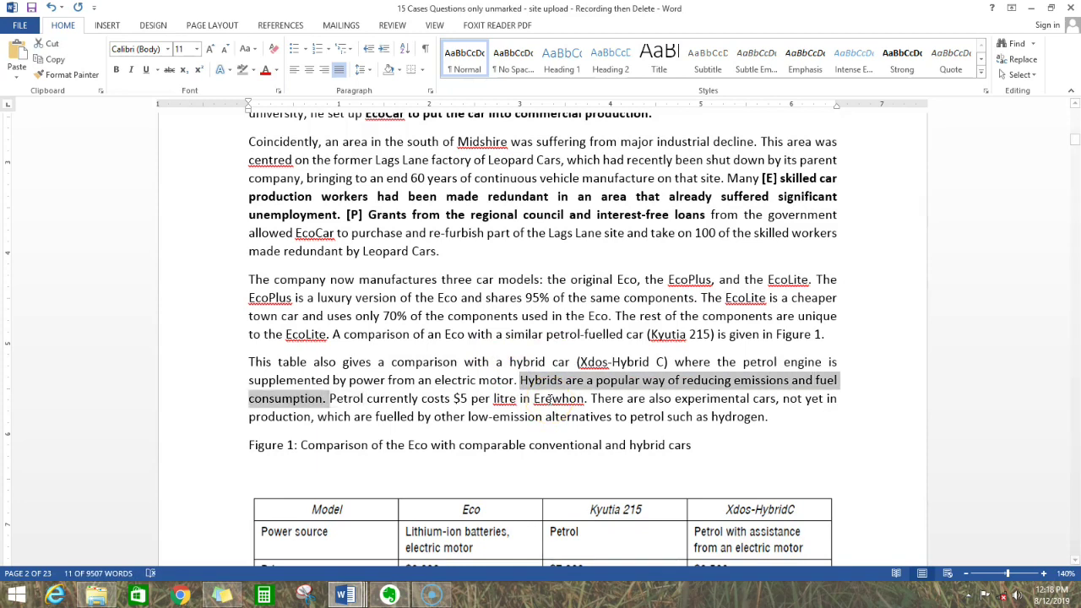
{"action": "key", "text": "ctrl+b"}
{"action": "key", "text": "Right"}
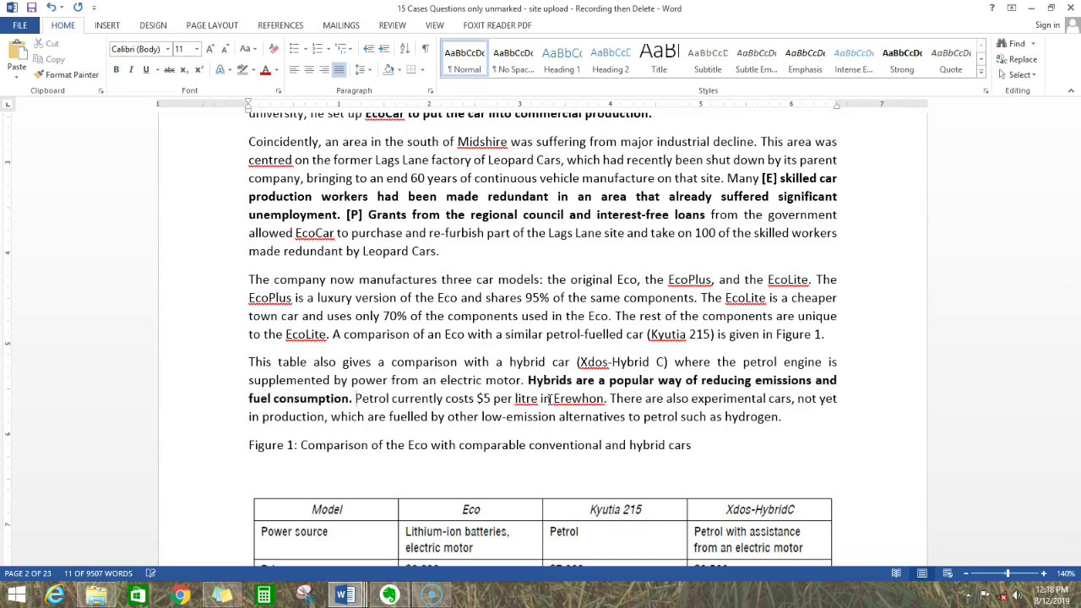
Check the PESTEL key and tag the bolded hybrids sentence with [S] in front of "Hybrids"
{"action": "key", "text": "Up"}
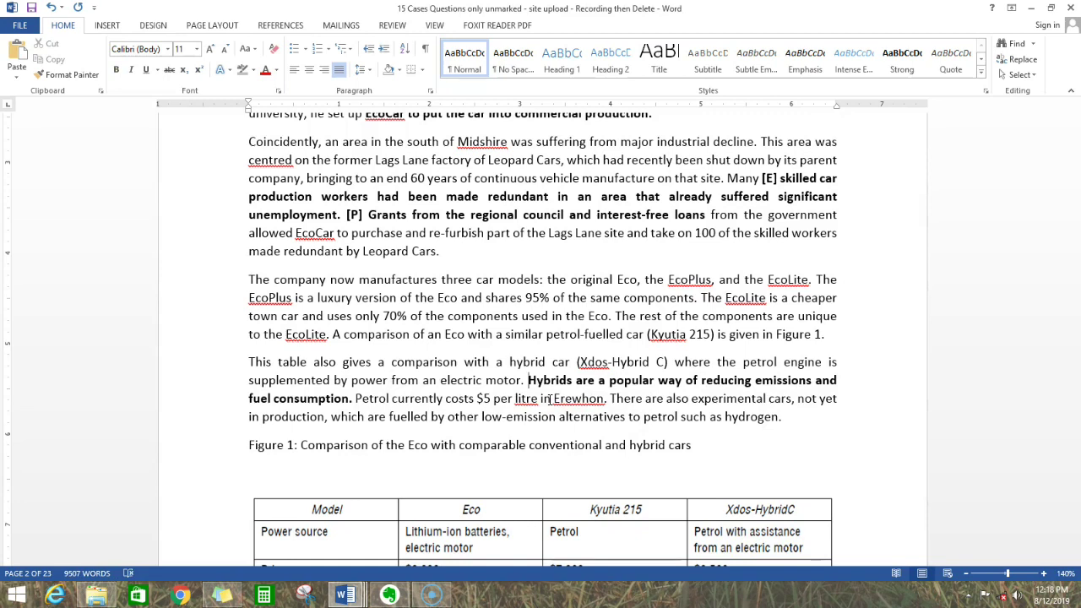
{"action": "scroll", "coordinate": [431, 304], "scroll_direction": "up", "scroll_amount": 5}
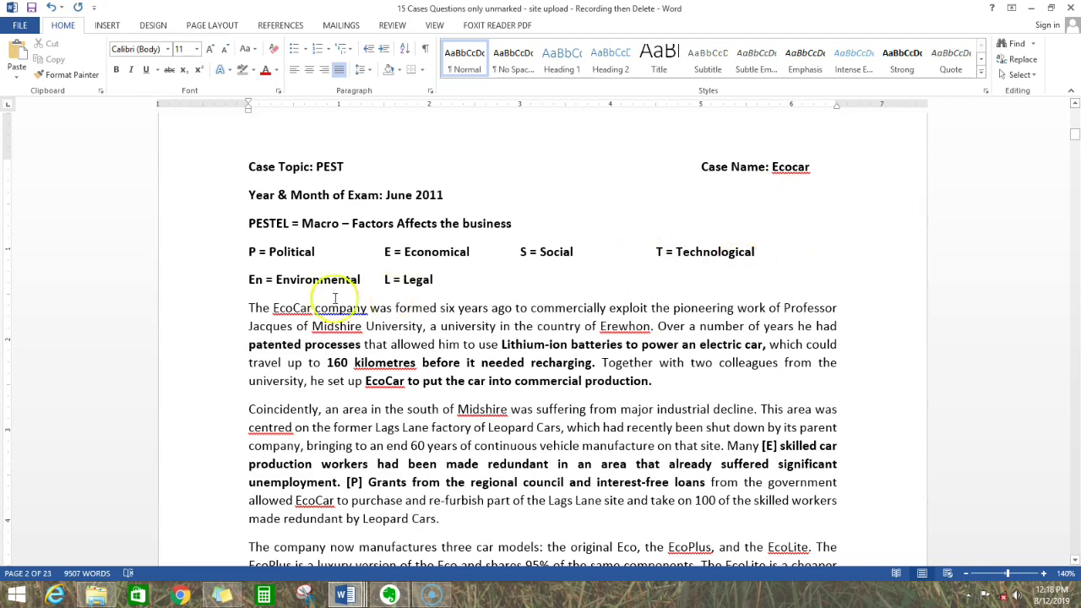
{"action": "scroll", "coordinate": [482, 289], "scroll_direction": "down", "scroll_amount": 5}
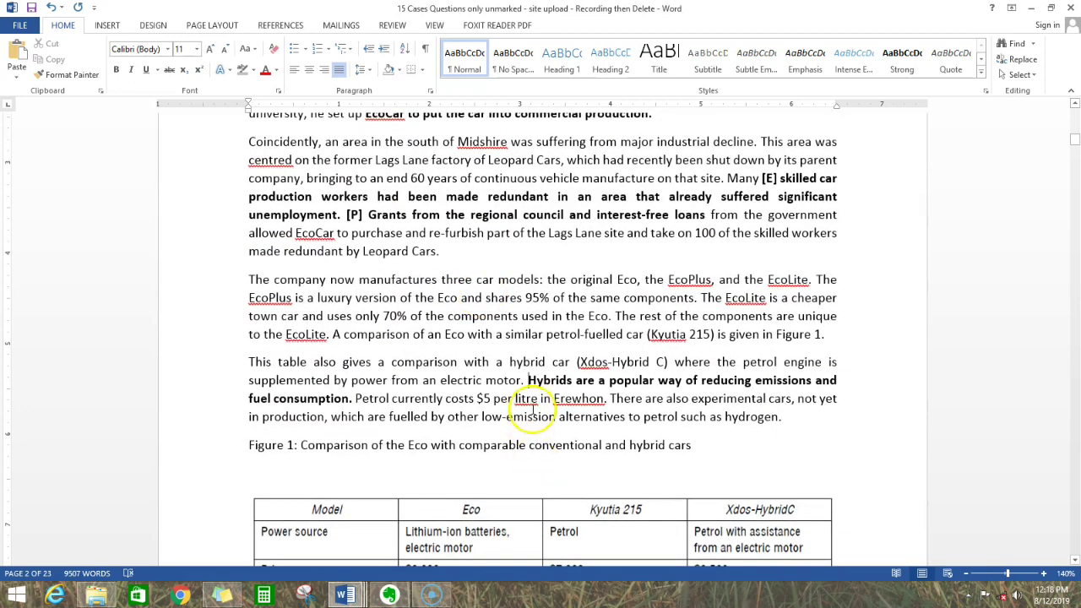
{"action": "left_click", "coordinate": [528, 380]}
{"action": "type", "text": "[E]"}
{"action": "key", "text": "BackSpace"}
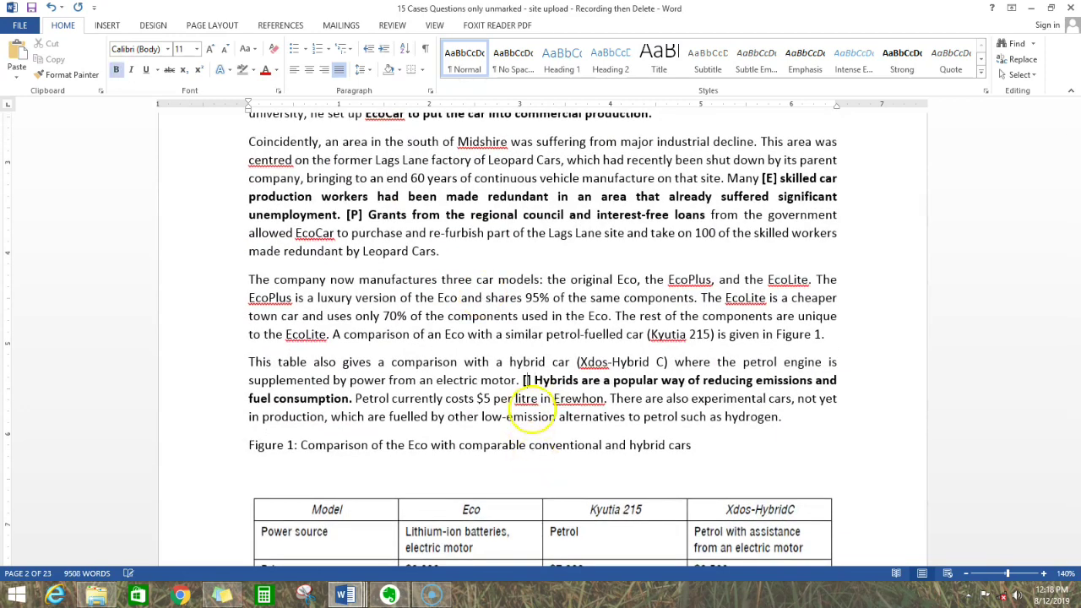
{"action": "type", "text": "S"}
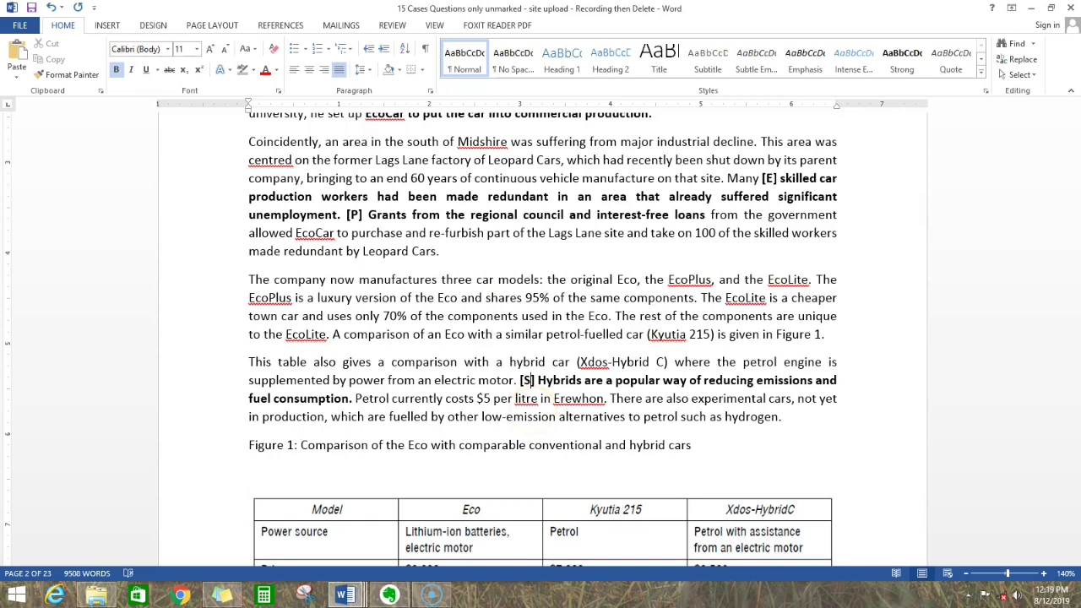
{"action": "key", "text": "ctrl+s"}
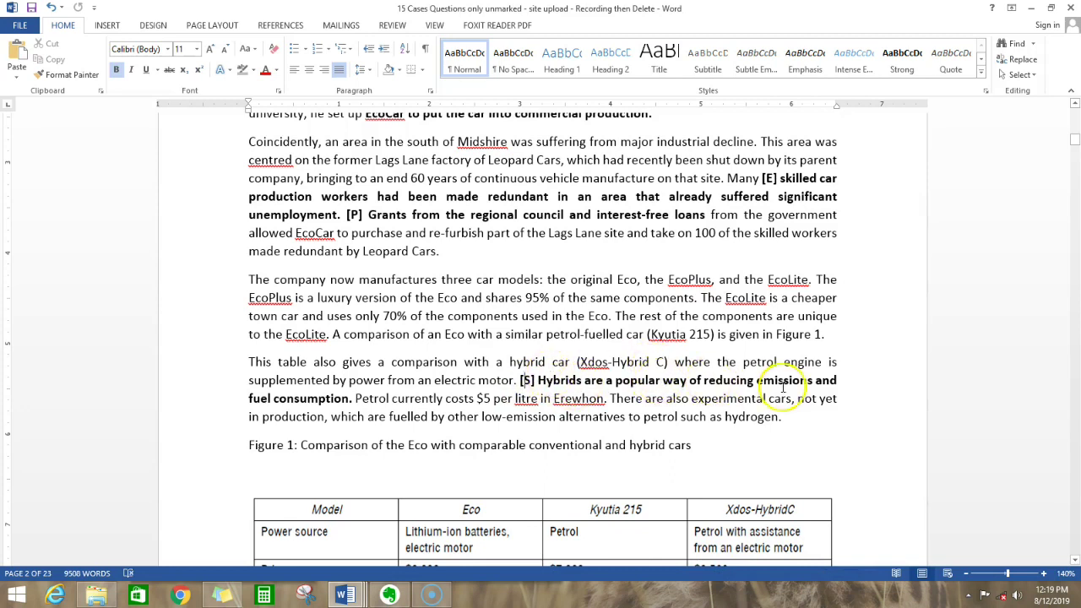
{"action": "double_click", "coordinate": [624, 381]}
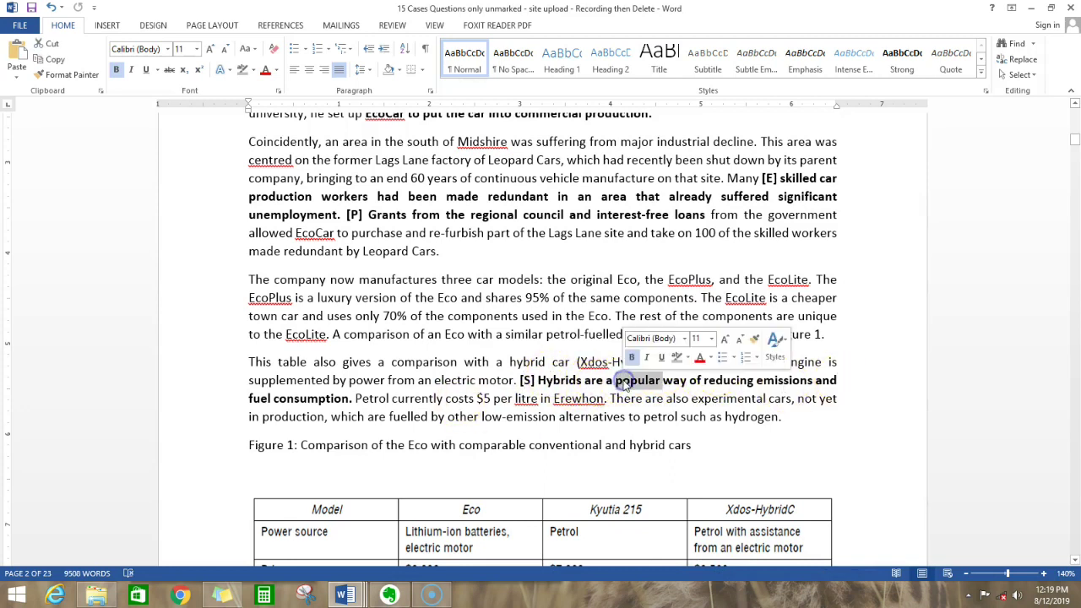
{"action": "left_click", "coordinate": [524, 384]}
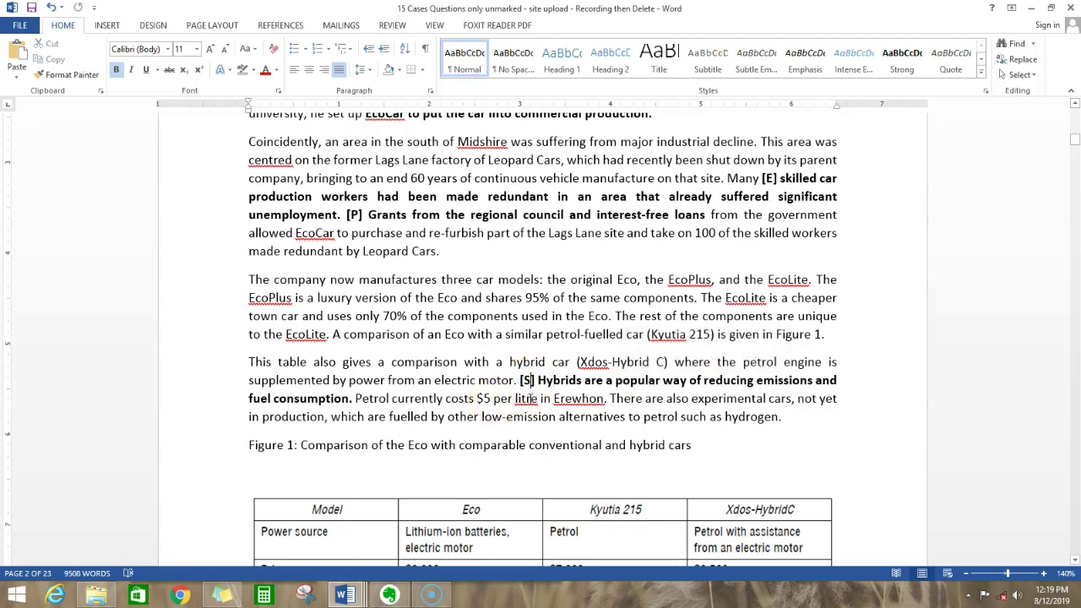
Examine the Figure 1 table comparing the Eco with the Kyutia 215 and the Xdos-HybridC across both pages
{"action": "scroll", "coordinate": [532, 414], "scroll_direction": "down", "scroll_amount": 3}
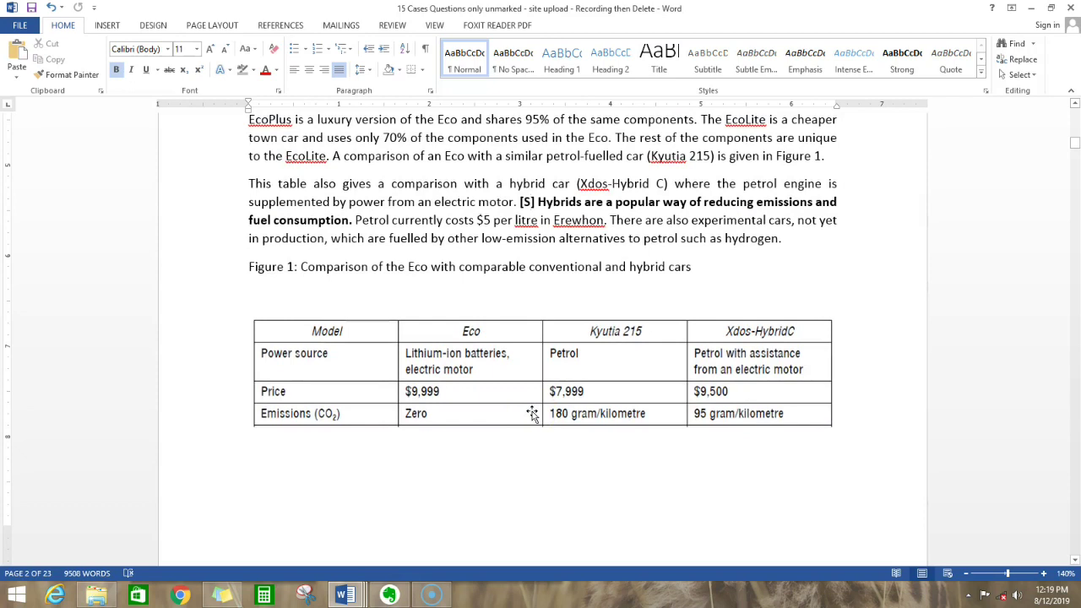
{"action": "scroll", "coordinate": [532, 414], "scroll_direction": "down", "scroll_amount": 2}
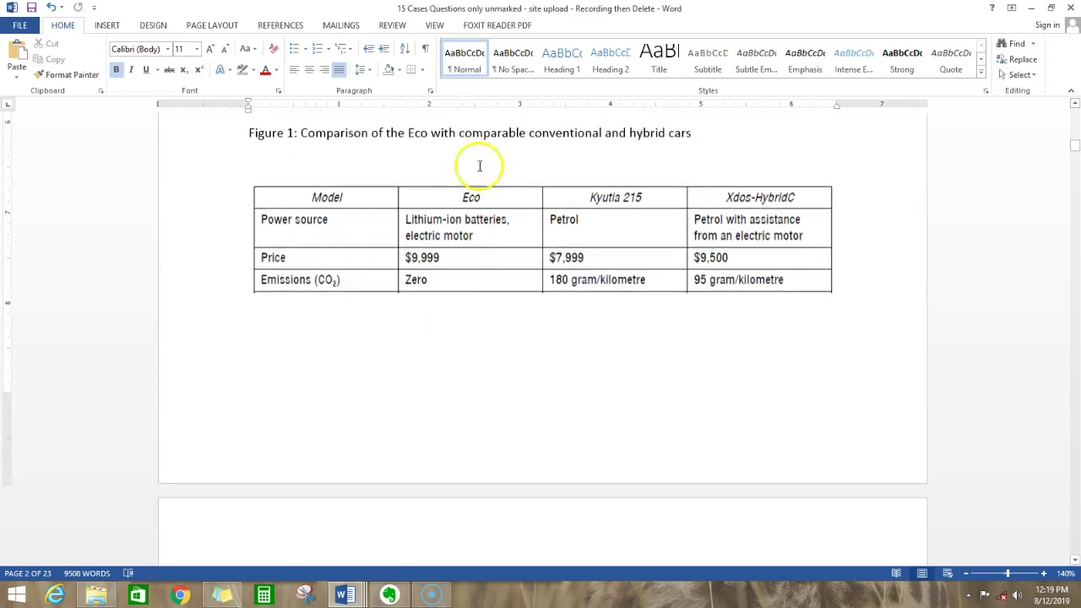
{"action": "left_click", "coordinate": [279, 207]}
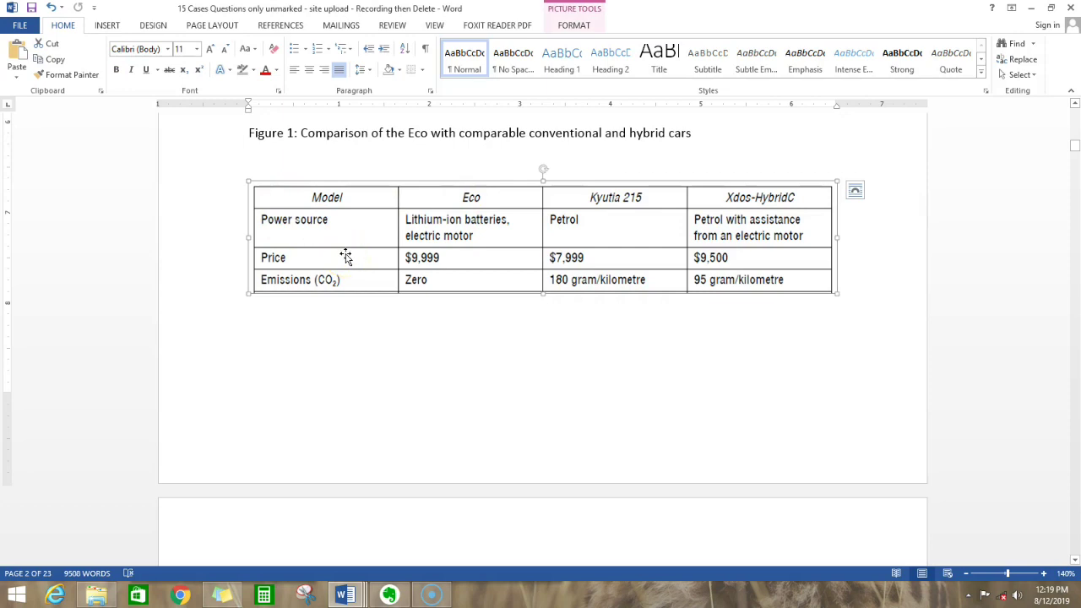
{"action": "left_click", "coordinate": [336, 196]}
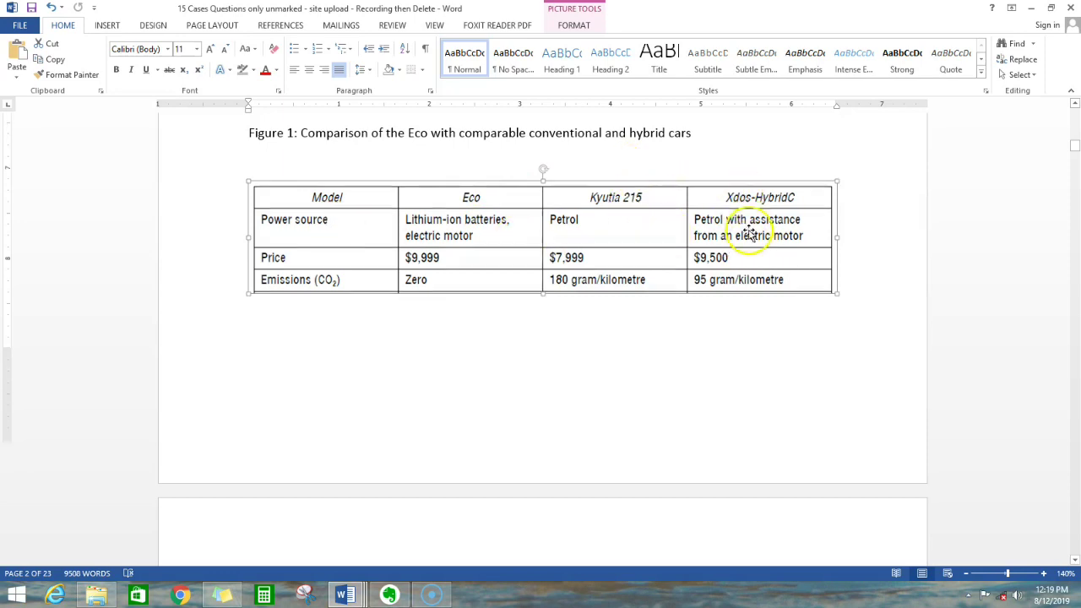
{"action": "scroll", "coordinate": [750, 229], "scroll_direction": "down", "scroll_amount": 5}
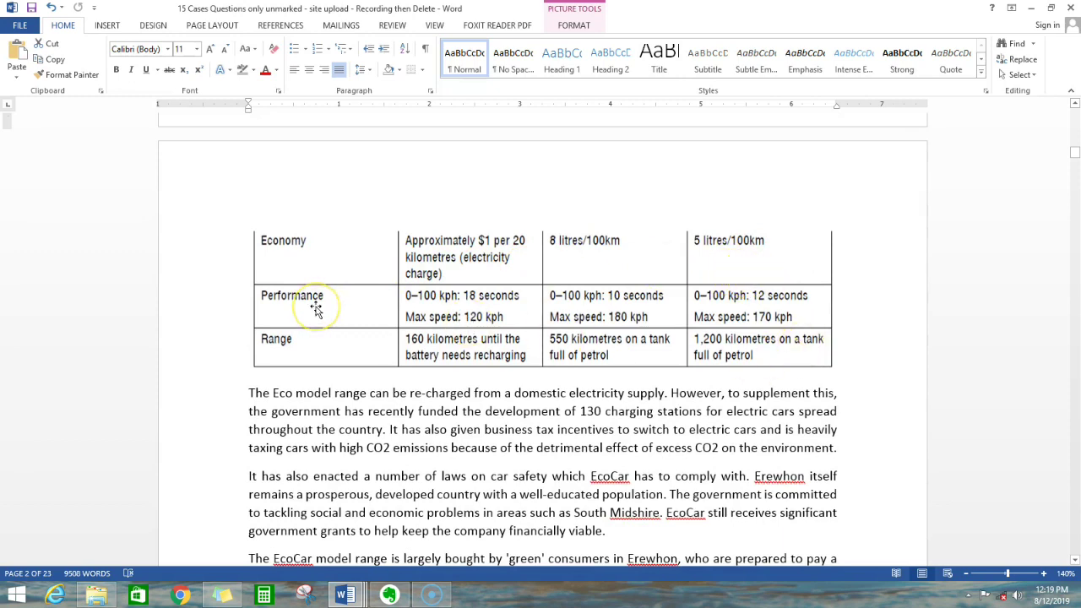
{"action": "scroll", "coordinate": [315, 310], "scroll_direction": "down", "scroll_amount": 3}
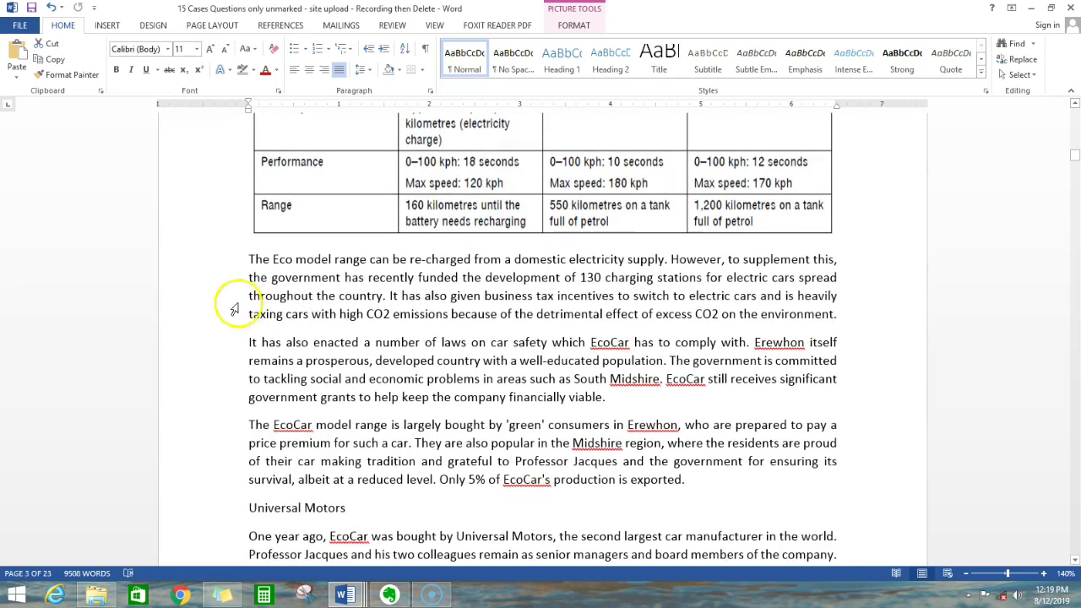
Read the sentence below the table about re-charging the Eco model range from a domestic electricity supply
{"action": "left_click", "coordinate": [248, 254]}
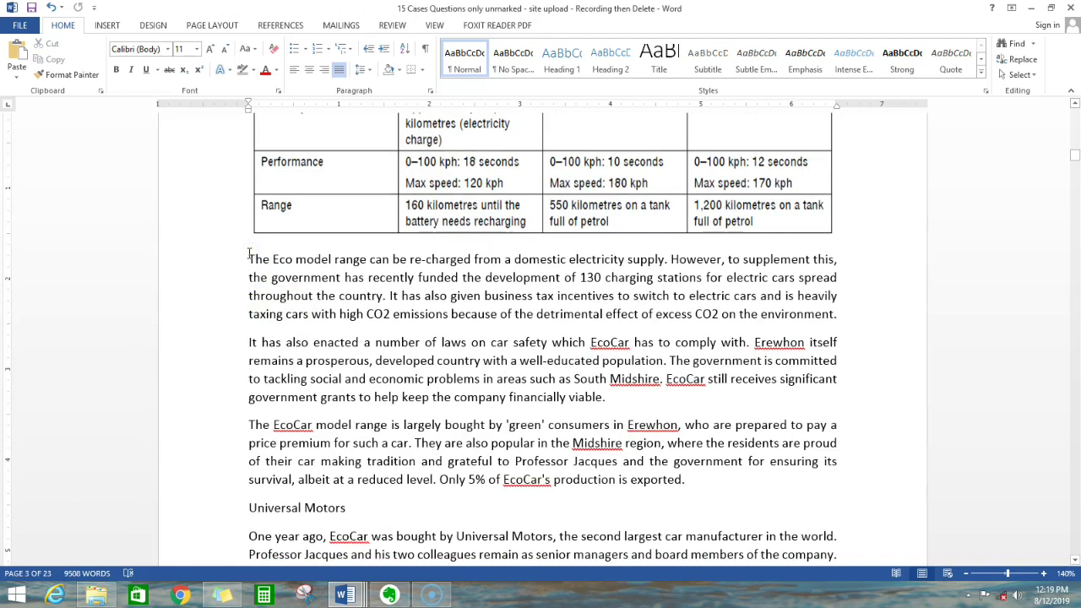
{"action": "key", "text": "ctrl+shift+Right"}
{"action": "key", "text": "ctrl+shift+Right"}
{"action": "key", "text": "ctrl+shift+Right"}
{"action": "key", "text": "ctrl+shift+Right"}
{"action": "key", "text": "ctrl+shift+Right"}
{"action": "key", "text": "ctrl+shift+Right"}
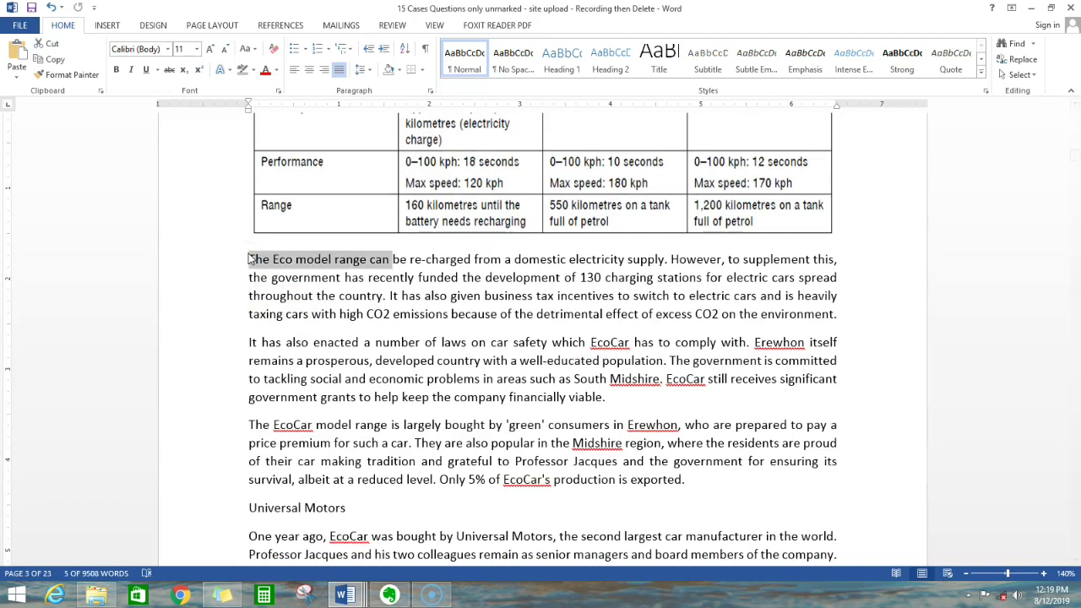
{"action": "key", "text": "ctrl+shift+Right"}
{"action": "key", "text": "ctrl+shift+Right"}
{"action": "key", "text": "ctrl+shift+Right"}
{"action": "key", "text": "ctrl+shift+Right"}
{"action": "key", "text": "ctrl+shift+Right"}
{"action": "key", "text": "ctrl+shift+Right"}
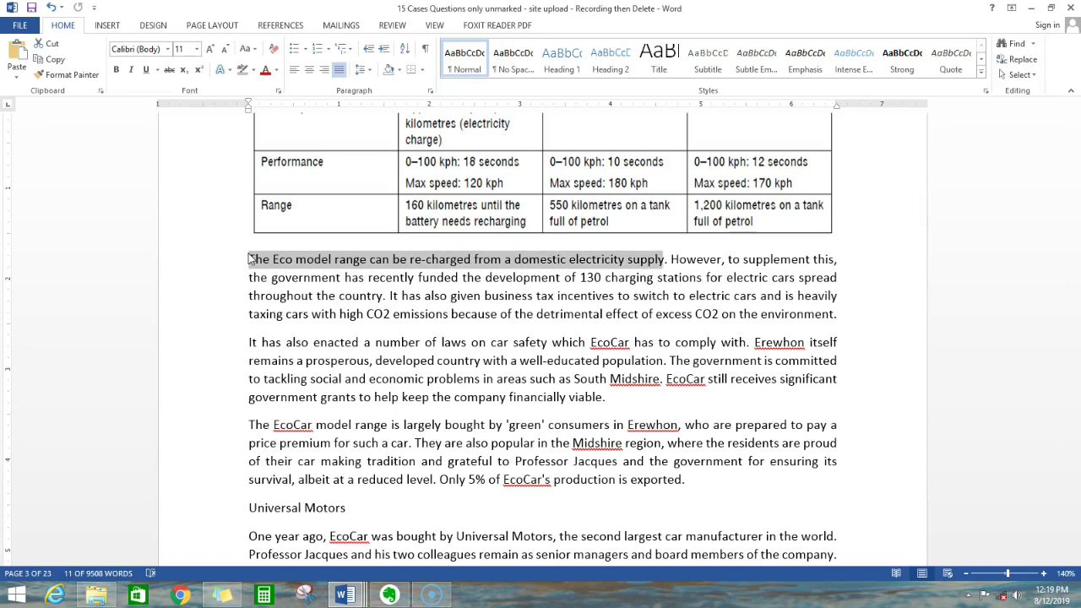
{"action": "key", "text": "ctrl+shift+Right"}
Read the clause about the government funding 130 charging stations for electric cars throughout the country
{"action": "key", "text": "Right"}
{"action": "key", "text": "ctrl+Right"}
{"action": "key", "text": "ctrl+Right"}
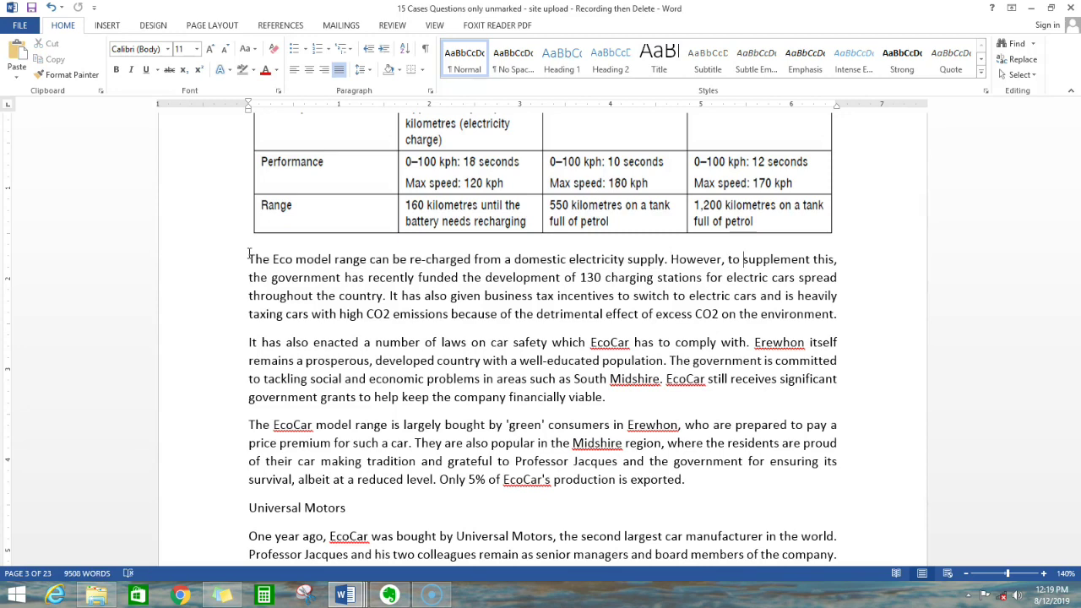
{"action": "key", "text": "ctrl+Right"}
{"action": "key", "text": "ctrl+shift+Right"}
{"action": "key", "text": "ctrl+shift+Right"}
{"action": "key", "text": "ctrl+shift+Right"}
{"action": "key", "text": "ctrl+shift+Right"}
{"action": "key", "text": "ctrl+shift+Right"}
{"action": "key", "text": "ctrl+shift+Right"}
{"action": "key", "text": "ctrl+shift+Right"}
{"action": "key", "text": "ctrl+shift+Right"}
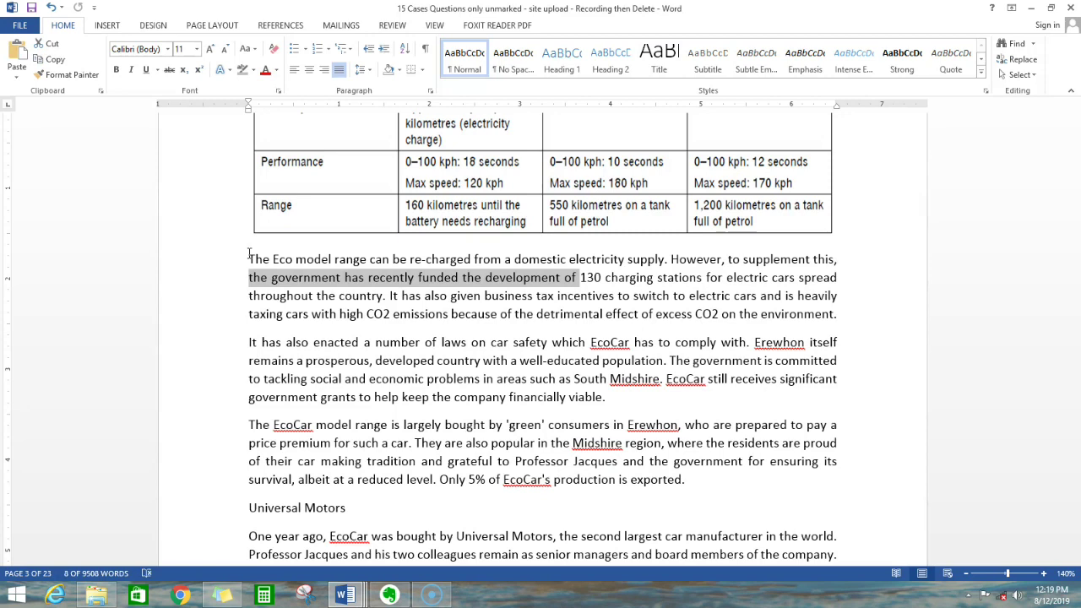
{"action": "key", "text": "ctrl+shift+Right"}
{"action": "key", "text": "ctrl+shift+Right"}
{"action": "key", "text": "ctrl+shift+Right"}
{"action": "key", "text": "ctrl+shift+Right"}
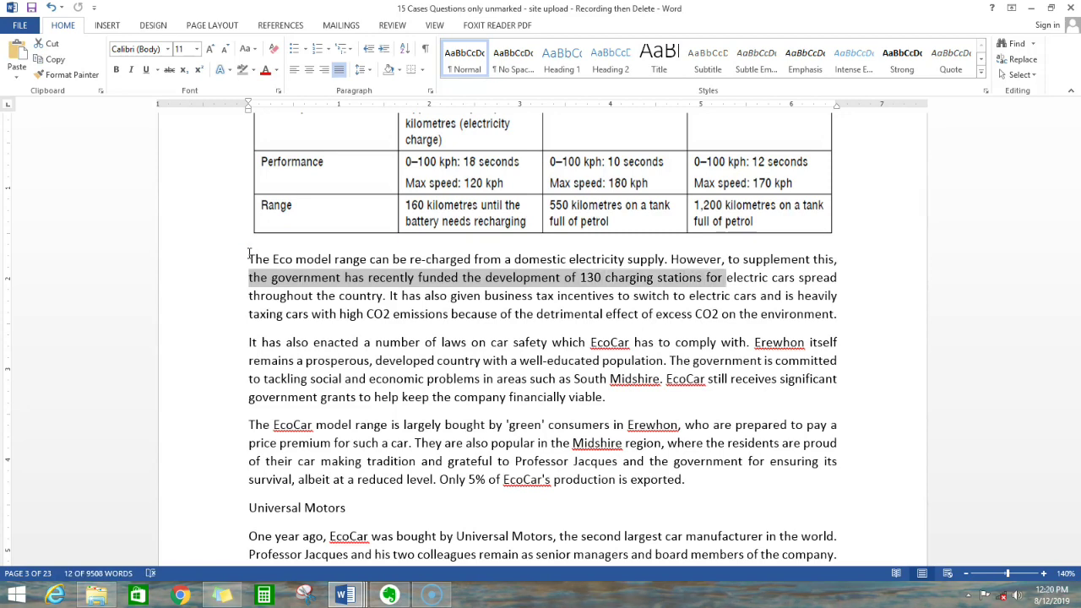
{"action": "key", "text": "ctrl+shift+Right"}
{"action": "key", "text": "ctrl+shift+Right"}
{"action": "key", "text": "ctrl+shift+Right"}
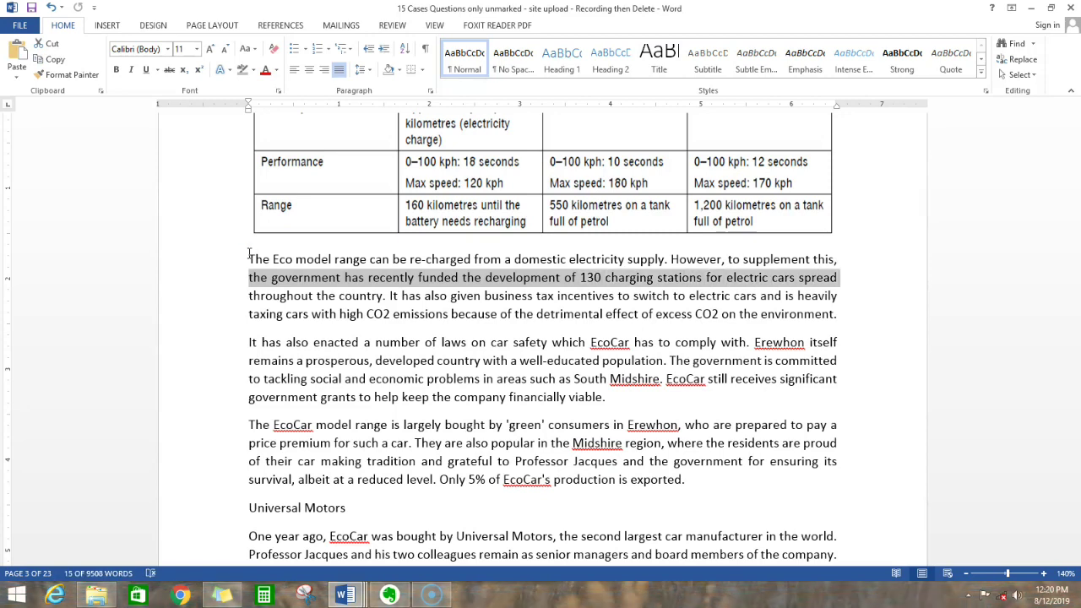
{"action": "key", "text": "ctrl+shift+Right"}
{"action": "key", "text": "ctrl+shift+Right"}
{"action": "key", "text": "ctrl+shift+Right"}
{"action": "key", "text": "ctrl+shift+Right"}
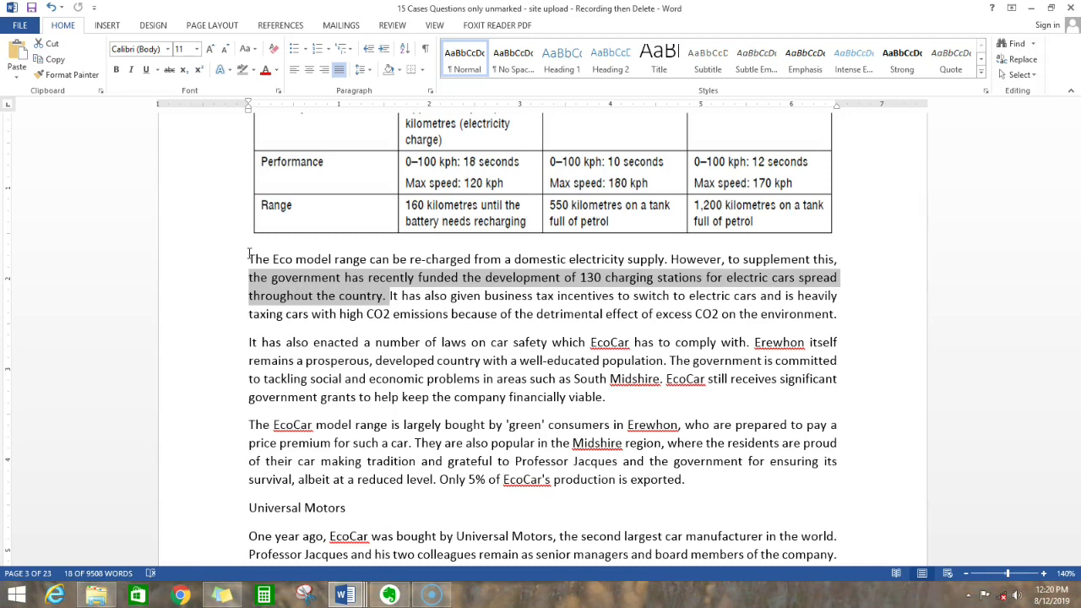
Insert a [P] tag before "the government has recently funded" in the paragraph below the table
{"action": "key", "text": "Left"}
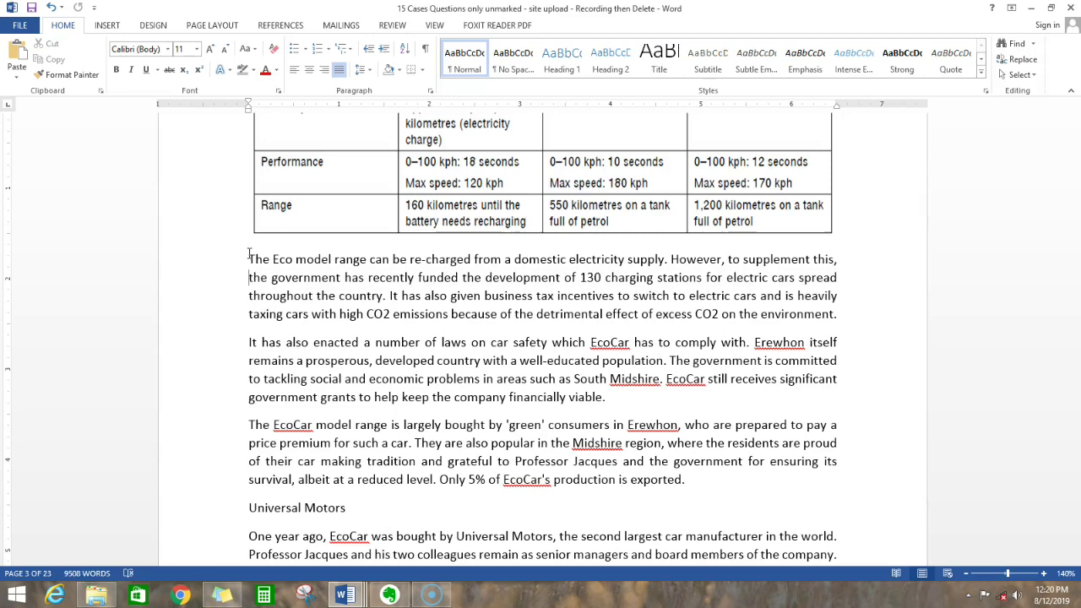
{"action": "type", "text": "[E]"}
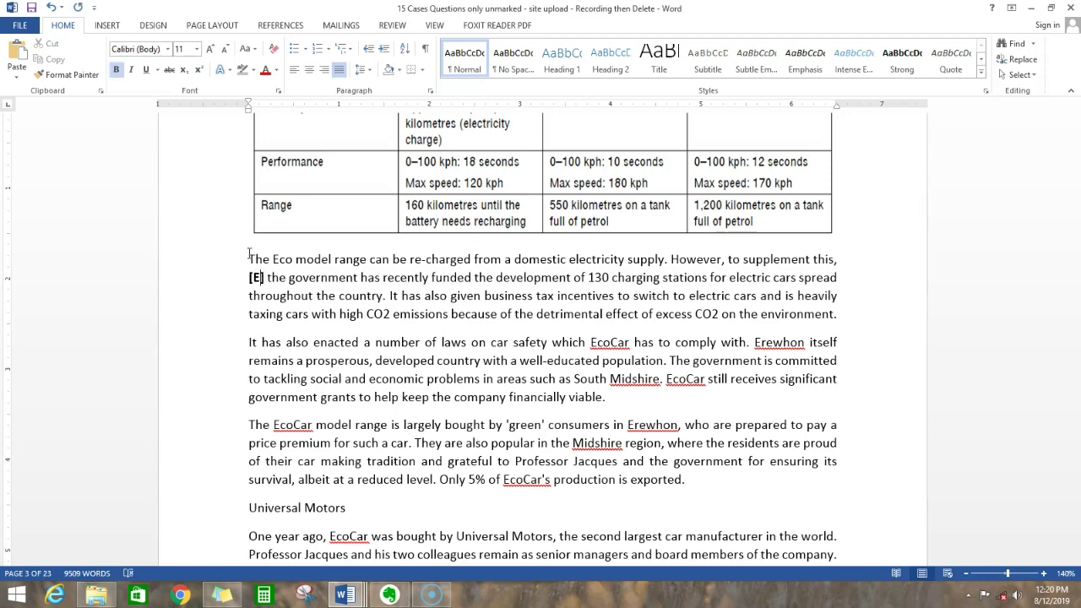
{"action": "type", "text": "P"}
{"action": "key", "text": "Right"}
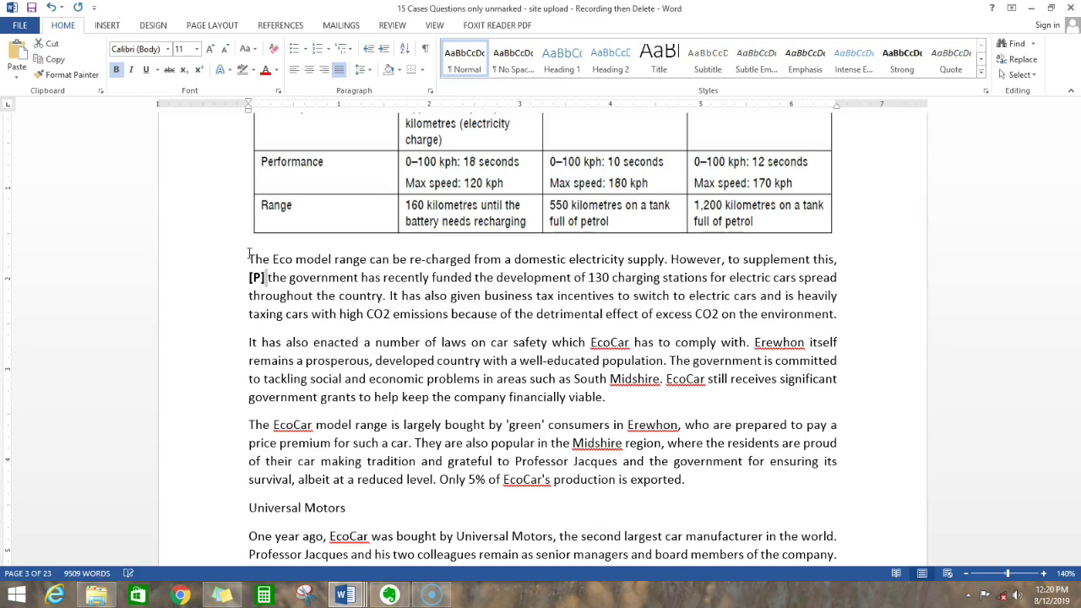
Bold the clause from "the government has recently funded" through "spread throughout the country."
{"action": "key", "text": "ctrl+shift+Right"}
{"action": "key", "text": "ctrl+shift+Right"}
{"action": "key", "text": "ctrl+shift+Right"}
{"action": "key", "text": "ctrl+shift+Right"}
{"action": "key", "text": "ctrl+shift+Right"}
{"action": "key", "text": "ctrl+shift+Right"}
{"action": "key", "text": "ctrl+shift+Right"}
{"action": "key", "text": "ctrl+shift+Right"}
{"action": "key", "text": "ctrl+shift+Right"}
{"action": "key", "text": "ctrl+shift+Right"}
{"action": "key", "text": "ctrl+shift+Right"}
{"action": "key", "text": "ctrl+shift+Right"}
{"action": "key", "text": "ctrl+shift+Right"}
{"action": "key", "text": "ctrl+shift+Right"}
{"action": "key", "text": "ctrl+shift+Right"}
{"action": "key", "text": "ctrl+shift+Right"}
{"action": "key", "text": "ctrl+shift+Right"}
{"action": "key", "text": "ctrl+shift+Right"}
{"action": "key", "text": "ctrl+shift+Right"}
{"action": "key", "text": "ctrl+shift+Right"}
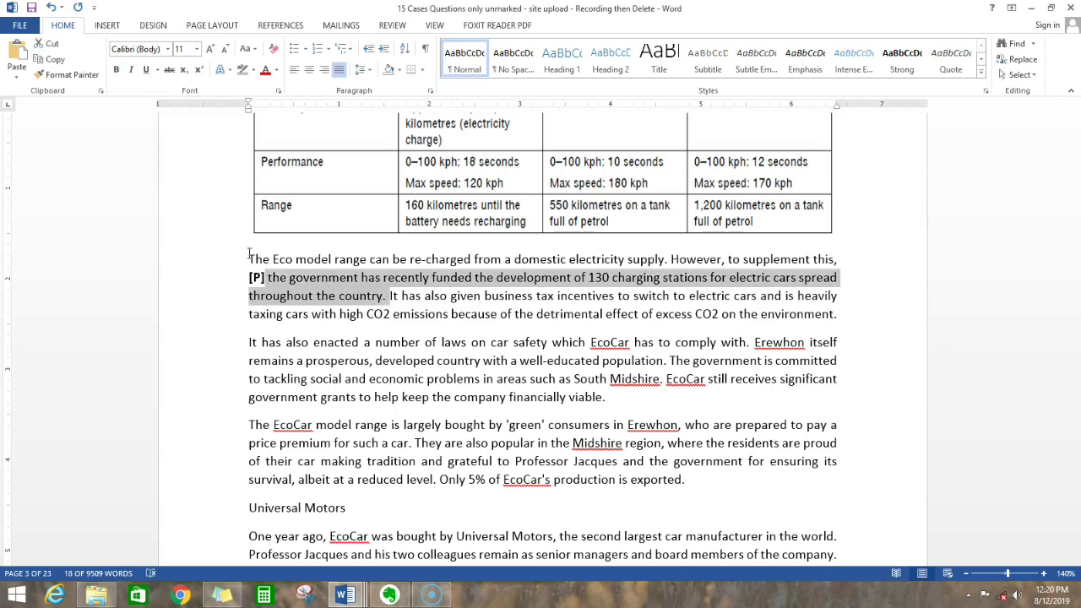
{"action": "key", "text": "ctrl+b"}
{"action": "key", "text": "Right"}
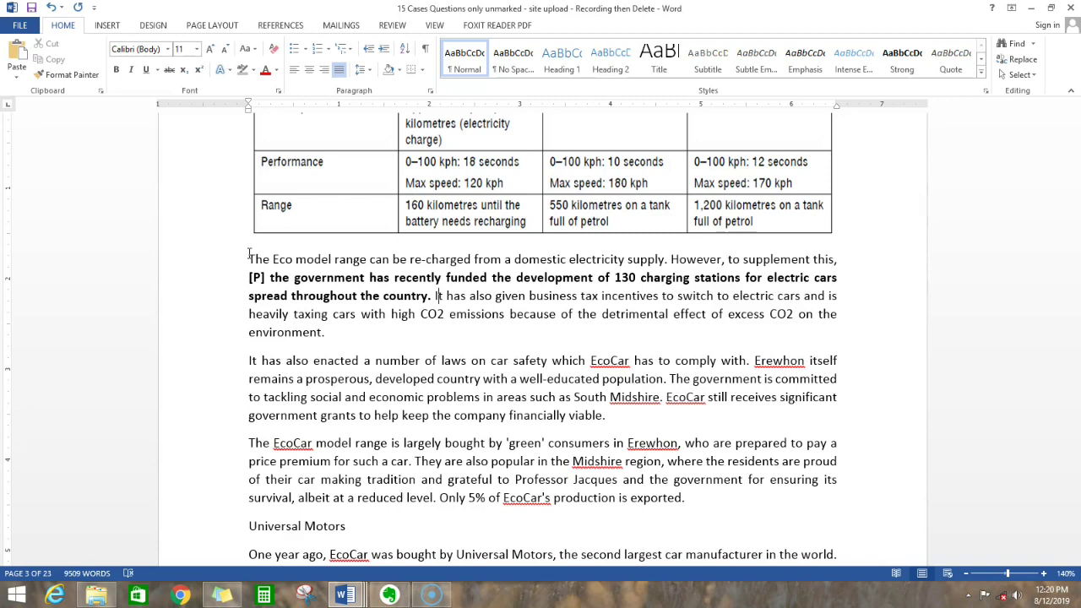
Read the clause about business tax incentives to switch to electric cars
{"action": "key", "text": "ctrl+shift+Right"}
{"action": "key", "text": "ctrl+shift+Right"}
{"action": "key", "text": "ctrl+shift+Right"}
{"action": "key", "text": "ctrl+shift+Right"}
{"action": "key", "text": "ctrl+shift+Right"}
{"action": "key", "text": "ctrl+shift+Right"}
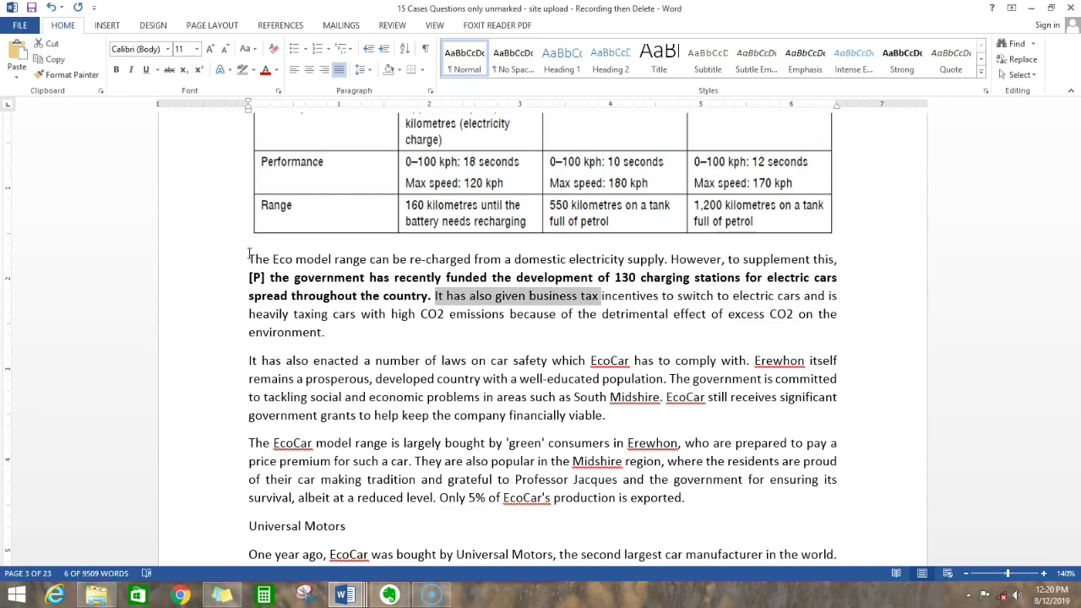
{"action": "key", "text": "ctrl+shift+Right"}
{"action": "key", "text": "ctrl+shift+Right"}
{"action": "key", "text": "ctrl+shift+Right"}
{"action": "key", "text": "ctrl+shift+Right"}
{"action": "key", "text": "ctrl+shift+Right"}
{"action": "key", "text": "ctrl+shift+Right"}
{"action": "key", "text": "ctrl+shift+Right"}
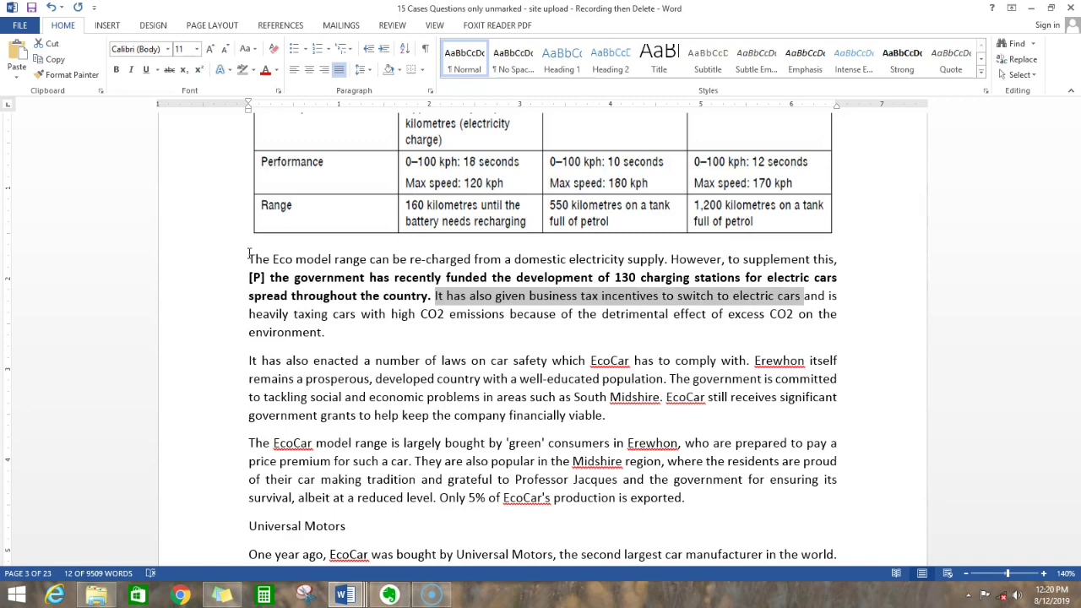
Read on about the heavy taxing of cars with high CO2 emissions, and place the text cursor before "business tax incentives"
{"action": "key", "text": "ctrl+shift+Right"}
{"action": "key", "text": "ctrl+shift+Right"}
{"action": "key", "text": "ctrl+shift+Right"}
{"action": "key", "text": "ctrl+shift+Right"}
{"action": "key", "text": "ctrl+shift+Right"}
{"action": "key", "text": "ctrl+shift+Right"}
{"action": "key", "text": "ctrl+shift+Right"}
{"action": "key", "text": "ctrl+shift+Right"}
{"action": "key", "text": "ctrl+shift+Right"}
{"action": "key", "text": "ctrl+shift+Right"}
{"action": "key", "text": "ctrl+shift+Right"}
{"action": "key", "text": "ctrl+shift+Right"}
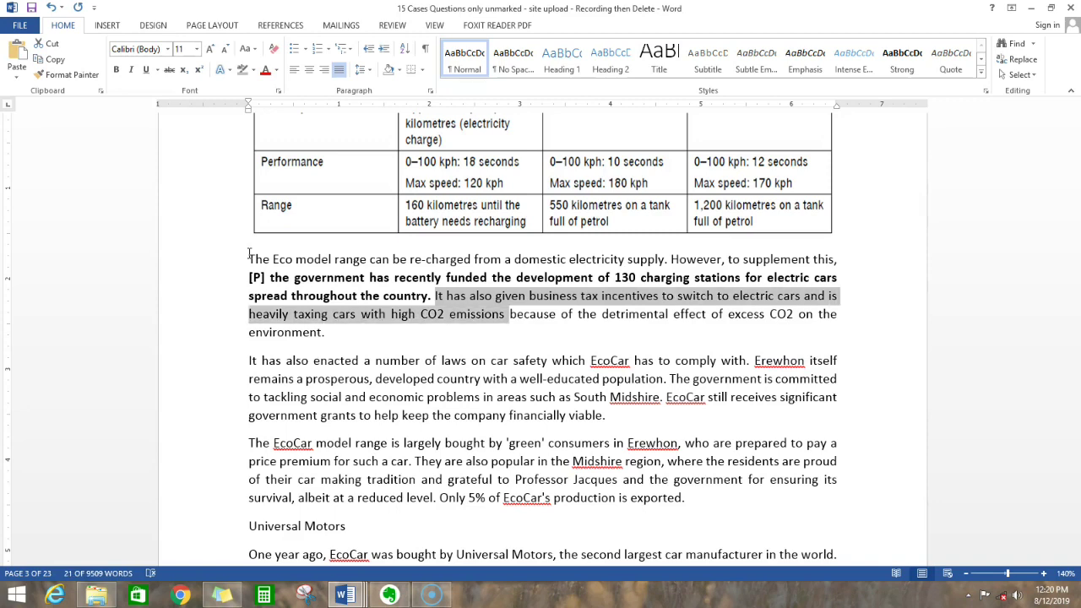
{"action": "key", "text": "ctrl+shift+Left"}
{"action": "key", "text": "ctrl+shift+Left"}
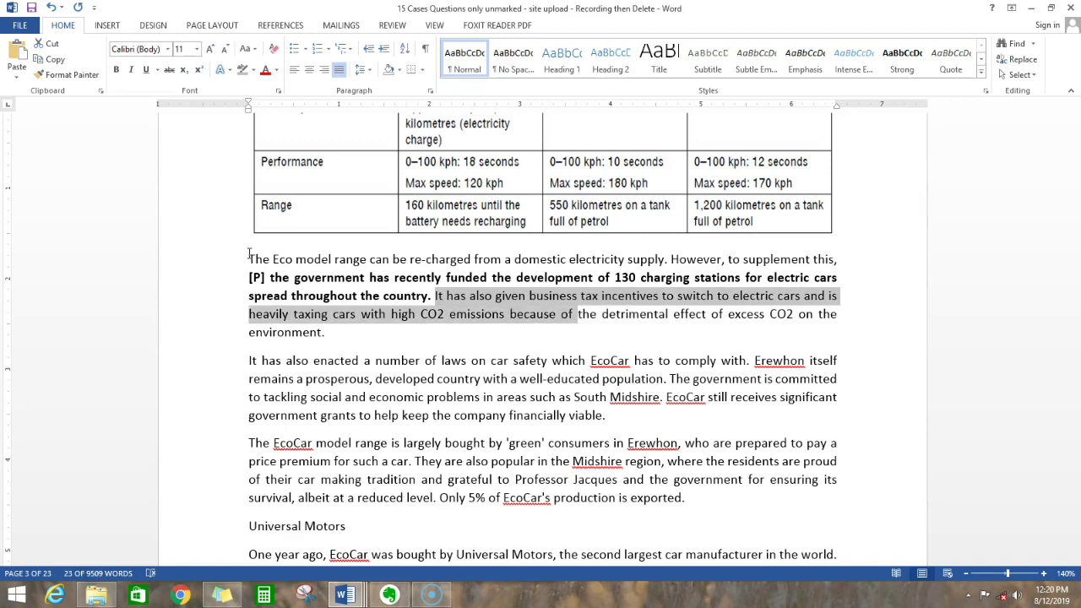
{"action": "key", "text": "ctrl+shift+Left"}
{"action": "key", "text": "ctrl+shift+Left"}
{"action": "key", "text": "Left"}
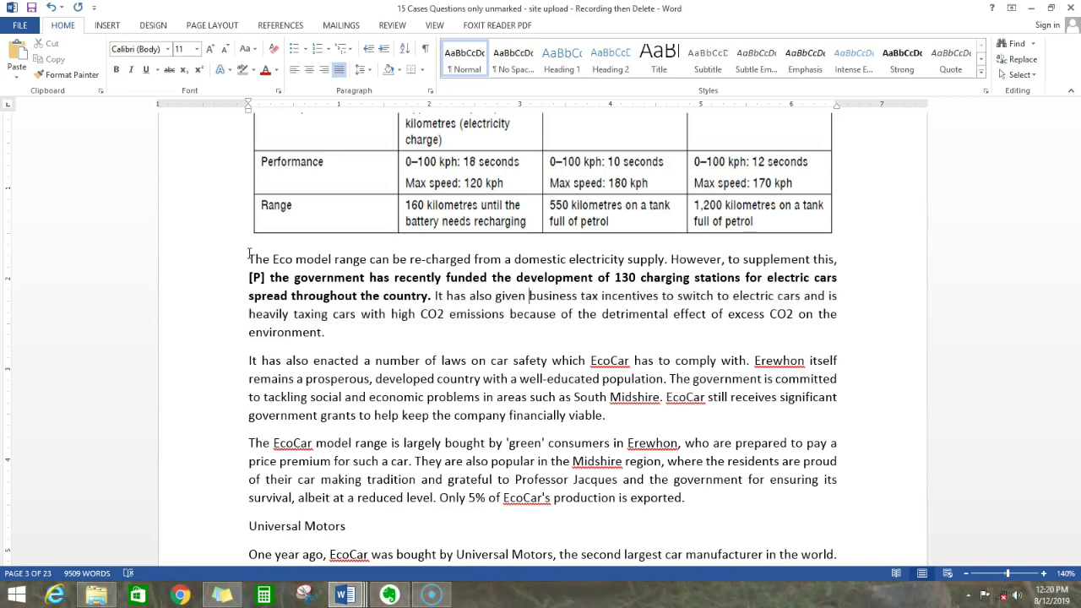
Insert a bold [P] tag before "business tax incentives" in the paragraph below the table
{"action": "key", "text": "ctrl+b"}
{"action": "type", "text": "[E]"}
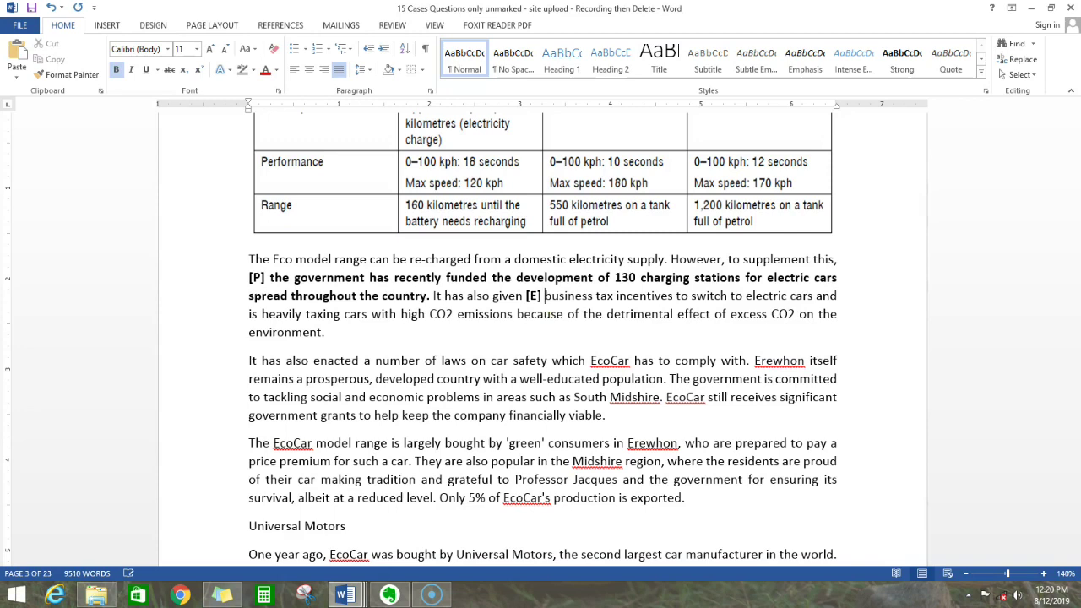
{"action": "key", "text": "BackSpace"}
{"action": "type", "text": "P"}
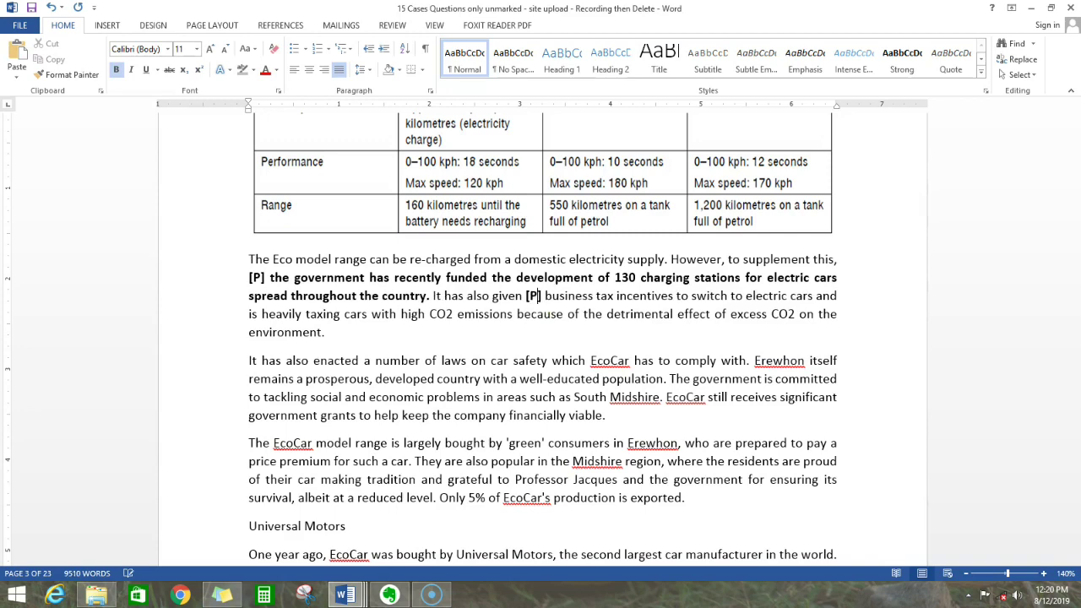
Bold the phrase "business tax incentives to switch to electric cars"
{"action": "key", "text": "ctrl+shift+Right"}
{"action": "key", "text": "ctrl+shift+Right"}
{"action": "key", "text": "ctrl+shift+Right"}
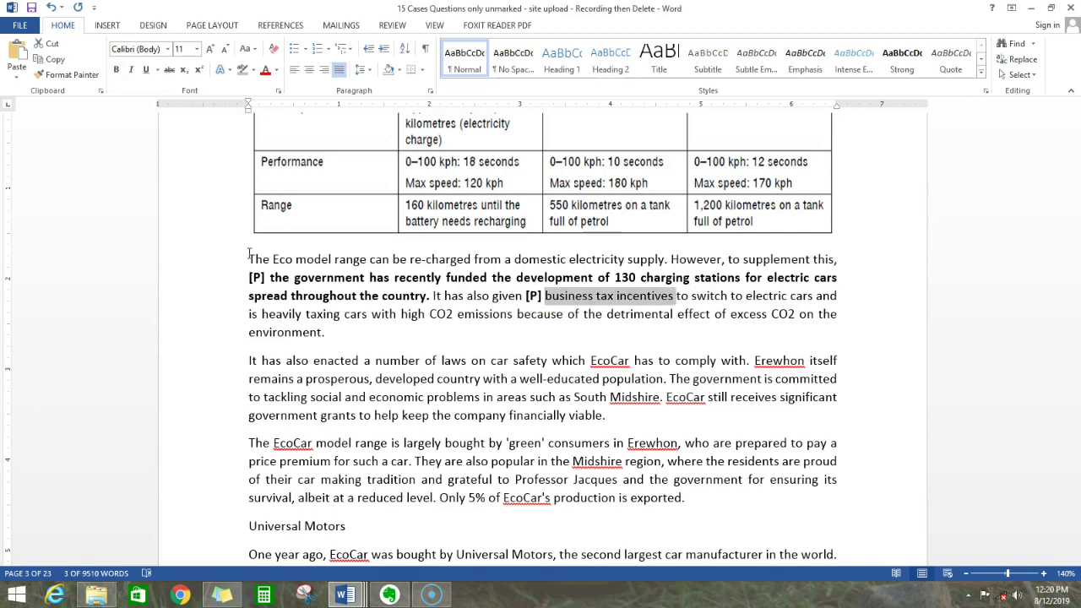
{"action": "key", "text": "ctrl+shift+Right"}
{"action": "key", "text": "ctrl+shift+Right"}
{"action": "key", "text": "ctrl+shift+Right"}
{"action": "key", "text": "ctrl+shift+Right"}
{"action": "key", "text": "ctrl+shift+Right"}
{"action": "key", "text": "ctrl+b"}
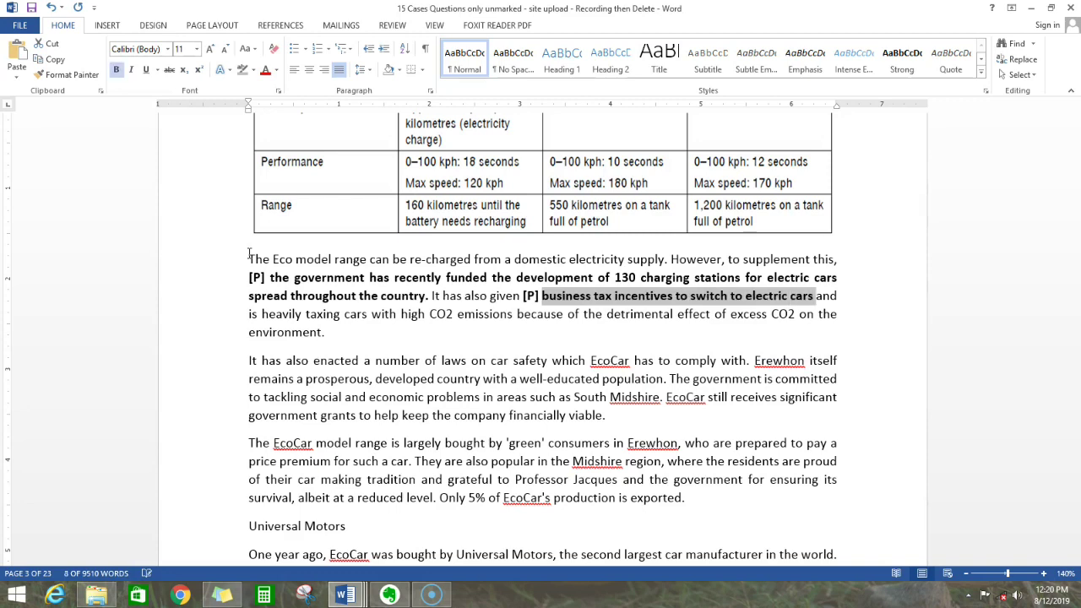
Insert a bold [P] tag before "heavily taxing cars" in the same sentence
{"action": "key", "text": "Down"}
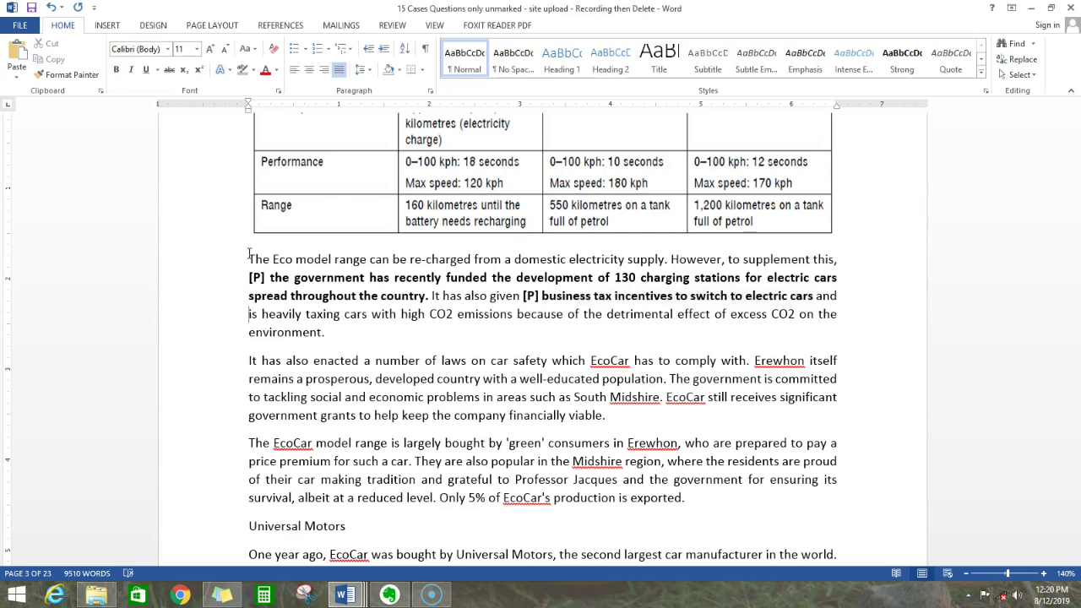
{"action": "key", "text": "ctrl+b"}
{"action": "type", "text": "[E]"}
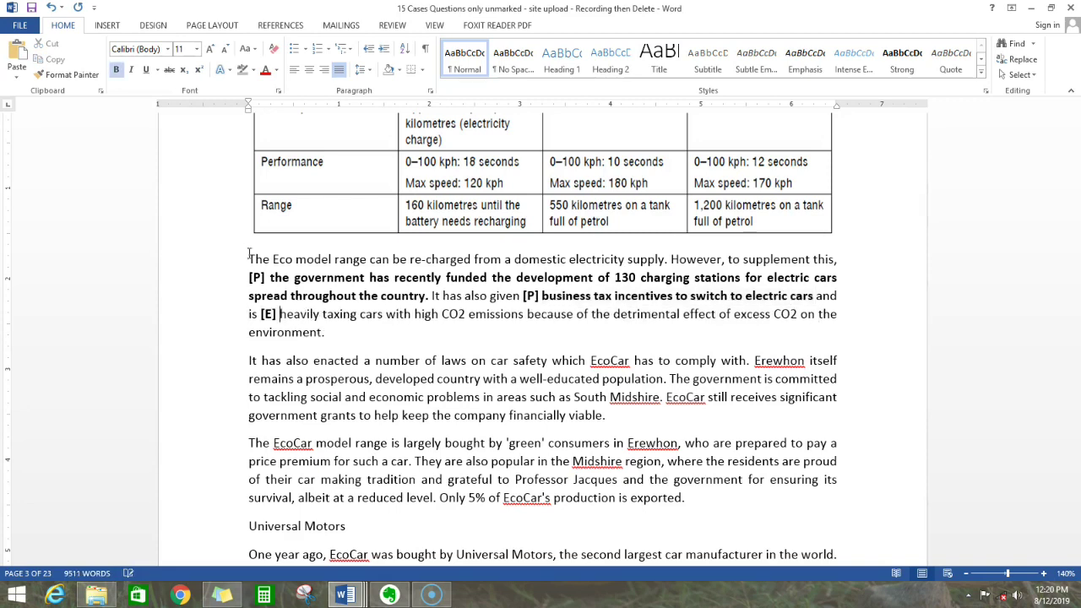
{"action": "key", "text": "Left"}
{"action": "key", "text": "Left"}
{"action": "key", "text": "BackSpace"}
{"action": "type", "text": "P"}
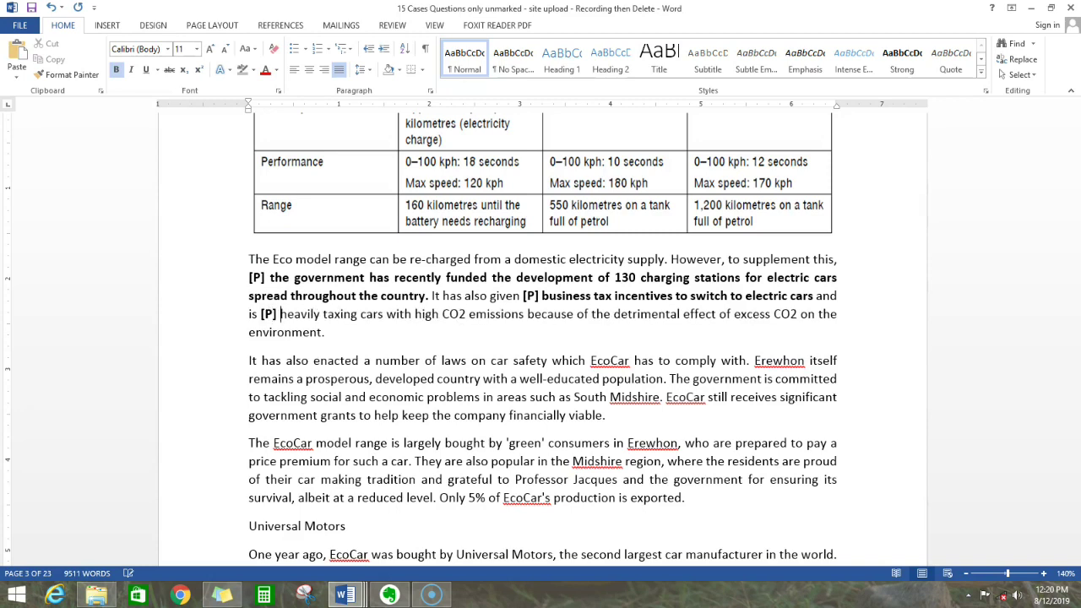
Bold the phrase "heavily taxing cars with high CO2 emissions"
{"action": "key", "text": "ctrl+shift+Right"}
{"action": "key", "text": "ctrl+shift+Right"}
{"action": "key", "text": "ctrl+shift+Right"}
{"action": "key", "text": "ctrl+shift+Right"}
{"action": "key", "text": "ctrl+shift+Right"}
{"action": "key", "text": "ctrl+shift+Right"}
{"action": "key", "text": "ctrl+shift+Right"}
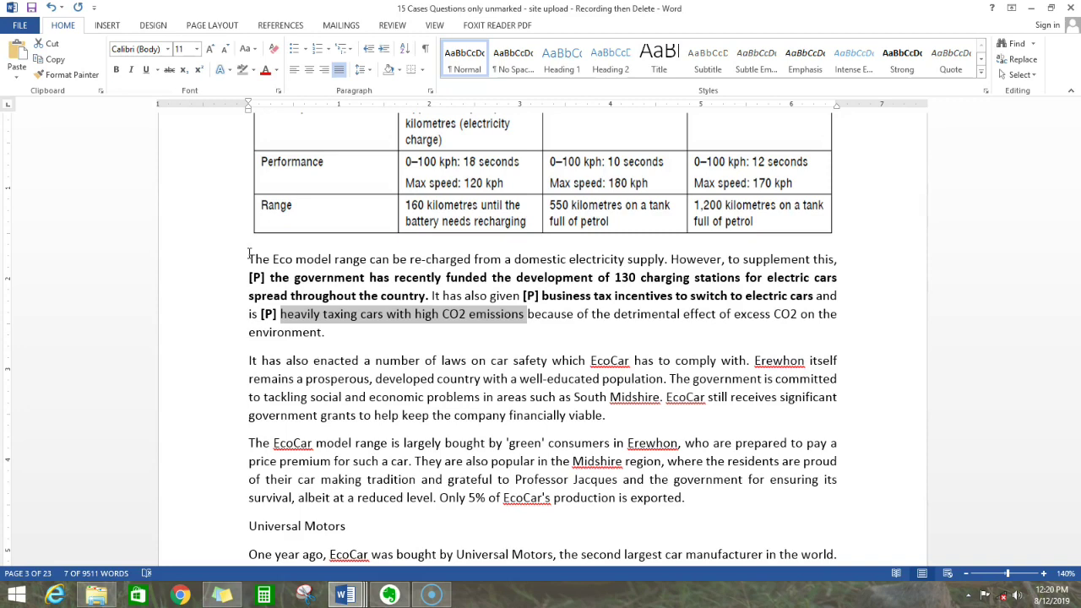
{"action": "key", "text": "ctrl+b"}
Read the rest of the sentence about the detrimental effect of excess CO2 on the environment
{"action": "key", "text": "Right"}
{"action": "key", "text": "Right"}
{"action": "key", "text": "Right"}
{"action": "key", "text": "Right"}
{"action": "key", "text": "Right"}
{"action": "key", "text": "Right"}
{"action": "key", "text": "Right"}
{"action": "key", "text": "Right"}
{"action": "key", "text": "Right"}
{"action": "key", "text": "Right"}
{"action": "key", "text": "Right"}
{"action": "key", "text": "Right"}
{"action": "key", "text": "Right"}
{"action": "key", "text": "Right"}
{"action": "key", "text": "Right"}
{"action": "key", "text": "Right"}
{"action": "key", "text": "Right"}
{"action": "key", "text": "Right"}
{"action": "key", "text": "Right"}
{"action": "key", "text": "Right"}
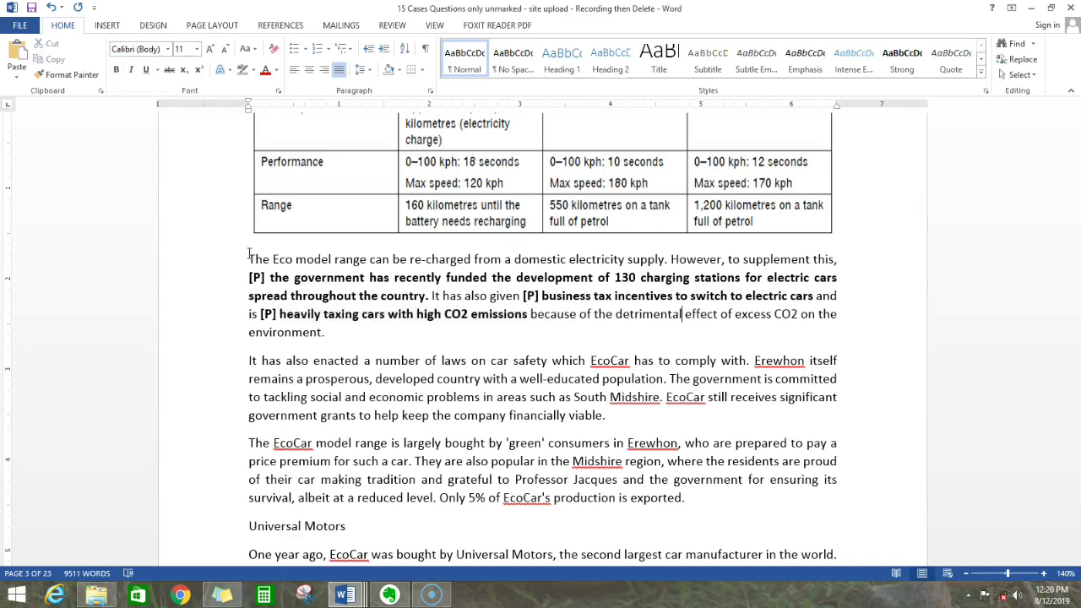
{"action": "key", "text": "Right"}
{"action": "key", "text": "Right"}
{"action": "key", "text": "Right"}
{"action": "key", "text": "Right"}
{"action": "key", "text": "shift+Home"}
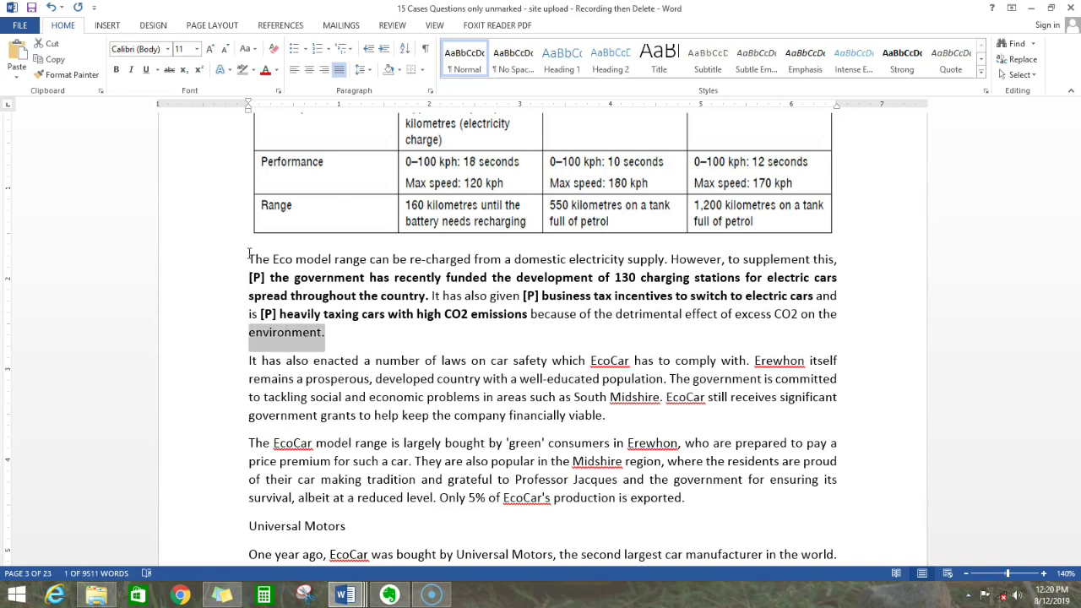
Re-examine the bolded clause on high CO2 emissions, singling out the word "taxing"
{"action": "key", "text": "Up"}
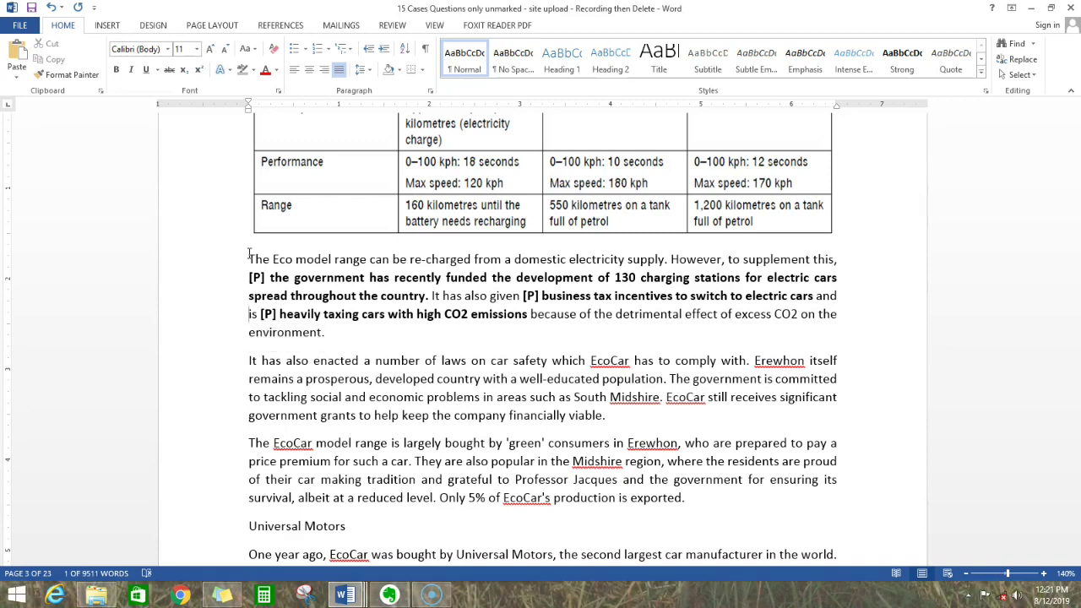
{"action": "key", "text": "Right"}
{"action": "key", "text": "Right"}
{"action": "key", "text": "Right"}
{"action": "key", "text": "Right"}
{"action": "key", "text": "Right"}
{"action": "key", "text": "Right"}
{"action": "key", "text": "Right"}
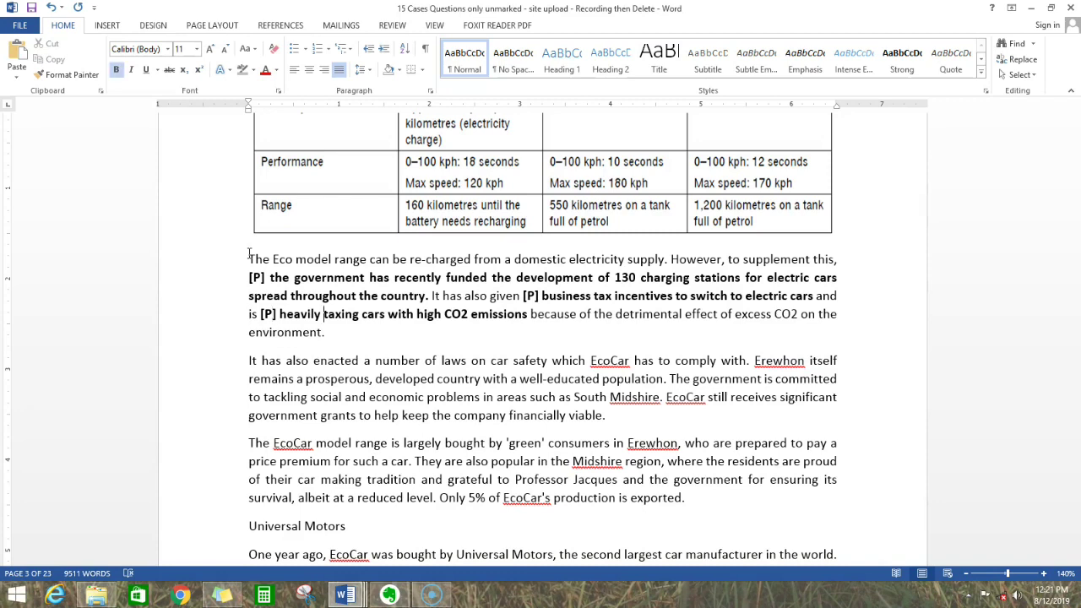
{"action": "key", "text": "ctrl+shift+Right"}
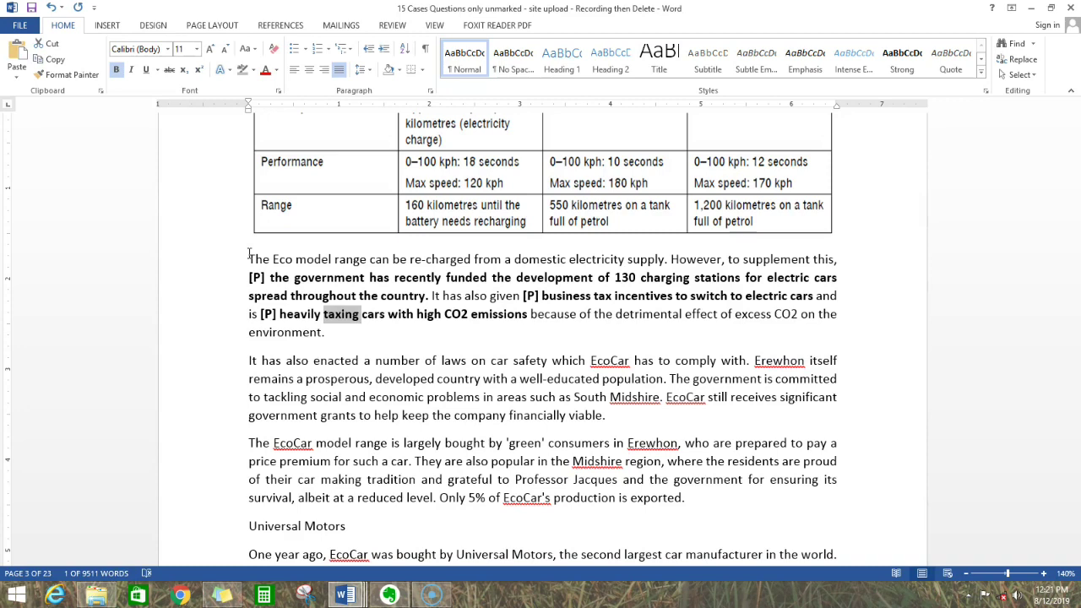
Read the next paragraph's opening about the car safety laws EcoCar must comply with, up to "Erewhon itself remains a"
{"action": "key", "text": "Down"}
{"action": "key", "text": "Down"}
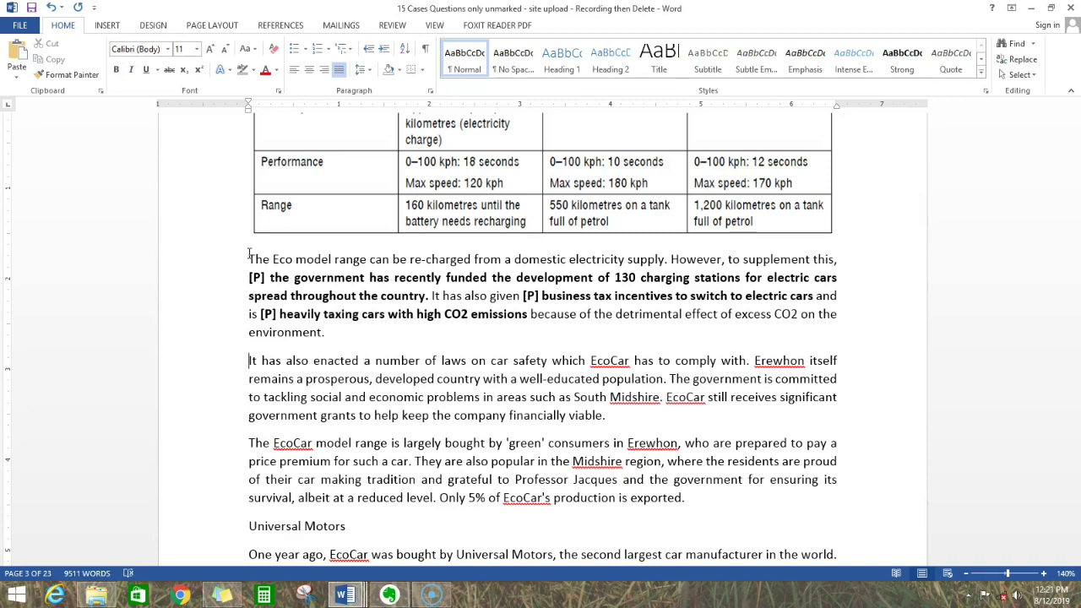
{"action": "key", "text": "ctrl+shift+Right"}
{"action": "key", "text": "ctrl+shift+Right"}
{"action": "key", "text": "ctrl+shift+Right"}
{"action": "key", "text": "ctrl+shift+Right"}
{"action": "key", "text": "ctrl+shift+Right"}
{"action": "key", "text": "ctrl+shift+Right"}
{"action": "key", "text": "ctrl+shift+Right"}
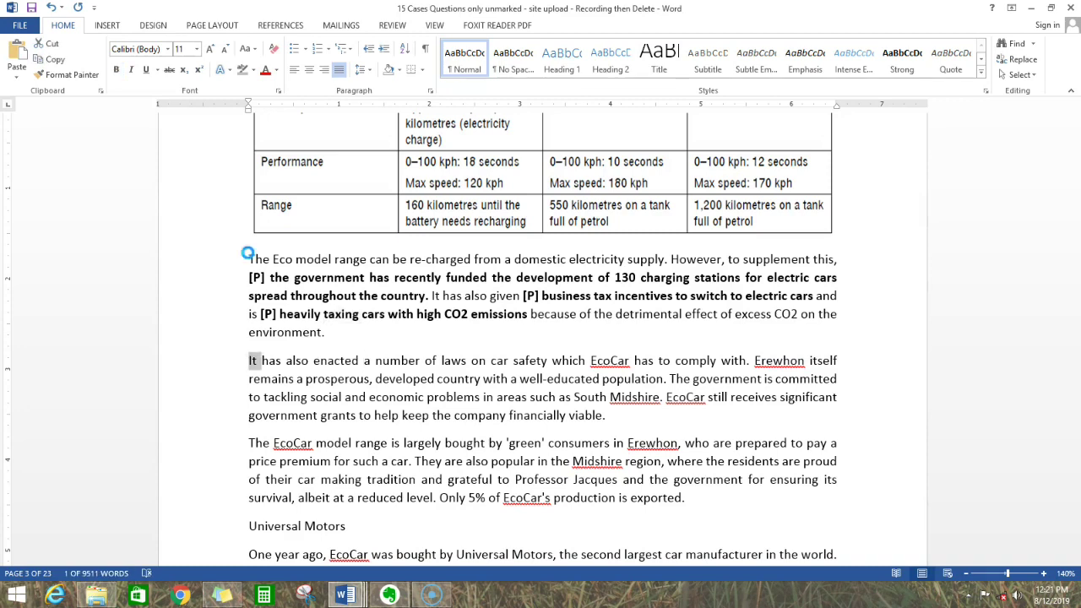
{"action": "key", "text": "ctrl+shift+Right"}
{"action": "key", "text": "ctrl+shift+Right"}
{"action": "key", "text": "ctrl+shift+Right"}
{"action": "key", "text": "ctrl+shift+Right"}
{"action": "key", "text": "ctrl+shift+Right"}
{"action": "key", "text": "ctrl+shift+Right"}
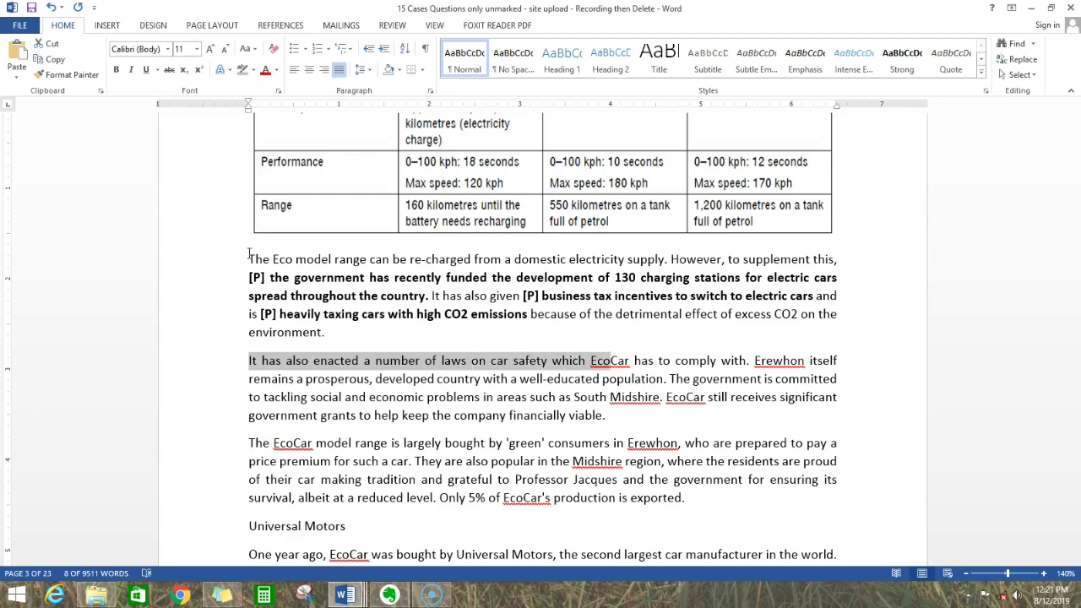
{"action": "key", "text": "ctrl+shift+Right"}
{"action": "key", "text": "ctrl+shift+Right"}
{"action": "key", "text": "ctrl+shift+Right"}
{"action": "key", "text": "ctrl+shift+Right"}
{"action": "key", "text": "ctrl+shift+Right"}
{"action": "key", "text": "ctrl+shift+Right"}
{"action": "key", "text": "ctrl+shift+Right"}
{"action": "key", "text": "ctrl+shift+Right"}
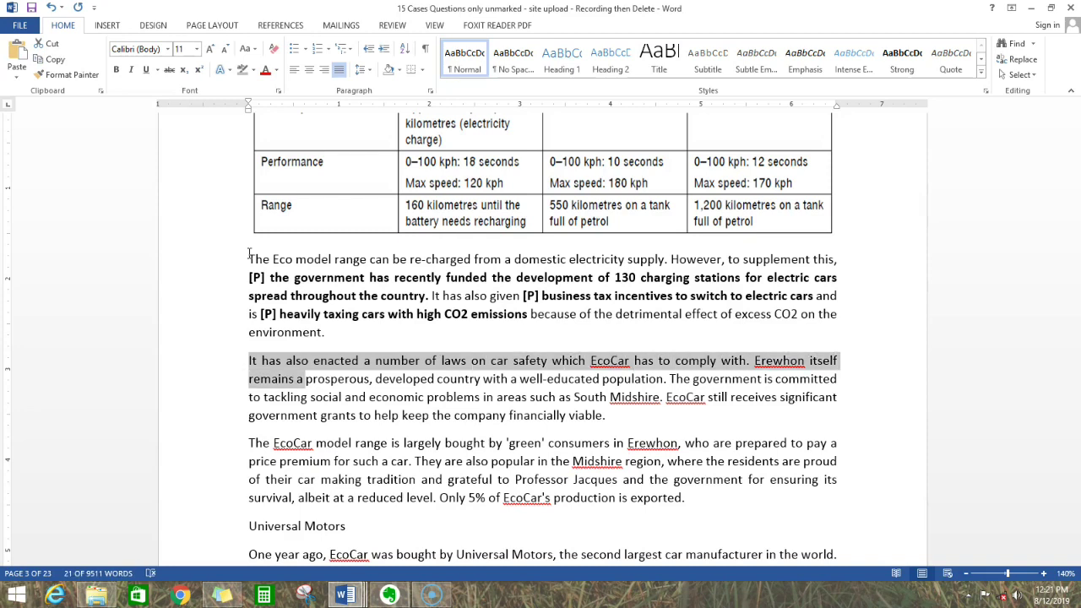
Insert a bold [L] tag before "laws on car safety" in the paragraph's first sentence
{"action": "key", "text": "Left"}
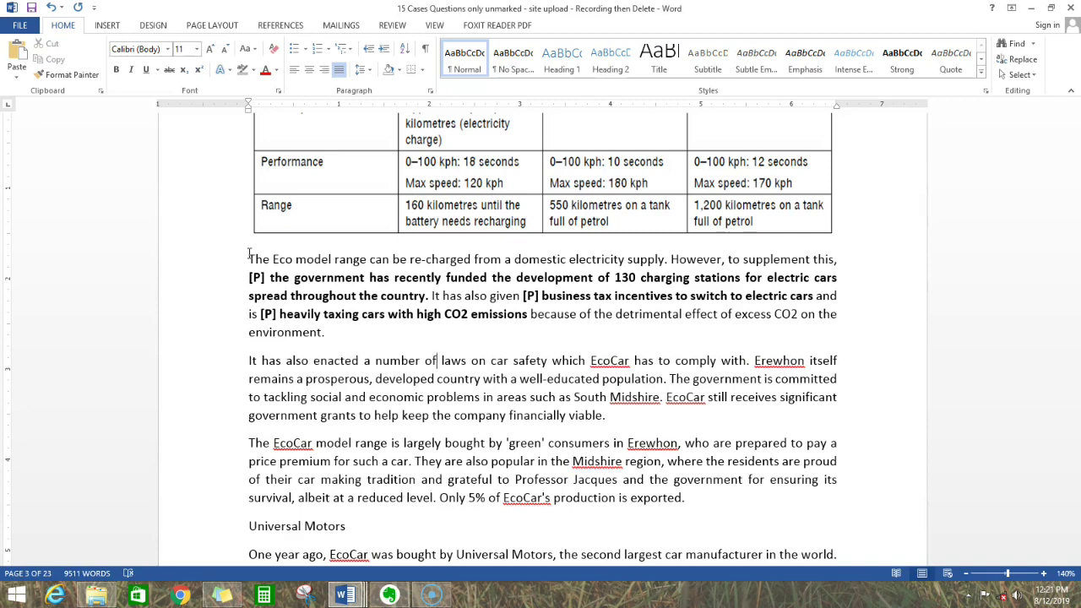
{"action": "key", "text": "Right"}
{"action": "key", "text": "ctrl+b"}
{"action": "type", "text": "[I] "}
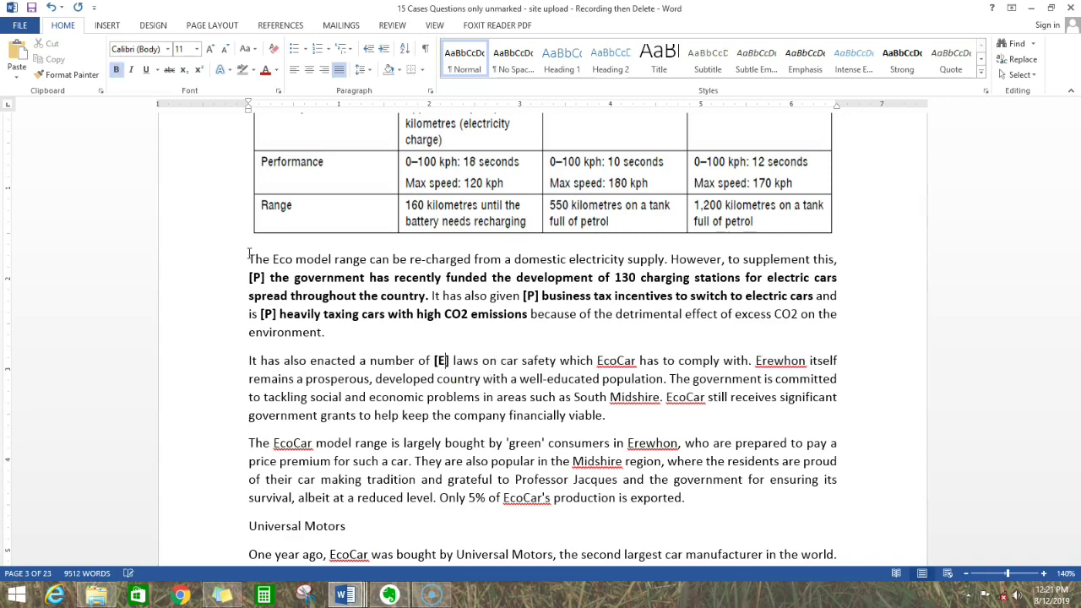
{"action": "type", "text": "L"}
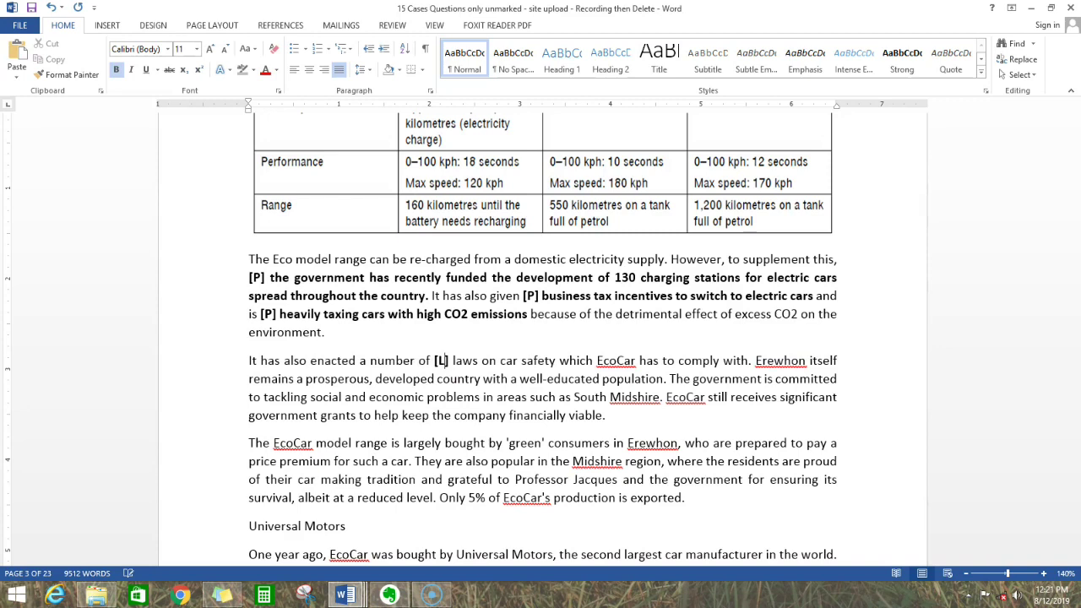
Bold the phrase "laws on car safety which EcoCar has to comply"
{"action": "key", "text": "shift+Right"}
{"action": "key", "text": "shift+Right"}
{"action": "key", "text": "shift+Right"}
{"action": "key", "text": "shift+Right"}
{"action": "key", "text": "shift+Right"}
{"action": "key", "text": "shift+Right"}
{"action": "key", "text": "shift+Right"}
{"action": "key", "text": "shift+Right"}
{"action": "key", "text": "shift+Right"}
{"action": "key", "text": "shift+Right"}
{"action": "key", "text": "shift+Right"}
{"action": "key", "text": "shift+Right"}
{"action": "key", "text": "shift+Right"}
{"action": "key", "text": "shift+Right"}
{"action": "key", "text": "shift+Right"}
{"action": "key", "text": "shift+Right"}
{"action": "key", "text": "shift+Right"}
{"action": "key", "text": "shift+Right"}
{"action": "key", "text": "shift+Right"}
{"action": "key", "text": "shift+Right"}
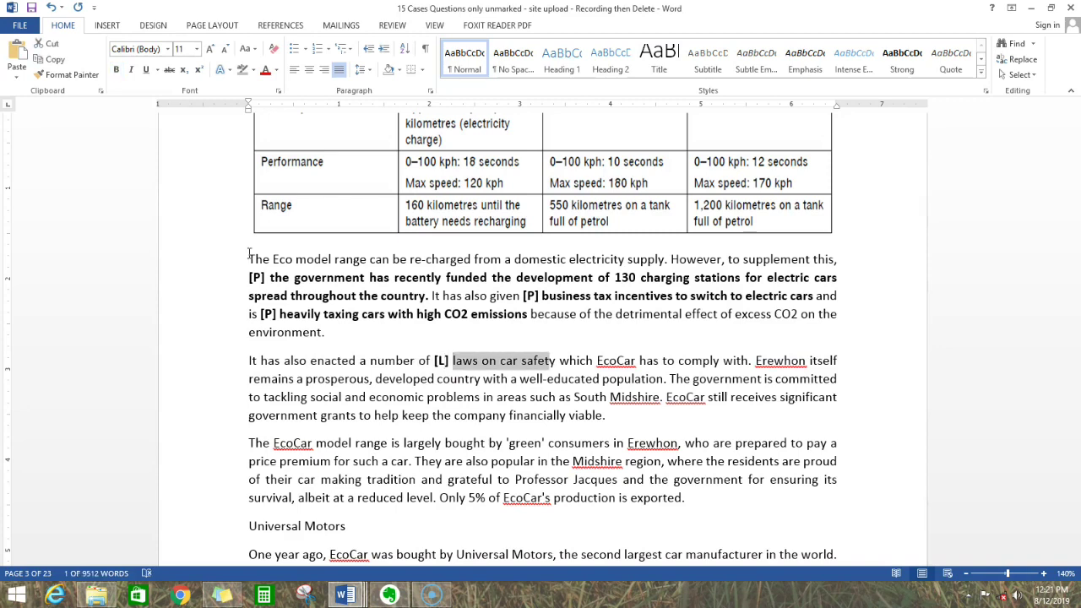
{"action": "key", "text": "shift+Right"}
{"action": "key", "text": "shift+Right"}
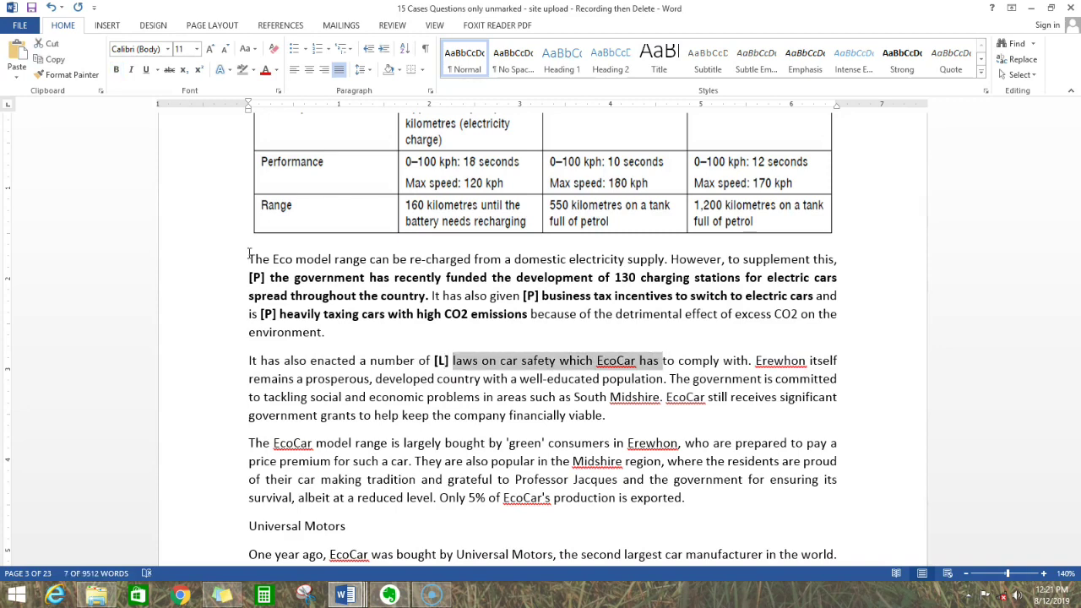
{"action": "key", "text": "shift+Right"}
{"action": "key", "text": "shift+Right"}
{"action": "key", "text": "shift+Right"}
{"action": "key", "text": "shift+Right"}
{"action": "key", "text": "shift+Right"}
{"action": "key", "text": "shift+Right"}
{"action": "key", "text": "shift+Right"}
{"action": "key", "text": "shift+Right"}
{"action": "key", "text": "shift+Right"}
{"action": "key", "text": "ctrl+b"}
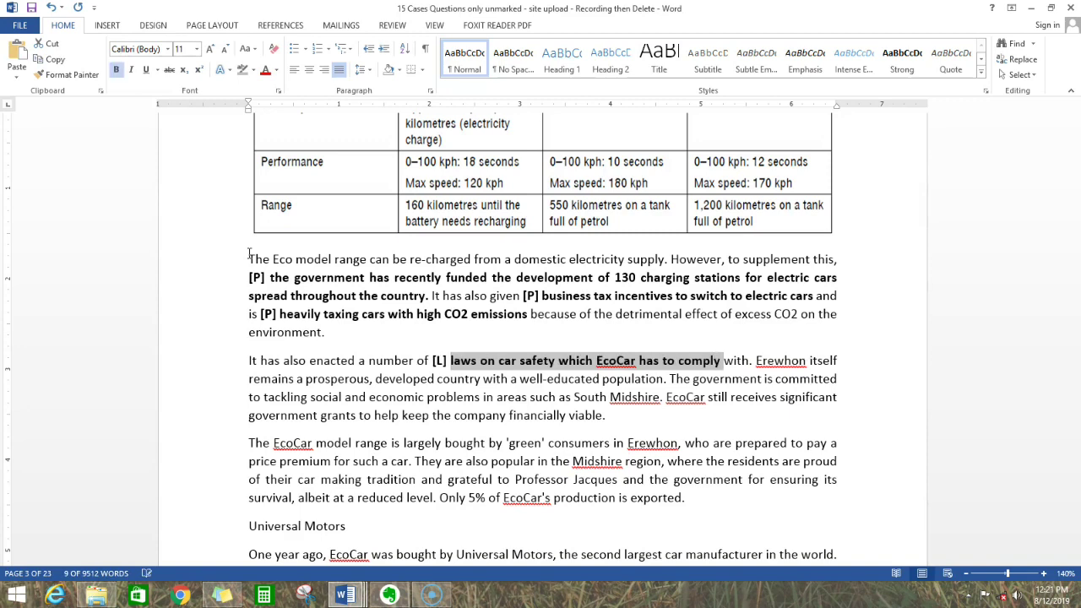
{"action": "key", "text": "Right"}
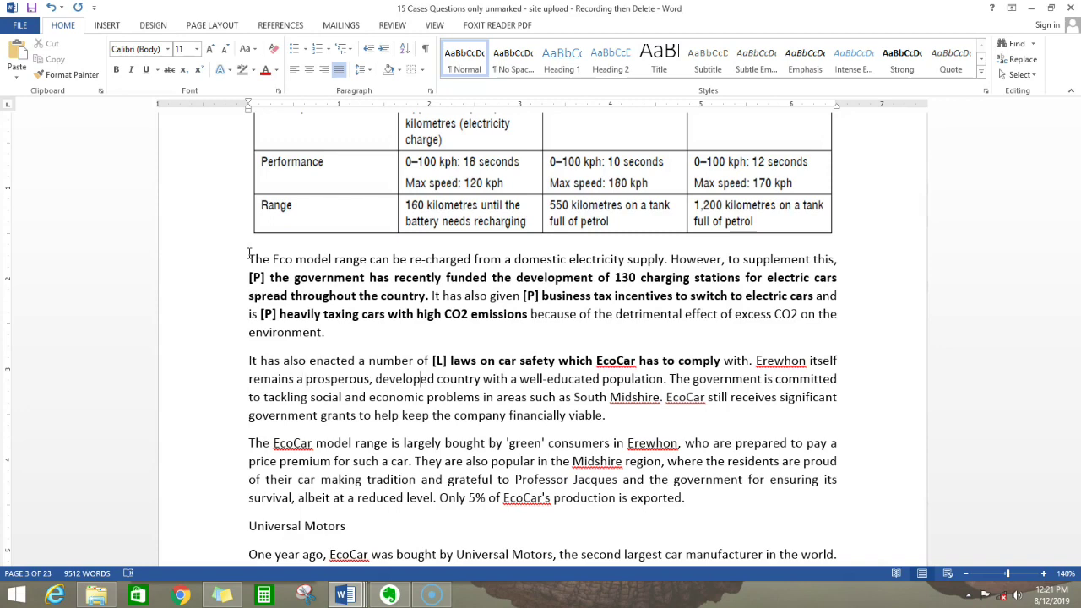
Read on through the sentences about Erewhon's prosperous, well-educated population and the government's commitment to tackling problems in areas such as South Midshire
{"action": "key", "text": "Right"}
{"action": "key", "text": "Right"}
{"action": "key", "text": "Right"}
{"action": "key", "text": "Right"}
{"action": "key", "text": "Right"}
{"action": "key", "text": "Right"}
{"action": "key", "text": "Right"}
{"action": "key", "text": "Right"}
{"action": "key", "text": "Right"}
{"action": "key", "text": "Right"}
{"action": "key", "text": "Right"}
{"action": "key", "text": "Right"}
{"action": "key", "text": "Right"}
{"action": "key", "text": "Right"}
{"action": "key", "text": "Right"}
{"action": "key", "text": "Right"}
{"action": "key", "text": "Right"}
{"action": "key", "text": "Right"}
{"action": "key", "text": "Right"}
{"action": "key", "text": "Right"}
{"action": "key", "text": "Right"}
{"action": "key", "text": "Right"}
{"action": "key", "text": "Right"}
{"action": "key", "text": "Right"}
{"action": "key", "text": "Right"}
{"action": "key", "text": "Right"}
{"action": "key", "text": "Right"}
{"action": "key", "text": "Right"}
{"action": "key", "text": "Right"}
{"action": "key", "text": "Right"}
{"action": "key", "text": "Right"}
{"action": "key", "text": "Right"}
{"action": "key", "text": "Right"}
{"action": "key", "text": "Right"}
{"action": "key", "text": "Right"}
{"action": "key", "text": "Right"}
{"action": "key", "text": "Right"}
{"action": "key", "text": "Right"}
{"action": "key", "text": "Right"}
{"action": "key", "text": "Right"}
{"action": "key", "text": "Right"}
{"action": "key", "text": "Right"}
{"action": "key", "text": "Right"}
{"action": "key", "text": "Right"}
{"action": "key", "text": "Right"}
{"action": "key", "text": "Right"}
{"action": "key", "text": "Right"}
{"action": "key", "text": "Right"}
{"action": "key", "text": "Right"}
{"action": "key", "text": "Right"}
{"action": "key", "text": "Right"}
{"action": "key", "text": "Right"}
{"action": "key", "text": "Right"}
{"action": "key", "text": "Right"}
{"action": "key", "text": "Right"}
{"action": "key", "text": "Right"}
{"action": "key", "text": "Right"}
{"action": "key", "text": "Right"}
{"action": "key", "text": "Right"}
{"action": "key", "text": "Right"}
{"action": "key", "text": "Right"}
{"action": "key", "text": "Right"}
{"action": "key", "text": "Right"}
{"action": "key", "text": "Right"}
{"action": "key", "text": "Right"}
{"action": "key", "text": "Right"}
{"action": "key", "text": "Right"}
{"action": "key", "text": "Right"}
{"action": "key", "text": "Right"}
{"action": "key", "text": "Right"}
{"action": "key", "text": "Right"}
{"action": "key", "text": "Right"}
{"action": "key", "text": "Right"}
{"action": "key", "text": "Right"}
{"action": "key", "text": "Right"}
{"action": "key", "text": "Right"}
{"action": "key", "text": "Right"}
{"action": "key", "text": "Right"}
{"action": "key", "text": "Right"}
{"action": "key", "text": "Right"}
{"action": "key", "text": "Right"}
{"action": "key", "text": "Right"}
{"action": "key", "text": "Right"}
{"action": "key", "text": "Right"}
{"action": "key", "text": "Right"}
{"action": "key", "text": "Right"}
{"action": "key", "text": "Right"}
Insert a [P] tag before "EcoCar still receives" in the car safety laws paragraph's last sentence
{"action": "key", "text": "Up"}
{"action": "key", "text": "Right"}
{"action": "key", "text": "Right"}
{"action": "type", "text": "[P]"}
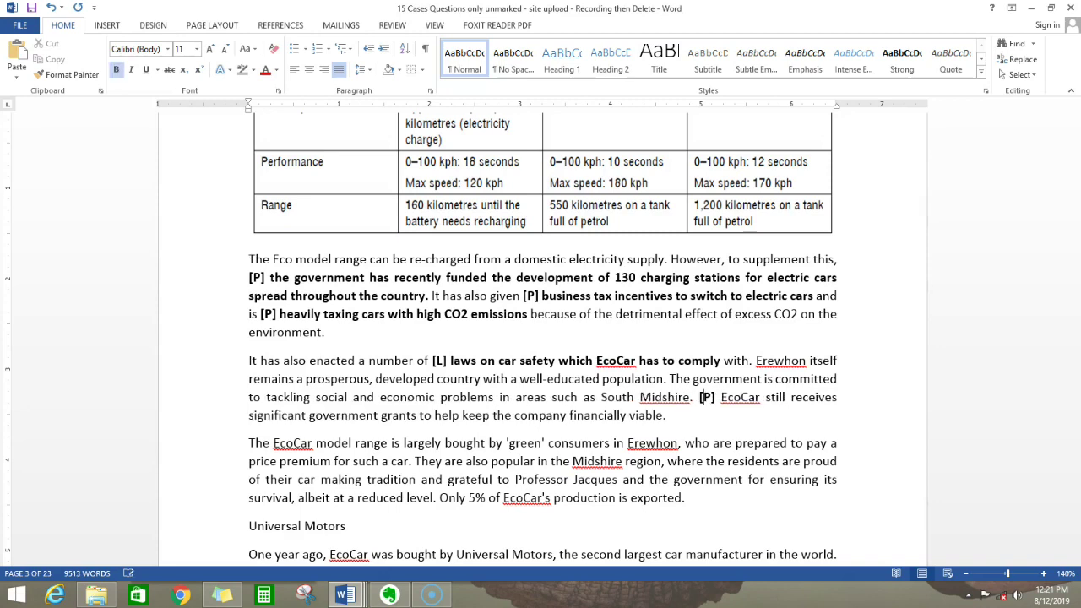
Bold the [P] tag together with the sentence "EcoCar still receives significant government grants to help keep the company financially viable."
{"action": "key", "text": "ctrl+Left"}
{"action": "key", "text": "ctrl+shift+Down"}
{"action": "key", "text": "ctrl+b"}
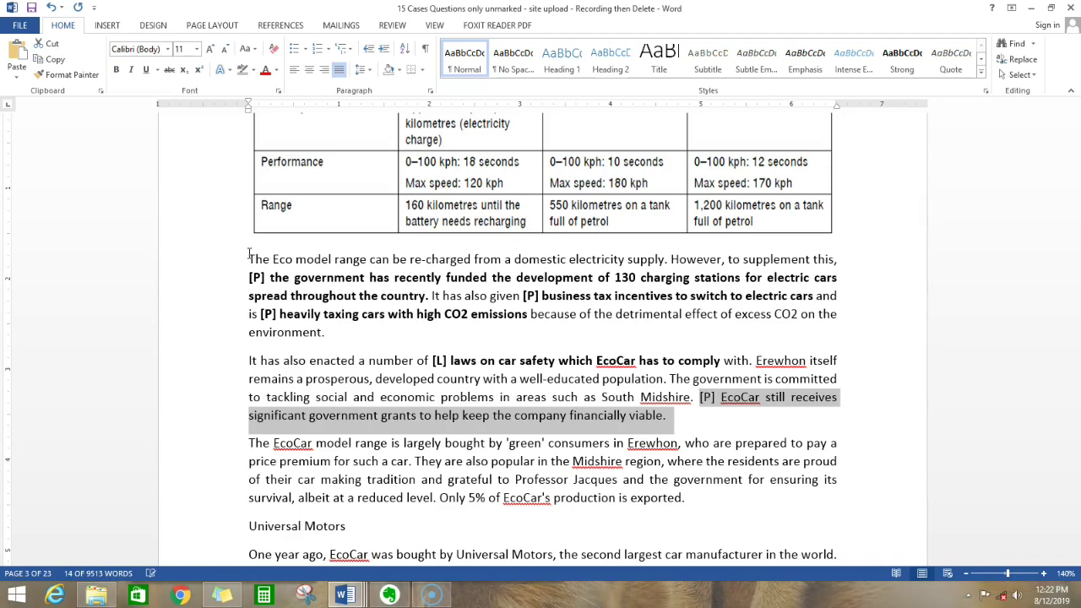
{"action": "key", "text": "ctrl+b"}
{"action": "key", "text": "Right"}
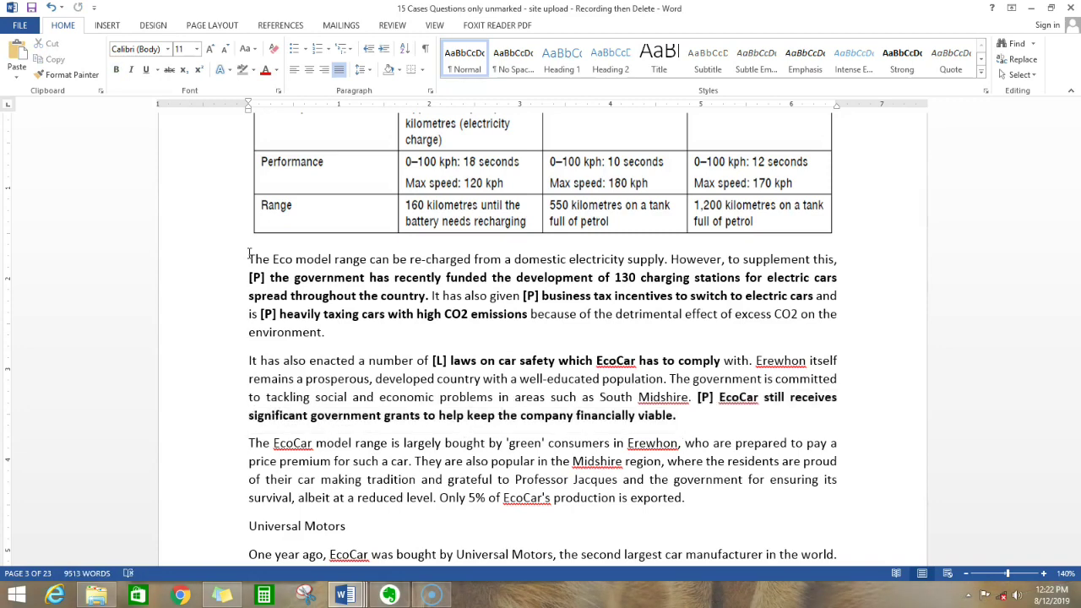
Read the next paragraph's opening about who buys the EcoCar model range, up to "consumers in Erewhon,"
{"action": "key", "text": "ctrl+shift+Right"}
{"action": "key", "text": "ctrl+shift+Right"}
{"action": "key", "text": "ctrl+shift+Right"}
{"action": "key", "text": "ctrl+shift+Right"}
{"action": "key", "text": "ctrl+shift+Right"}
{"action": "key", "text": "ctrl+shift+Right"}
{"action": "key", "text": "ctrl+shift+Right"}
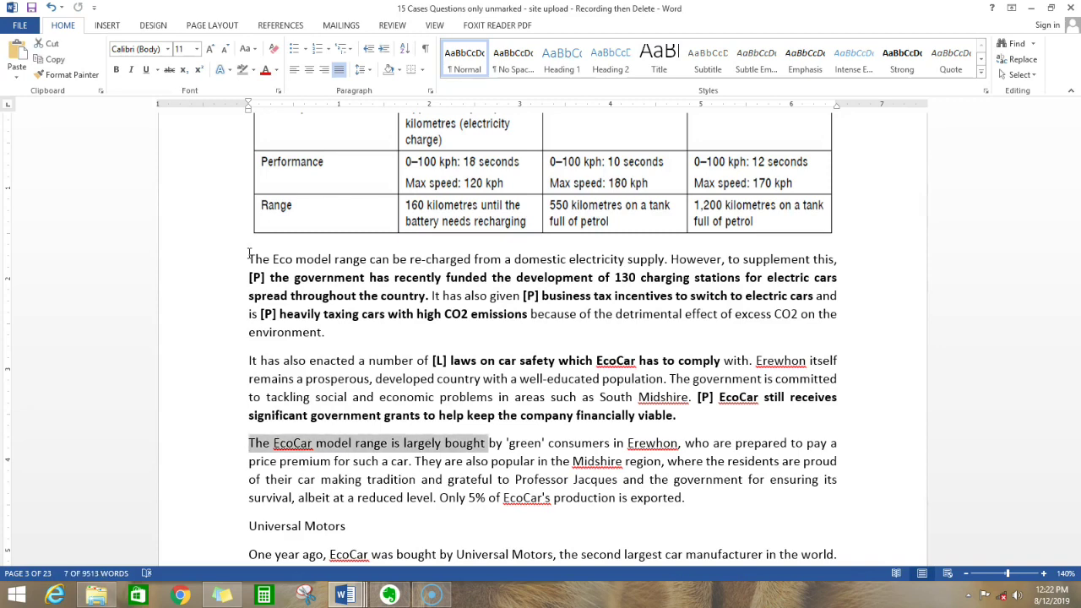
{"action": "key", "text": "ctrl+shift+Right"}
{"action": "key", "text": "ctrl+shift+Right"}
{"action": "key", "text": "ctrl+shift+Right"}
{"action": "key", "text": "ctrl+shift+Right"}
{"action": "key", "text": "ctrl+shift+Right"}
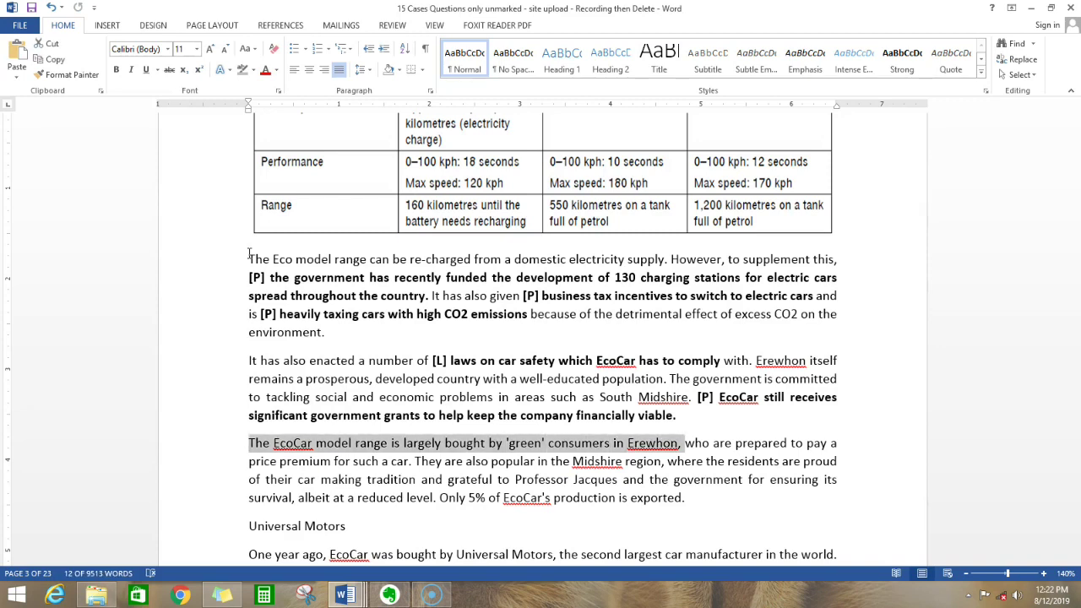
Bold the phrase "'green' consumers in Erewhon," in the paragraph's first sentence
{"action": "key", "text": "Right"}
{"action": "key", "text": "Left"}
{"action": "key", "text": "Left"}
{"action": "key", "text": "Left"}
{"action": "key", "text": "Left"}
{"action": "key", "text": "Left"}
{"action": "key", "text": "Left"}
{"action": "key", "text": "Left"}
{"action": "key", "text": "Left"}
{"action": "key", "text": "Left"}
{"action": "key", "text": "Left"}
{"action": "key", "text": "Left"}
{"action": "key", "text": "Left"}
{"action": "key", "text": "Left"}
{"action": "key", "text": "Left"}
{"action": "key", "text": "Left"}
{"action": "key", "text": "Left"}
{"action": "key", "text": "Left"}
{"action": "key", "text": "Left"}
{"action": "key", "text": "Left"}
{"action": "key", "text": "Left"}
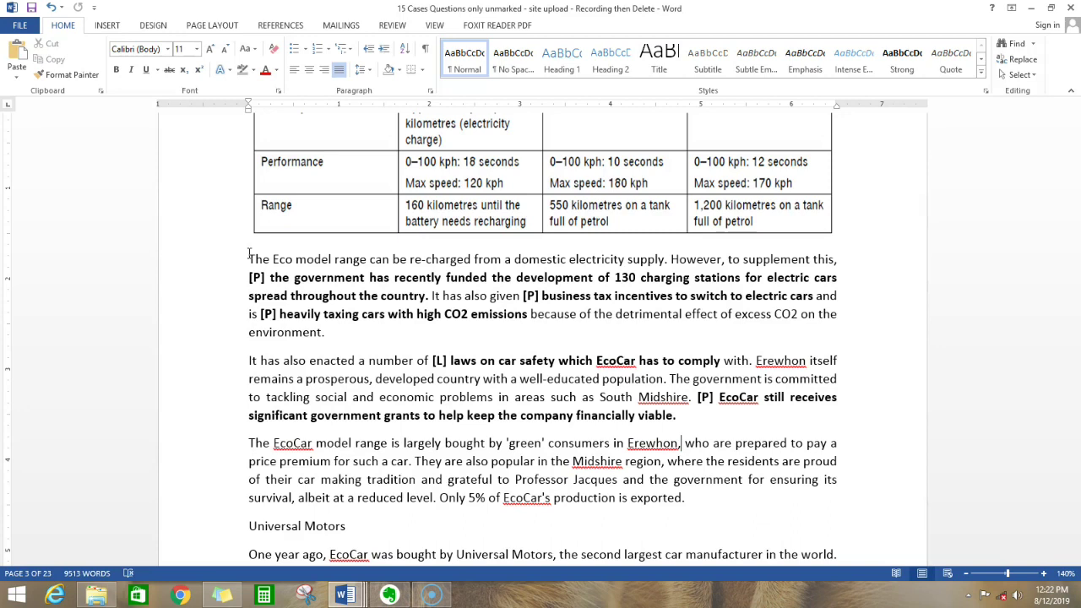
{"action": "key", "text": "ctrl+shift+Right"}
{"action": "key", "text": "ctrl+shift+Right"}
{"action": "key", "text": "ctrl+shift+Right"}
{"action": "key", "text": "ctrl+shift+Right"}
{"action": "key", "text": "ctrl+shift+Right"}
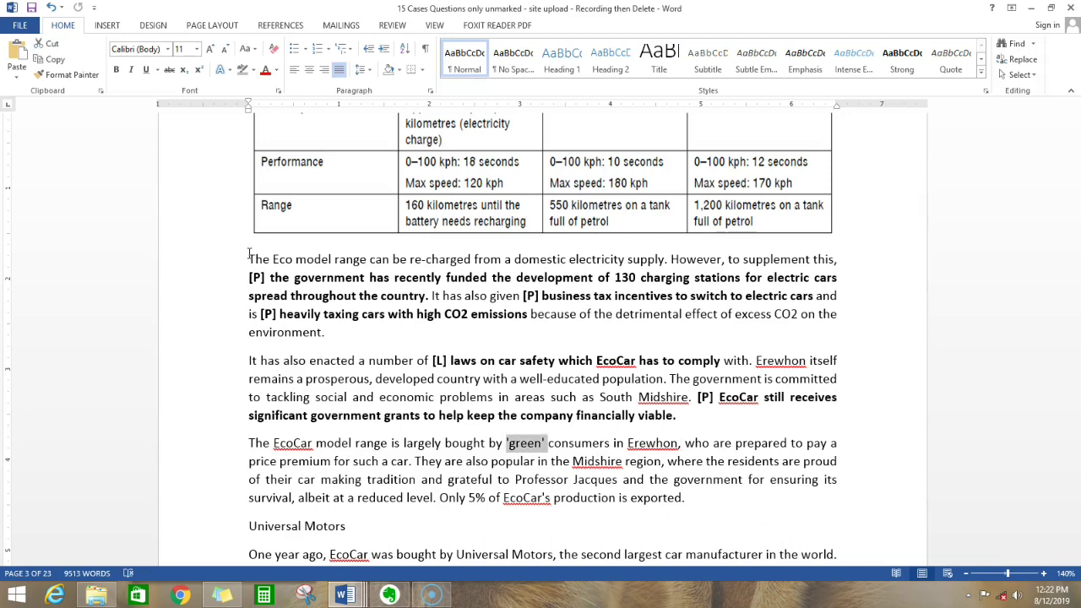
{"action": "key", "text": "ctrl+b"}
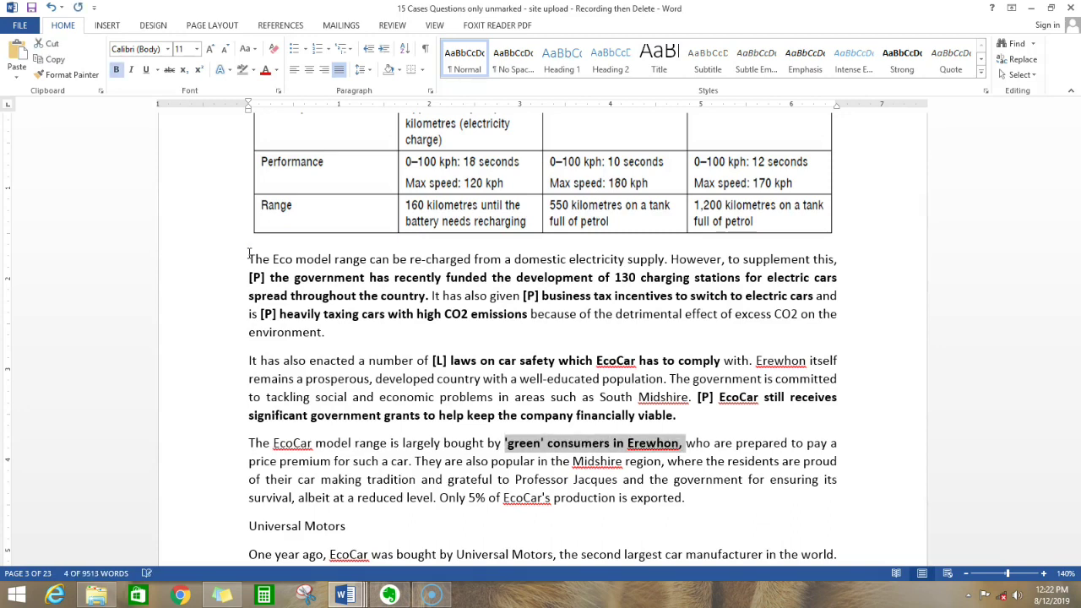
Insert a bold [E] tag before "'green' consumers in Erewhon," and change its letter to S
{"action": "key", "text": "Left"}
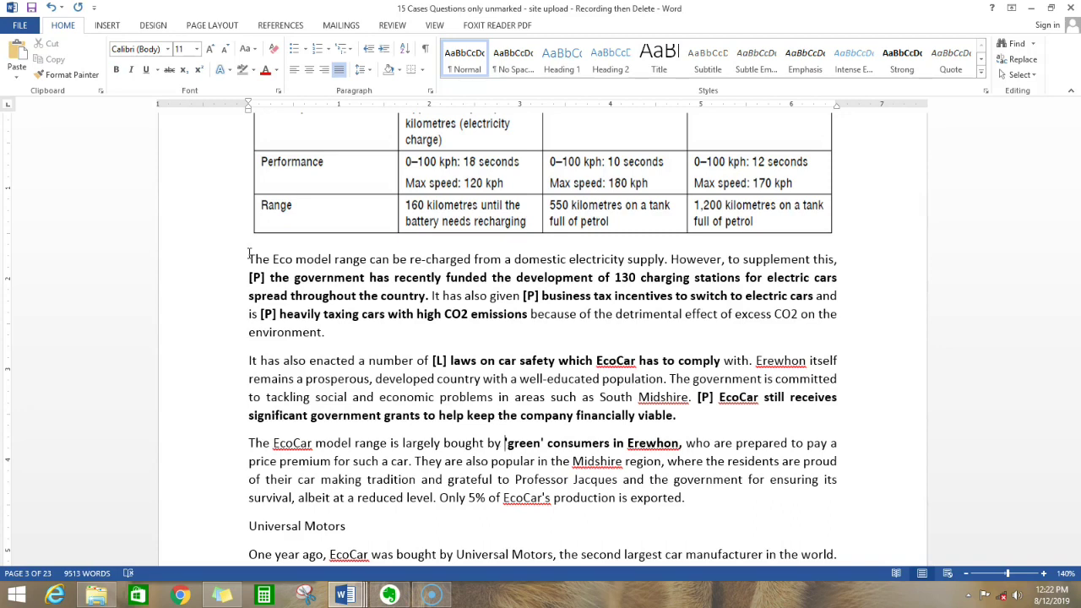
{"action": "type", "text": "[E]"}
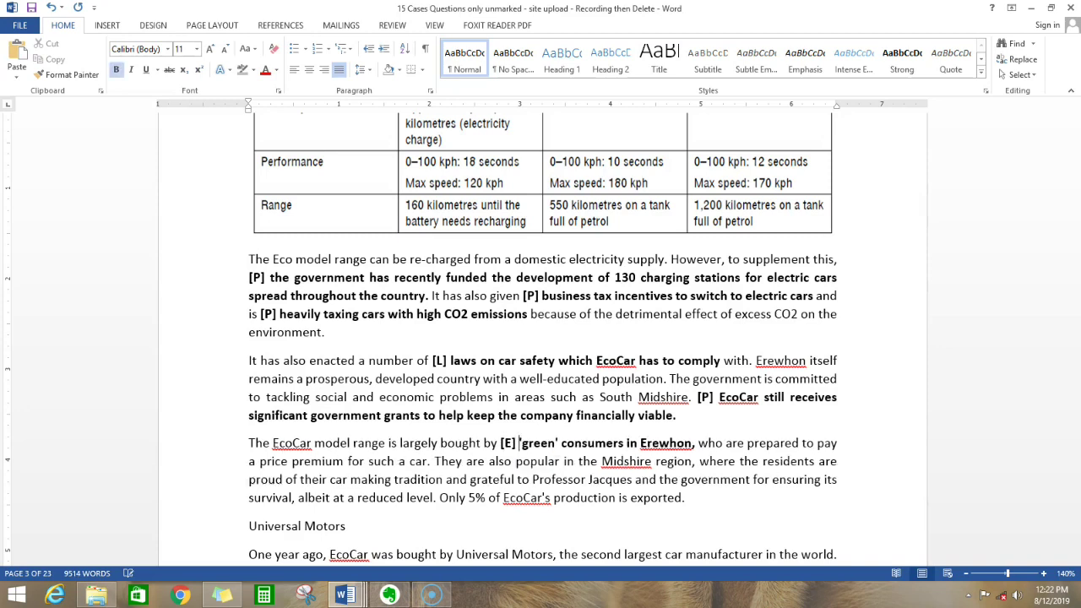
{"action": "key", "text": "Left"}
{"action": "key", "text": "Left"}
{"action": "key", "text": "BackSpace"}
{"action": "type", "text": "S"}
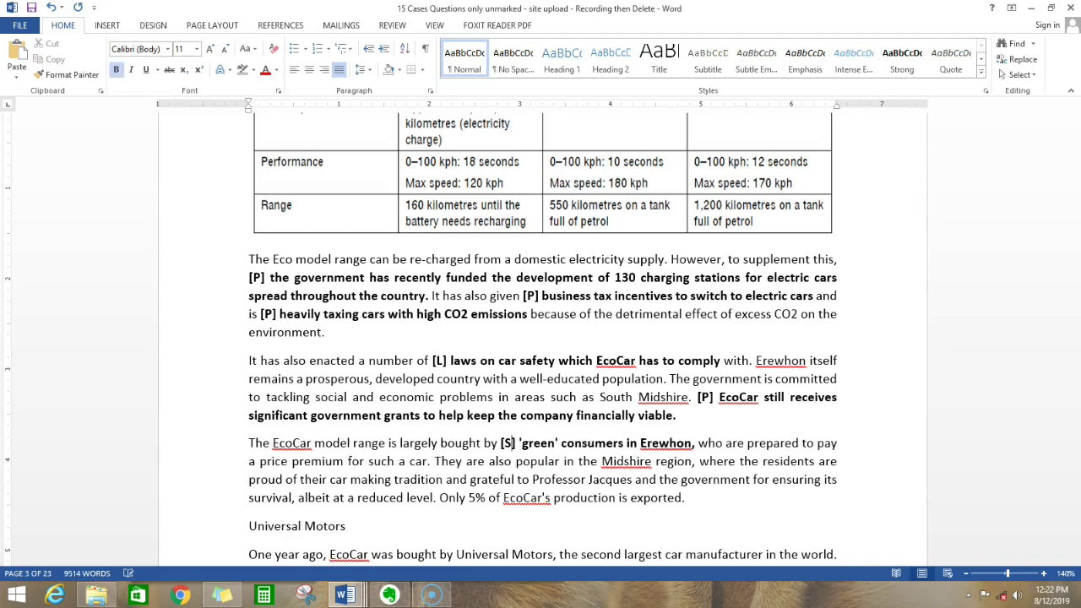
Bold the phrase "price premium for such a car" in the paragraph's first sentence
{"action": "key", "text": "Right"}
{"action": "key", "text": "Right"}
{"action": "key", "text": "Right"}
{"action": "key", "text": "Right"}
{"action": "key", "text": "Right"}
{"action": "key", "text": "Right"}
{"action": "key", "text": "Right"}
{"action": "key", "text": "Right"}
{"action": "key", "text": "Right"}
{"action": "key", "text": "Right"}
{"action": "key", "text": "Right"}
{"action": "key", "text": "Right"}
{"action": "key", "text": "Right"}
{"action": "key", "text": "Right"}
{"action": "key", "text": "Right"}
{"action": "key", "text": "Right"}
{"action": "key", "text": "Right"}
{"action": "key", "text": "Right"}
{"action": "key", "text": "Right"}
{"action": "key", "text": "Right"}
{"action": "key", "text": "Left"}
{"action": "key", "text": "Left"}
{"action": "key", "text": "Left"}
{"action": "key", "text": "Left"}
{"action": "key", "text": "Left"}
{"action": "key", "text": "Left"}
{"action": "key", "text": "Left"}
{"action": "key", "text": "Left"}
{"action": "key", "text": "Left"}
{"action": "key", "text": "Left"}
{"action": "key", "text": "Left"}
{"action": "key", "text": "Left"}
{"action": "key", "text": "Left"}
{"action": "key", "text": "Left"}
{"action": "key", "text": "Left"}
{"action": "key", "text": "Left"}
{"action": "key", "text": "Left"}
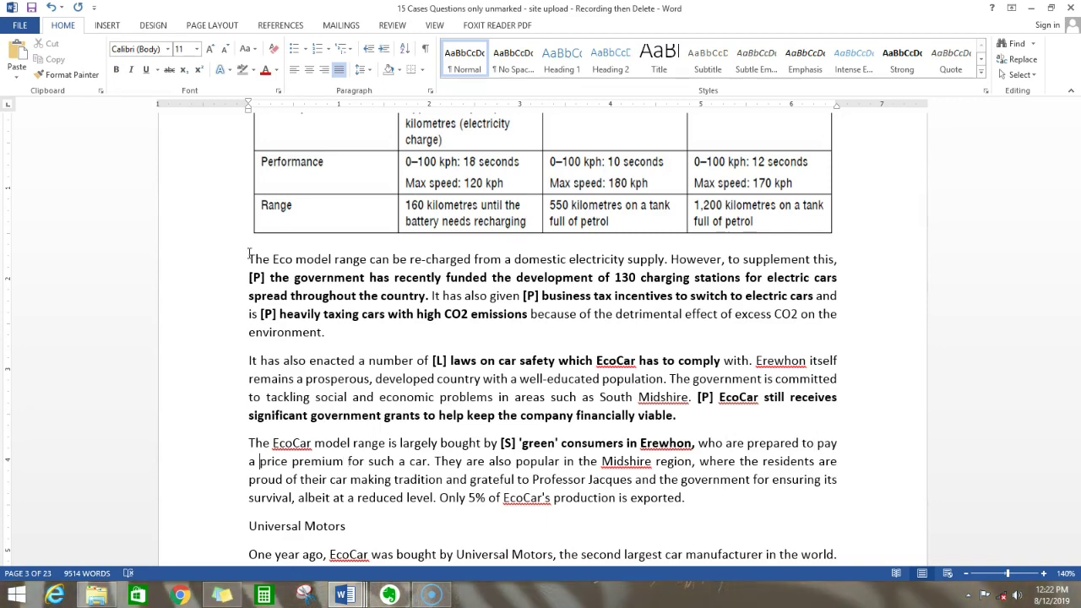
{"action": "key", "text": "shift+Right"}
{"action": "key", "text": "shift+Right"}
{"action": "key", "text": "shift+Right"}
{"action": "key", "text": "shift+Right"}
{"action": "key", "text": "shift+Right"}
{"action": "key", "text": "shift+Right"}
{"action": "key", "text": "shift+Right"}
{"action": "key", "text": "shift+Right"}
{"action": "key", "text": "shift+Right"}
{"action": "key", "text": "shift+Right"}
{"action": "key", "text": "shift+Right"}
{"action": "key", "text": "shift+Right"}
{"action": "key", "text": "shift+Right"}
{"action": "key", "text": "shift+Right"}
{"action": "key", "text": "shift+Right"}
{"action": "key", "text": "shift+Right"}
{"action": "key", "text": "shift+Right"}
{"action": "key", "text": "shift+Right"}
{"action": "key", "text": "shift+Right"}
{"action": "key", "text": "shift+Right"}
{"action": "key", "text": "shift+Right"}
{"action": "key", "text": "shift+Right"}
{"action": "key", "text": "shift+Right"}
{"action": "key", "text": "shift+Right"}
{"action": "key", "text": "shift+Right"}
{"action": "key", "text": "shift+Right"}
{"action": "key", "text": "shift+Right"}
{"action": "key", "text": "shift+Right"}
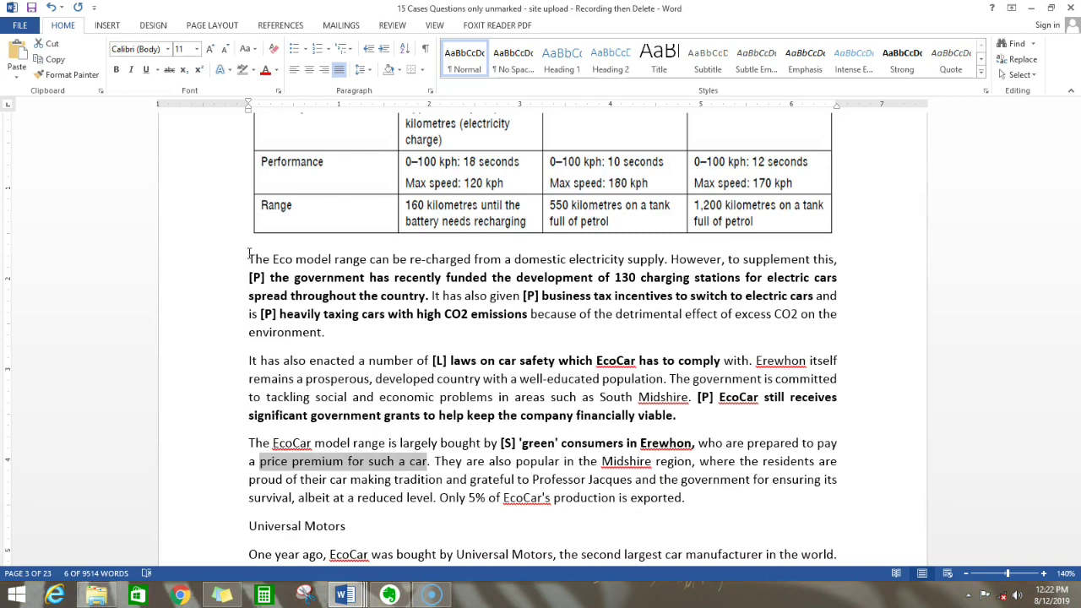
{"action": "key", "text": "ctrl+b"}
Read the next sentence about the cars' popularity in the Midshire region and its residents' attitudes
{"action": "key", "text": "Right"}
{"action": "key", "text": "Right"}
{"action": "key", "text": "Right"}
{"action": "key", "text": "Right"}
{"action": "key", "text": "Right"}
{"action": "key", "text": "Right"}
{"action": "key", "text": "Right"}
{"action": "key", "text": "Right"}
{"action": "key", "text": "Right"}
{"action": "key", "text": "Right"}
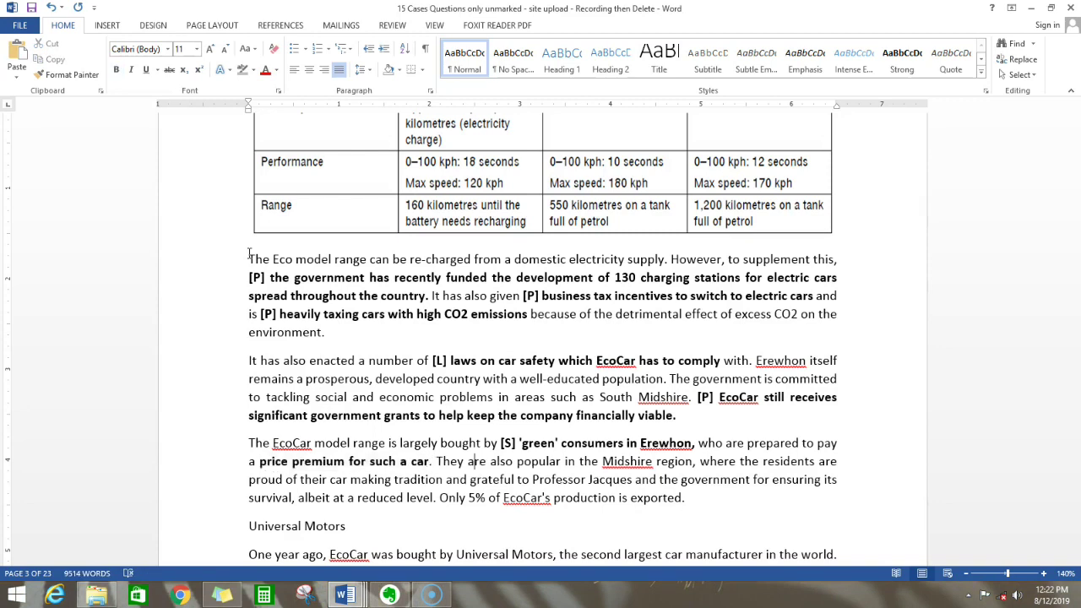
{"action": "key", "text": "Right"}
{"action": "key", "text": "Right"}
{"action": "key", "text": "Right"}
{"action": "key", "text": "Right"}
{"action": "key", "text": "Right"}
{"action": "key", "text": "Right"}
{"action": "key", "text": "Right"}
{"action": "key", "text": "Right"}
{"action": "key", "text": "Right"}
{"action": "key", "text": "Right"}
{"action": "key", "text": "Right"}
{"action": "key", "text": "Right"}
{"action": "key", "text": "Left"}
{"action": "key", "text": "Left"}
{"action": "key", "text": "Left"}
{"action": "key", "text": "Left"}
{"action": "key", "text": "Left"}
{"action": "key", "text": "Left"}
{"action": "key", "text": "Right"}
{"action": "key", "text": "Right"}
{"action": "key", "text": "Right"}
{"action": "key", "text": "Right"}
{"action": "key", "text": "Right"}
{"action": "key", "text": "Right"}
{"action": "key", "text": "Right"}
{"action": "key", "text": "Right"}
{"action": "key", "text": "Right"}
{"action": "key", "text": "Right"}
{"action": "key", "text": "Right"}
{"action": "key", "text": "Right"}
{"action": "key", "text": "Right"}
{"action": "key", "text": "Right"}
{"action": "key", "text": "Right"}
{"action": "key", "text": "Right"}
{"action": "key", "text": "Right"}
{"action": "key", "text": "Right"}
{"action": "key", "text": "Right"}
{"action": "key", "text": "Right"}
{"action": "key", "text": "Right"}
{"action": "key", "text": "Right"}
{"action": "key", "text": "Right"}
{"action": "key", "text": "Right"}
{"action": "key", "text": "Right"}
{"action": "key", "text": "Right"}
{"action": "key", "text": "Right"}
{"action": "key", "text": "Right"}
{"action": "key", "text": "Right"}
{"action": "key", "text": "Right"}
{"action": "key", "text": "Right"}
{"action": "key", "text": "Right"}
{"action": "key", "text": "Right"}
{"action": "key", "text": "Right"}
{"action": "key", "text": "Right"}
{"action": "key", "text": "Right"}
{"action": "key", "text": "Right"}
{"action": "key", "text": "Right"}
{"action": "key", "text": "Right"}
{"action": "key", "text": "Right"}
{"action": "key", "text": "Right"}
{"action": "key", "text": "Right"}
{"action": "key", "text": "Right"}
{"action": "key", "text": "Right"}
{"action": "key", "text": "Right"}
{"action": "key", "text": "Right"}
{"action": "key", "text": "Right"}
{"action": "key", "text": "Right"}
{"action": "key", "text": "Right"}
{"action": "key", "text": "Right"}
{"action": "key", "text": "Right"}
{"action": "key", "text": "Right"}
Insert a bold [E] tag before "residents are proud of their car making tradition" and change its letter to S
{"action": "key", "text": "Up"}
{"action": "key", "text": "ctrl+Left"}
{"action": "key", "text": "ctrl+Left"}
{"action": "key", "text": "ctrl+Left"}
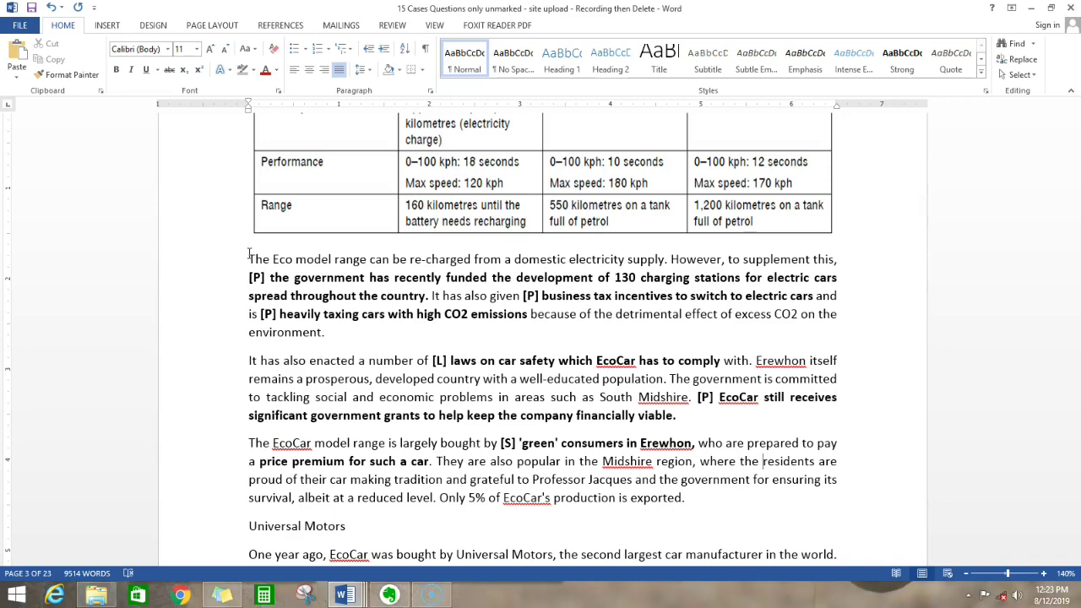
{"action": "type", "text": "[]"}
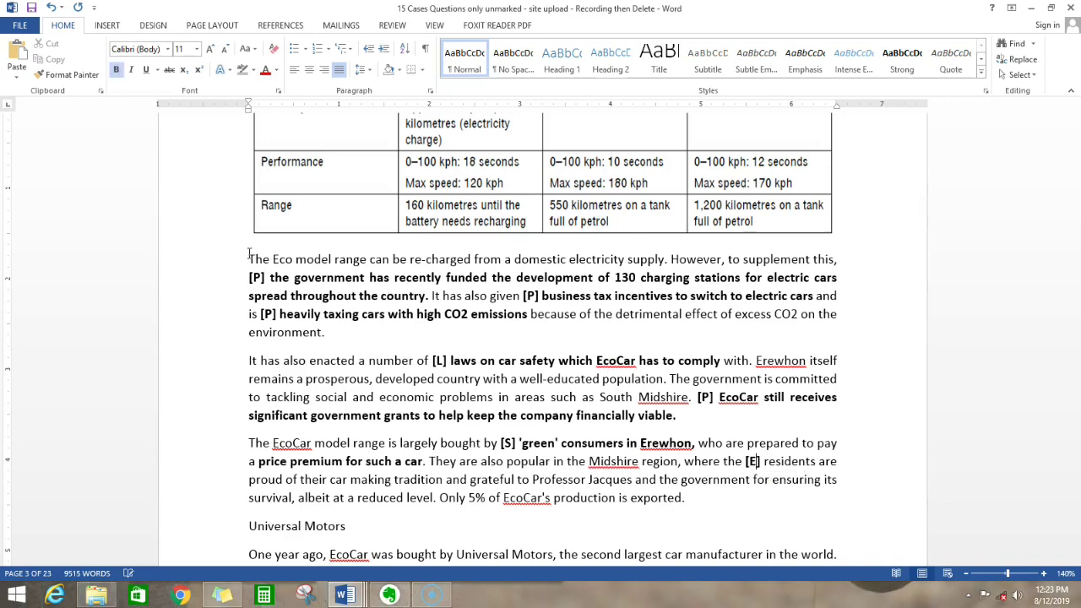
{"action": "key", "text": "Left"}
{"action": "key", "text": "Left"}
{"action": "key", "text": "ctrl+b"}
{"action": "type", "text": "S"}
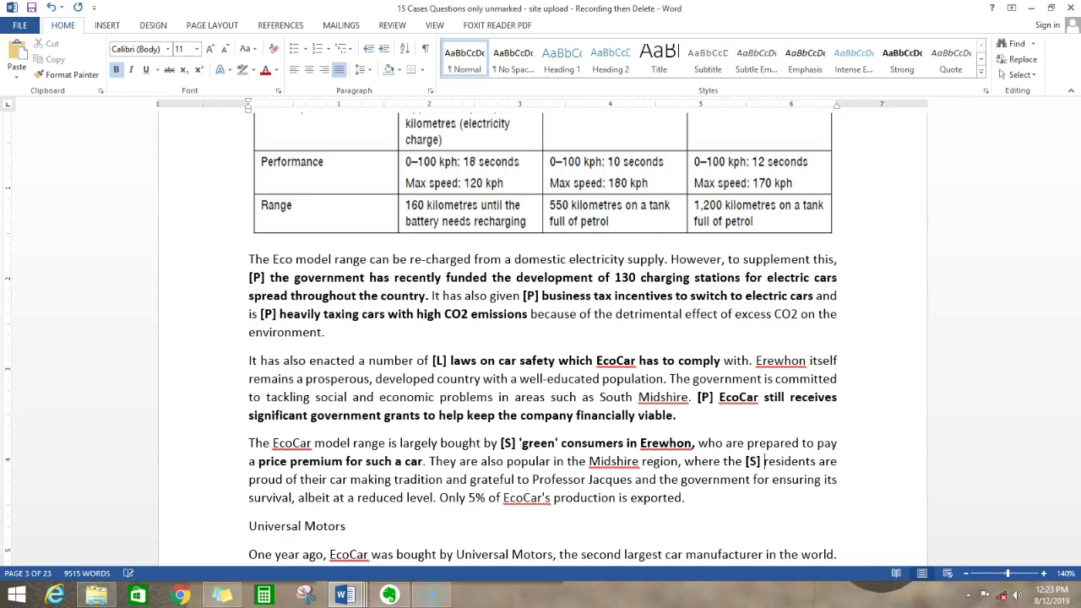
Bold the text after the [S] tag, from "residents are proud of their car making tradition" through "and the government"
{"action": "key", "text": "ctrl+shift+Right"}
{"action": "key", "text": "ctrl+shift+Right"}
{"action": "key", "text": "ctrl+shift+Right"}
{"action": "key", "text": "ctrl+shift+Right"}
{"action": "key", "text": "ctrl+shift+Right"}
{"action": "key", "text": "ctrl+shift+Right"}
{"action": "key", "text": "ctrl+shift+Right"}
{"action": "key", "text": "ctrl+shift+Right"}
{"action": "key", "text": "ctrl+shift+Right"}
{"action": "key", "text": "ctrl+shift+Right"}
{"action": "key", "text": "ctrl+shift+Right"}
{"action": "key", "text": "ctrl+shift+Right"}
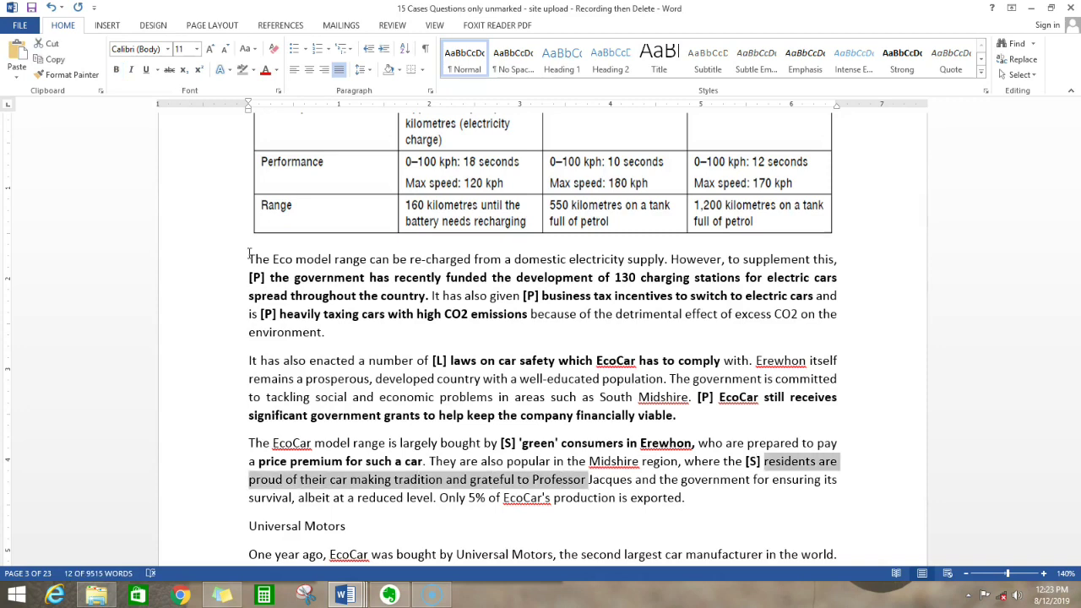
{"action": "key", "text": "ctrl+shift+Right"}
{"action": "key", "text": "ctrl+shift+Right"}
{"action": "key", "text": "ctrl+shift+Right"}
{"action": "key", "text": "ctrl+shift+Right"}
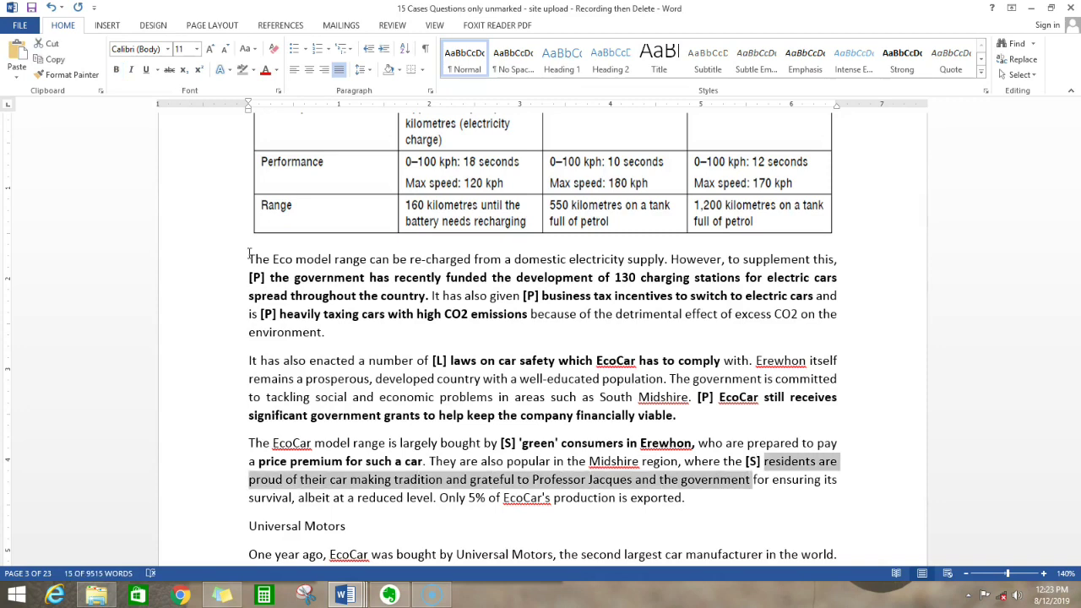
{"action": "key", "text": "ctrl+b"}
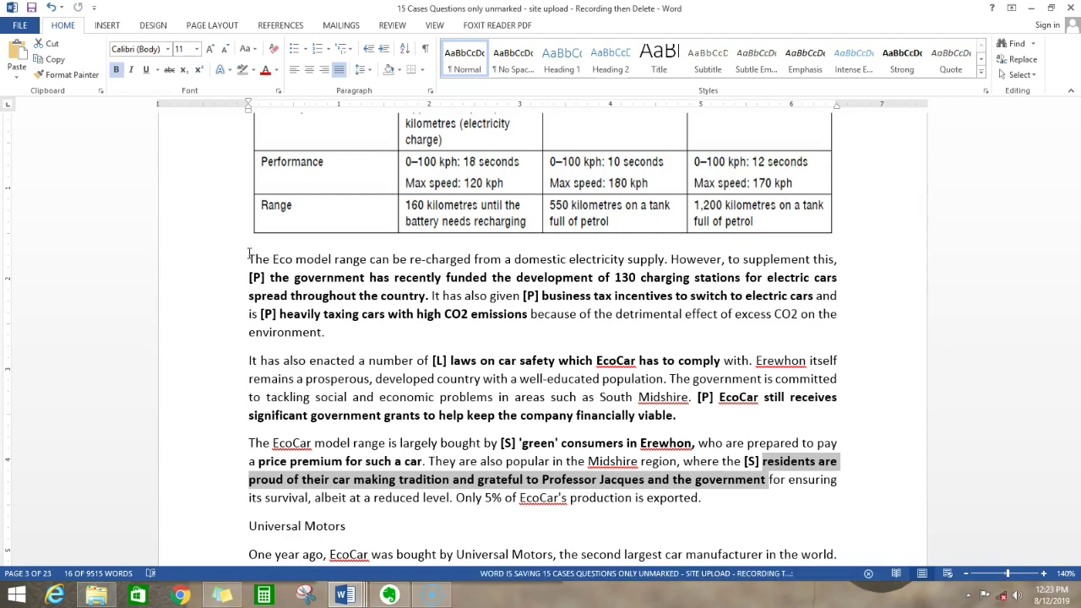
{"action": "key", "text": "Down"}
{"action": "key", "text": "Down"}
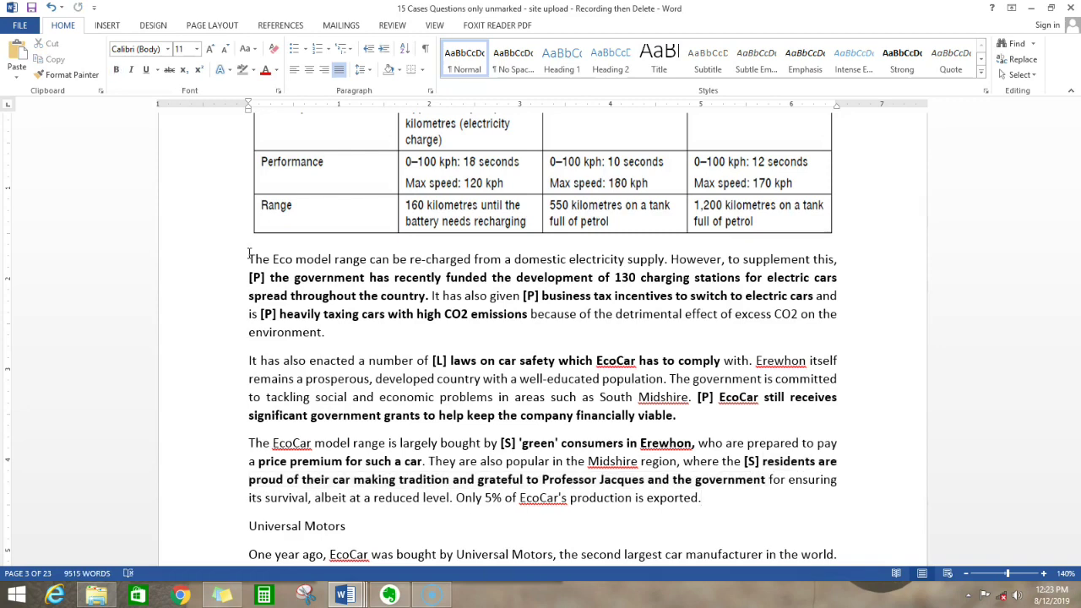
Read the first two sentences under Universal Motors about EcoCar's purchase and its senior managers and board members
{"action": "scroll", "coordinate": [249, 254], "scroll_direction": "down", "scroll_amount": 2}
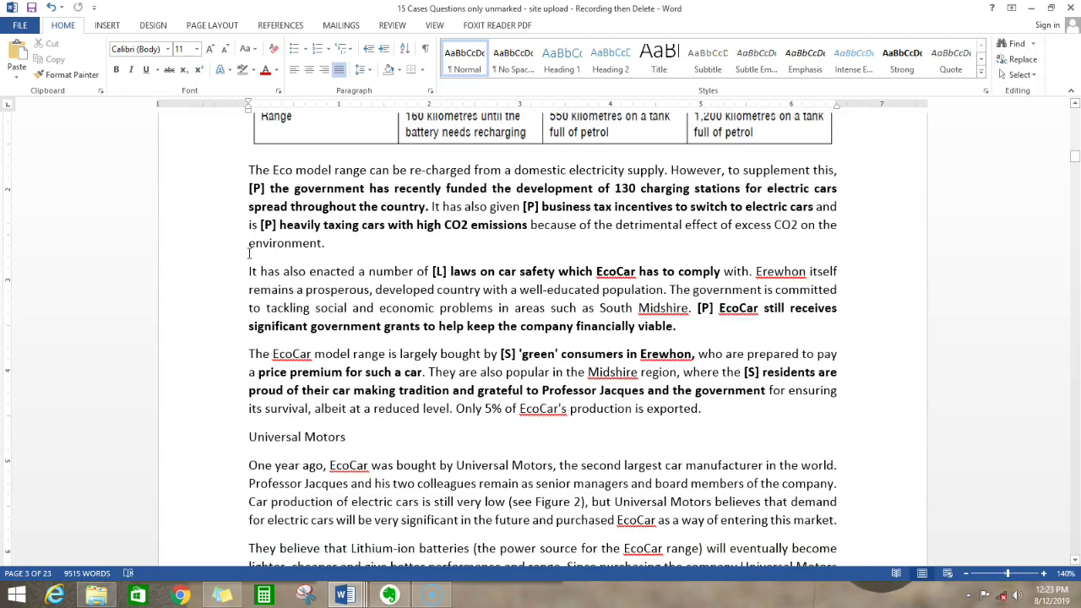
{"action": "key", "text": "Up"}
{"action": "key", "text": "Up"}
{"action": "key", "text": "ctrl+shift+Right"}
{"action": "key", "text": "ctrl+shift+Right"}
{"action": "key", "text": "ctrl+shift+Right"}
{"action": "key", "text": "ctrl+shift+Right"}
{"action": "key", "text": "ctrl+shift+Right"}
{"action": "key", "text": "ctrl+shift+Right"}
{"action": "key", "text": "ctrl+shift+Right"}
{"action": "key", "text": "ctrl+shift+Right"}
{"action": "key", "text": "ctrl+shift+Right"}
{"action": "key", "text": "ctrl+shift+Right"}
{"action": "key", "text": "ctrl+shift+Right"}
{"action": "key", "text": "ctrl+shift+Right"}
{"action": "key", "text": "ctrl+shift+Right"}
{"action": "key", "text": "ctrl+shift+Right"}
{"action": "key", "text": "ctrl+shift+Right"}
{"action": "key", "text": "ctrl+shift+Right"}
{"action": "key", "text": "ctrl+shift+Right"}
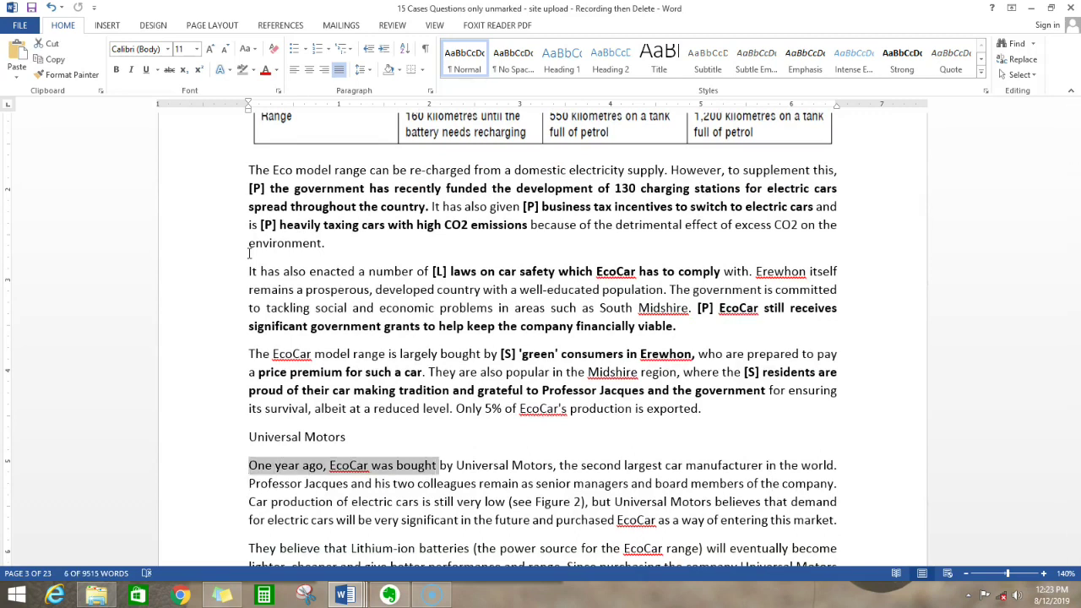
{"action": "key", "text": "ctrl+shift+Right"}
{"action": "key", "text": "ctrl+shift+Right"}
{"action": "key", "text": "ctrl+shift+Right"}
{"action": "key", "text": "ctrl+shift+Right"}
{"action": "key", "text": "ctrl+shift+Right"}
{"action": "key", "text": "ctrl+shift+Right"}
{"action": "key", "text": "ctrl+shift+Right"}
{"action": "key", "text": "ctrl+shift+Right"}
{"action": "key", "text": "ctrl+shift+Right"}
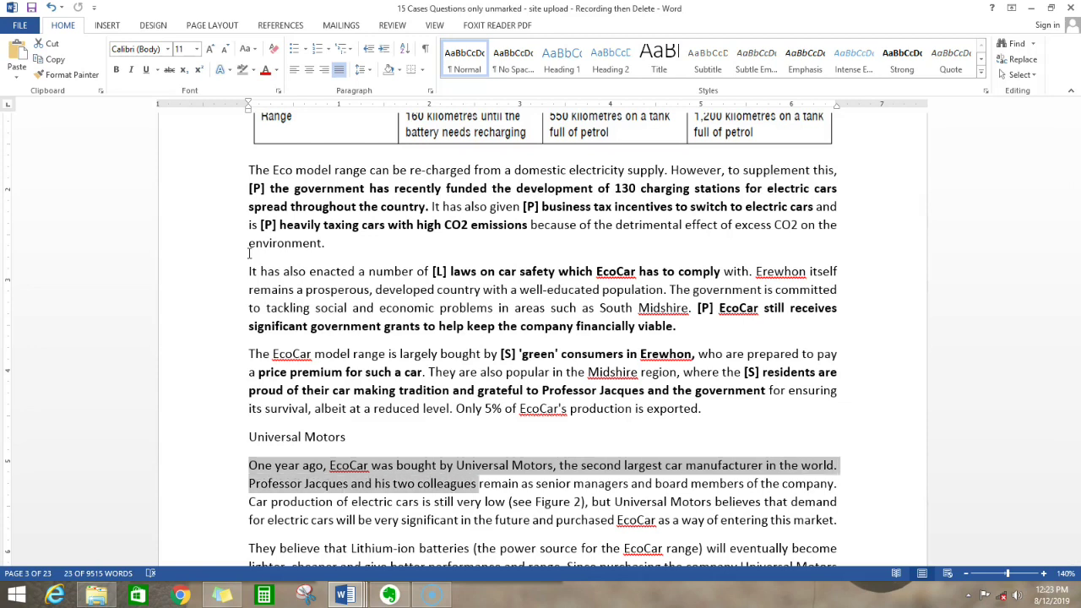
{"action": "key", "text": "ctrl+shift+Right"}
{"action": "key", "text": "ctrl+shift+Right"}
{"action": "key", "text": "ctrl+shift+Right"}
{"action": "key", "text": "ctrl+shift+Right"}
{"action": "key", "text": "ctrl+shift+Right"}
{"action": "key", "text": "ctrl+shift+Right"}
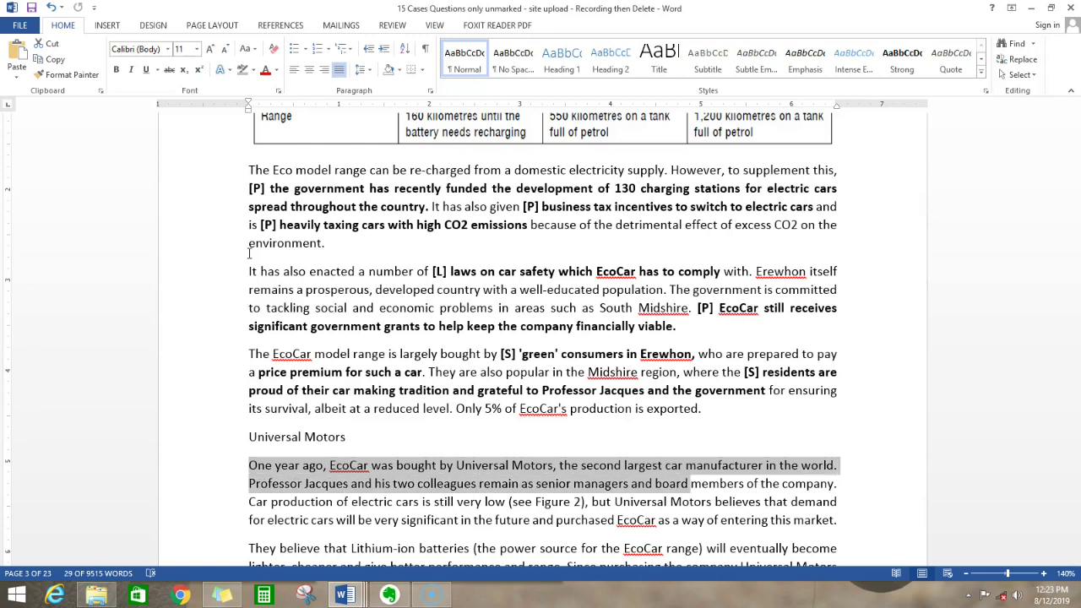
{"action": "key", "text": "ctrl+shift+Right"}
{"action": "key", "text": "ctrl+shift+Right"}
{"action": "key", "text": "ctrl+shift+Right"}
{"action": "key", "text": "ctrl+shift+Right"}
Read the rest of the paragraph about electric car production, expected future demand and Universal Motors' reason for purchasing EcoCar
{"action": "key", "text": "ctrl+shift+Right"}
{"action": "key", "text": "ctrl+shift+Right"}
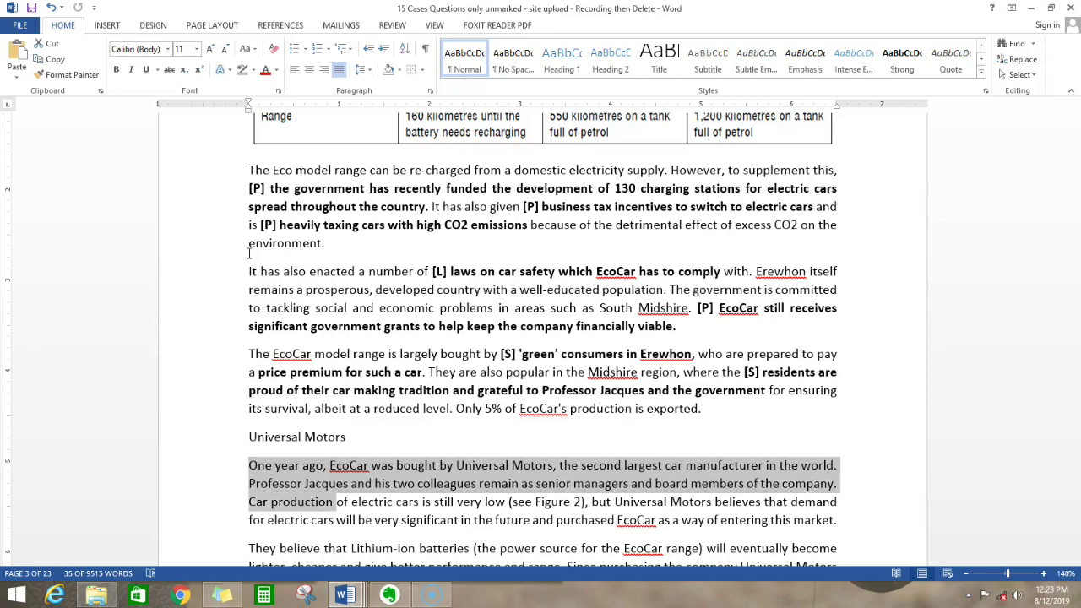
{"action": "key", "text": "ctrl+shift+Right"}
{"action": "key", "text": "ctrl+shift+Right"}
{"action": "key", "text": "ctrl+shift+Right"}
{"action": "key", "text": "ctrl+shift+Right"}
{"action": "key", "text": "ctrl+shift+Right"}
{"action": "key", "text": "ctrl+shift+Right"}
{"action": "key", "text": "ctrl+shift+Right"}
{"action": "key", "text": "ctrl+shift+Right"}
{"action": "key", "text": "ctrl+shift+Right"}
{"action": "key", "text": "ctrl+shift+Right"}
{"action": "key", "text": "ctrl+shift+Right"}
{"action": "key", "text": "ctrl+shift+Right"}
{"action": "key", "text": "ctrl+shift+Right"}
{"action": "key", "text": "ctrl+shift+Right"}
{"action": "key", "text": "ctrl+shift+Right"}
{"action": "key", "text": "ctrl+shift+Right"}
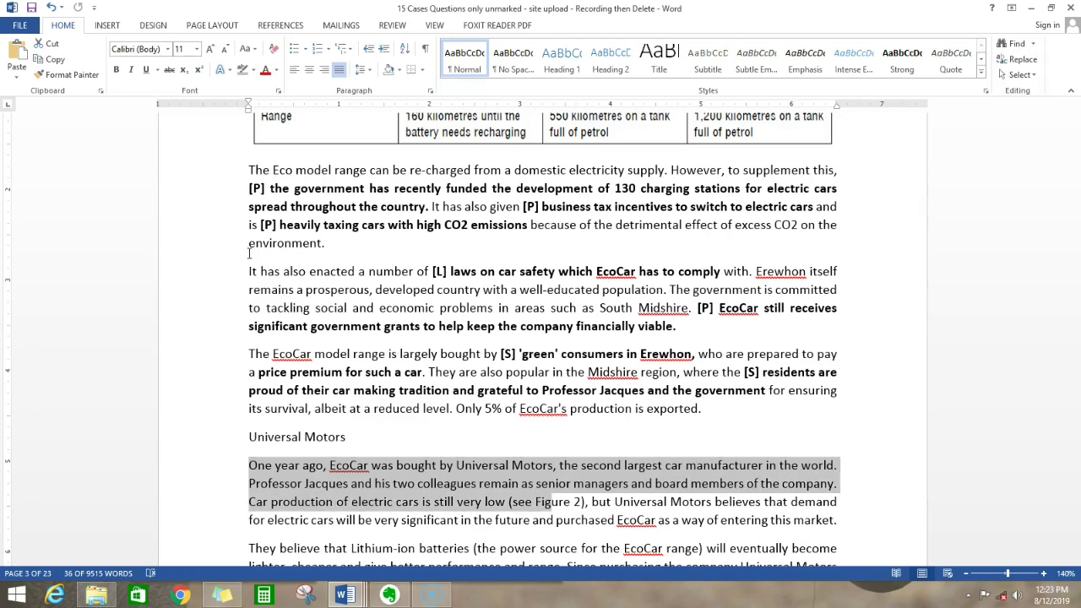
{"action": "key", "text": "ctrl+shift+Right"}
{"action": "key", "text": "ctrl+shift+Right"}
{"action": "key", "text": "ctrl+shift+Right"}
{"action": "key", "text": "ctrl+shift+Right"}
{"action": "key", "text": "ctrl+shift+Right"}
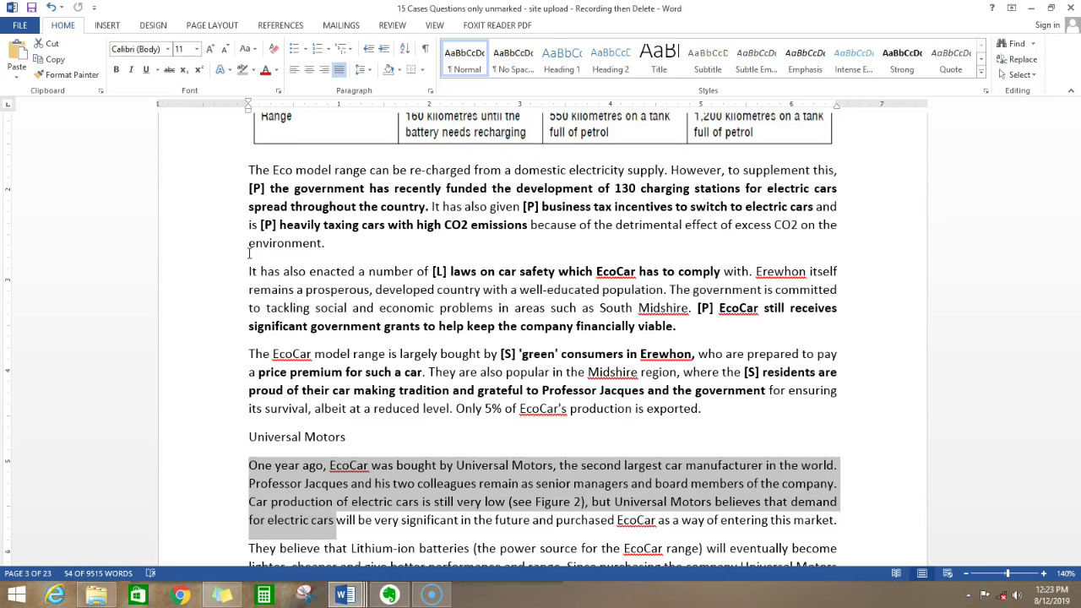
{"action": "key", "text": "ctrl+shift+Right"}
{"action": "key", "text": "ctrl+shift+Right"}
{"action": "key", "text": "ctrl+shift+Right"}
{"action": "key", "text": "ctrl+shift+Right"}
{"action": "key", "text": "ctrl+shift+Right"}
{"action": "key", "text": "ctrl+shift+Right"}
{"action": "key", "text": "ctrl+shift+Right"}
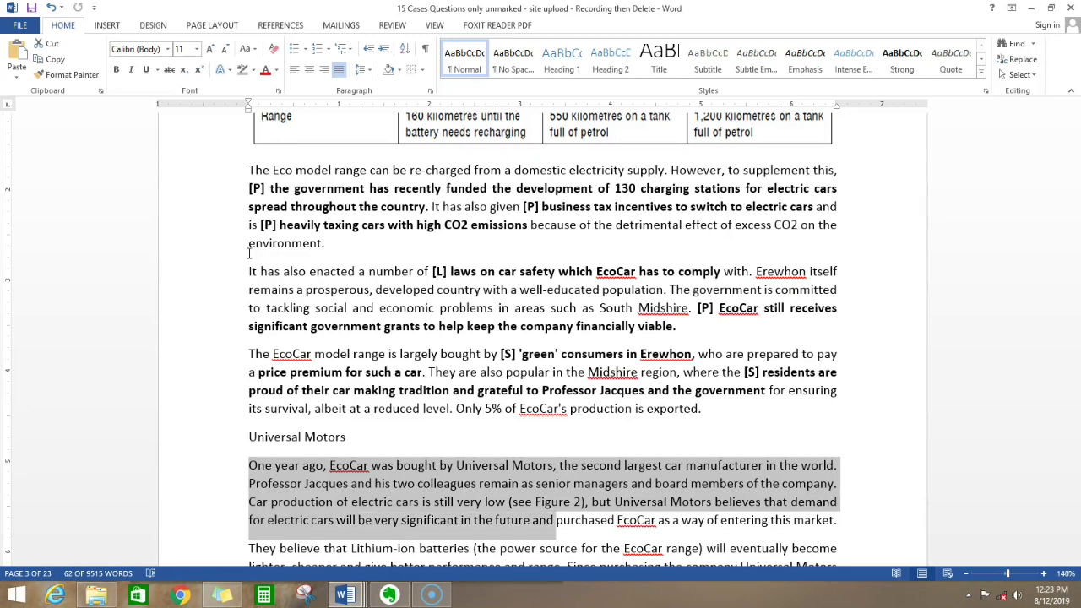
{"action": "key", "text": "ctrl+shift+Right"}
{"action": "key", "text": "ctrl+shift+Right"}
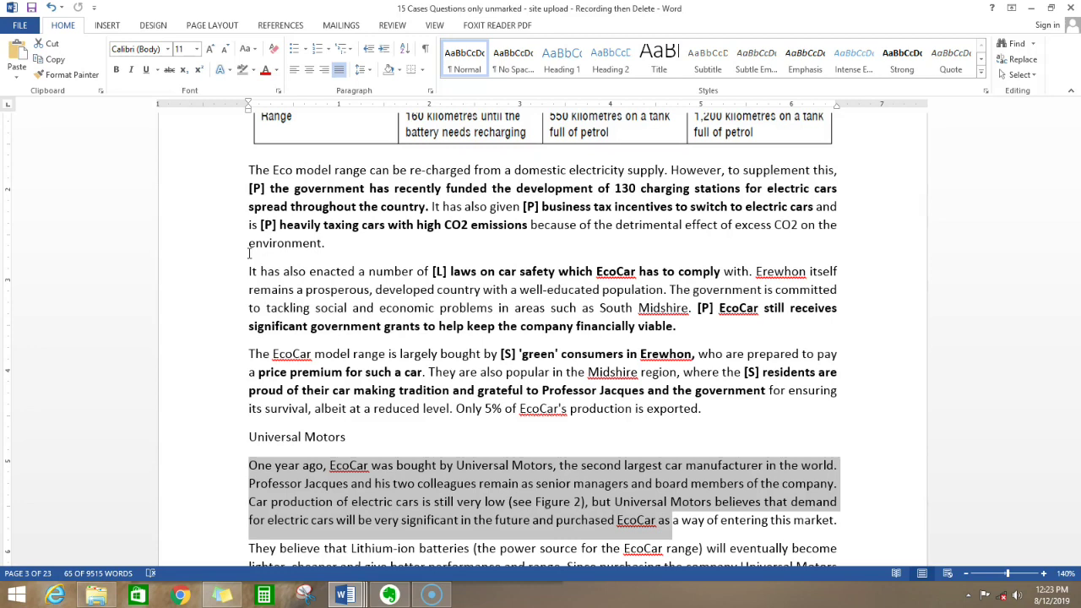
{"action": "key", "text": "ctrl+shift+Down"}
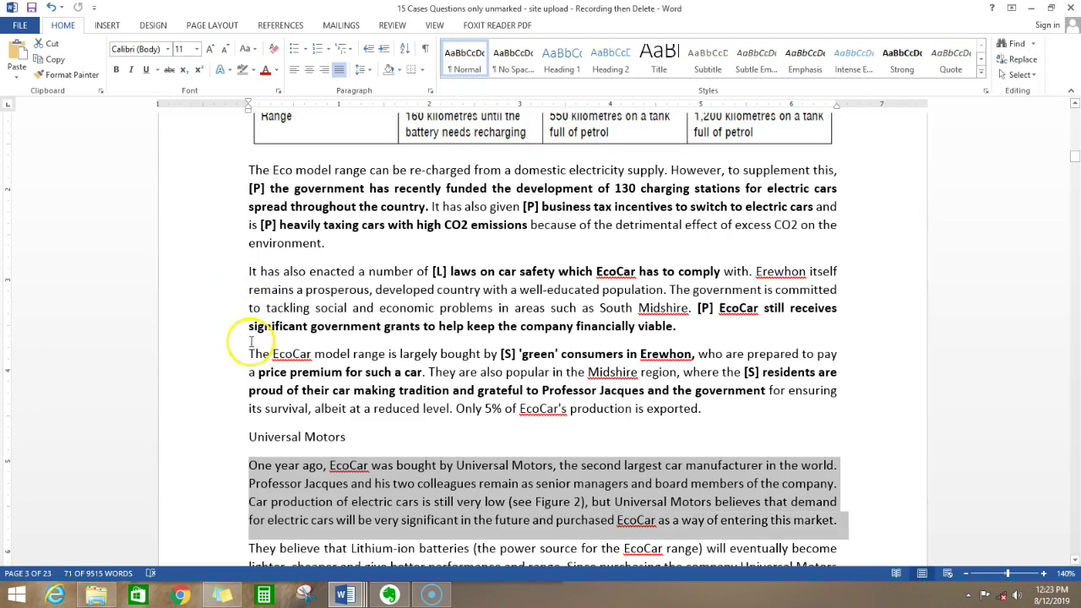
{"action": "scroll", "coordinate": [258, 422], "scroll_direction": "down", "scroll_amount": 1}
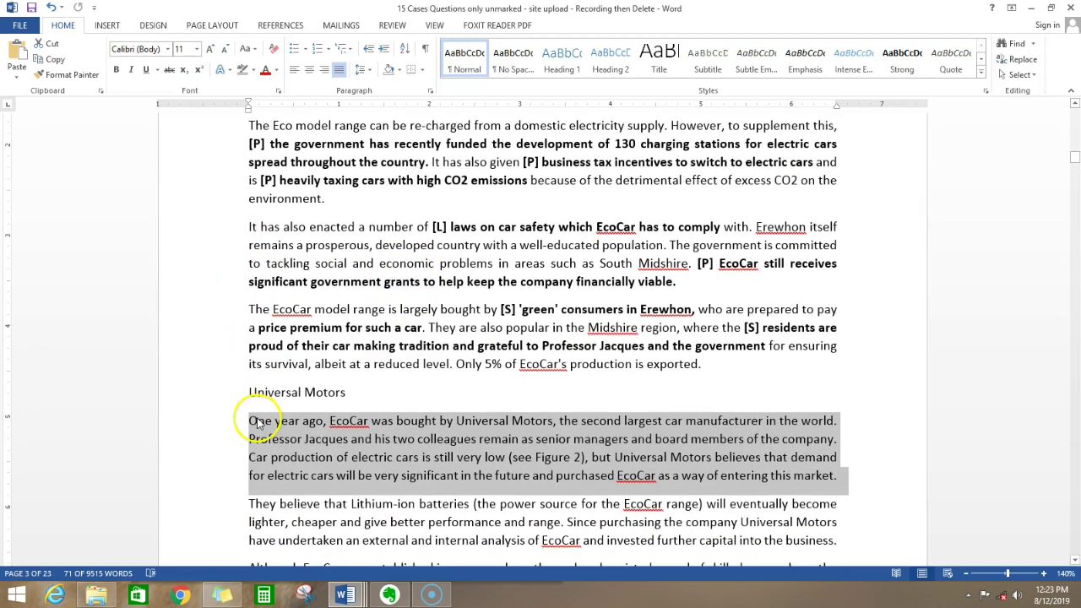
{"action": "left_click", "coordinate": [347, 439]}
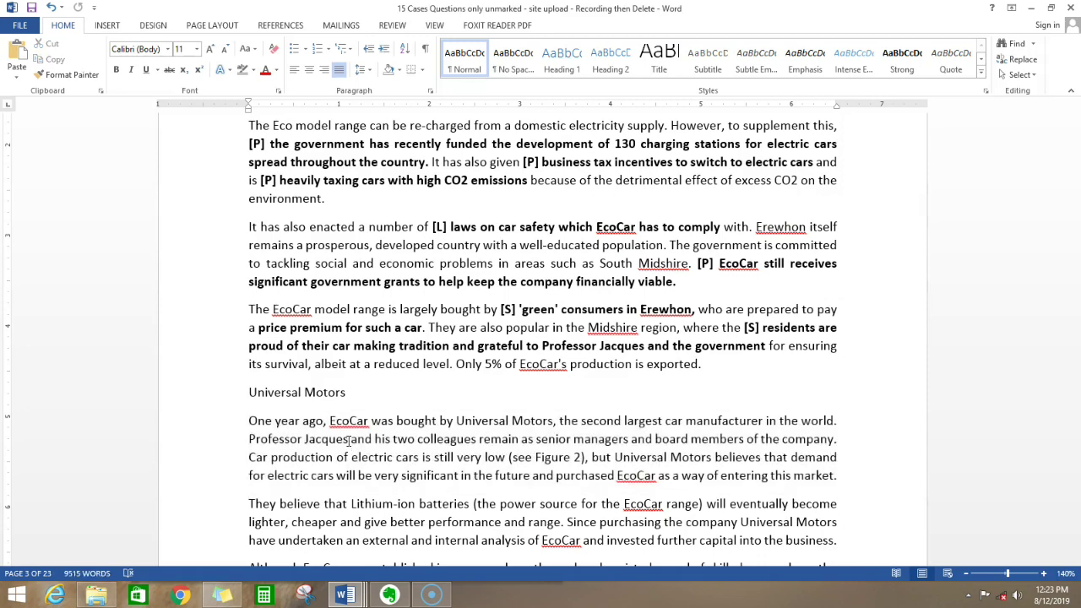
Read the following paragraph's first sentence about Lithium-ion batteries, leaving it selected through "better performance and range."
{"action": "scroll", "coordinate": [354, 431], "scroll_direction": "down", "scroll_amount": 3}
{"action": "key", "text": "shift+Right"}
{"action": "key", "text": "shift+Right"}
{"action": "key", "text": "shift+Right"}
{"action": "key", "text": "shift+Right"}
{"action": "key", "text": "shift+Right"}
{"action": "key", "text": "shift+Right"}
{"action": "key", "text": "shift+Right"}
{"action": "key", "text": "shift+Right"}
{"action": "key", "text": "shift+Right"}
{"action": "key", "text": "shift+Right"}
{"action": "key", "text": "shift+Right"}
{"action": "key", "text": "shift+Right"}
{"action": "key", "text": "shift+Right"}
{"action": "key", "text": "shift+Right"}
{"action": "key", "text": "shift+Right"}
{"action": "key", "text": "shift+Right"}
{"action": "key", "text": "shift+Right"}
{"action": "key", "text": "shift+Right"}
{"action": "key", "text": "shift+Right"}
{"action": "key", "text": "shift+Right"}
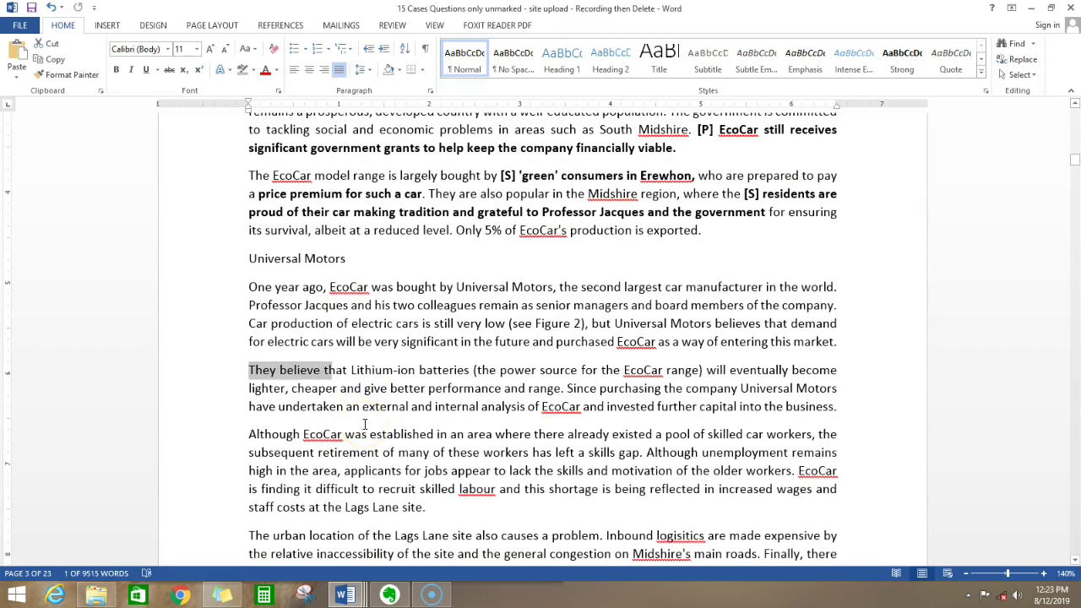
{"action": "key", "text": "shift+Right"}
{"action": "key", "text": "shift+Right"}
{"action": "key", "text": "shift+Right"}
{"action": "key", "text": "shift+Right"}
{"action": "key", "text": "shift+Right"}
{"action": "key", "text": "shift+Right"}
{"action": "key", "text": "shift+Right"}
{"action": "key", "text": "shift+Right"}
{"action": "key", "text": "shift+Right"}
{"action": "key", "text": "shift+Right"}
{"action": "key", "text": "shift+Right"}
{"action": "key", "text": "shift+Right"}
{"action": "key", "text": "shift+Right"}
{"action": "key", "text": "shift+Right"}
{"action": "key", "text": "shift+Right"}
{"action": "key", "text": "shift+Right"}
{"action": "key", "text": "shift+Right"}
{"action": "key", "text": "shift+Right"}
{"action": "key", "text": "shift+Right"}
{"action": "key", "text": "shift+Right"}
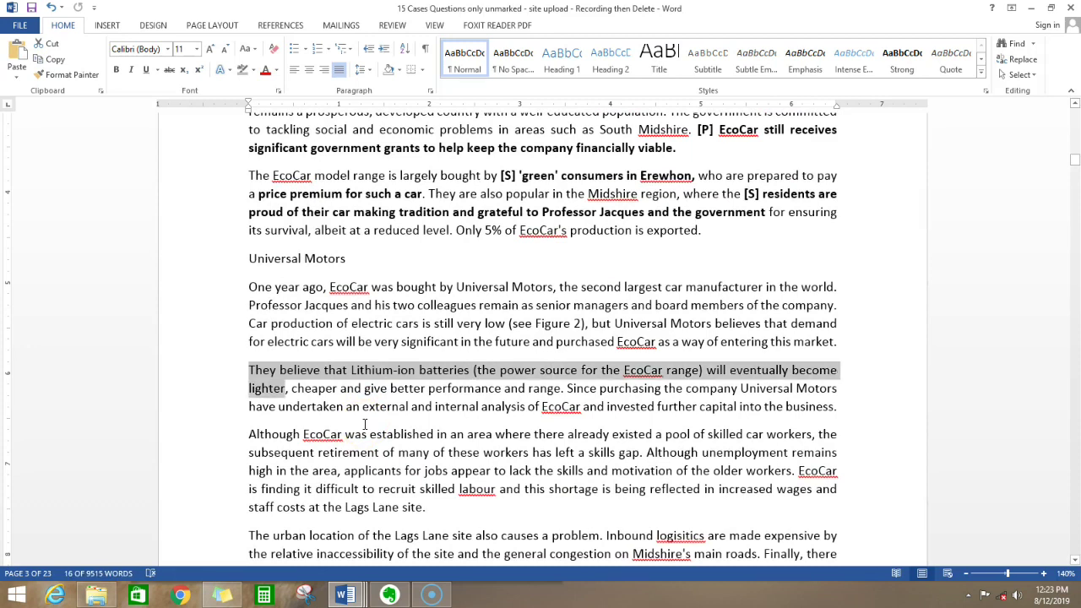
{"action": "key", "text": "ctrl+shift+Left"}
{"action": "key", "text": "ctrl+shift+Left"}
{"action": "key", "text": "ctrl+shift+Left"}
{"action": "key", "text": "ctrl+shift+Left"}
{"action": "key", "text": "ctrl+shift+Left"}
{"action": "key", "text": "ctrl+shift+Left"}
{"action": "key", "text": "ctrl+shift+Left"}
{"action": "key", "text": "ctrl+shift+Left"}
{"action": "key", "text": "ctrl+shift+Left"}
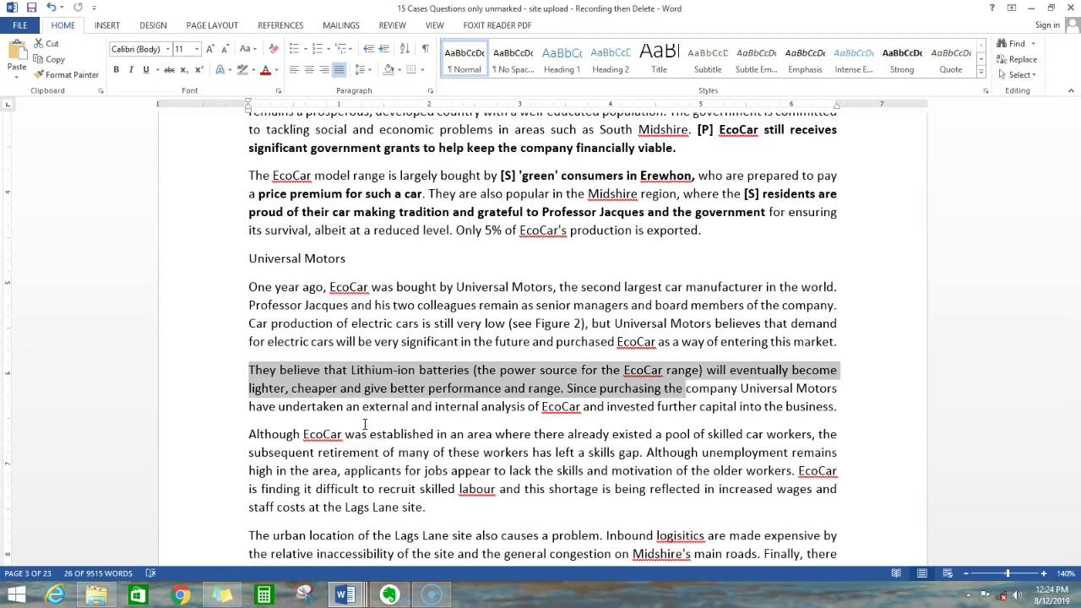
{"action": "key", "text": "ctrl+shift+Right"}
{"action": "key", "text": "ctrl+shift+Right"}
{"action": "key", "text": "ctrl+shift+Right"}
{"action": "key", "text": "ctrl+shift+Right"}
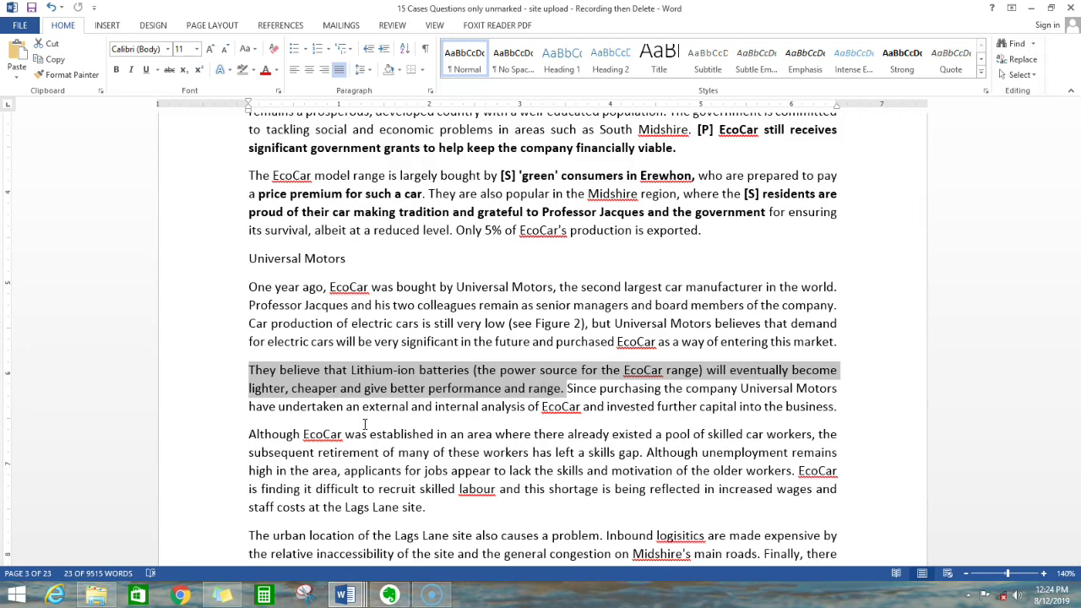
Bold the text from "Lithium-ion batteries" through "give better performance and range." in the paragraph beginning "They believe that"
{"action": "key", "text": "Right"}
{"action": "key", "text": "shift+Right"}
{"action": "key", "text": "ctrl+shift+Left"}
{"action": "key", "text": "ctrl+shift+Left"}
{"action": "key", "text": "ctrl+shift+Left"}
{"action": "key", "text": "ctrl+shift+Left"}
{"action": "key", "text": "ctrl+shift+Left"}
{"action": "key", "text": "ctrl+shift+Left"}
{"action": "key", "text": "ctrl+shift+Left"}
{"action": "key", "text": "ctrl+shift+Left"}
{"action": "key", "text": "ctrl+shift+Left"}
{"action": "key", "text": "ctrl+shift+Left"}
{"action": "key", "text": "ctrl+shift+Left"}
{"action": "key", "text": "ctrl+shift+Left"}
{"action": "key", "text": "ctrl+shift+Left"}
{"action": "key", "text": "ctrl+shift+Left"}
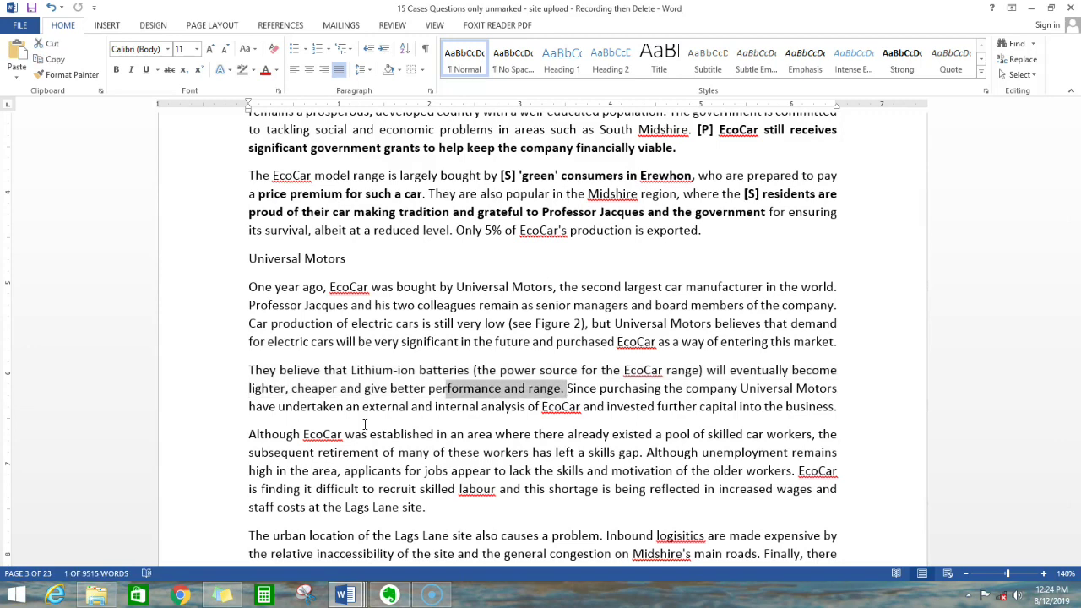
{"action": "key", "text": "ctrl+shift+Left"}
{"action": "key", "text": "ctrl+shift+Left"}
{"action": "key", "text": "ctrl+shift+Left"}
{"action": "key", "text": "ctrl+shift+Left"}
{"action": "key", "text": "ctrl+shift+Left"}
{"action": "key", "text": "ctrl+shift+Left"}
{"action": "key", "text": "ctrl+shift+Left"}
{"action": "key", "text": "ctrl+shift+Left"}
{"action": "key", "text": "ctrl+shift+Left"}
{"action": "key", "text": "ctrl+shift+Left"}
{"action": "key", "text": "ctrl+shift+Left"}
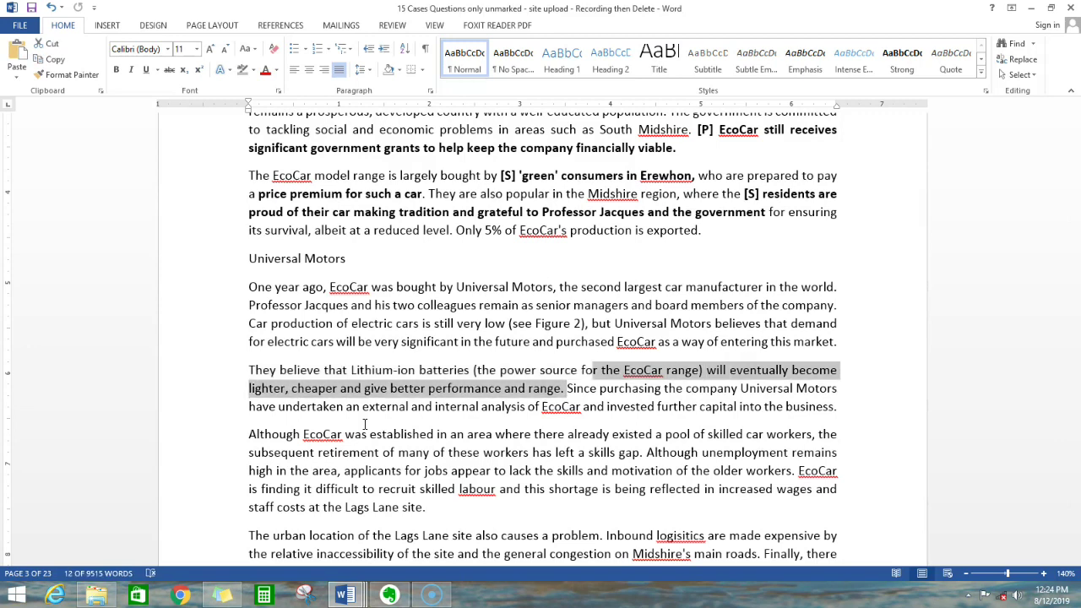
{"action": "key", "text": "ctrl+b"}
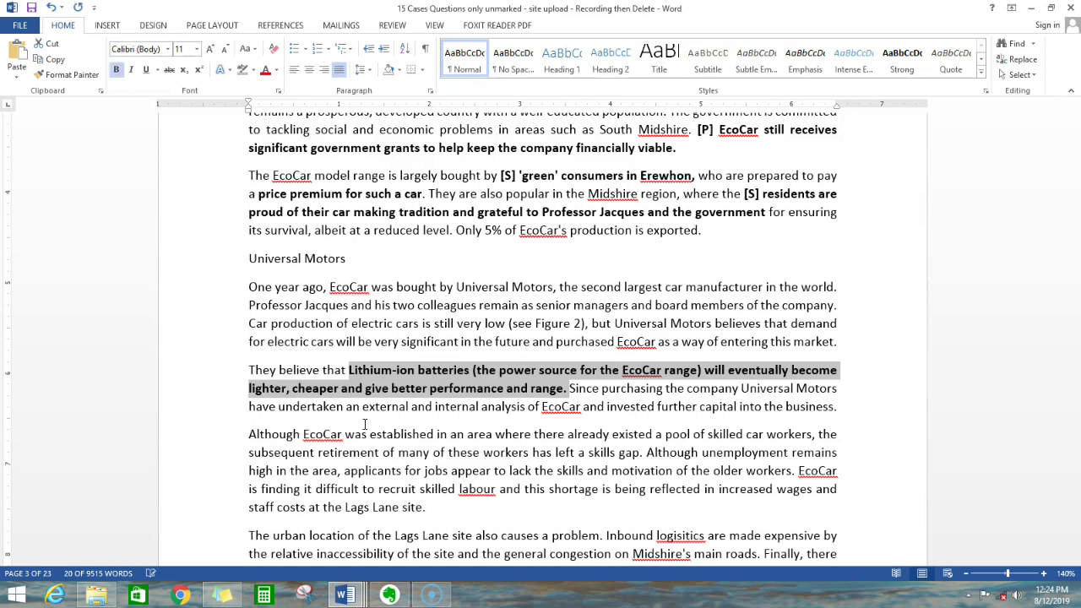
Insert the technological factor tag [T] directly before "Lithium-ion batteries"
{"action": "key", "text": "Left"}
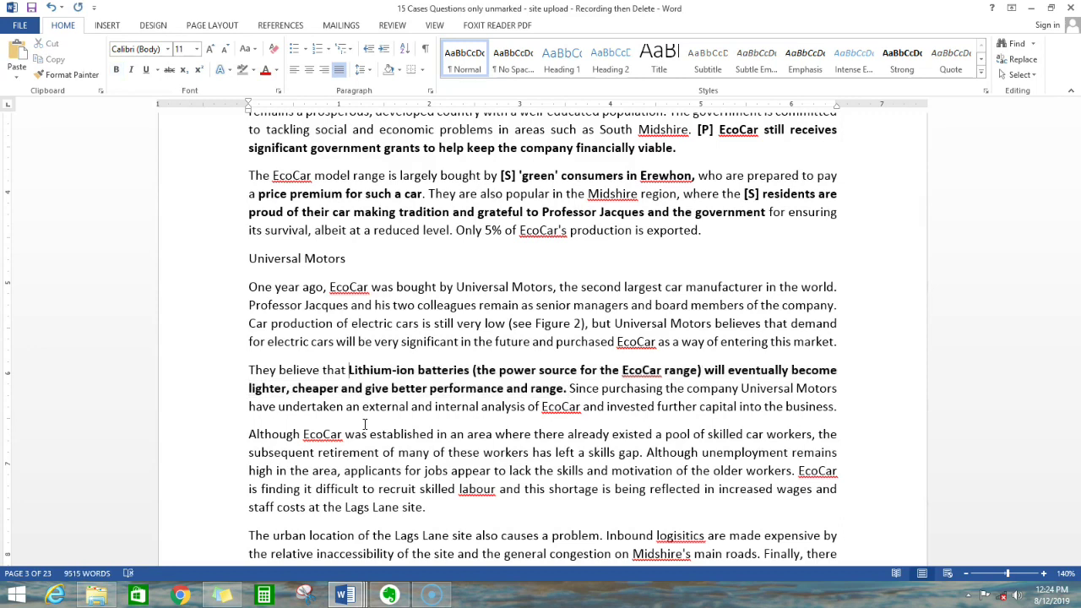
{"action": "type", "text": "[]"}
{"action": "key", "text": "Left"}
{"action": "key", "text": "Left"}
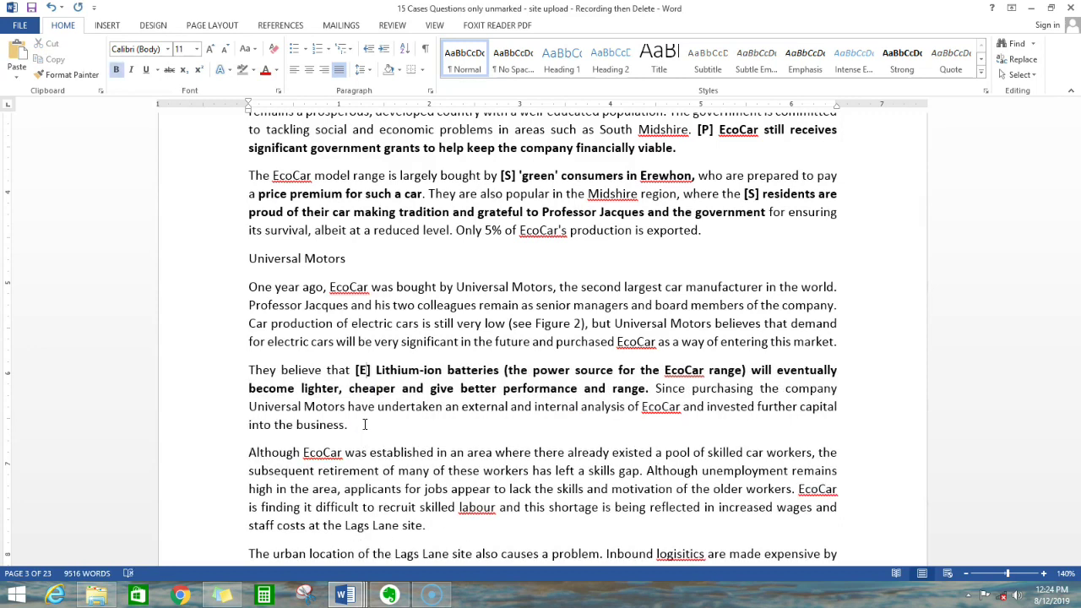
{"action": "type", "text": "TT"}
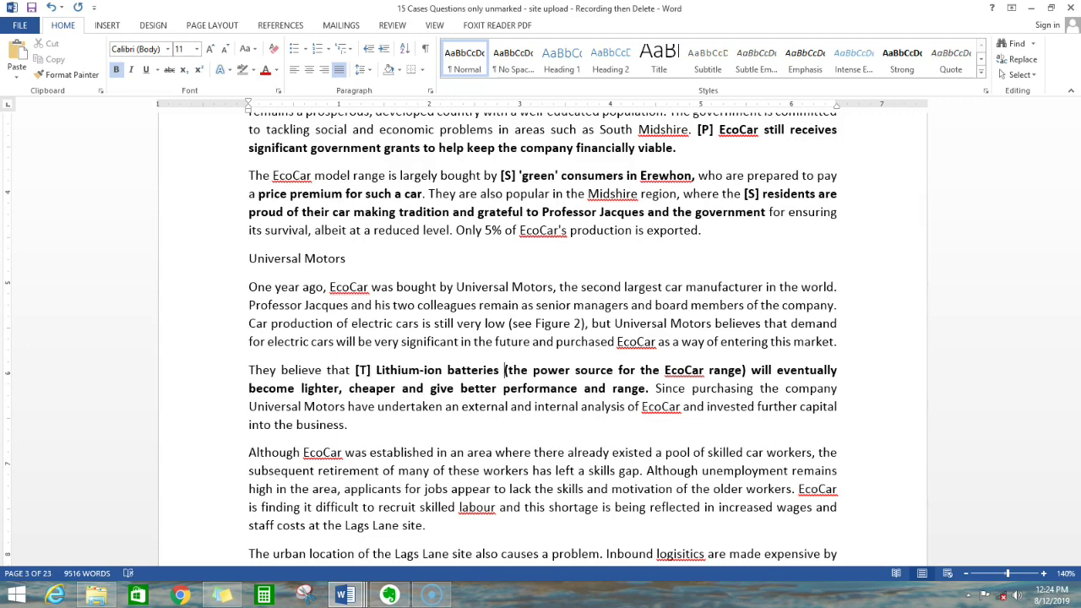
Reread the [T] sentence about the Lithium-ion batteries, focusing on the words "lighter, cheaper"
{"action": "key", "text": "ctrl+Right"}
{"action": "key", "text": "ctrl+shift+Right"}
{"action": "key", "text": "ctrl+shift+Right"}
{"action": "key", "text": "ctrl+shift+Right"}
{"action": "key", "text": "ctrl+shift+Right"}
{"action": "key", "text": "ctrl+shift+Right"}
{"action": "key", "text": "ctrl+shift+Right"}
{"action": "key", "text": "ctrl+shift+Right"}
{"action": "key", "text": "ctrl+shift+Right"}
{"action": "key", "text": "ctrl+shift+Right"}
{"action": "key", "text": "ctrl+shift+Right"}
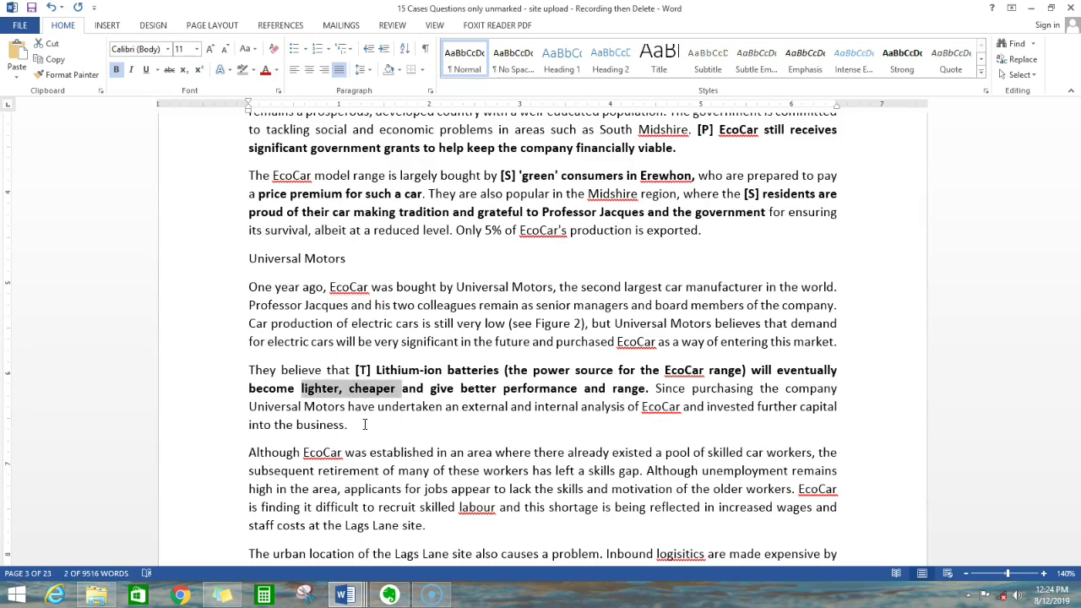
Read the sentence starting "Since purchasing the company" about Universal Motors' external and internal analysis and further capital investment
{"action": "key", "text": "ctrl+Left"}
{"action": "key", "text": "ctrl+shift+Right"}
{"action": "key", "text": "ctrl+shift+Right"}
{"action": "key", "text": "ctrl+shift+Right"}
{"action": "key", "text": "ctrl+shift+Right"}
{"action": "key", "text": "ctrl+shift+Right"}
{"action": "key", "text": "ctrl+shift+Right"}
{"action": "key", "text": "ctrl+shift+Right"}
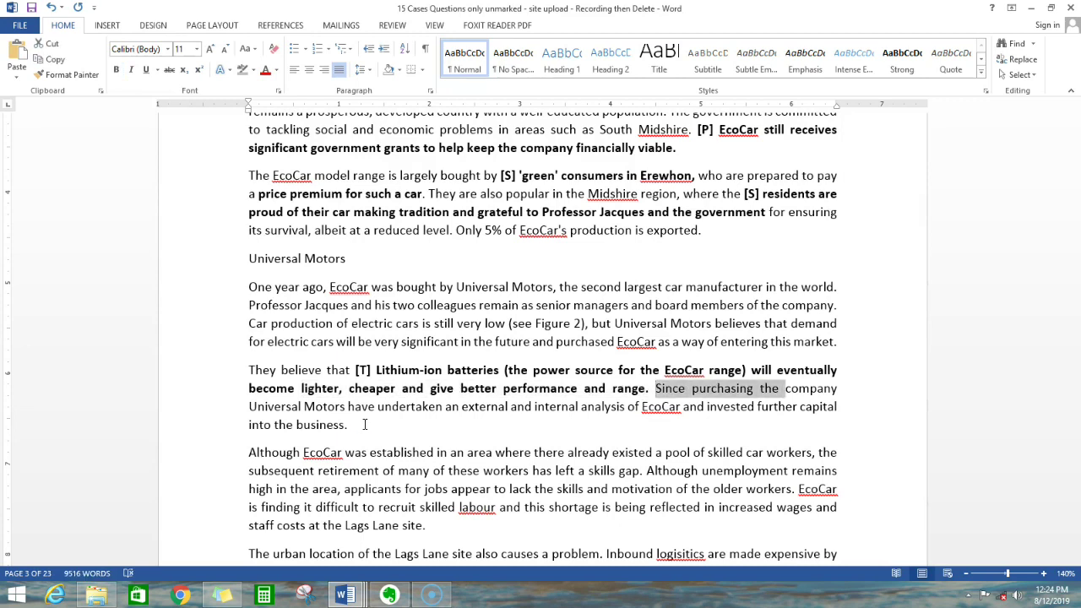
{"action": "key", "text": "ctrl+shift+Right"}
{"action": "key", "text": "ctrl+shift+Right"}
{"action": "key", "text": "ctrl+shift+Right"}
{"action": "key", "text": "ctrl+shift+Right"}
{"action": "key", "text": "ctrl+shift+Right"}
{"action": "key", "text": "ctrl+shift+Right"}
{"action": "key", "text": "ctrl+shift+Right"}
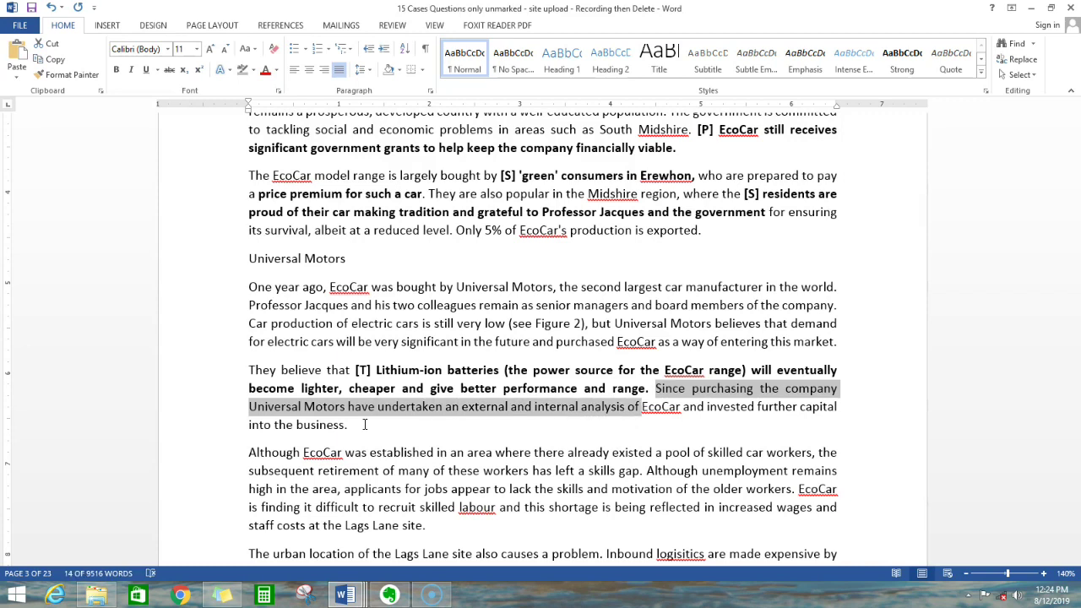
{"action": "key", "text": "ctrl+shift+Right"}
{"action": "key", "text": "ctrl+shift+Right"}
{"action": "key", "text": "ctrl+shift+Right"}
{"action": "key", "text": "ctrl+shift+Right"}
{"action": "key", "text": "ctrl+shift+Right"}
{"action": "key", "text": "ctrl+shift+Right"}
{"action": "key", "text": "ctrl+shift+Right"}
{"action": "key", "text": "ctrl+shift+Right"}
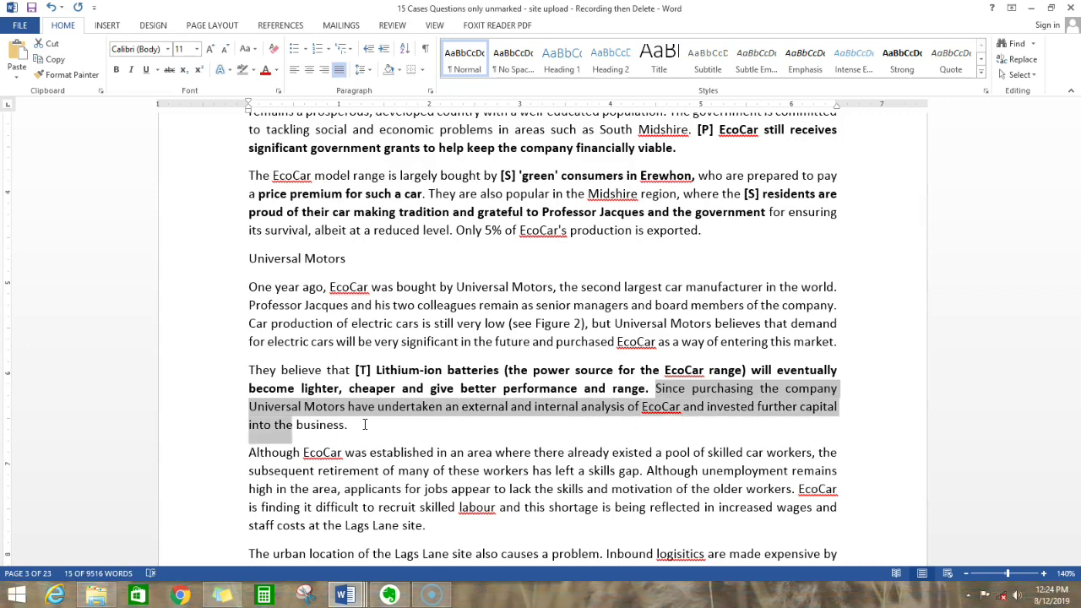
Read the following paragraph's first sentence about the pool of skilled car workers, their retirement and the skills gap
{"action": "key", "text": "ctrl+Up"}
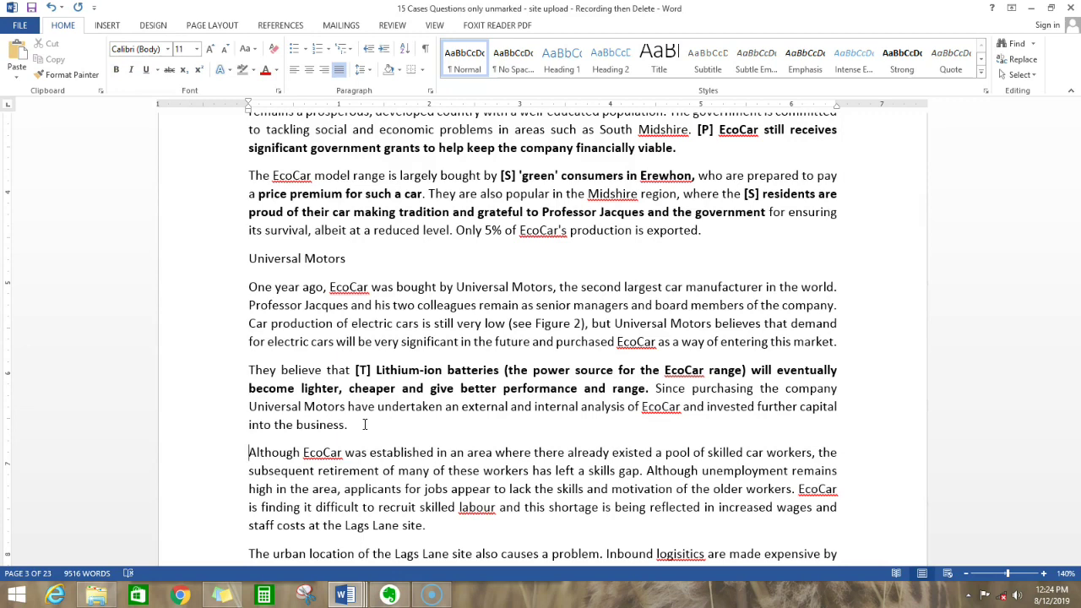
{"action": "key", "text": "ctrl+shift+Right"}
{"action": "key", "text": "ctrl+shift+Right"}
{"action": "key", "text": "ctrl+shift+Right"}
{"action": "key", "text": "ctrl+shift+Right"}
{"action": "key", "text": "ctrl+shift+Right"}
{"action": "key", "text": "ctrl+shift+Right"}
{"action": "key", "text": "ctrl+shift+Right"}
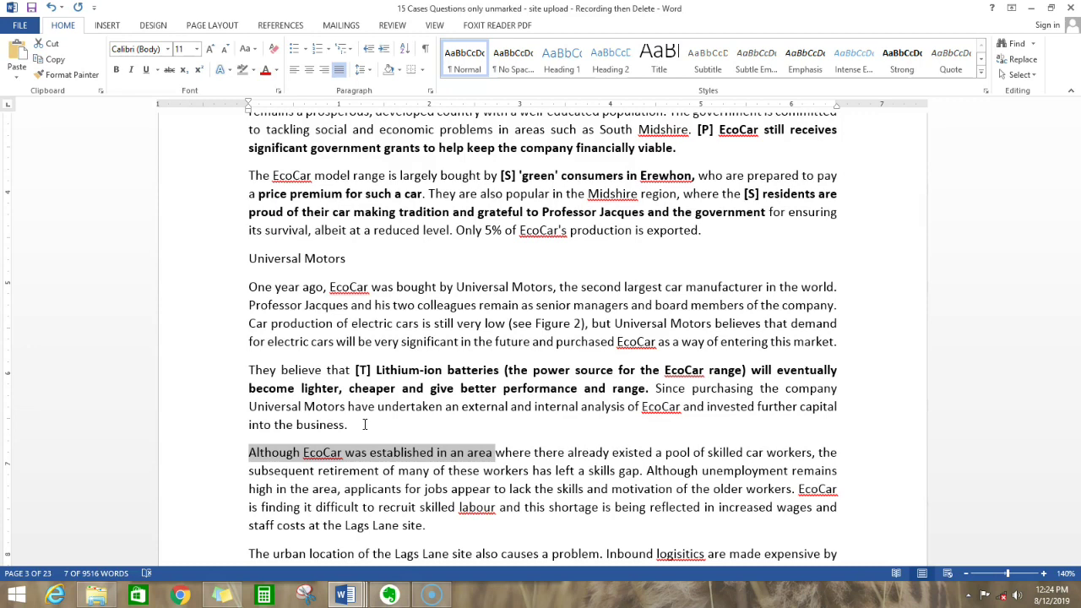
{"action": "key", "text": "ctrl+shift+Right"}
{"action": "key", "text": "ctrl+shift+Right"}
{"action": "key", "text": "ctrl+shift+Right"}
{"action": "key", "text": "ctrl+shift+Right"}
{"action": "key", "text": "ctrl+shift+Right"}
{"action": "key", "text": "ctrl+shift+Right"}
{"action": "key", "text": "ctrl+shift+Right"}
{"action": "key", "text": "ctrl+shift+Right"}
{"action": "key", "text": "ctrl+shift+Right"}
{"action": "key", "text": "ctrl+shift+Right"}
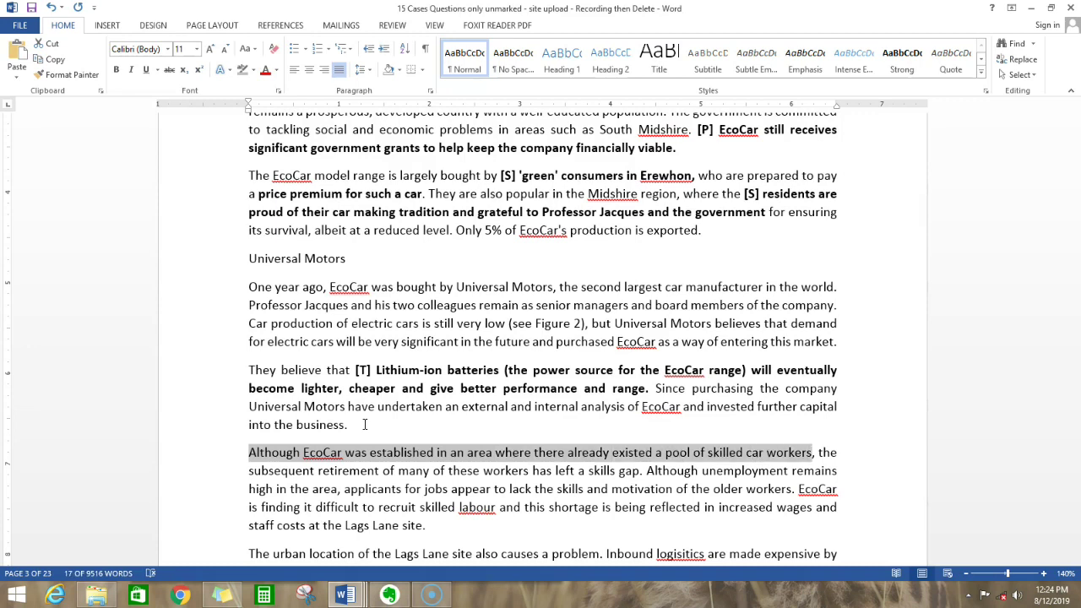
{"action": "key", "text": "ctrl+shift+Right"}
{"action": "key", "text": "ctrl+shift+Right"}
{"action": "key", "text": "ctrl+shift+Right"}
{"action": "key", "text": "ctrl+shift+Right"}
{"action": "key", "text": "ctrl+shift+Right"}
{"action": "key", "text": "ctrl+shift+Right"}
{"action": "key", "text": "ctrl+shift+Right"}
{"action": "key", "text": "ctrl+shift+Right"}
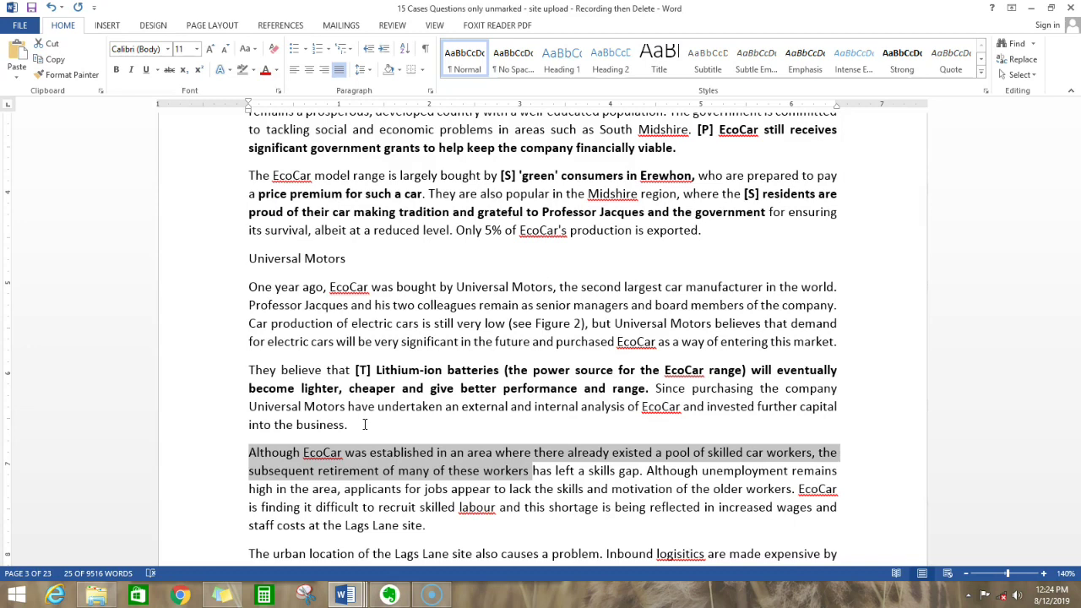
{"action": "key", "text": "ctrl+shift+Right"}
{"action": "key", "text": "ctrl+shift+Right"}
{"action": "key", "text": "ctrl+shift+Right"}
{"action": "key", "text": "ctrl+shift+Right"}
{"action": "key", "text": "ctrl+shift+Right"}
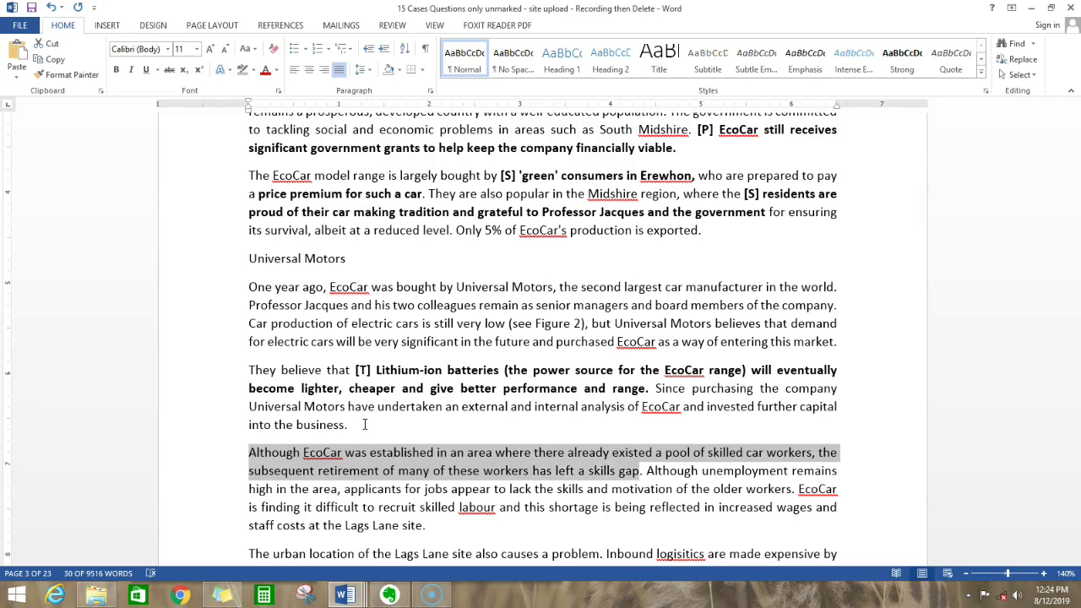
{"action": "key", "text": "ctrl+shift+Right"}
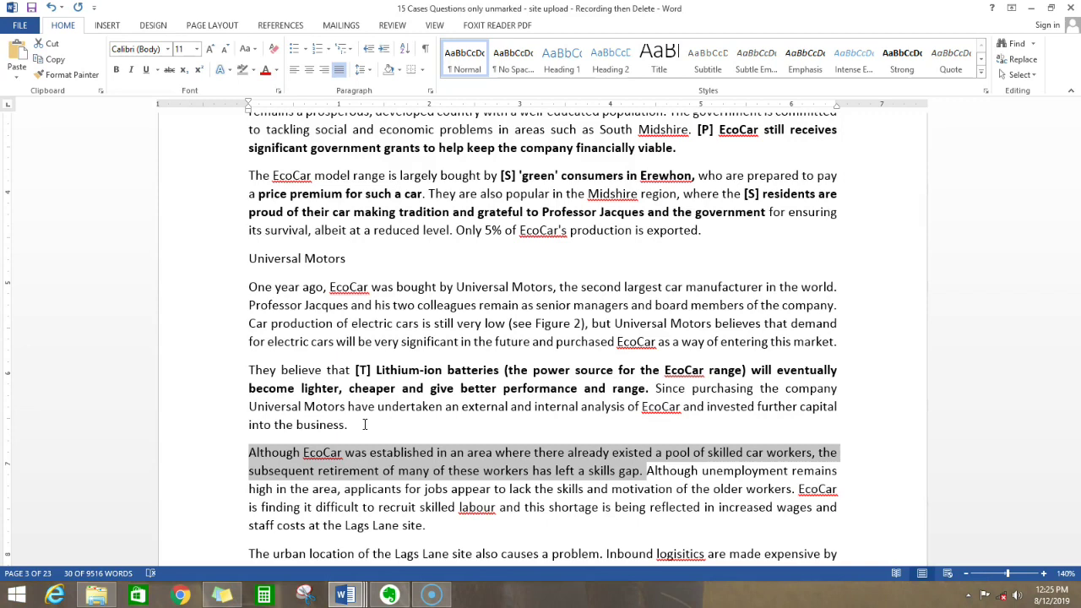
Read the paragraph's second sentence about local unemployment and the skills and motivation of job applicants
{"action": "key", "text": "ctrl+shift+Right"}
{"action": "key", "text": "ctrl+shift+Right"}
{"action": "key", "text": "ctrl+shift+Right"}
{"action": "key", "text": "ctrl+shift+Right"}
{"action": "key", "text": "ctrl+shift+Right"}
{"action": "key", "text": "ctrl+shift+Right"}
{"action": "key", "text": "ctrl+shift+Right"}
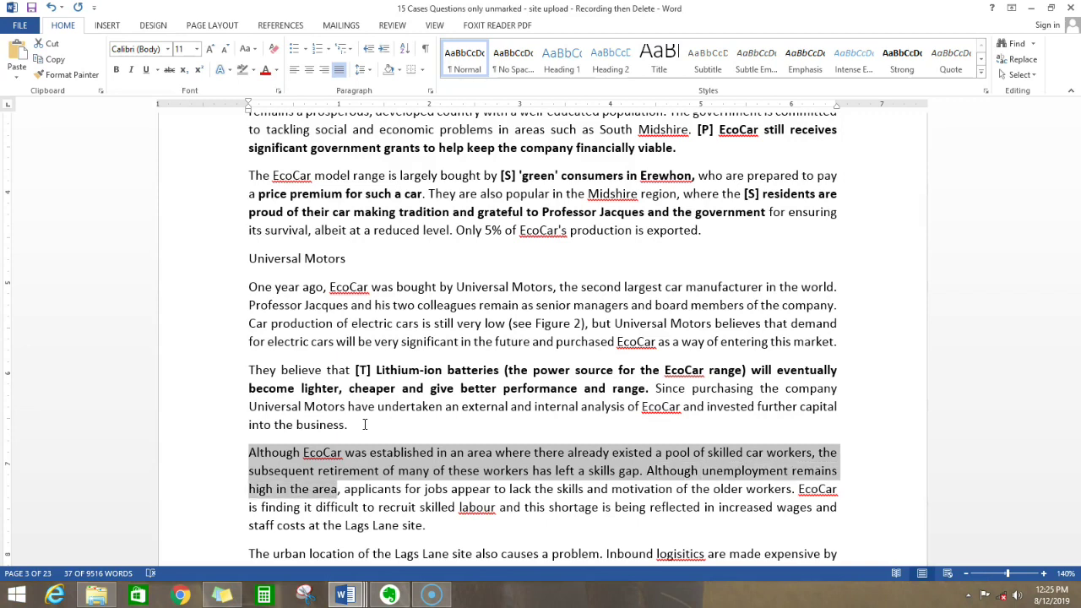
{"action": "key", "text": "ctrl+shift+Right"}
{"action": "key", "text": "ctrl+shift+Right"}
{"action": "key", "text": "ctrl+shift+Right"}
{"action": "key", "text": "ctrl+shift+Right"}
{"action": "key", "text": "ctrl+shift+Right"}
{"action": "key", "text": "ctrl+shift+Right"}
{"action": "key", "text": "ctrl+shift+Right"}
{"action": "key", "text": "ctrl+shift+Right"}
{"action": "key", "text": "ctrl+shift+Right"}
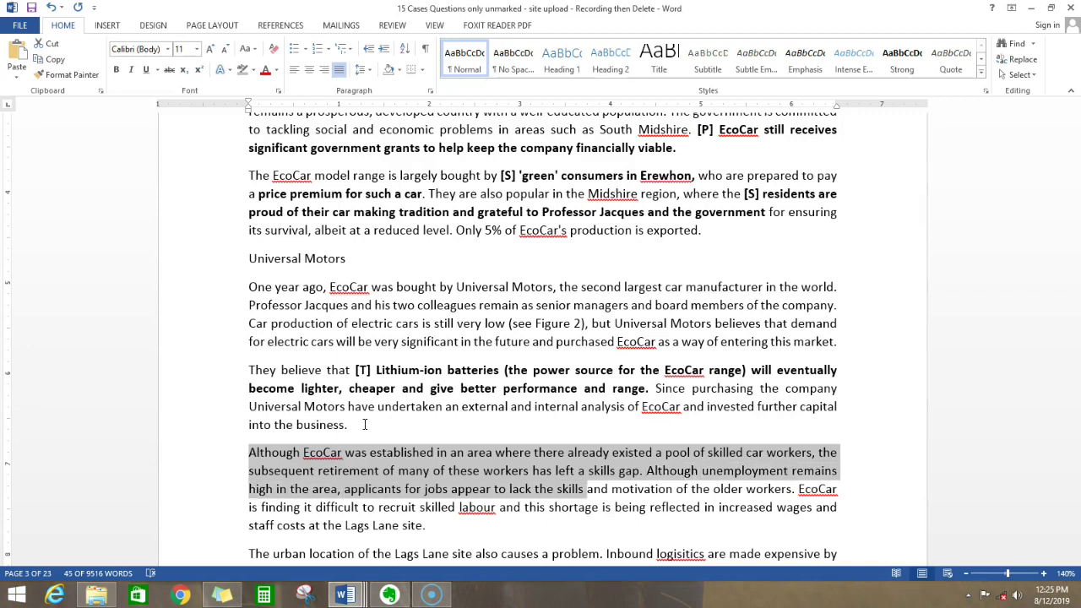
{"action": "key", "text": "ctrl+shift+Right"}
{"action": "key", "text": "ctrl+shift+Right"}
{"action": "key", "text": "ctrl+shift+Right"}
{"action": "key", "text": "ctrl+shift+Right"}
{"action": "key", "text": "ctrl+shift+Right"}
{"action": "key", "text": "ctrl+shift+Right"}
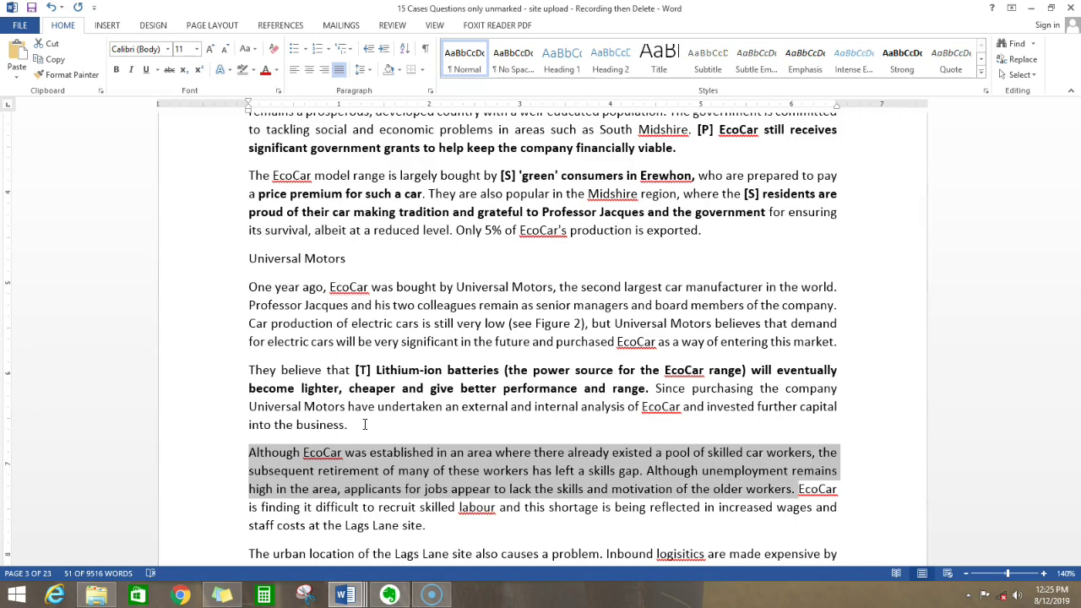
Bold the paragraph's last sentence, from "EcoCar is finding it difficult to recruit skilled labour" through "staff costs at the Lags Lane site."
{"action": "key", "text": "Right"}
{"action": "key", "text": "ctrl+shift+Right"}
{"action": "key", "text": "ctrl+shift+Right"}
{"action": "key", "text": "ctrl+shift+Right"}
{"action": "key", "text": "ctrl+shift+Right"}
{"action": "key", "text": "ctrl+shift+Right"}
{"action": "key", "text": "ctrl+shift+Right"}
{"action": "key", "text": "ctrl+shift+Right"}
{"action": "key", "text": "ctrl+shift+Right"}
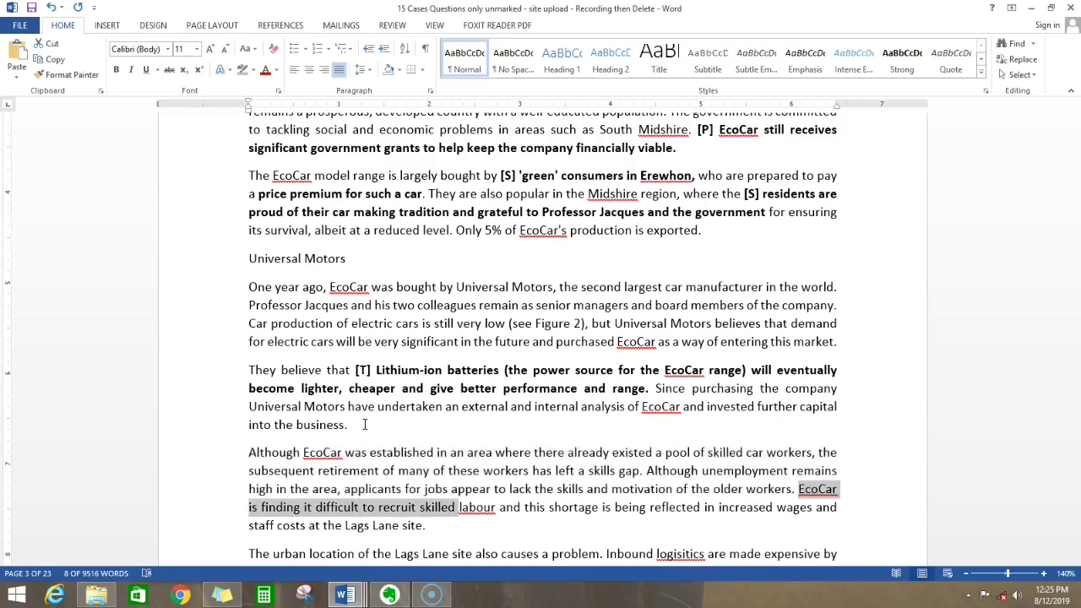
{"action": "key", "text": "ctrl+shift+Right"}
{"action": "key", "text": "ctrl+shift+Right"}
{"action": "key", "text": "ctrl+shift+Right"}
{"action": "key", "text": "ctrl+shift+Right"}
{"action": "key", "text": "ctrl+shift+Right"}
{"action": "key", "text": "ctrl+shift+Right"}
{"action": "key", "text": "ctrl+shift+Right"}
{"action": "key", "text": "ctrl+shift+Right"}
{"action": "key", "text": "ctrl+shift+Right"}
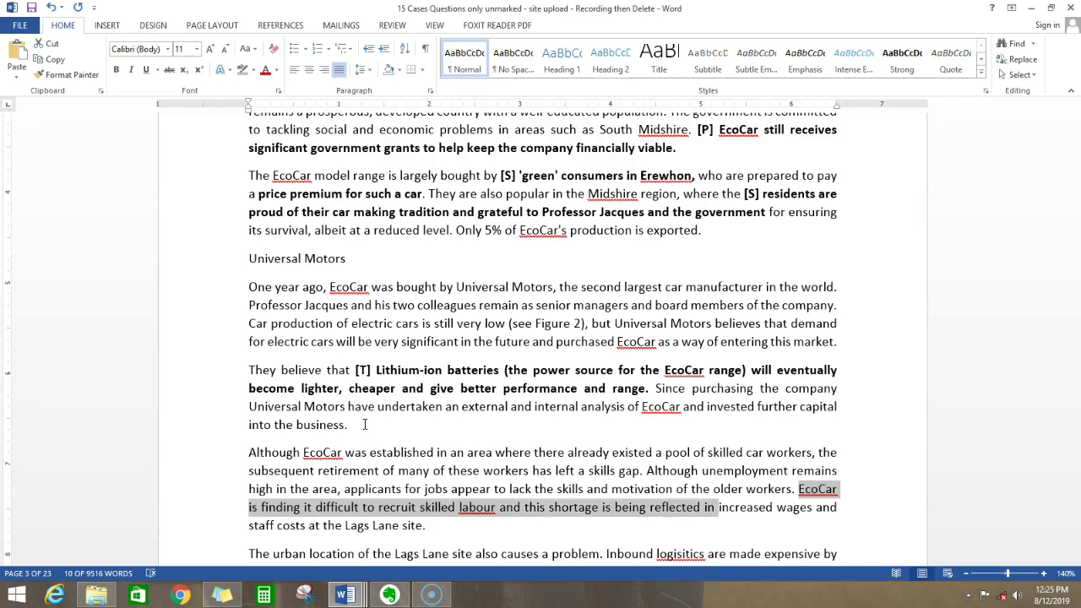
{"action": "key", "text": "ctrl+shift+Right"}
{"action": "key", "text": "ctrl+shift+Right"}
{"action": "key", "text": "ctrl+shift+Right"}
{"action": "key", "text": "ctrl+shift+Right"}
{"action": "key", "text": "ctrl+shift+Right"}
{"action": "key", "text": "ctrl+shift+Right"}
{"action": "key", "text": "ctrl+shift+Right"}
{"action": "key", "text": "ctrl+shift+Right"}
{"action": "key", "text": "ctrl+shift+Right"}
{"action": "key", "text": "ctrl+shift+Right"}
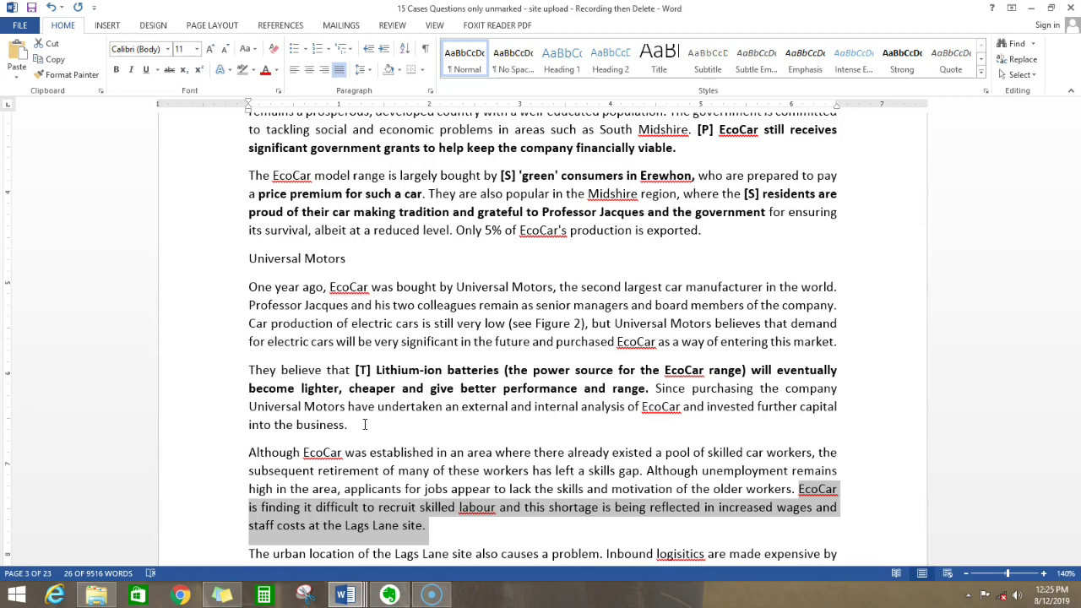
{"action": "key", "text": "ctrl+b"}
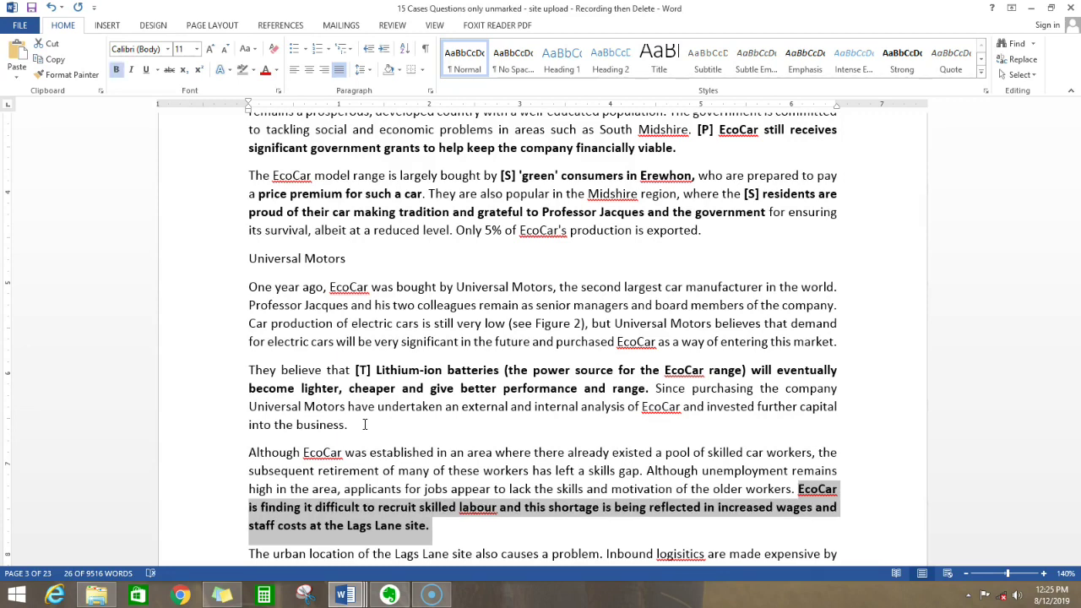
Insert the economic factor tag [E] before the bold sentence starting "EcoCar is finding it difficult"
{"action": "key", "text": "Left"}
{"action": "type", "text": "[E]"}
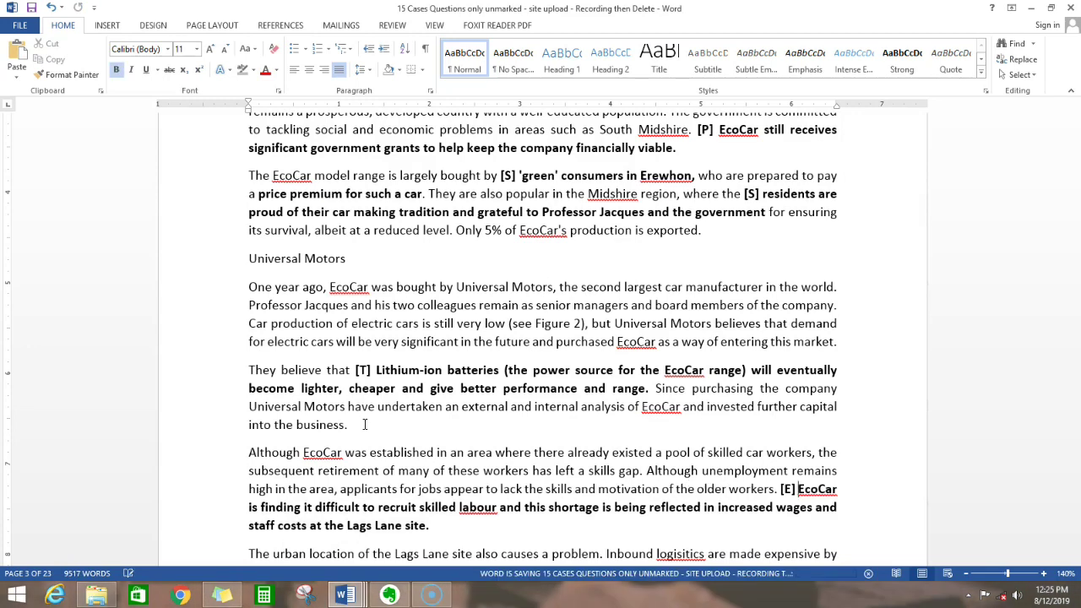
{"action": "key", "text": "Left"}
{"action": "key", "text": "Left"}
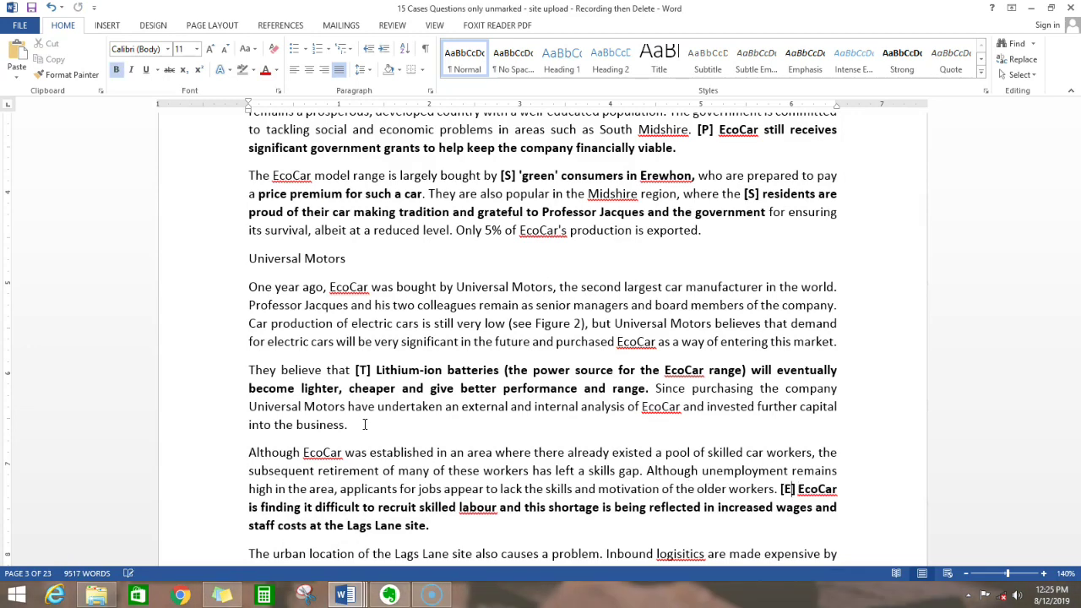
{"action": "key", "text": "Down"}
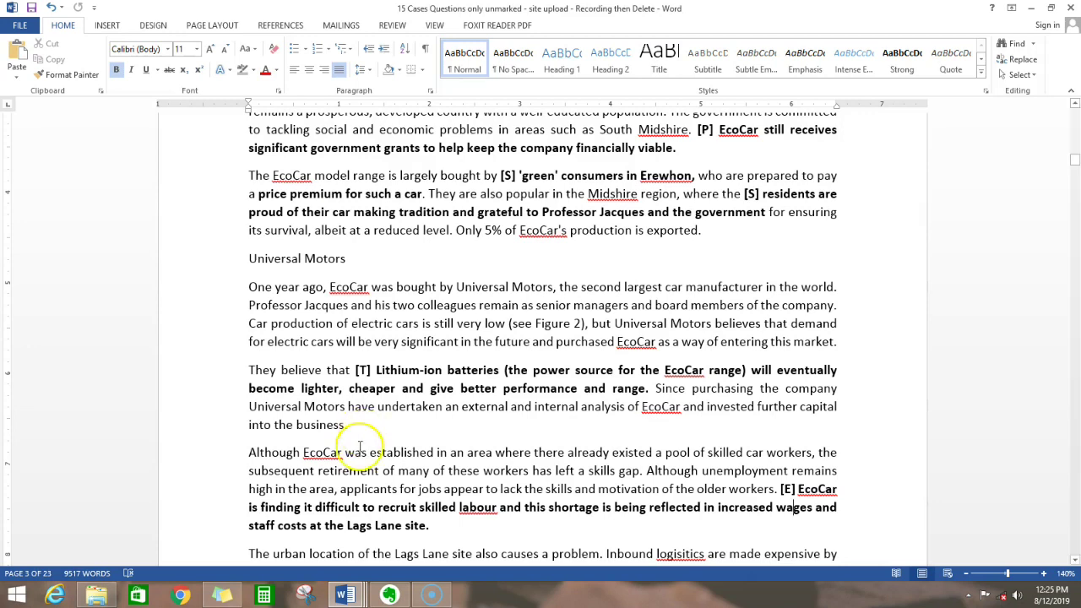
{"action": "scroll", "coordinate": [794, 488], "scroll_direction": "down", "scroll_amount": 3}
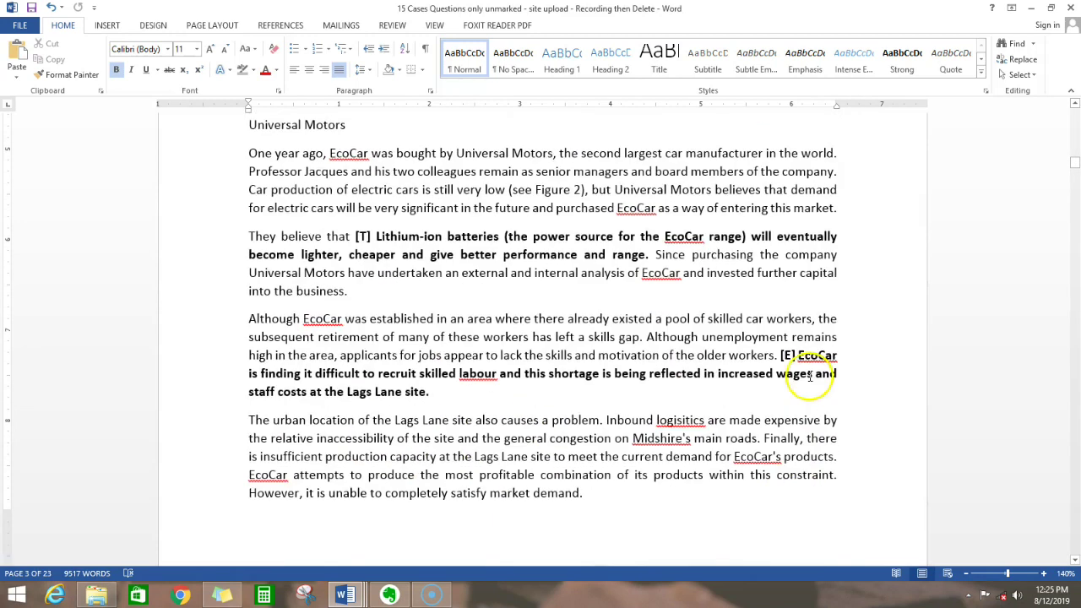
Read the first sentence of the last Universal Motors paragraph, about the urban location of the Lags Lane site
{"action": "key", "text": "ctrl+Down"}
{"action": "key", "text": "ctrl+shift+Right"}
{"action": "key", "text": "ctrl+shift+Right"}
{"action": "key", "text": "ctrl+shift+Right"}
{"action": "key", "text": "ctrl+shift+Right"}
{"action": "key", "text": "ctrl+shift+Right"}
{"action": "key", "text": "ctrl+shift+Right"}
{"action": "key", "text": "ctrl+shift+Right"}
{"action": "key", "text": "ctrl+shift+Right"}
{"action": "key", "text": "ctrl+shift+Right"}
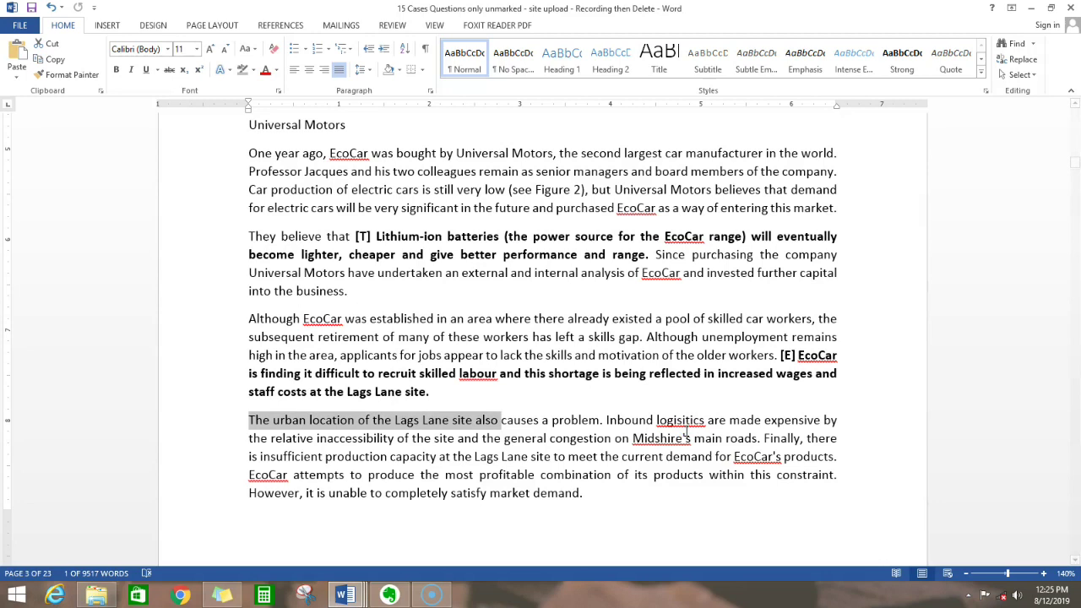
{"action": "key", "text": "ctrl+shift+Right"}
{"action": "key", "text": "ctrl+shift+Right"}
{"action": "key", "text": "ctrl+shift+Right"}
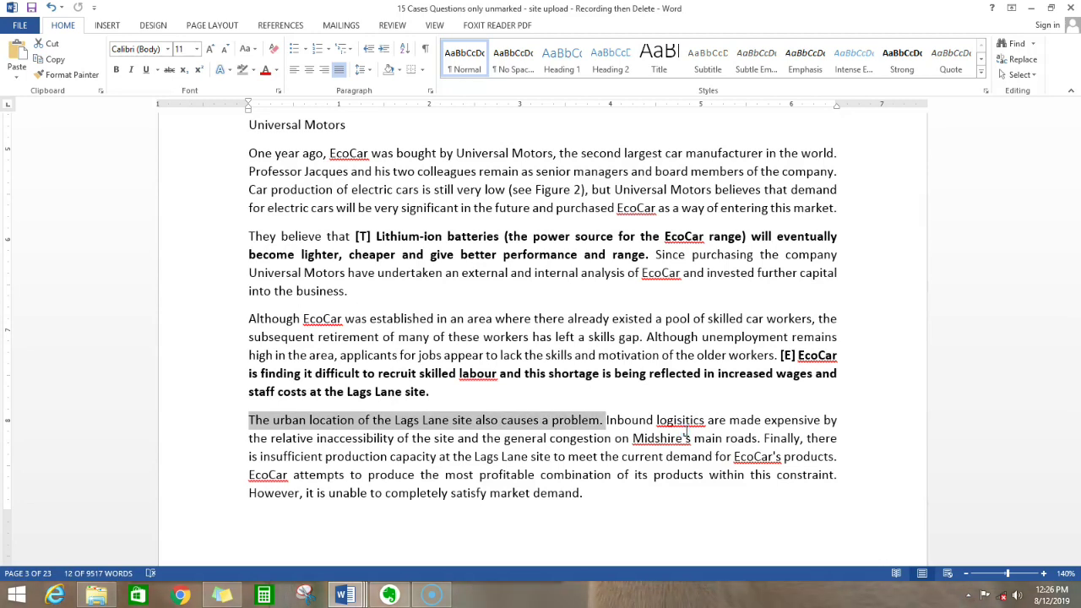
Read the paragraph's second sentence about inbound logistics, site inaccessibility and congestion on Midshire's main roads
{"action": "key", "text": "ctrl+shift+Right"}
{"action": "key", "text": "ctrl+shift+Right"}
{"action": "key", "text": "ctrl+shift+Right"}
{"action": "key", "text": "ctrl+shift+Right"}
{"action": "key", "text": "ctrl+shift+Right"}
{"action": "key", "text": "ctrl+shift+Right"}
{"action": "key", "text": "ctrl+shift+Right"}
{"action": "key", "text": "ctrl+shift+Right"}
{"action": "key", "text": "ctrl+shift+Right"}
{"action": "key", "text": "ctrl+shift+Right"}
{"action": "key", "text": "ctrl+shift+Right"}
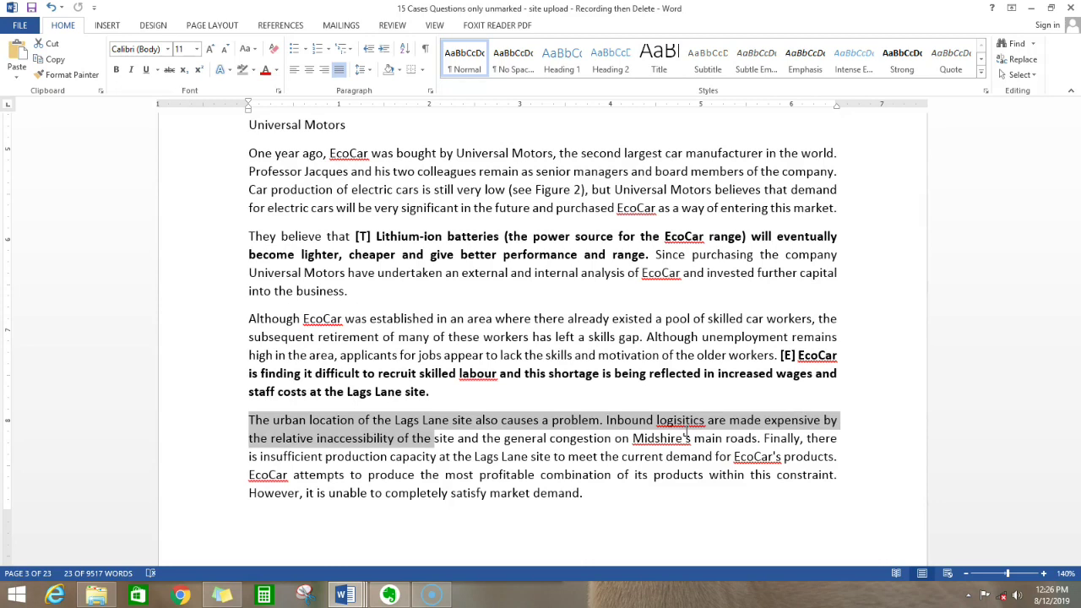
{"action": "key", "text": "ctrl+shift+Right"}
{"action": "key", "text": "ctrl+shift+Right"}
{"action": "key", "text": "ctrl+shift+Right"}
{"action": "key", "text": "ctrl+shift+Right"}
{"action": "key", "text": "ctrl+shift+Right"}
{"action": "key", "text": "ctrl+shift+Right"}
{"action": "key", "text": "ctrl+shift+Right"}
{"action": "key", "text": "ctrl+shift+Right"}
{"action": "key", "text": "ctrl+shift+Right"}
{"action": "key", "text": "ctrl+shift+Right"}
Read the paragraph's third sentence about production capacity at the Lags Lane site and the demand for EcoCar's products
{"action": "key", "text": "ctrl+shift+Right"}
{"action": "key", "text": "ctrl+shift+Right"}
{"action": "key", "text": "ctrl+shift+Right"}
{"action": "key", "text": "ctrl+shift+Right"}
{"action": "key", "text": "ctrl+shift+Right"}
{"action": "key", "text": "ctrl+shift+Right"}
{"action": "key", "text": "ctrl+shift+Right"}
{"action": "key", "text": "ctrl+shift+Right"}
{"action": "key", "text": "ctrl+shift+Right"}
{"action": "key", "text": "ctrl+shift+Right"}
{"action": "key", "text": "ctrl+shift+Right"}
{"action": "key", "text": "ctrl+shift+Right"}
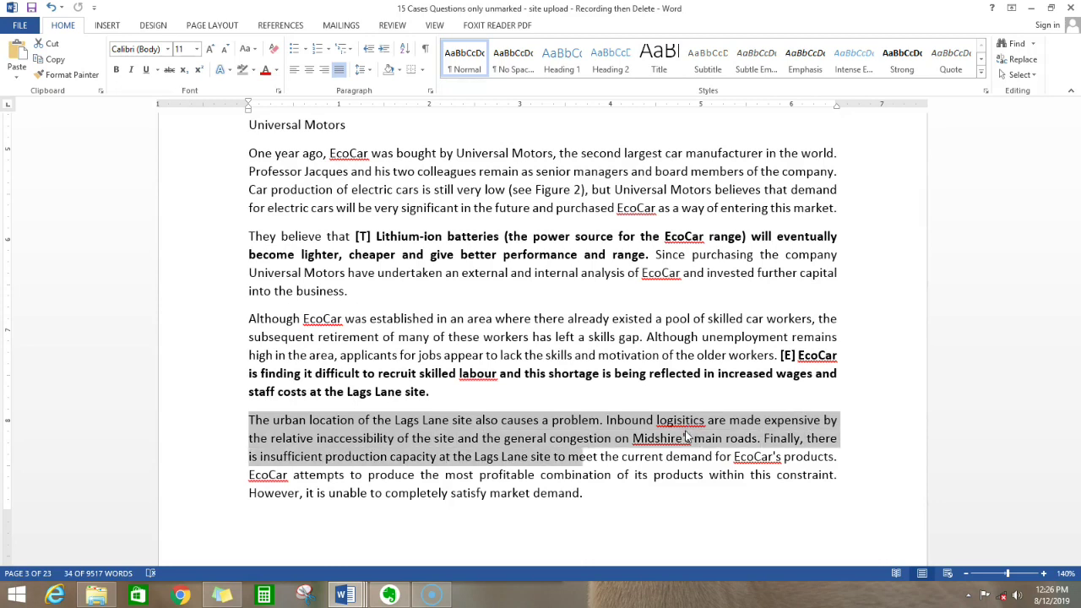
{"action": "key", "text": "ctrl+shift+Right"}
{"action": "key", "text": "ctrl+shift+Right"}
{"action": "key", "text": "ctrl+shift+Right"}
{"action": "key", "text": "ctrl+shift+Right"}
{"action": "key", "text": "ctrl+shift+Right"}
{"action": "key", "text": "ctrl+shift+Right"}
{"action": "key", "text": "ctrl+shift+Right"}
{"action": "key", "text": "ctrl+shift+Right"}
{"action": "key", "text": "ctrl+shift+Right"}
Read the paragraph's last two sentences about EcoCar's product combination and its ability to satisfy market demand
{"action": "key", "text": "ctrl+shift+Right"}
{"action": "key", "text": "ctrl+shift+Right"}
{"action": "key", "text": "ctrl+shift+Right"}
{"action": "key", "text": "ctrl+shift+Right"}
{"action": "key", "text": "ctrl+shift+Right"}
{"action": "key", "text": "ctrl+shift+Right"}
{"action": "key", "text": "ctrl+shift+Right"}
{"action": "key", "text": "ctrl+shift+Right"}
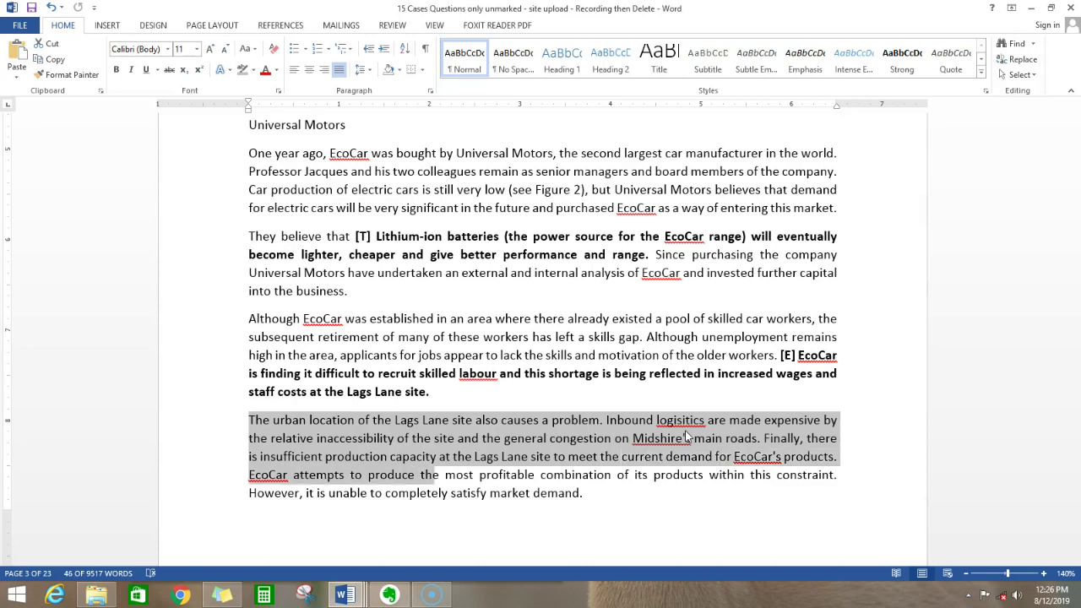
{"action": "key", "text": "ctrl+shift+Right"}
{"action": "key", "text": "ctrl+shift+Right"}
{"action": "key", "text": "ctrl+shift+Right"}
{"action": "key", "text": "ctrl+shift+Right"}
{"action": "key", "text": "ctrl+shift+Right"}
{"action": "key", "text": "ctrl+shift+Right"}
{"action": "key", "text": "ctrl+shift+Right"}
{"action": "key", "text": "ctrl+shift+Right"}
{"action": "key", "text": "ctrl+shift+Right"}
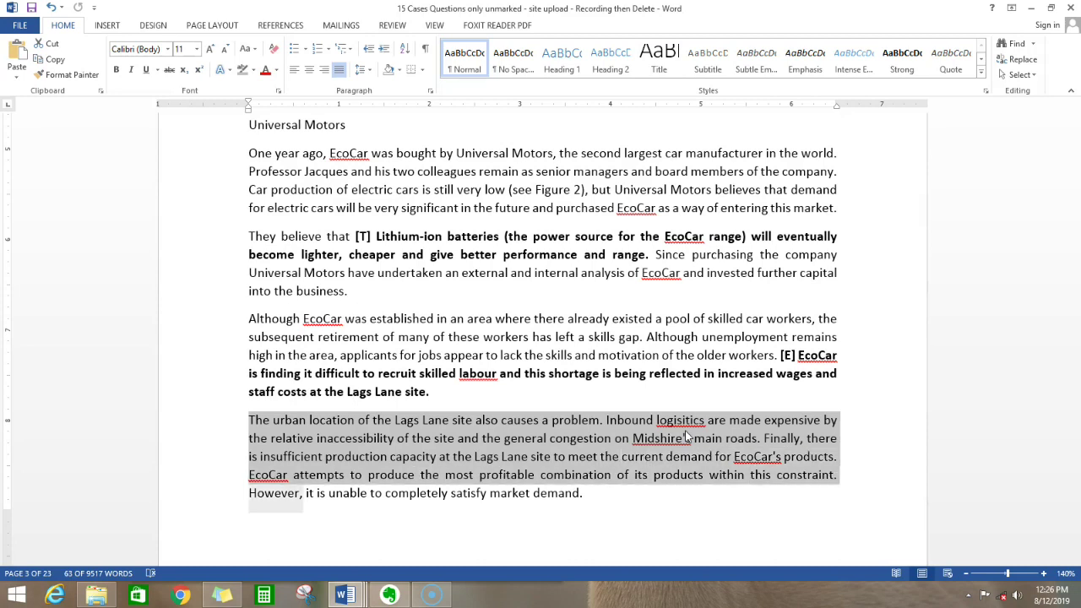
{"action": "key", "text": "ctrl+shift+Right"}
{"action": "key", "text": "ctrl+shift+Right"}
{"action": "key", "text": "ctrl+shift+Right"}
{"action": "key", "text": "ctrl+shift+Right"}
{"action": "key", "text": "ctrl+shift+Right"}
{"action": "key", "text": "ctrl+shift+Right"}
{"action": "key", "text": "ctrl+shift+Right"}
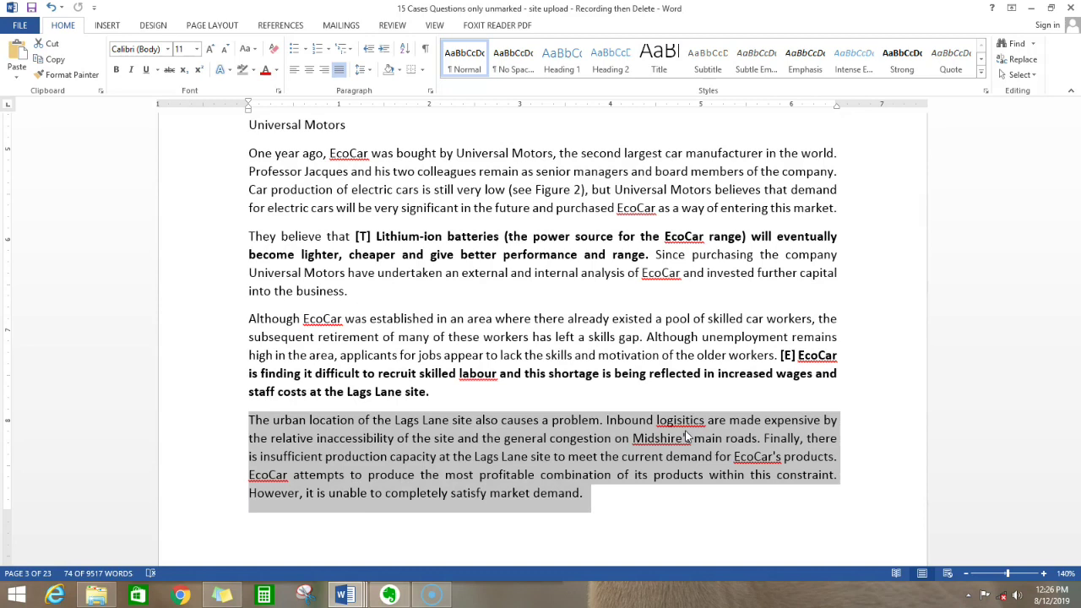
Examine requirement (a) after the case text, highlighting its red "(5 Force)" and "(Pestel)" notes
{"action": "left_click", "coordinate": [572, 349]}
{"action": "scroll", "coordinate": [561, 342], "scroll_direction": "down", "scroll_amount": 5}
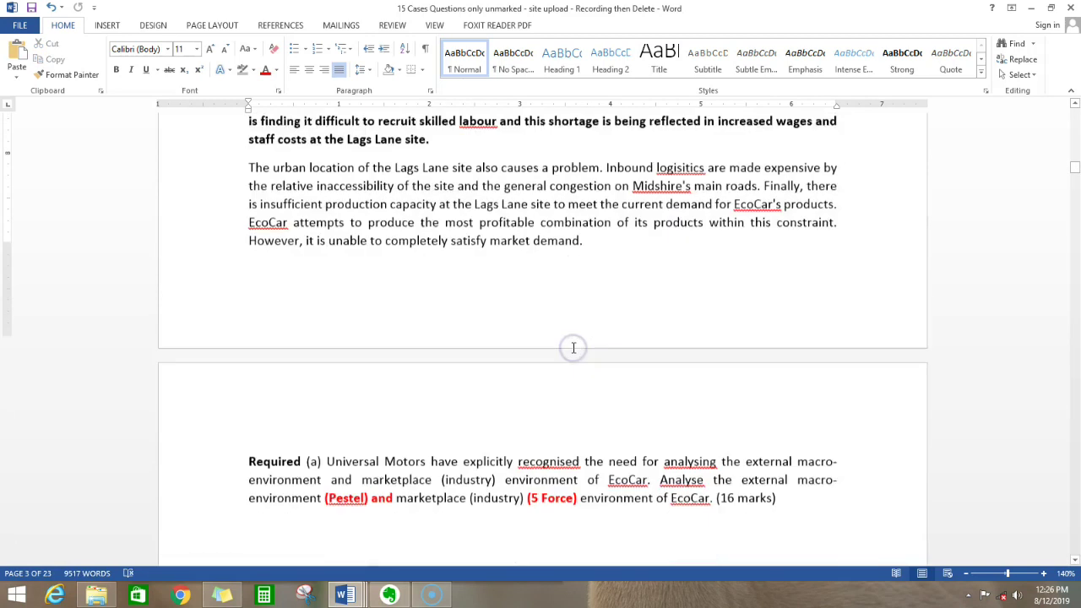
{"action": "scroll", "coordinate": [558, 337], "scroll_direction": "down", "scroll_amount": 1}
{"action": "double_click", "coordinate": [530, 439]}
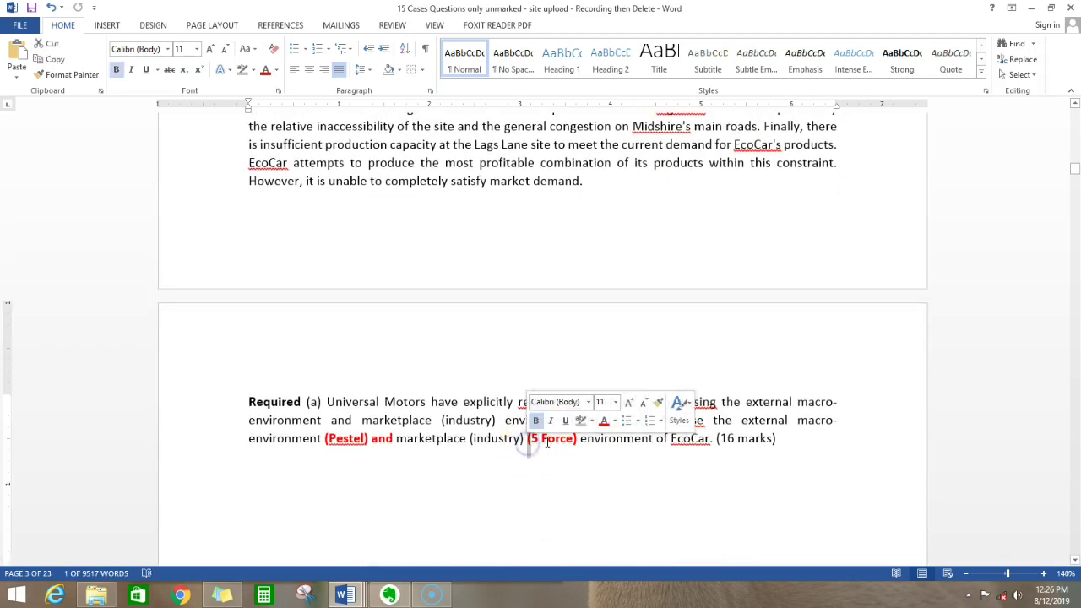
{"action": "left_click", "coordinate": [531, 449]}
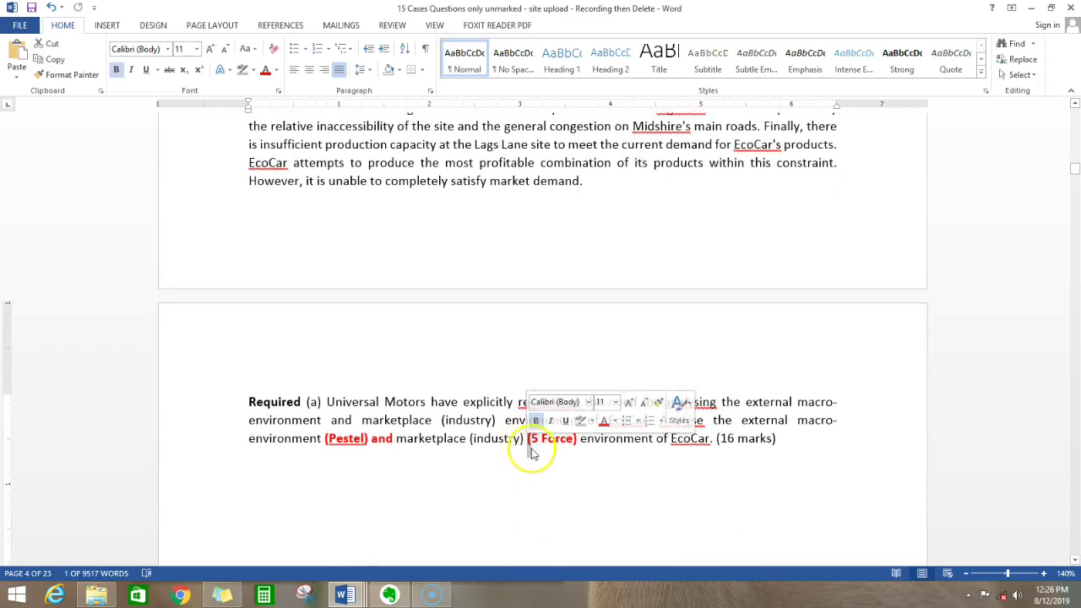
{"action": "left_click", "coordinate": [581, 438], "text": "shift"}
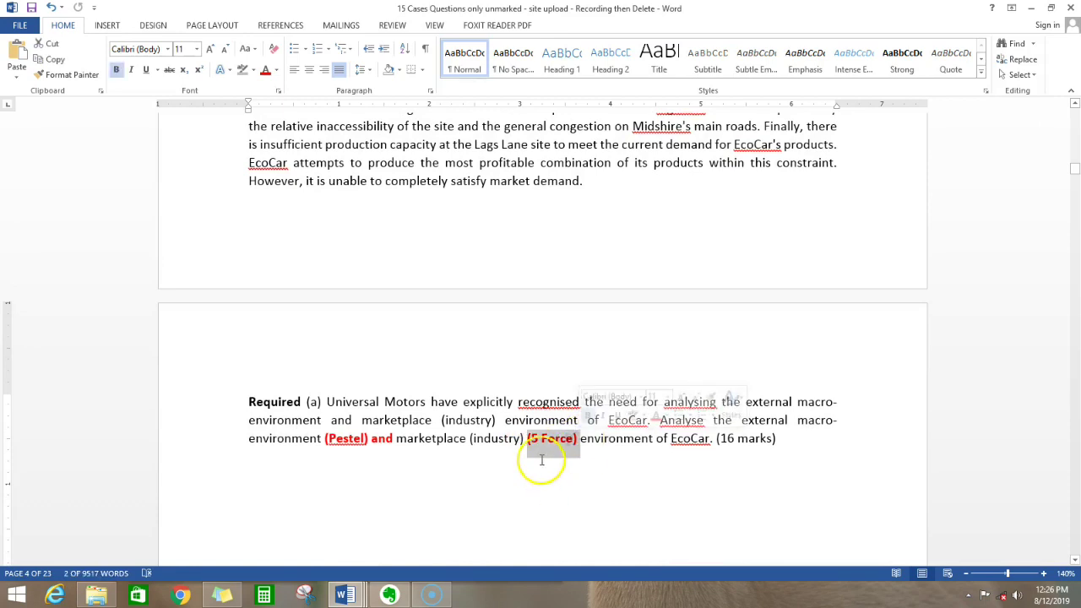
{"action": "left_click_drag", "start_coordinate": [326, 438], "coordinate": [364, 440]}
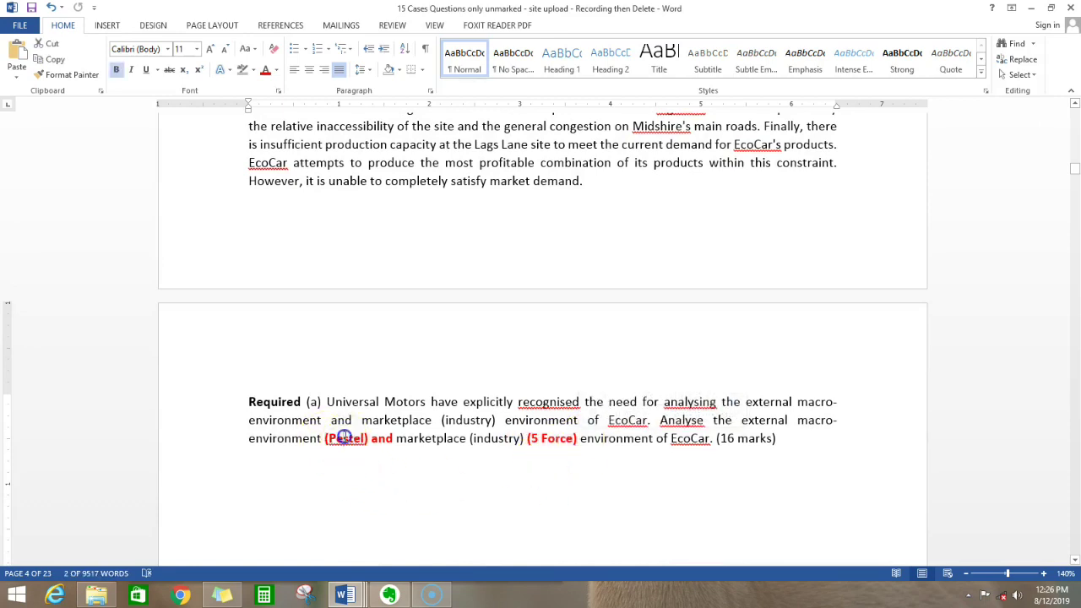
Look back over the tagged case text and highlight the PESTEL factor key, from Political to Legal, near its start
{"action": "scroll", "coordinate": [370, 466], "scroll_direction": "up", "scroll_amount": 5}
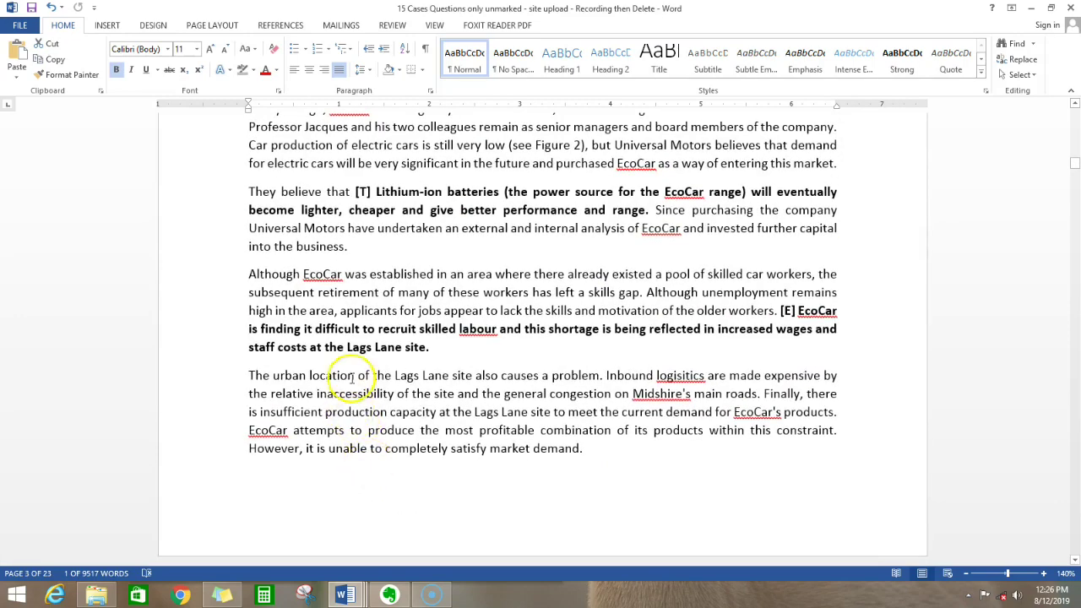
{"action": "left_click", "coordinate": [353, 374]}
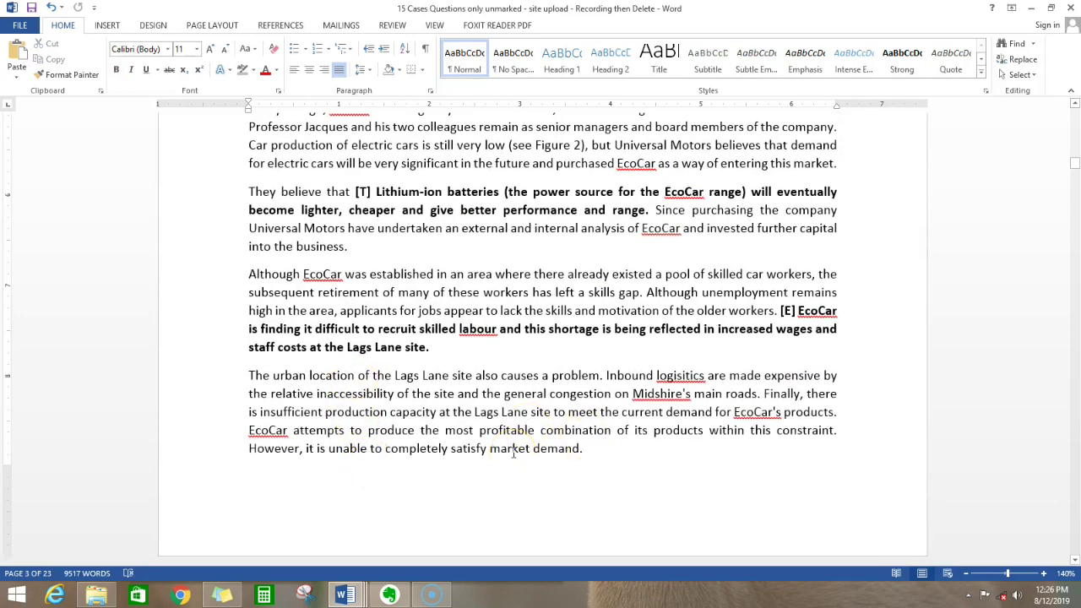
{"action": "scroll", "coordinate": [512, 453], "scroll_direction": "up", "scroll_amount": 13}
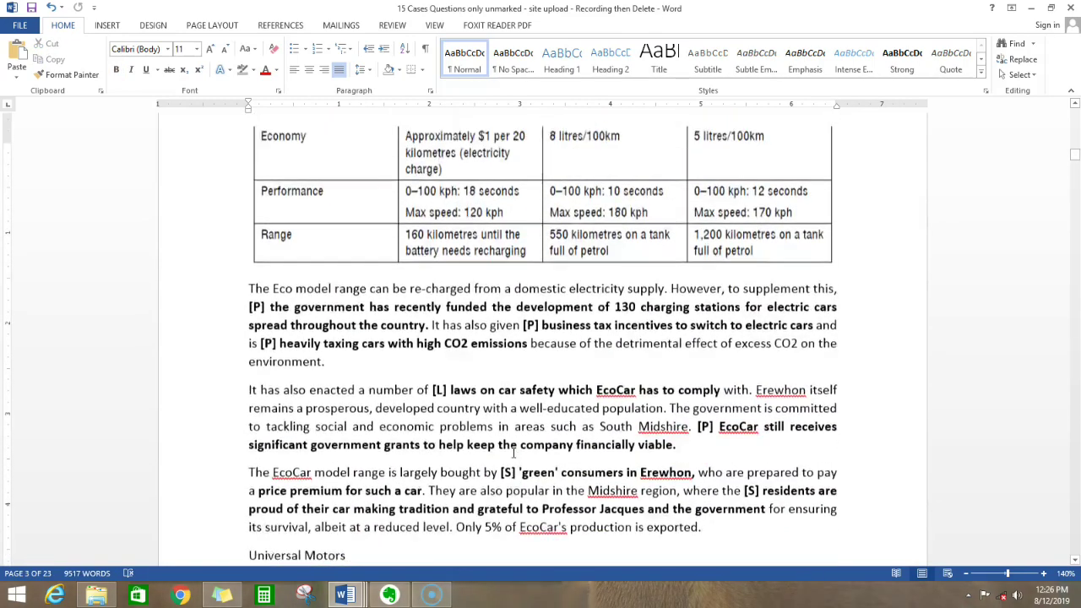
{"action": "scroll", "coordinate": [512, 453], "scroll_direction": "up", "scroll_amount": 12}
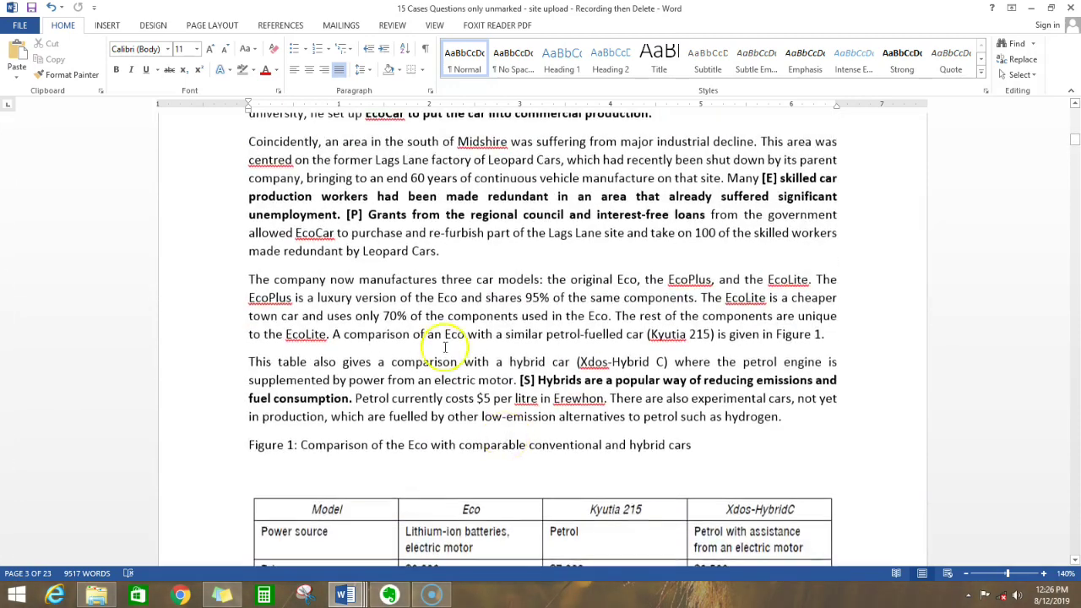
{"action": "scroll", "coordinate": [356, 226], "scroll_direction": "up", "scroll_amount": 3}
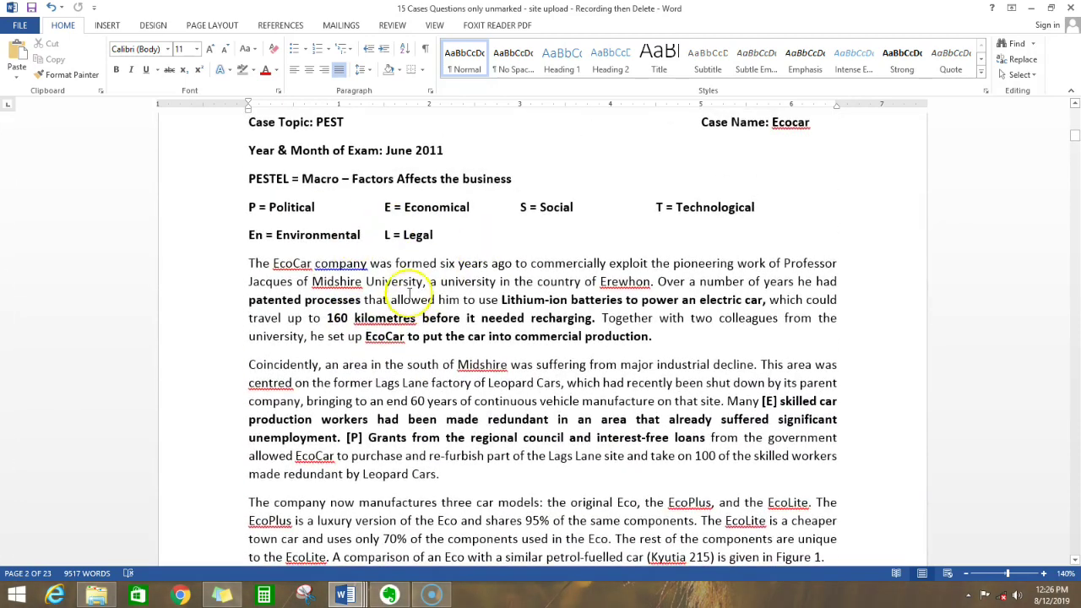
{"action": "left_click", "coordinate": [364, 207]}
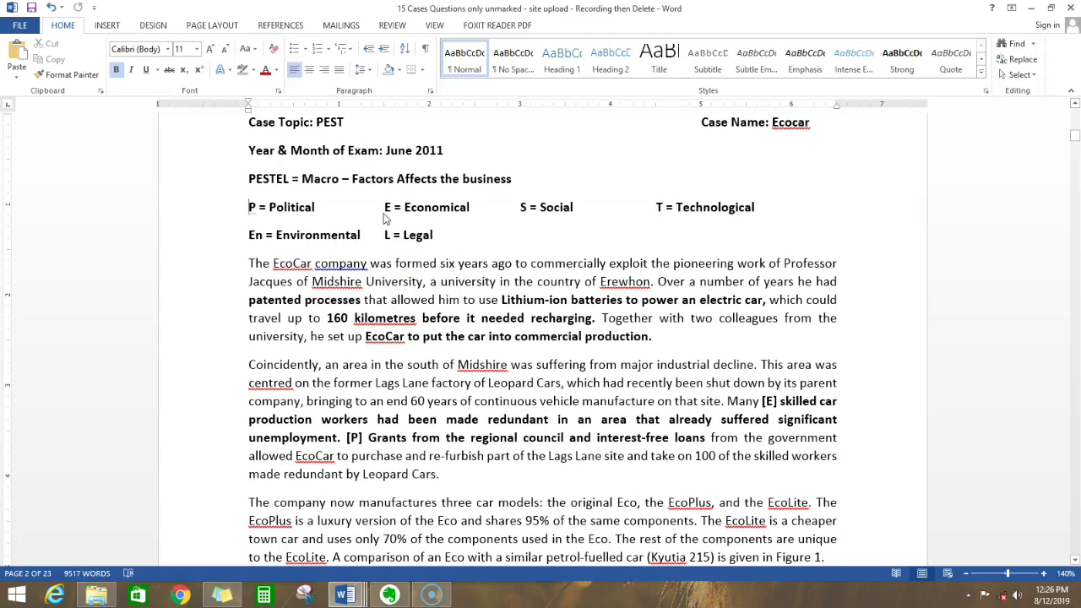
{"action": "triple_click", "coordinate": [383, 212]}
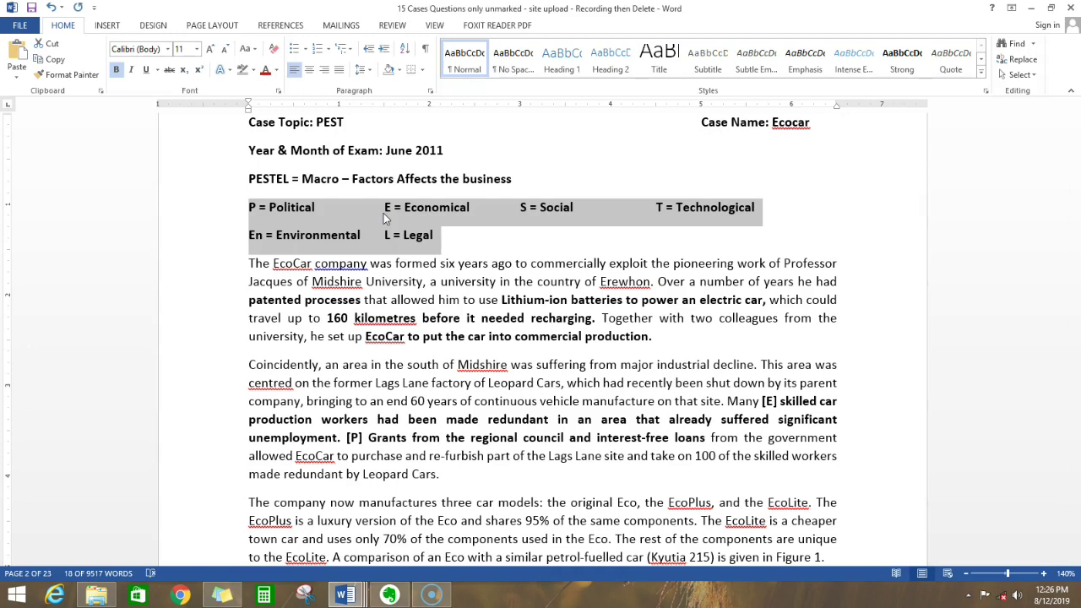
Switch to the Answer document and insert a blank line under each of the headings Political, Economical, Social, Technological and Environmental
{"action": "key", "text": "alt+Tab"}
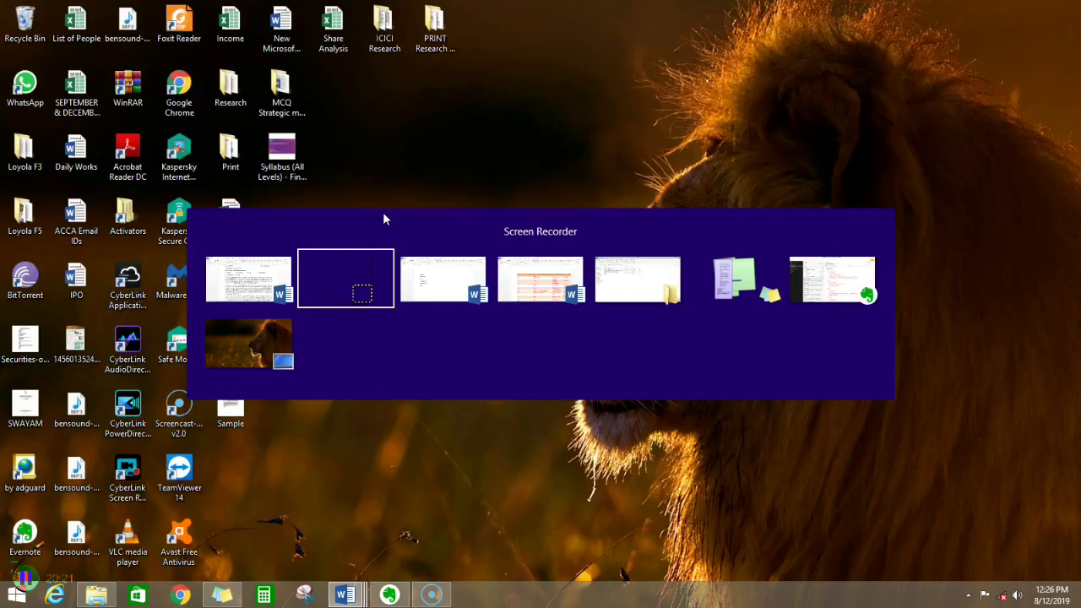
{"action": "key", "text": "alt+Tab"}
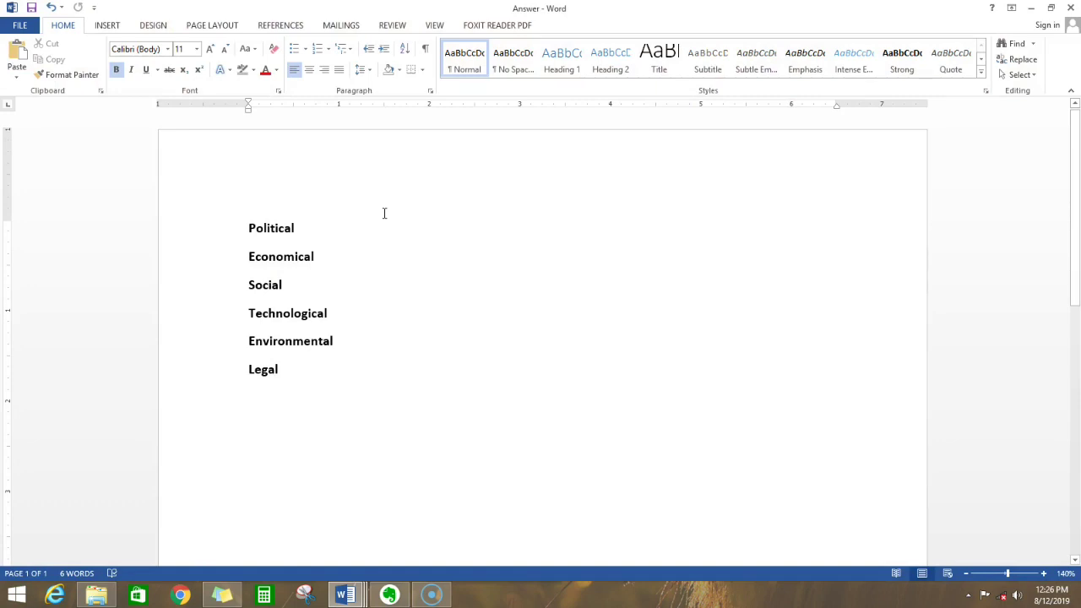
{"action": "key", "text": "Return"}
{"action": "key", "text": "Down"}
{"action": "key", "text": "End"}
{"action": "key", "text": "Return"}
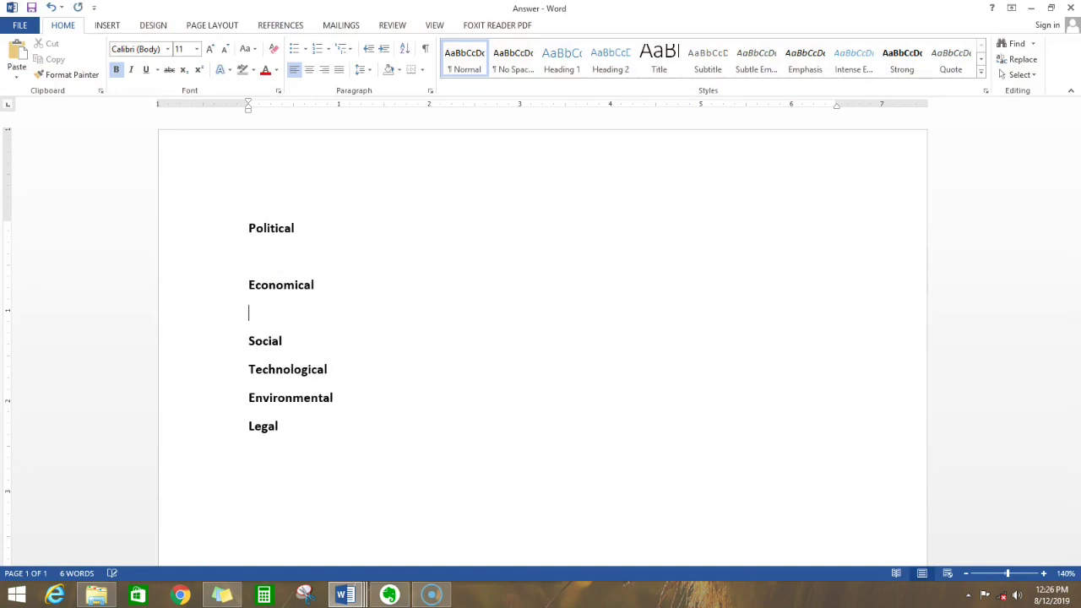
{"action": "key", "text": "Down"}
{"action": "key", "text": "End"}
{"action": "key", "text": "Return"}
{"action": "key", "text": "End"}
{"action": "key", "text": "Return"}
{"action": "key", "text": "Down"}
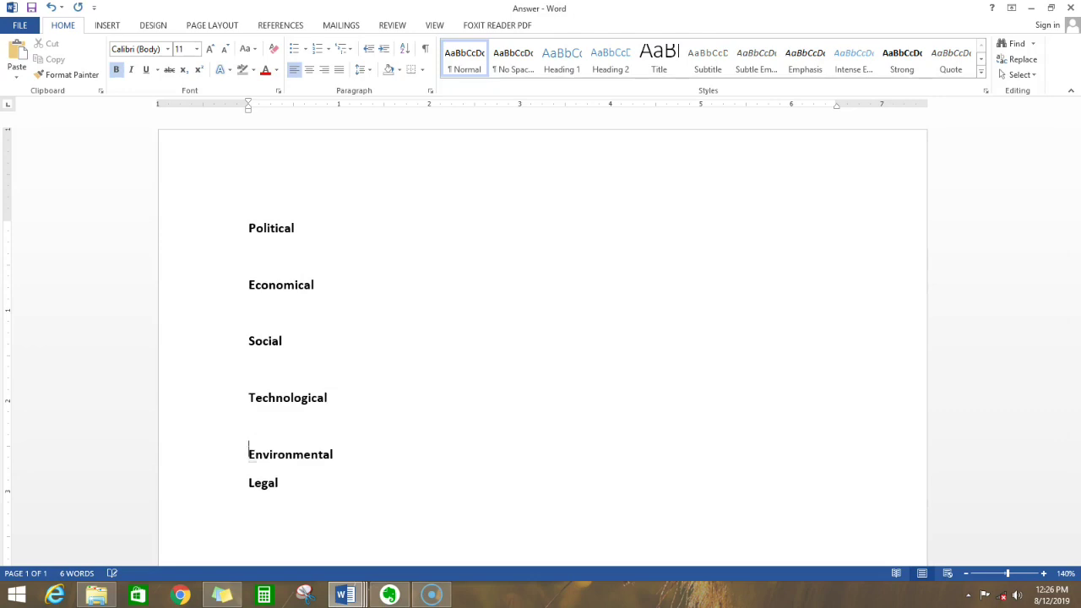
{"action": "key", "text": "End"}
{"action": "key", "text": "Return"}
{"action": "left_click", "coordinate": [331, 222]}
Look over the tagged phrases in the case document and review the points listed under each PESTEL heading in the Answer document
{"action": "key", "text": "alt+Tab"}
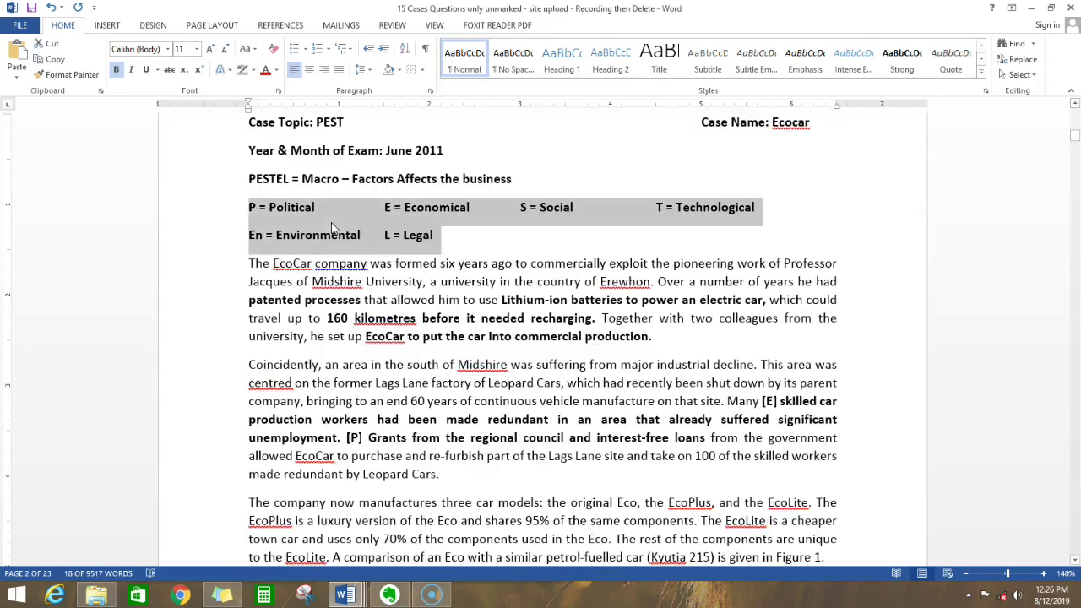
{"action": "scroll", "coordinate": [402, 324], "scroll_direction": "down", "scroll_amount": 1}
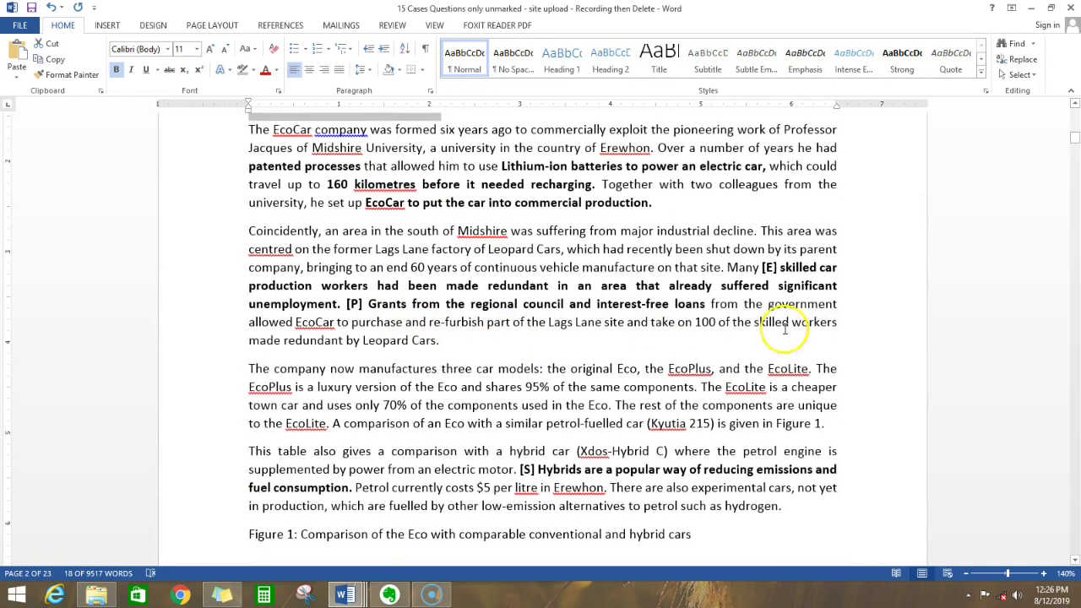
{"action": "key", "text": "alt+Tab"}
{"action": "scroll", "coordinate": [355, 372], "scroll_direction": "up", "scroll_amount": 2}
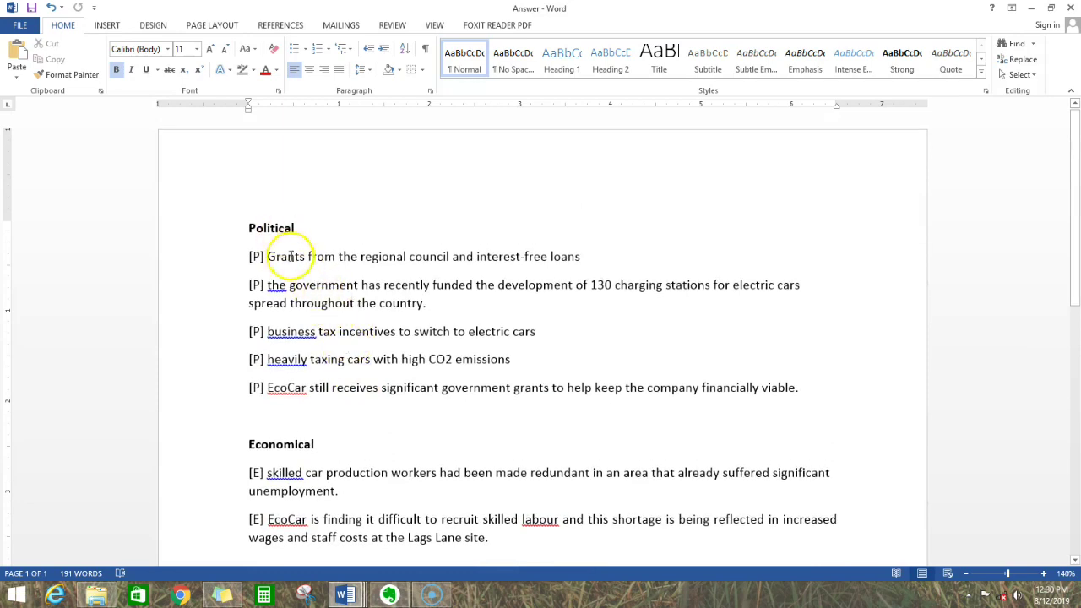
{"action": "scroll", "coordinate": [289, 256], "scroll_direction": "down", "scroll_amount": 6}
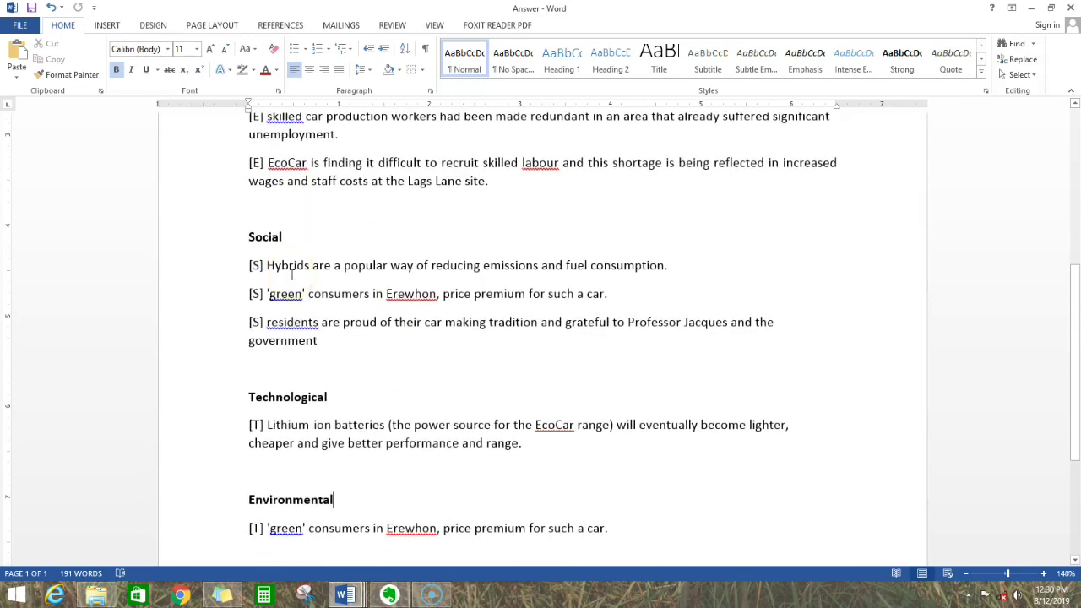
{"action": "scroll", "coordinate": [290, 270], "scroll_direction": "down", "scroll_amount": 3}
{"action": "scroll", "coordinate": [290, 264], "scroll_direction": "down", "scroll_amount": 1}
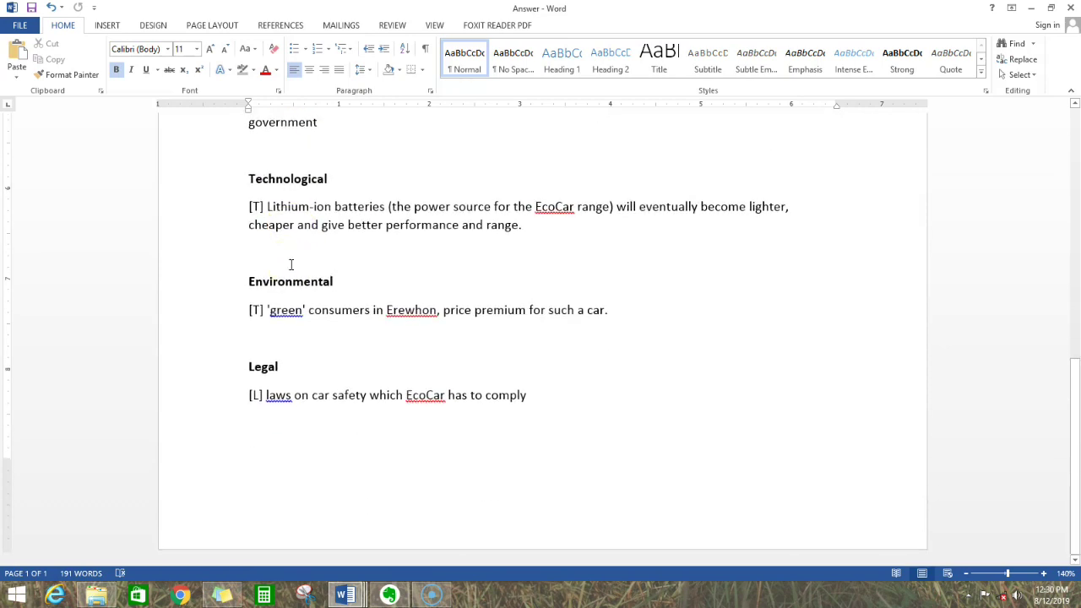
{"action": "scroll", "coordinate": [270, 413], "scroll_direction": "up", "scroll_amount": 3}
{"action": "scroll", "coordinate": [270, 411], "scroll_direction": "up", "scroll_amount": 3}
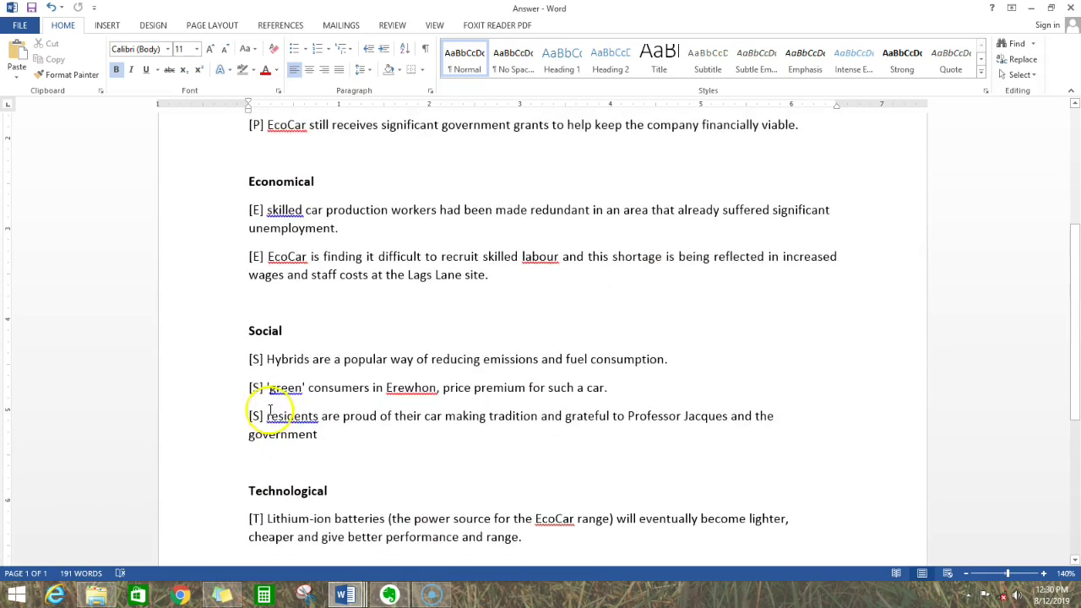
{"action": "scroll", "coordinate": [275, 330], "scroll_direction": "up", "scroll_amount": 5}
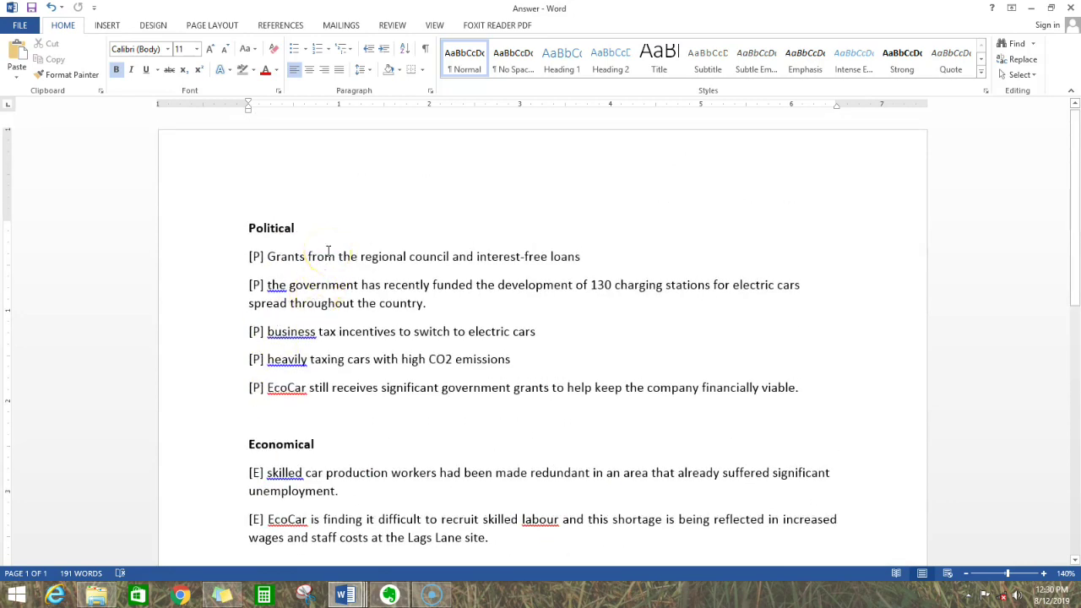
Return to requirement (a) in the case document and examine its mark allocation and the "Pestel" note
{"action": "key", "text": "alt+Tab"}
{"action": "scroll", "coordinate": [386, 372], "scroll_direction": "down", "scroll_amount": 5}
{"action": "scroll", "coordinate": [390, 383], "scroll_direction": "down", "scroll_amount": 1}
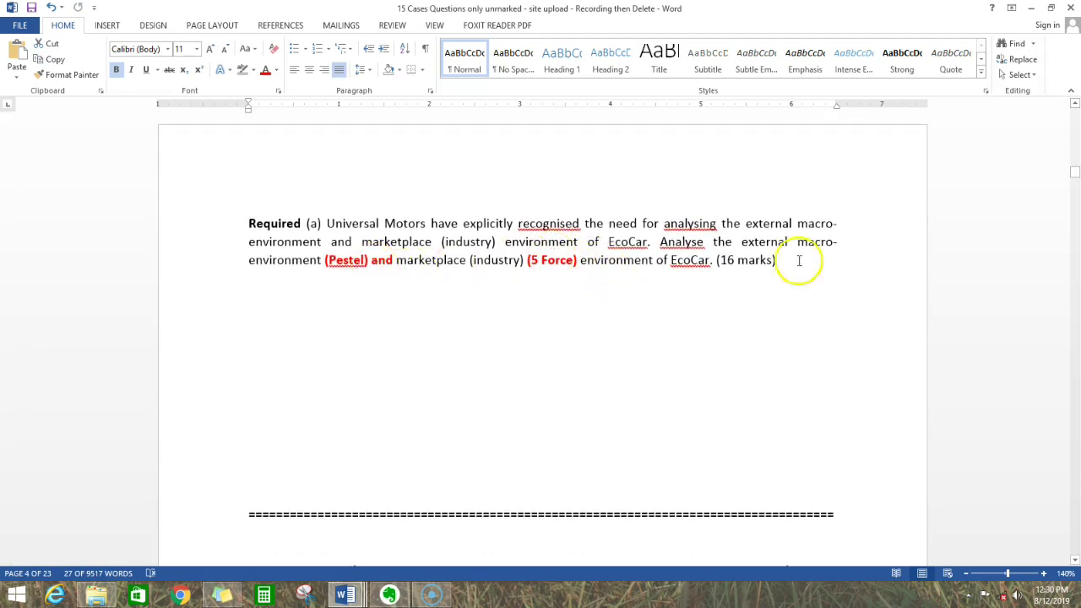
{"action": "double_click", "coordinate": [728, 261]}
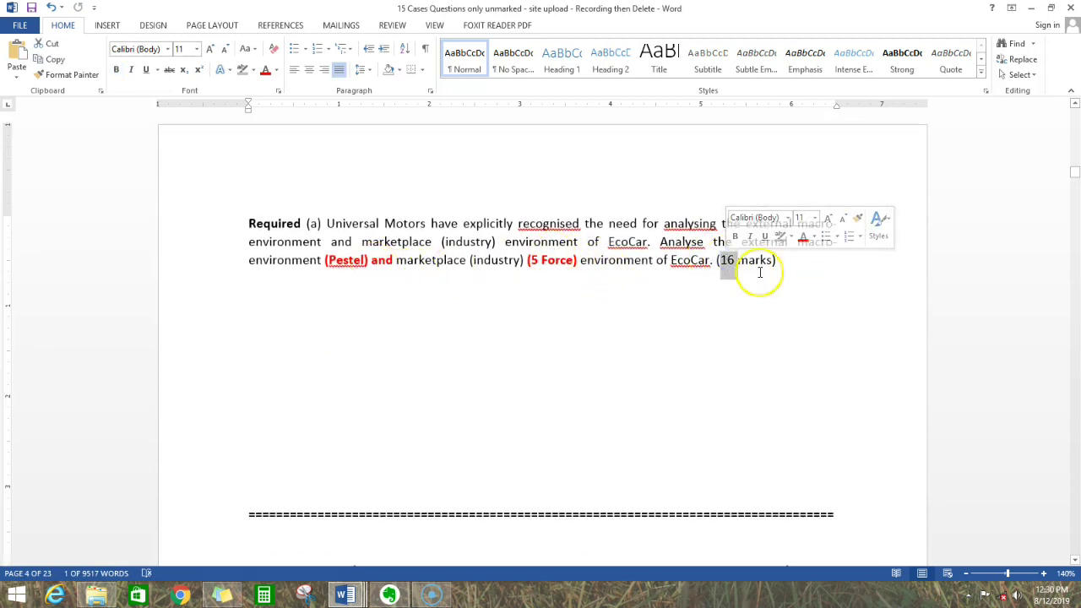
{"action": "left_click", "coordinate": [357, 262]}
{"action": "double_click", "coordinate": [356, 261]}
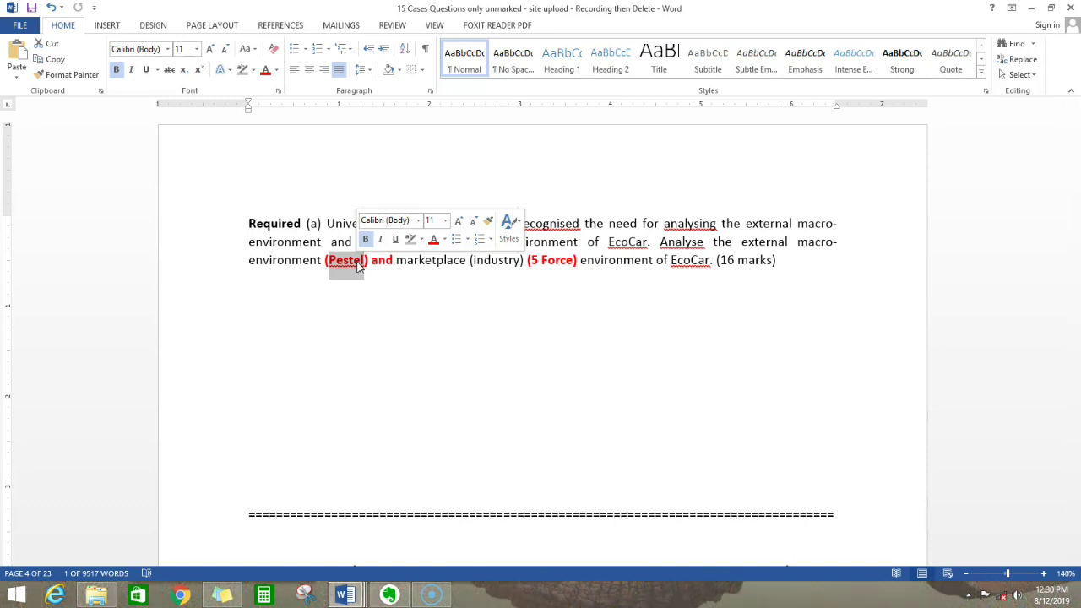
Switch to the Answer document and add the line "Mark 8 + 2 = 10 points" above the Political heading
{"action": "key", "text": "alt+Tab"}
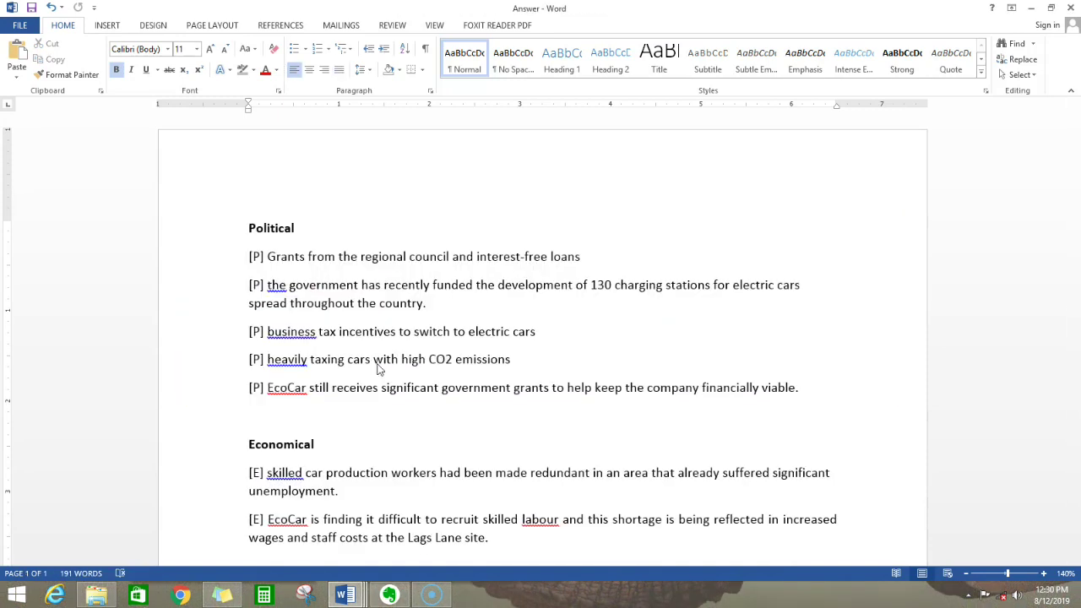
{"action": "scroll", "coordinate": [243, 254], "scroll_direction": "down", "scroll_amount": 1}
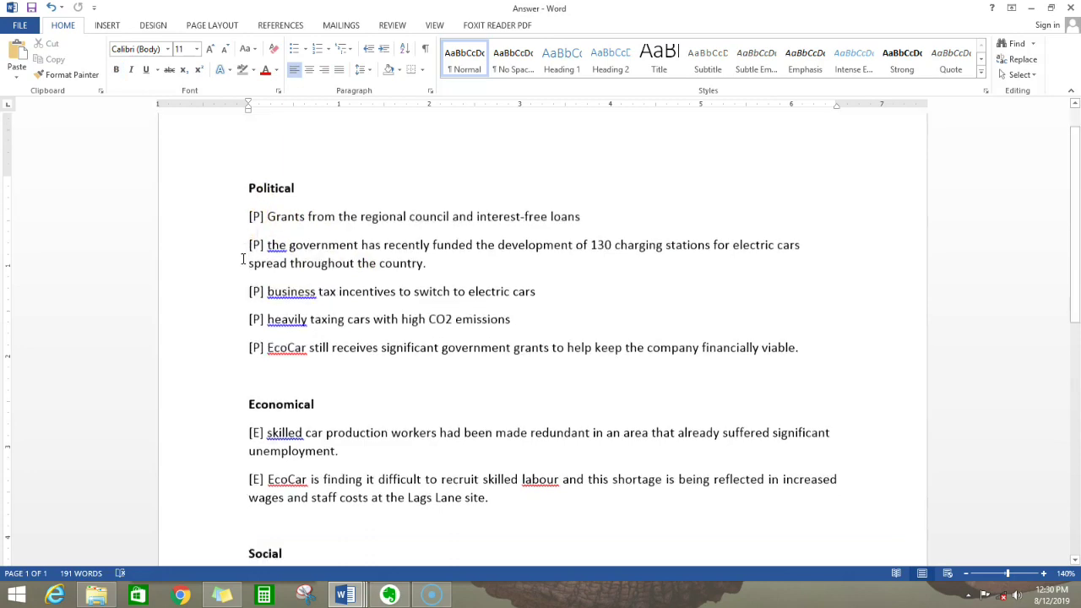
{"action": "scroll", "coordinate": [242, 259], "scroll_direction": "down", "scroll_amount": 9}
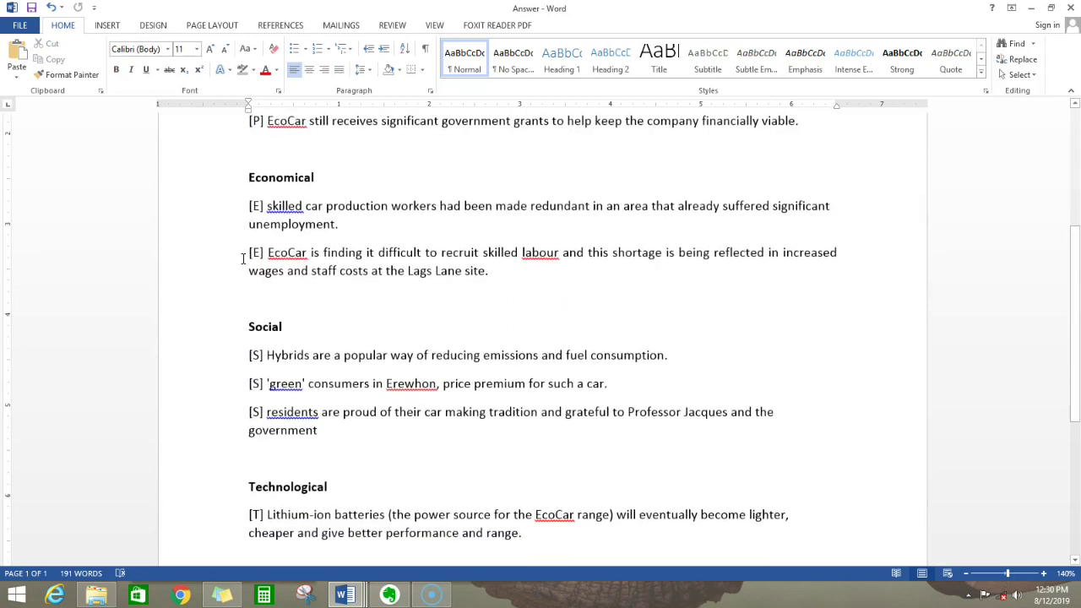
{"action": "scroll", "coordinate": [242, 259], "scroll_direction": "down", "scroll_amount": 2}
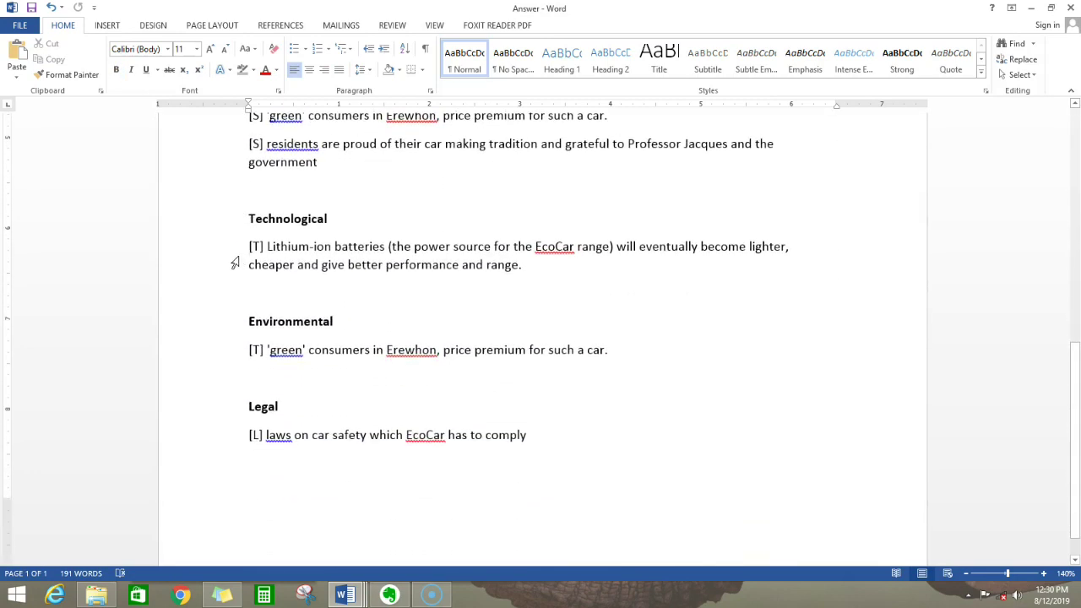
{"action": "scroll", "coordinate": [248, 350], "scroll_direction": "up", "scroll_amount": 5}
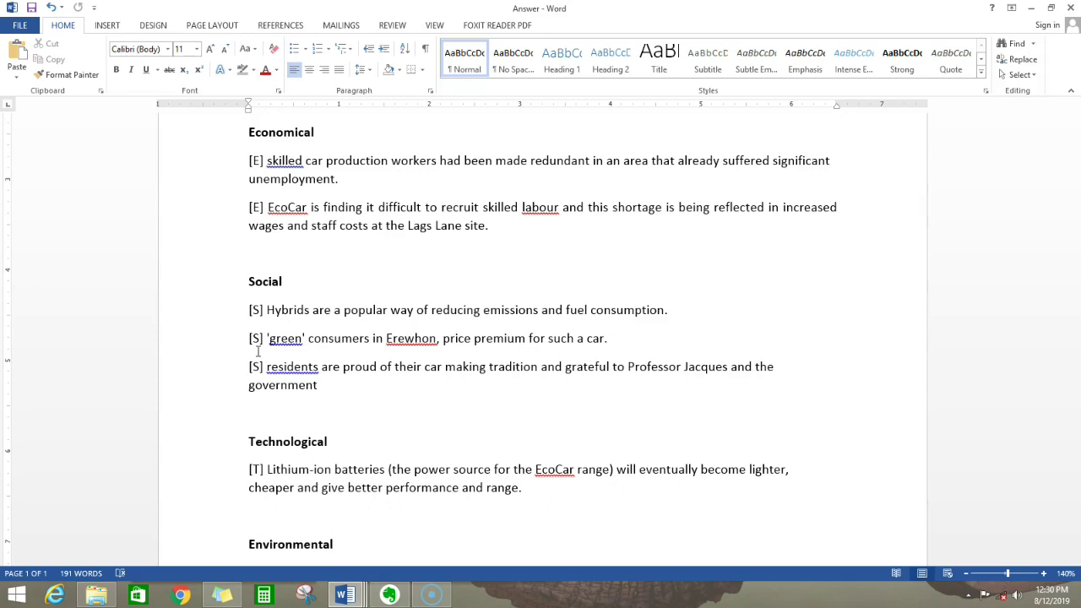
{"action": "scroll", "coordinate": [257, 353], "scroll_direction": "up", "scroll_amount": 4}
{"action": "left_click", "coordinate": [250, 229]}
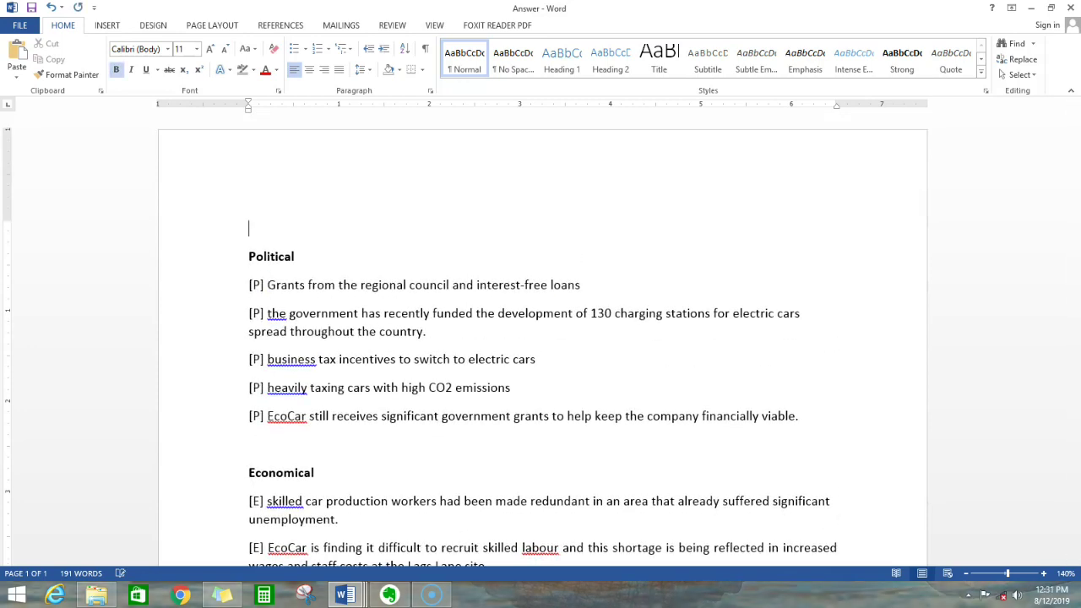
{"action": "type", "text": "Mark"}
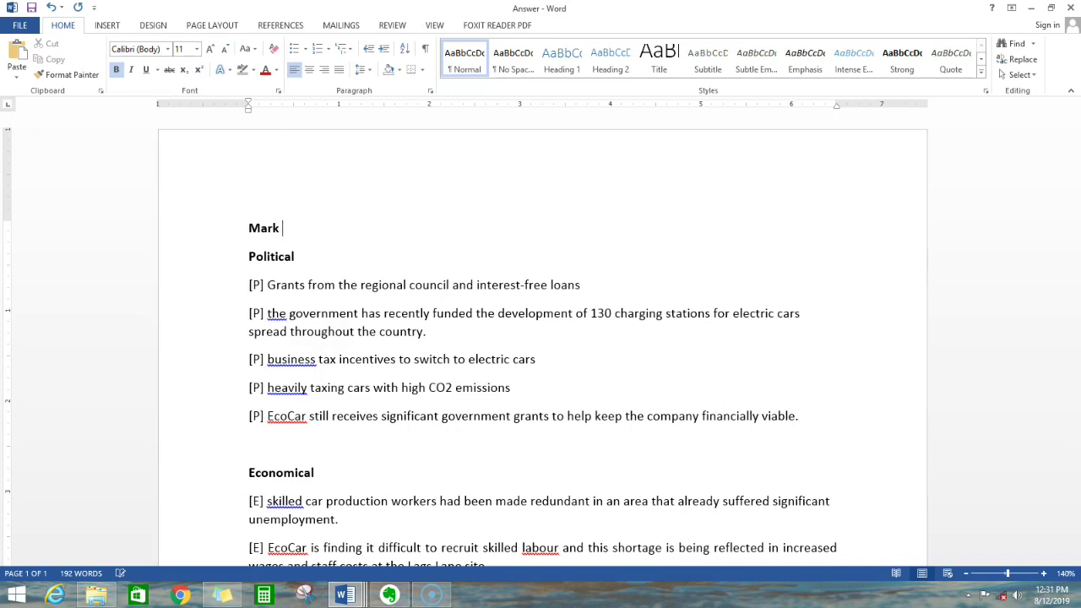
{"action": "type", "text": " 8 + 2 = 10 points"}
Examine the mark calculation above the Political heading, going over the marks, the added two and the target number of points
{"action": "key", "text": "Left"}
{"action": "key", "text": "Left"}
{"action": "key", "text": "Left"}
{"action": "key", "text": "Left"}
{"action": "key", "text": "Left"}
{"action": "key", "text": "Left"}
{"action": "key", "text": "Left"}
{"action": "key", "text": "Left"}
{"action": "key", "text": "Left"}
{"action": "key", "text": "Left"}
{"action": "key", "text": "Left"}
{"action": "key", "text": "Left"}
{"action": "key", "text": "Left"}
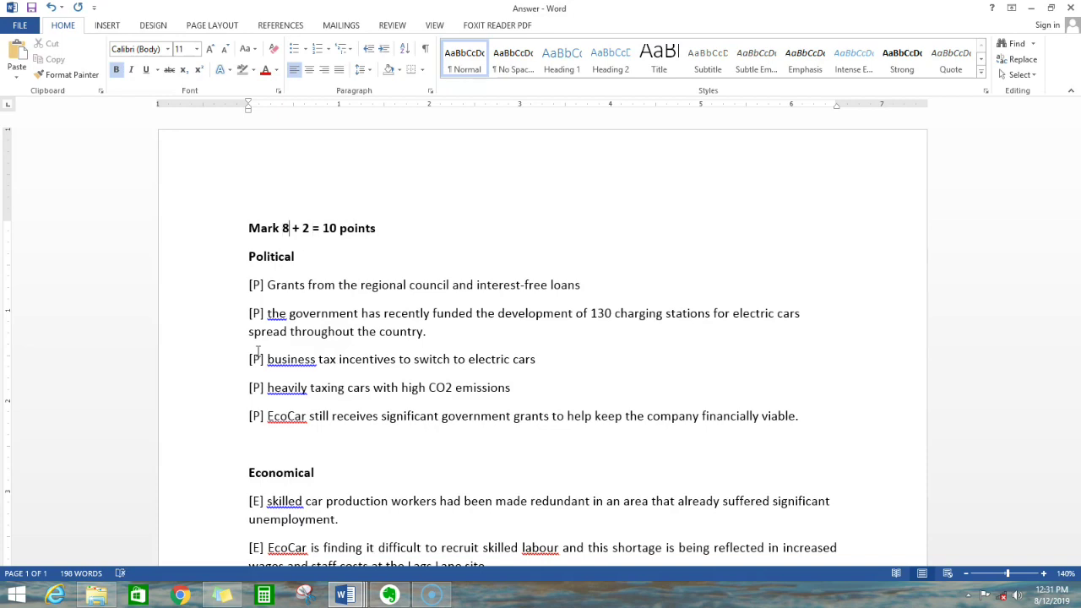
{"action": "key", "text": "Right"}
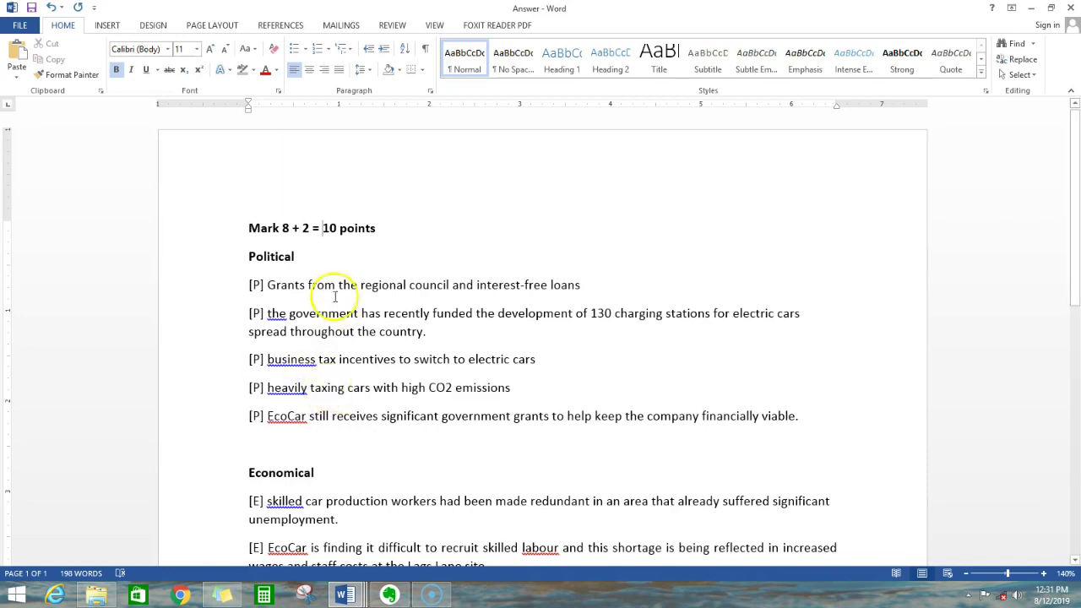
{"action": "left_click", "coordinate": [323, 260]}
{"action": "left_click", "coordinate": [315, 259]}
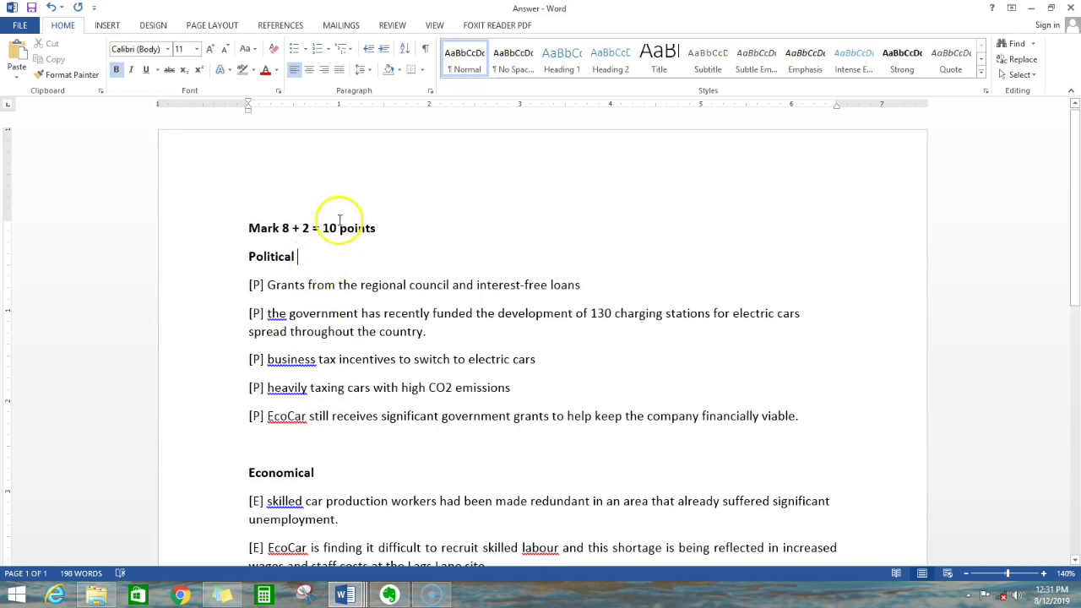
{"action": "left_click", "coordinate": [302, 228]}
{"action": "left_click", "coordinate": [325, 247]}
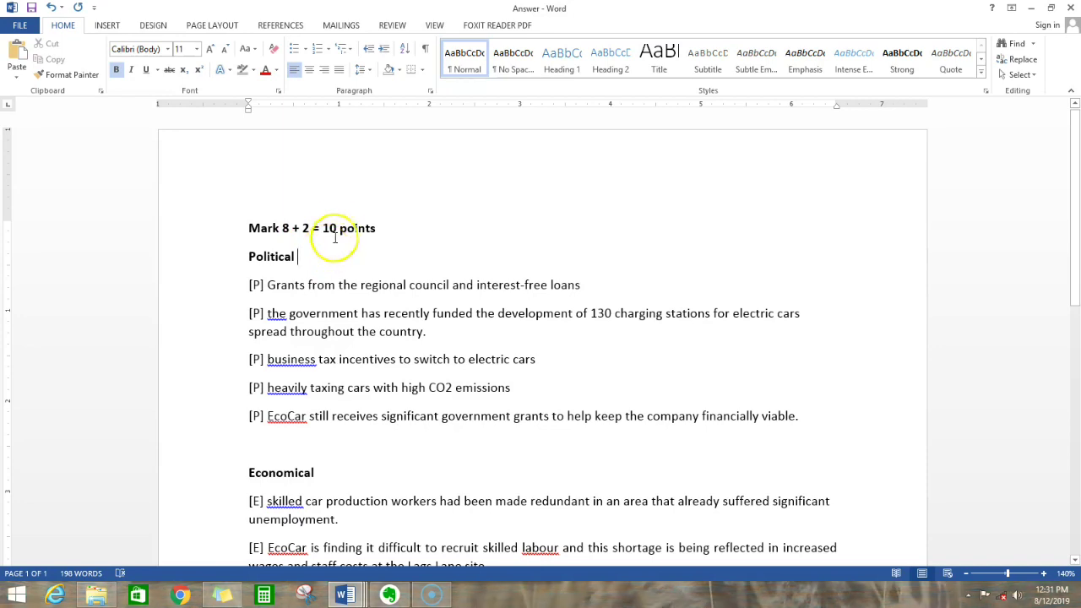
{"action": "left_click", "coordinate": [325, 225]}
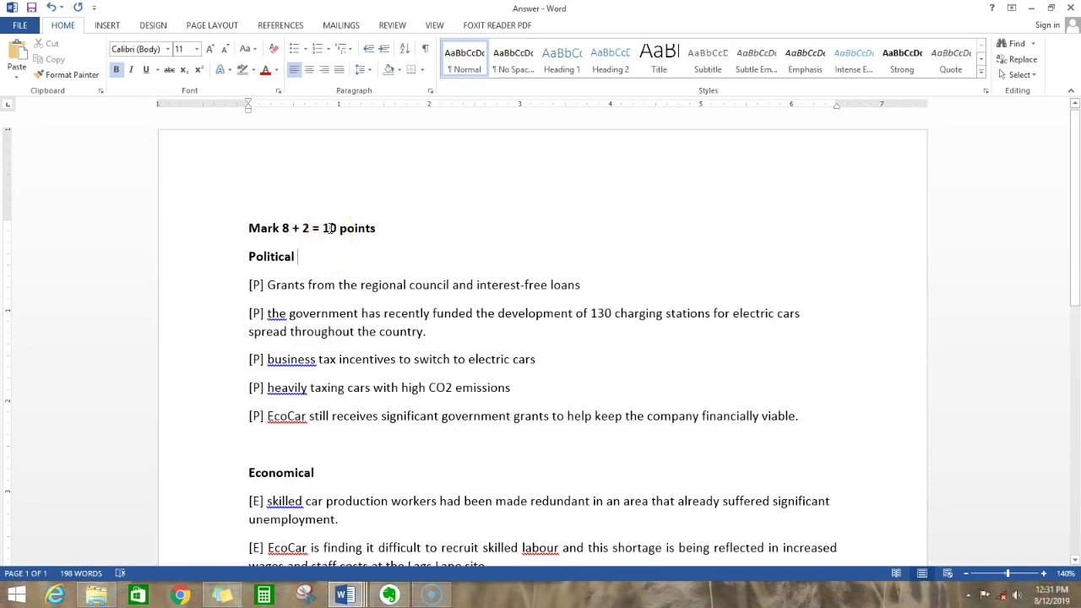
{"action": "double_click", "coordinate": [328, 228]}
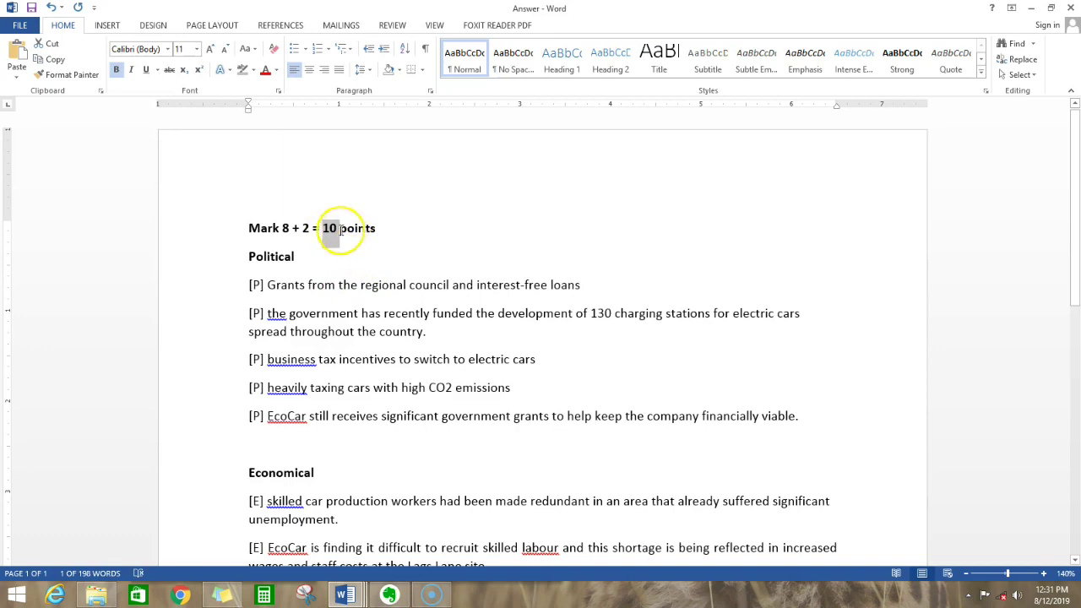
{"action": "left_click", "coordinate": [338, 230]}
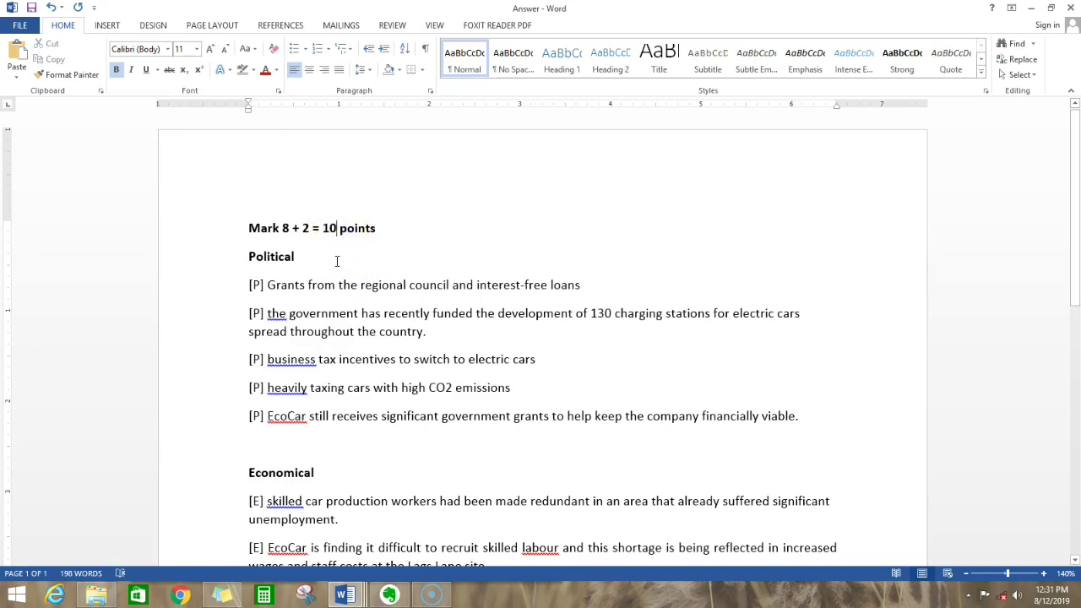
{"action": "left_click", "coordinate": [328, 263]}
{"action": "left_click", "coordinate": [288, 228]}
{"action": "left_click", "coordinate": [302, 230]}
{"action": "left_click", "coordinate": [307, 264]}
{"action": "double_click", "coordinate": [332, 229]}
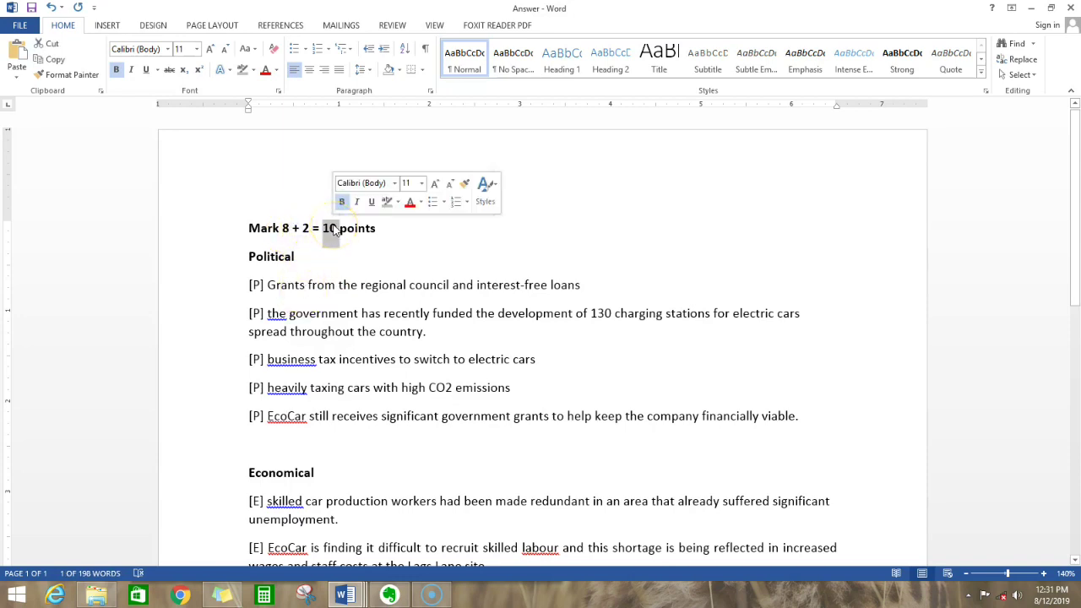